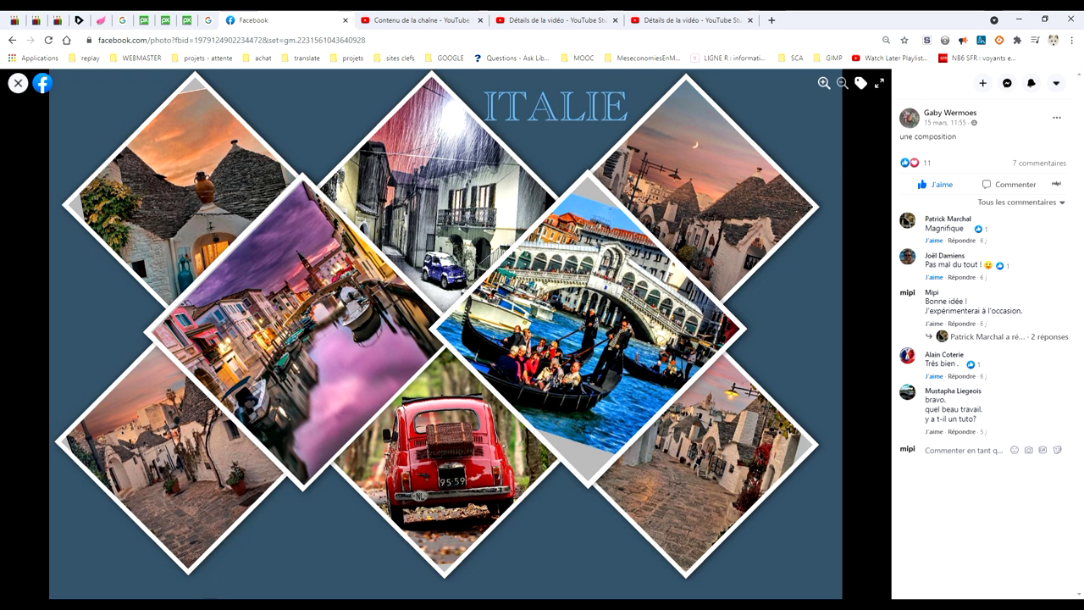
# Browse the channel's content list and a video's details page in YouTube Studio.
pyautogui.click(400, 20)
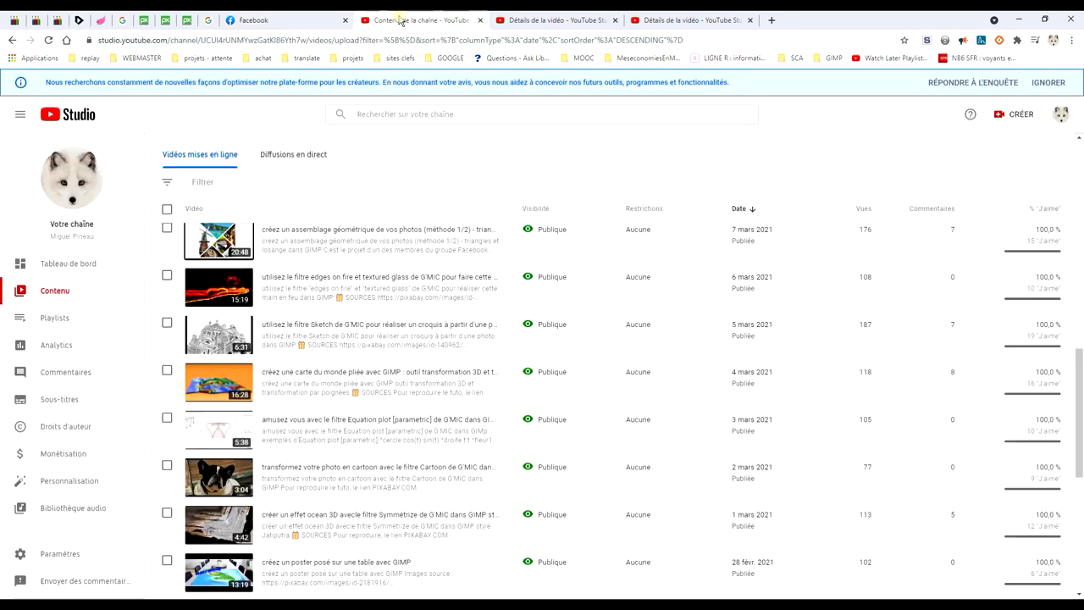
pyautogui.click(552, 19)
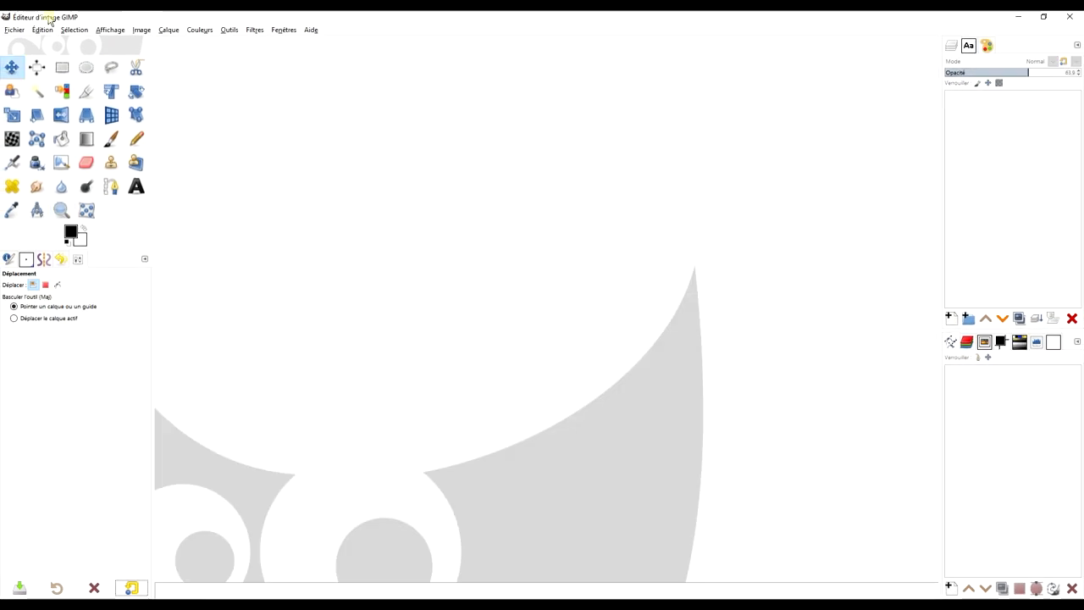
# Create a new 1920×1080 Full HD image filled with the black foreground colour.
pyautogui.click(14, 33)
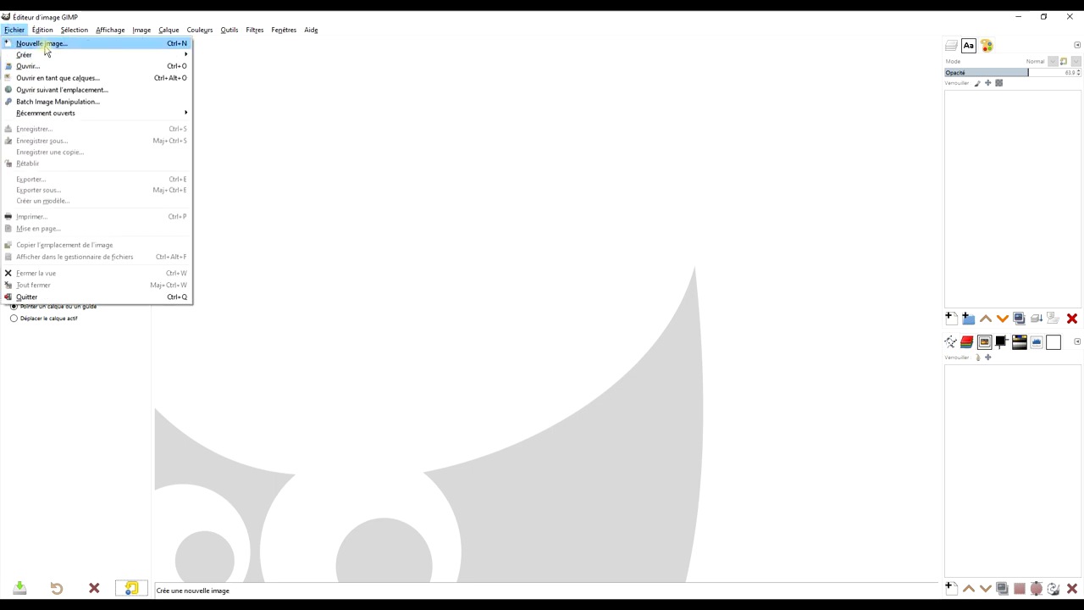
pyautogui.click(45, 49)
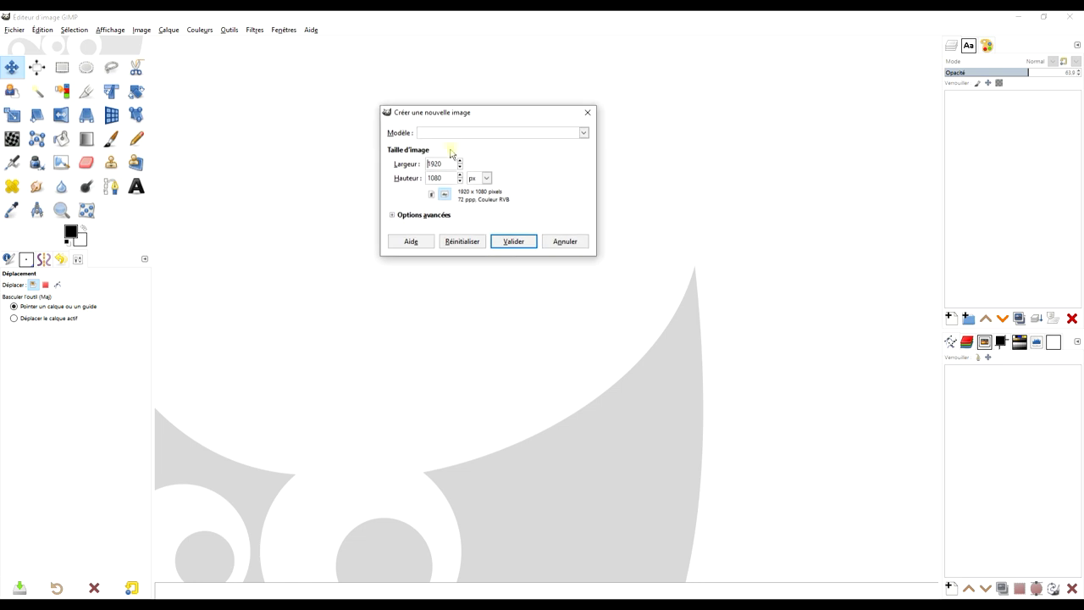
pyautogui.click(470, 133)
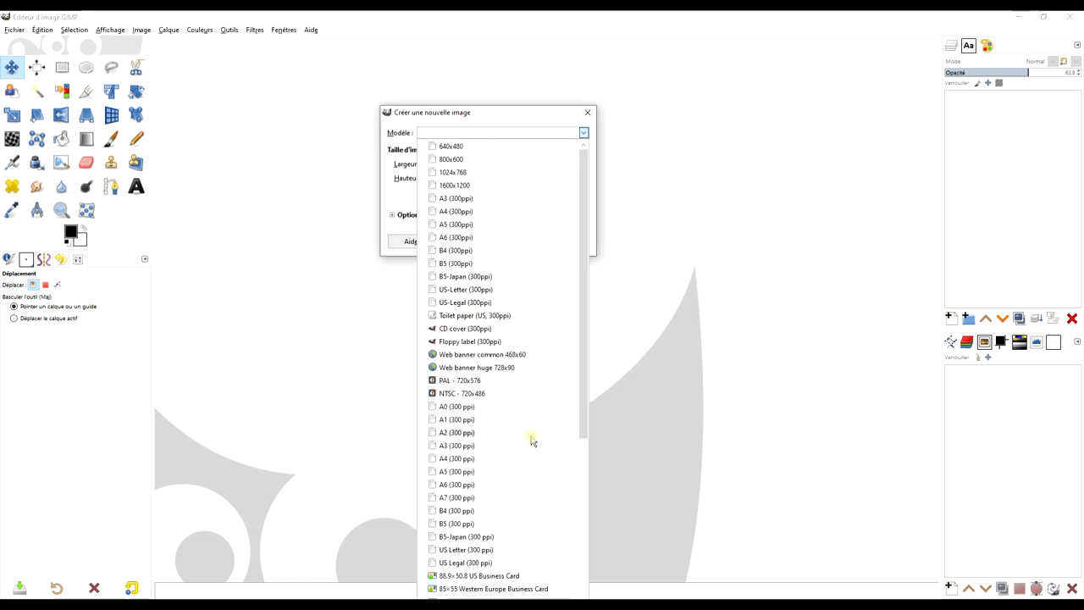
pyautogui.scroll(-5, 531, 440)
pyautogui.scroll(-2, 532, 438)
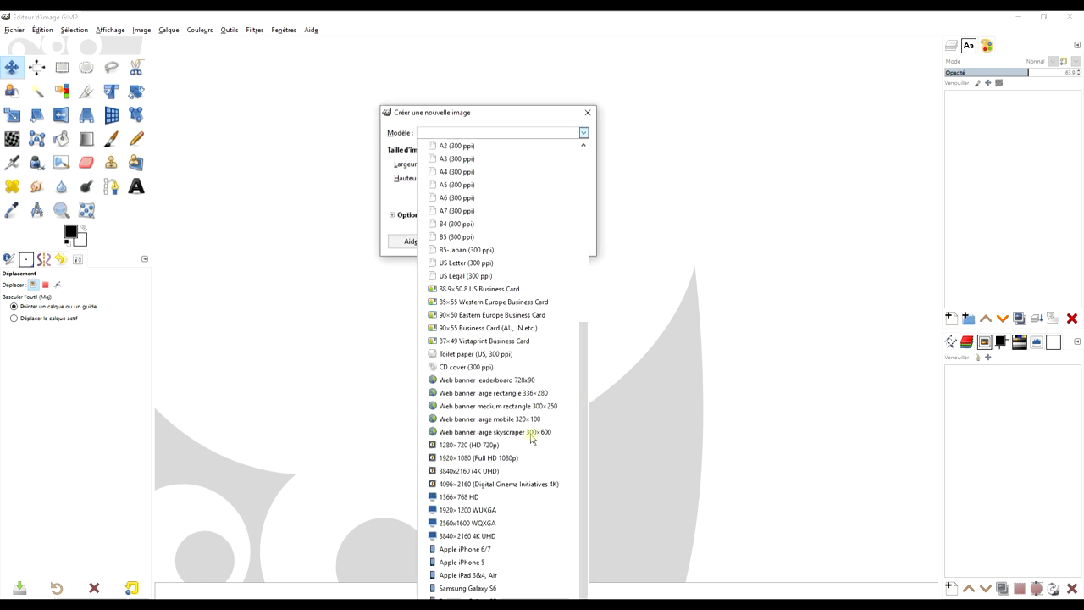
pyautogui.click(484, 457)
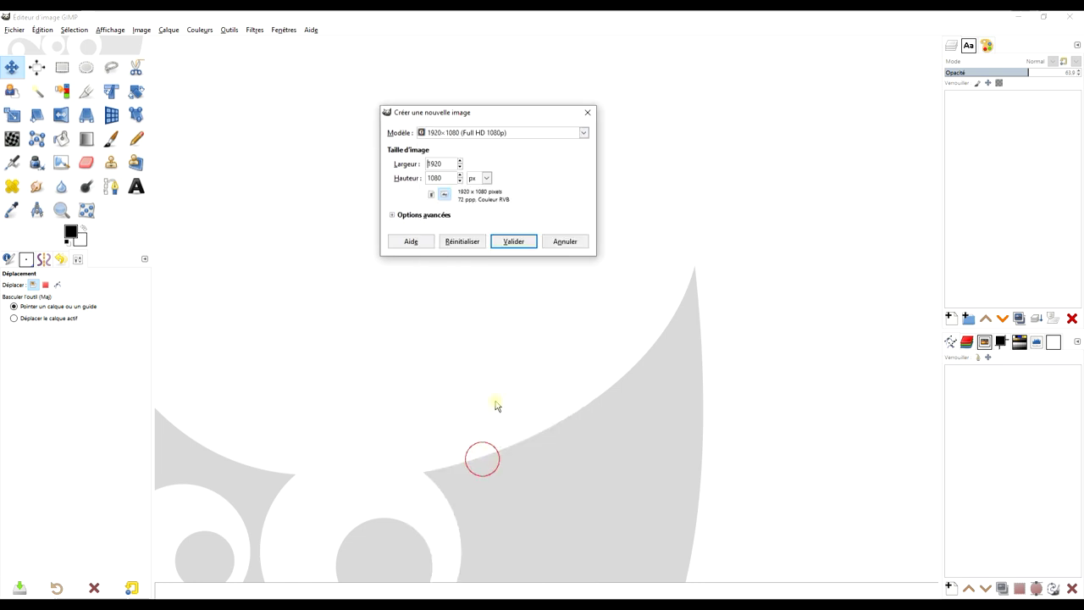
pyautogui.click(400, 215)
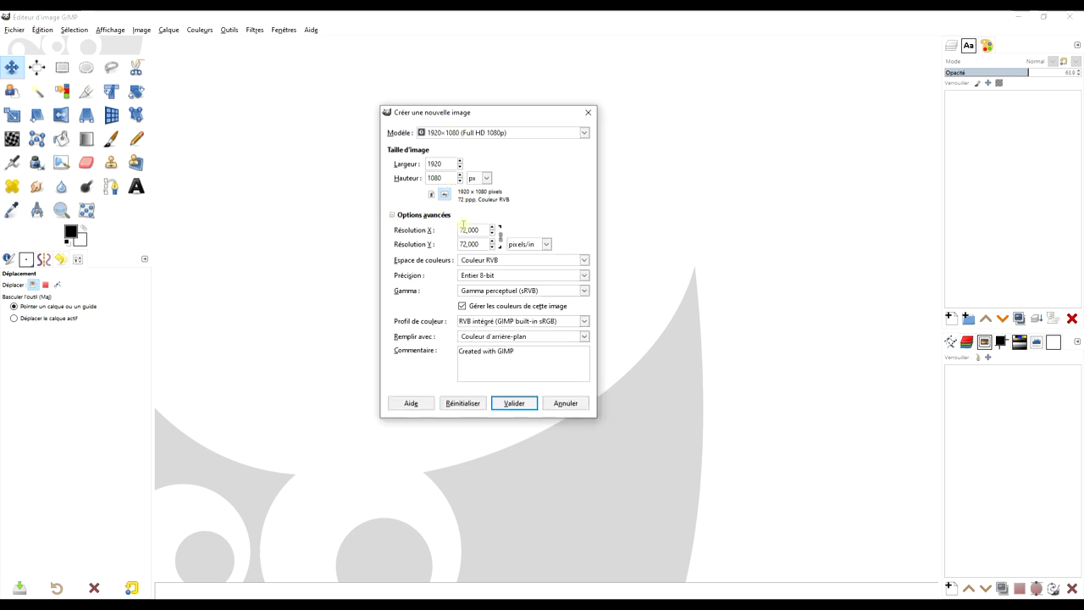
pyautogui.click(483, 337)
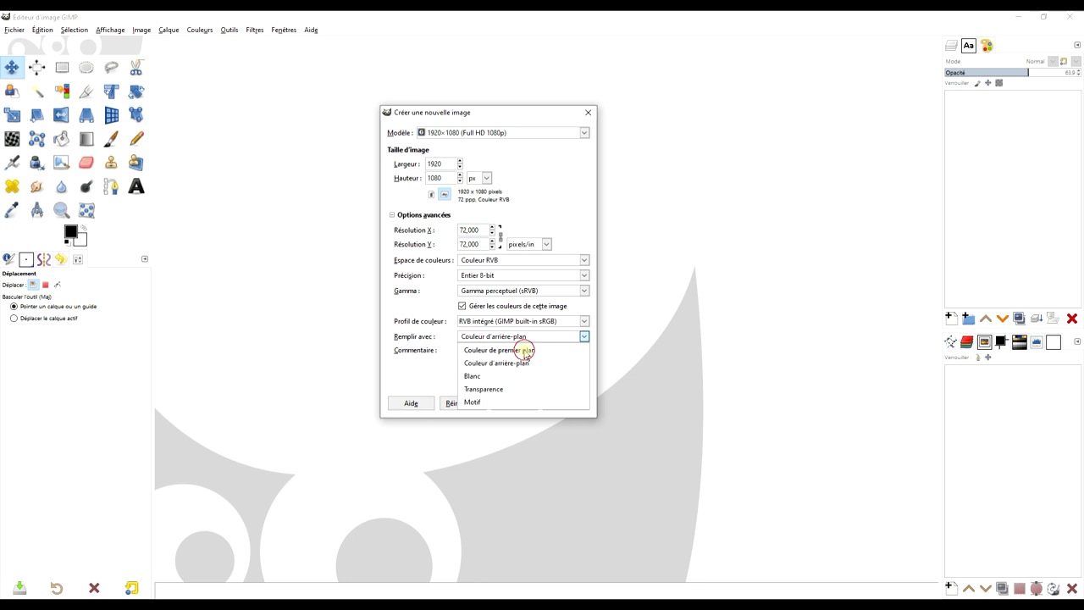
pyautogui.click(519, 350)
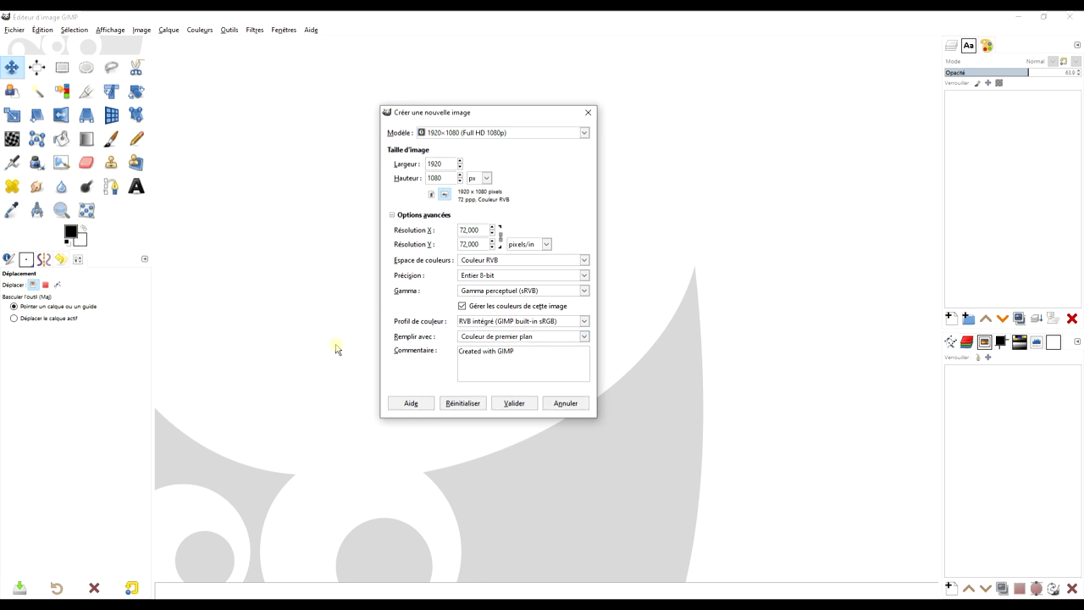
pyautogui.click(515, 405)
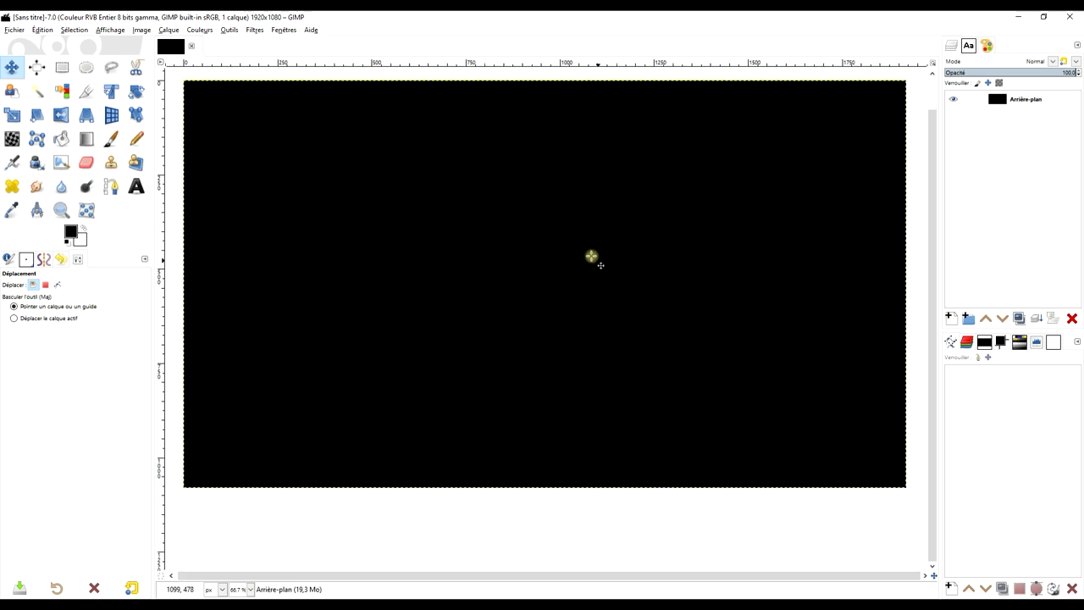
# Fill the canvas with white, then refill it with black.
pyautogui.moveTo(80, 243); pyautogui.dragTo(514, 198)
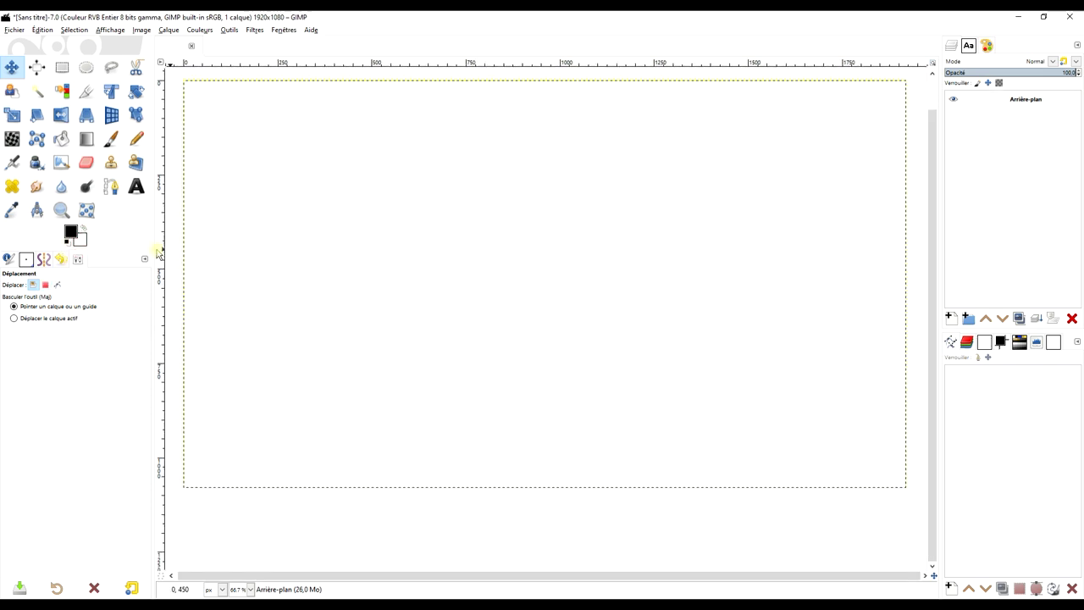
pyautogui.moveTo(71, 232); pyautogui.dragTo(483, 229)
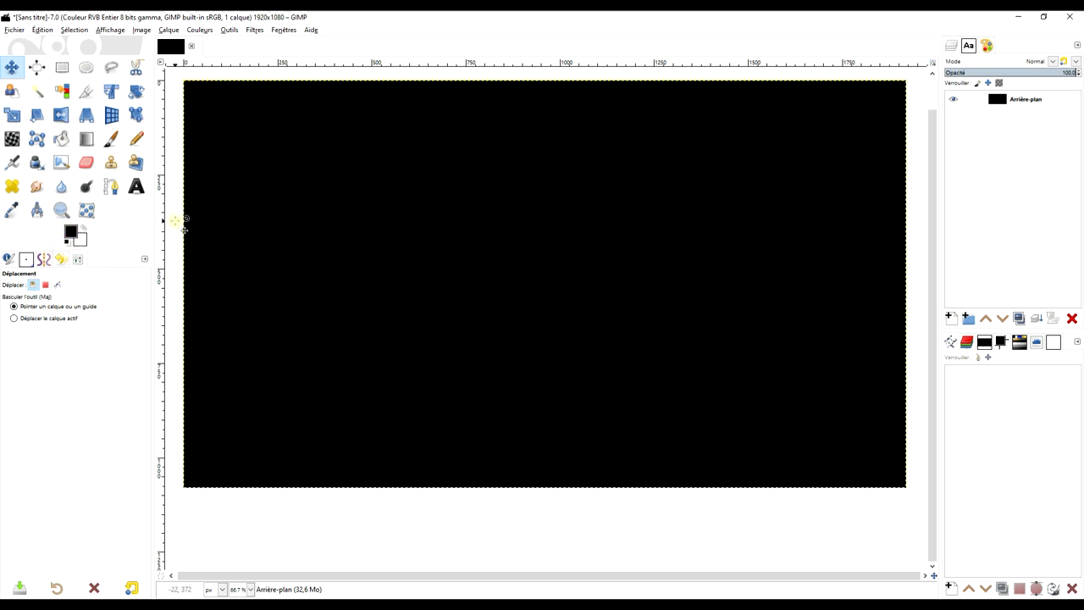
pyautogui.click(584, 191)
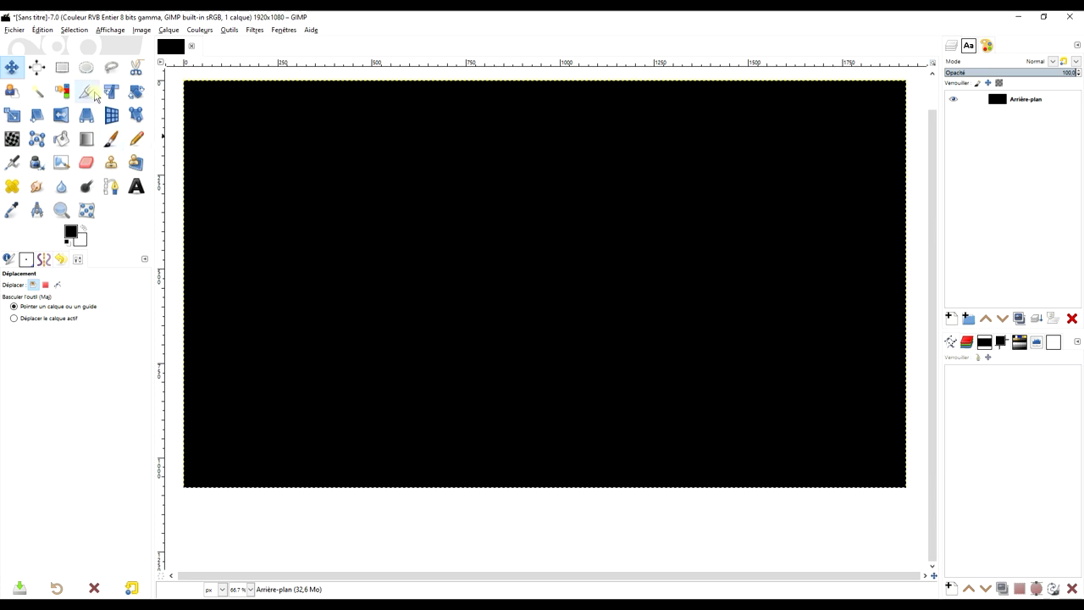
# Set up the Paintbrush at size 518 with white as the foreground colour.
pyautogui.click(109, 139)
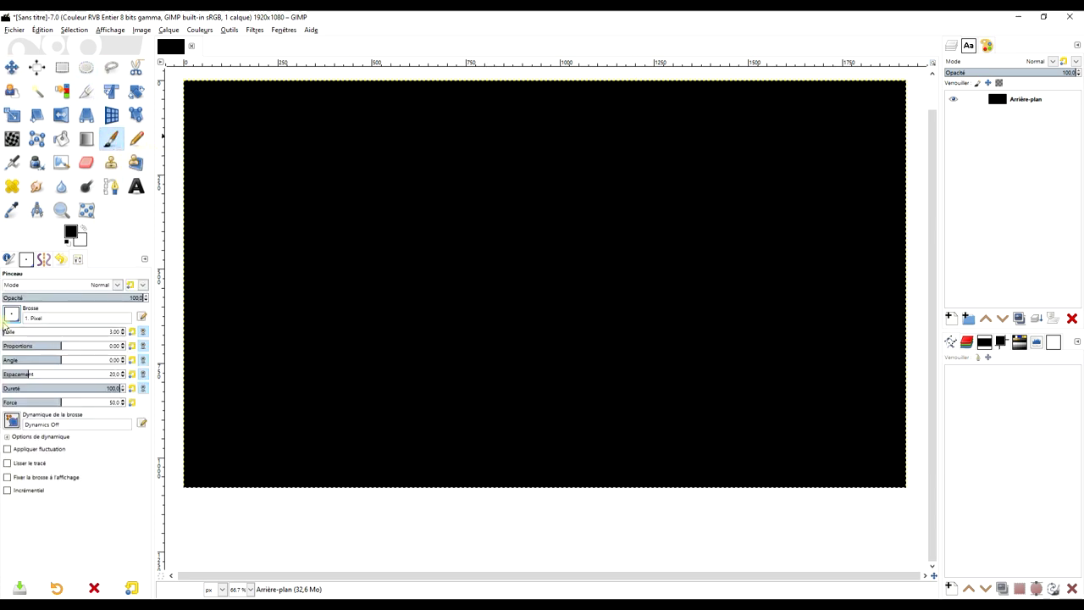
pyautogui.click(12, 314)
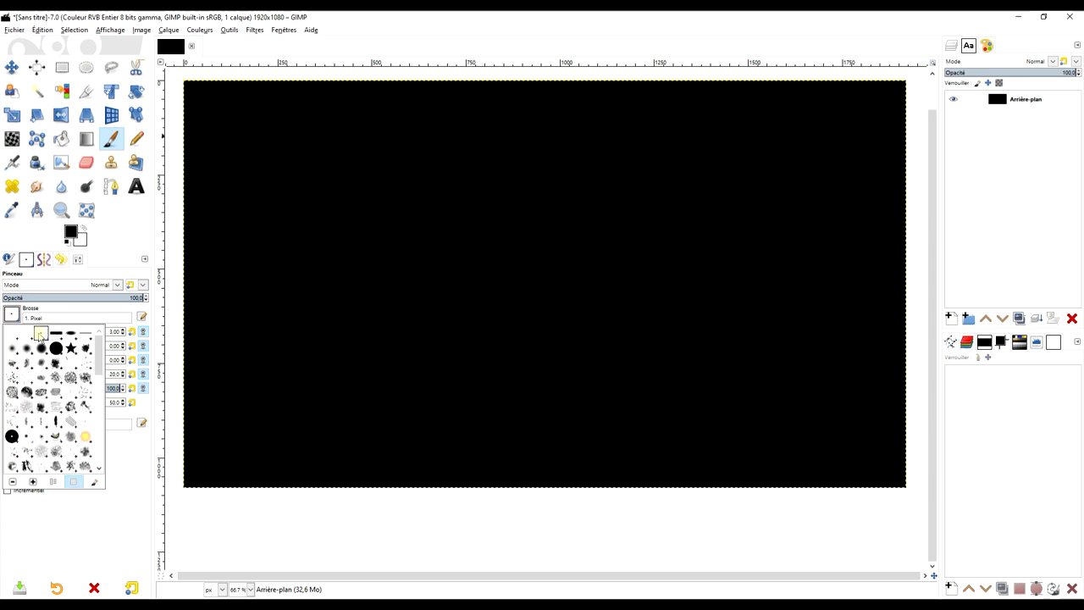
pyautogui.click(123, 259)
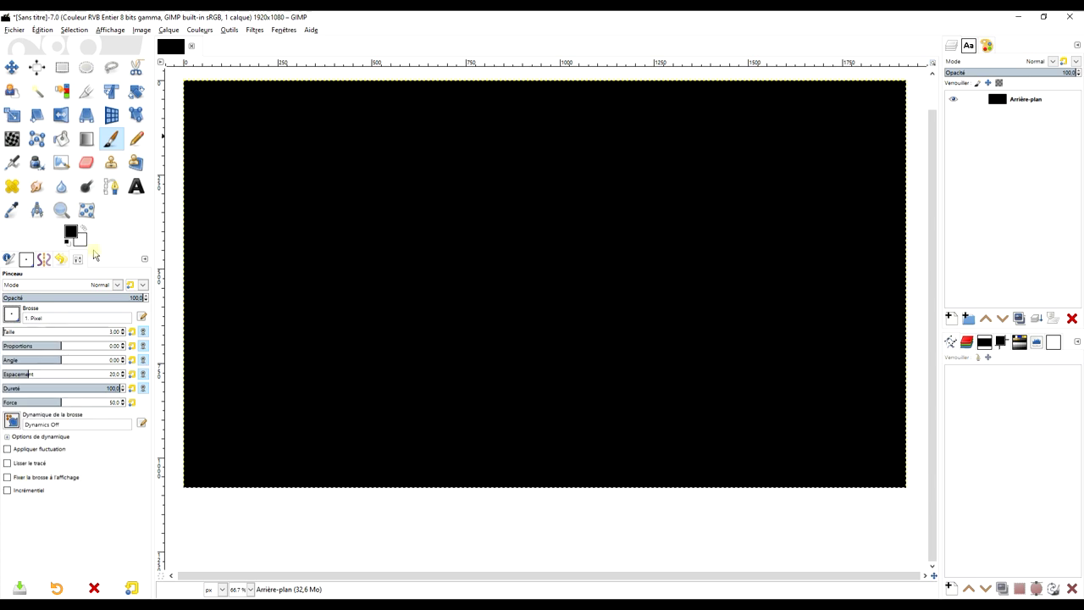
pyautogui.moveTo(13, 333); pyautogui.dragTo(85, 333)
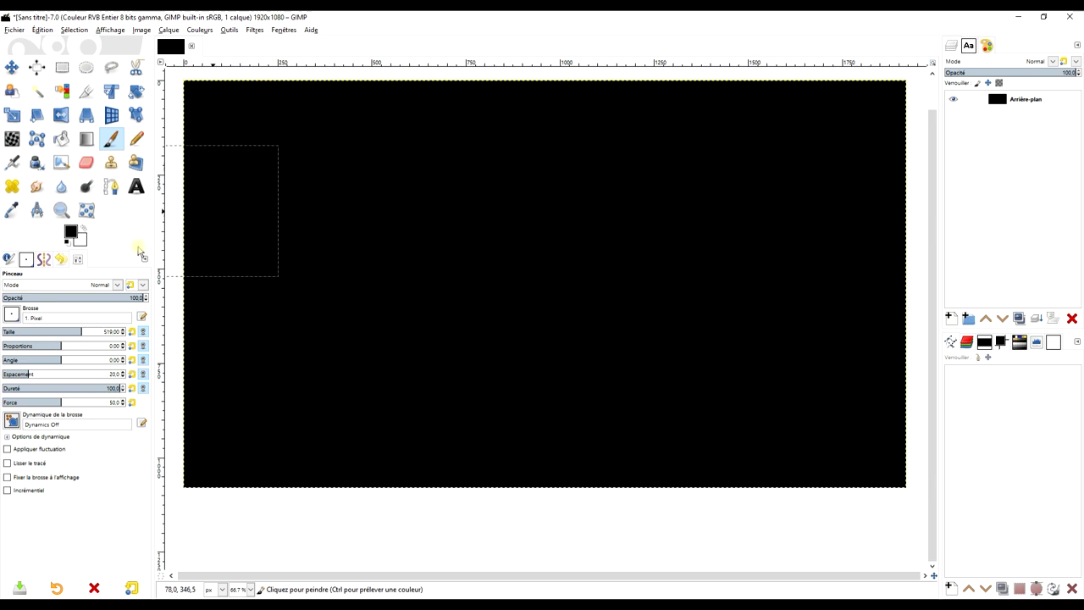
pyautogui.click(85, 230)
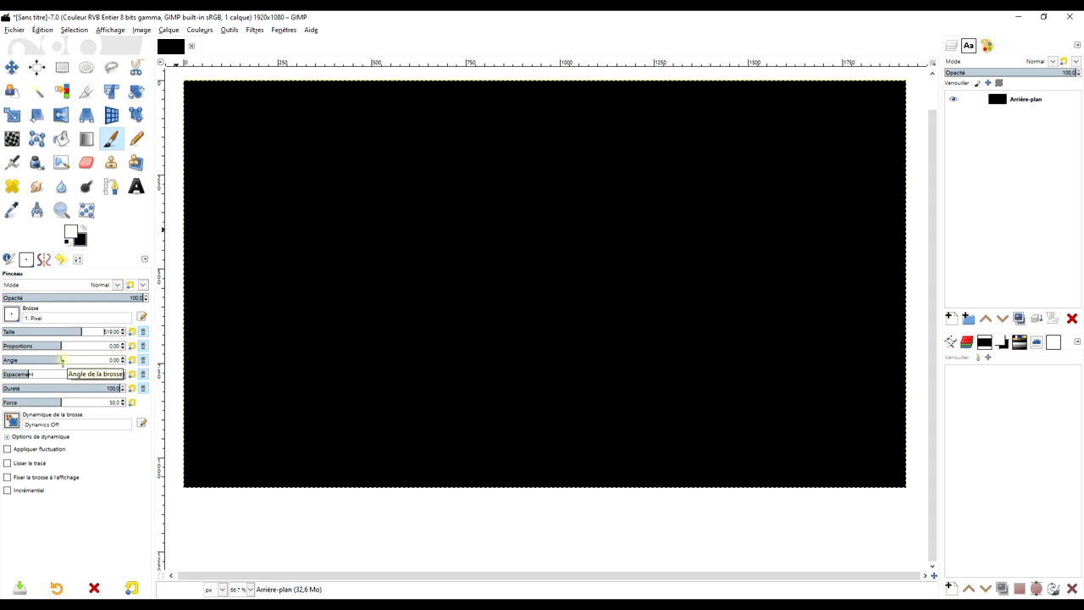
# Stamp a 45°-angled white diamond top-left and drag a vertical guide to its centre.
pyautogui.moveTo(61, 360); pyautogui.dragTo(64, 360)
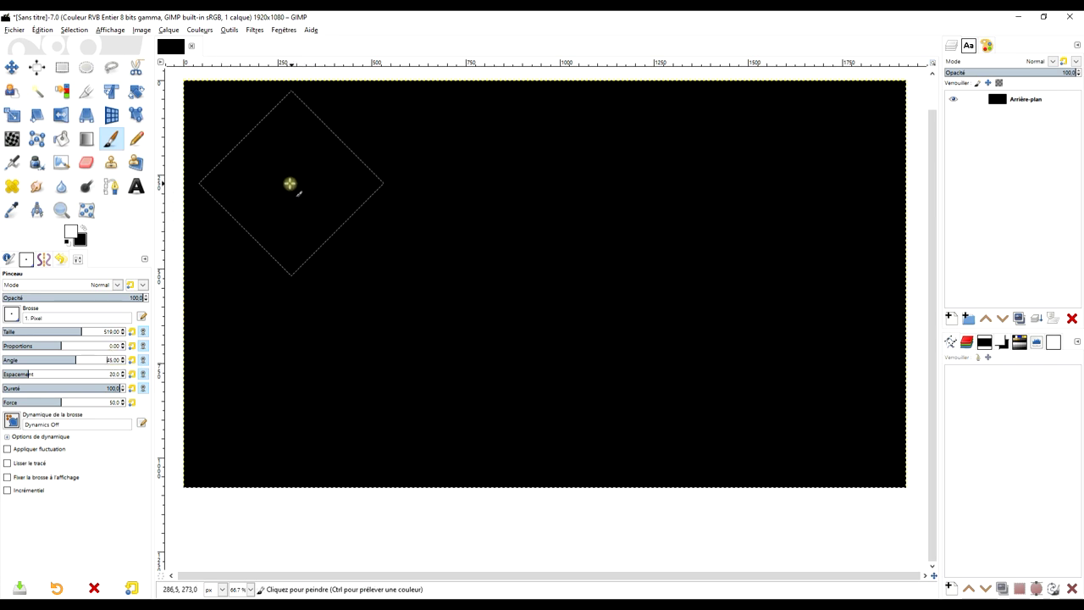
pyautogui.click(286, 182)
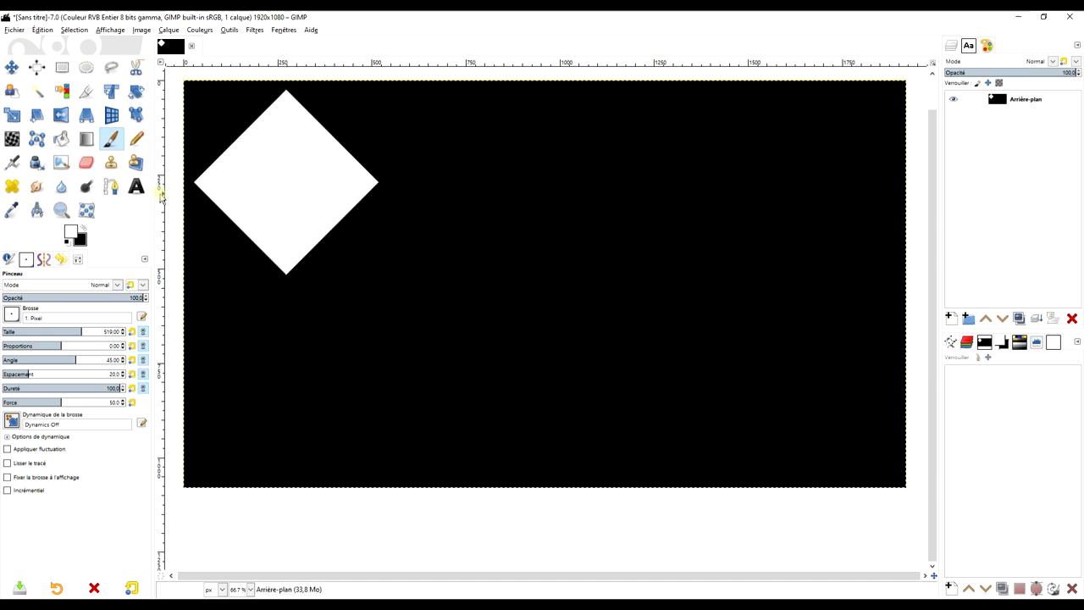
pyautogui.moveTo(161, 194); pyautogui.dragTo(287, 188)
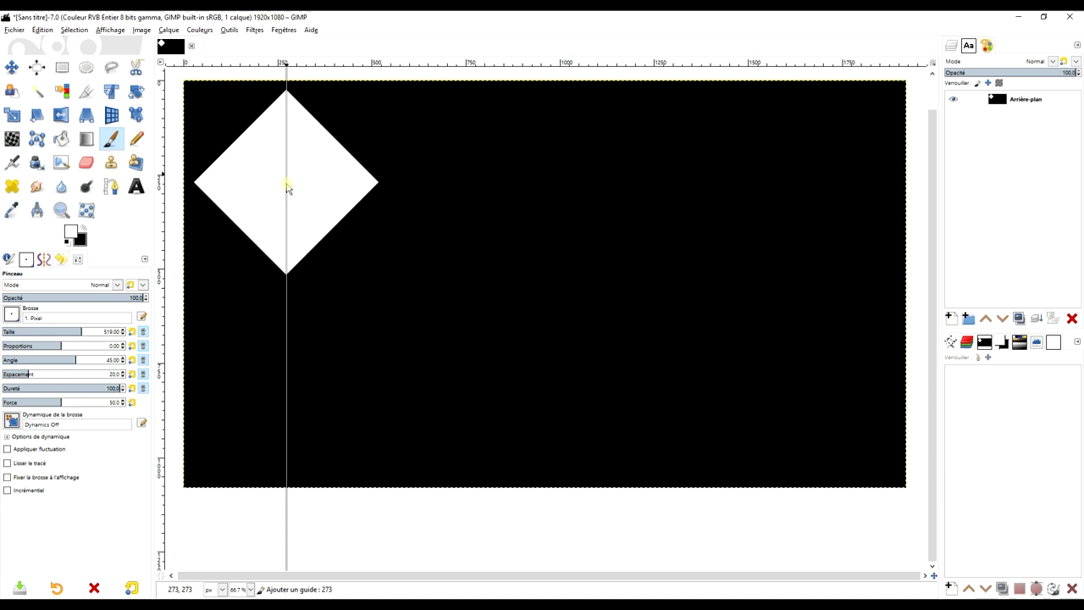
pyautogui.moveTo(287, 188); pyautogui.dragTo(288, 188)
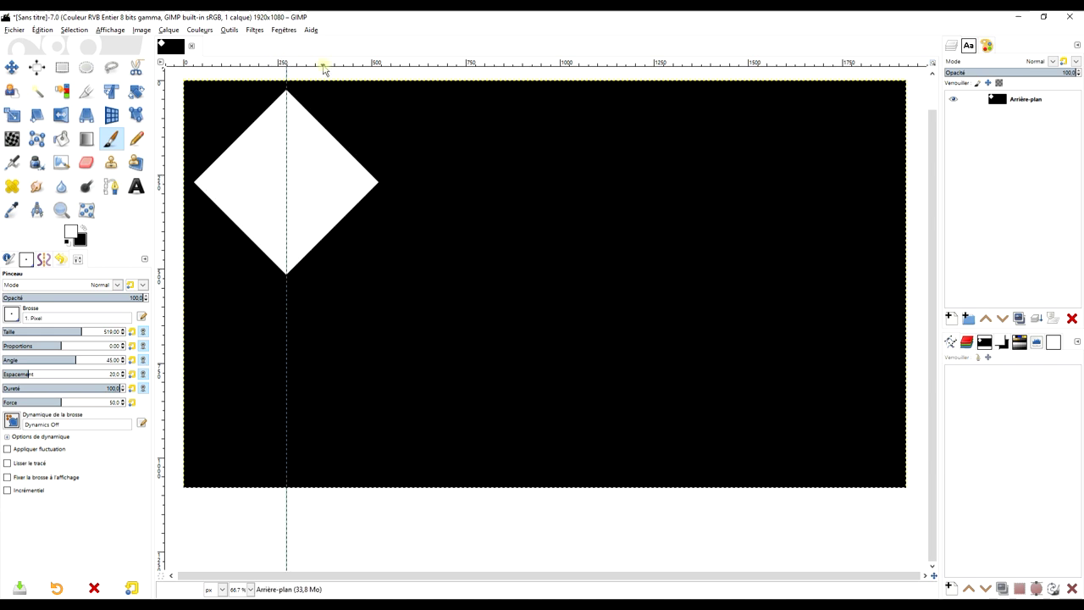
pyautogui.moveTo(327, 66); pyautogui.dragTo(330, 188)
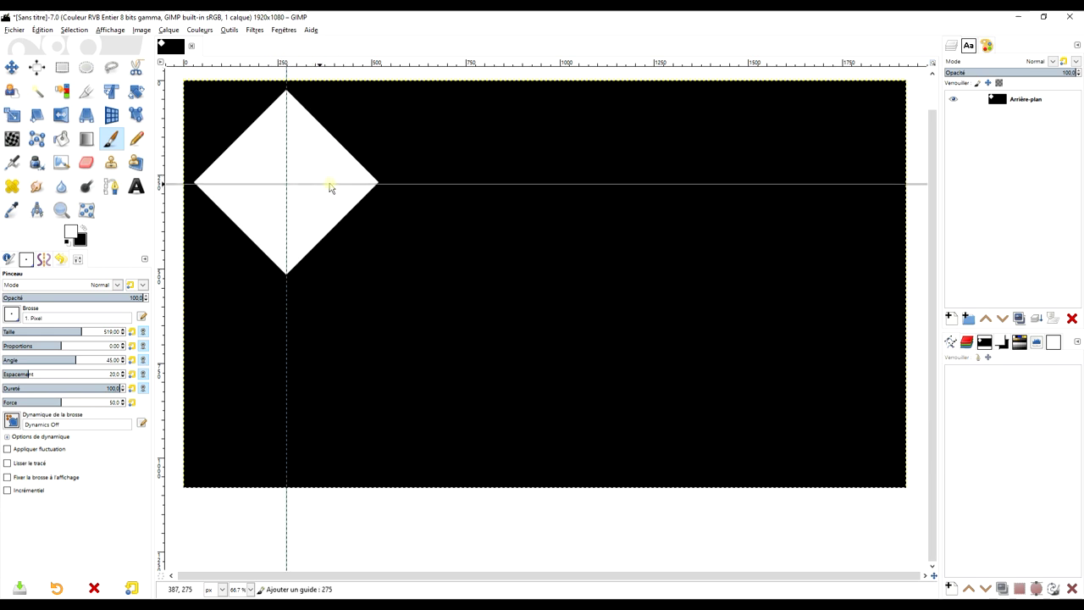
pyautogui.moveTo(330, 188); pyautogui.dragTo(330, 187)
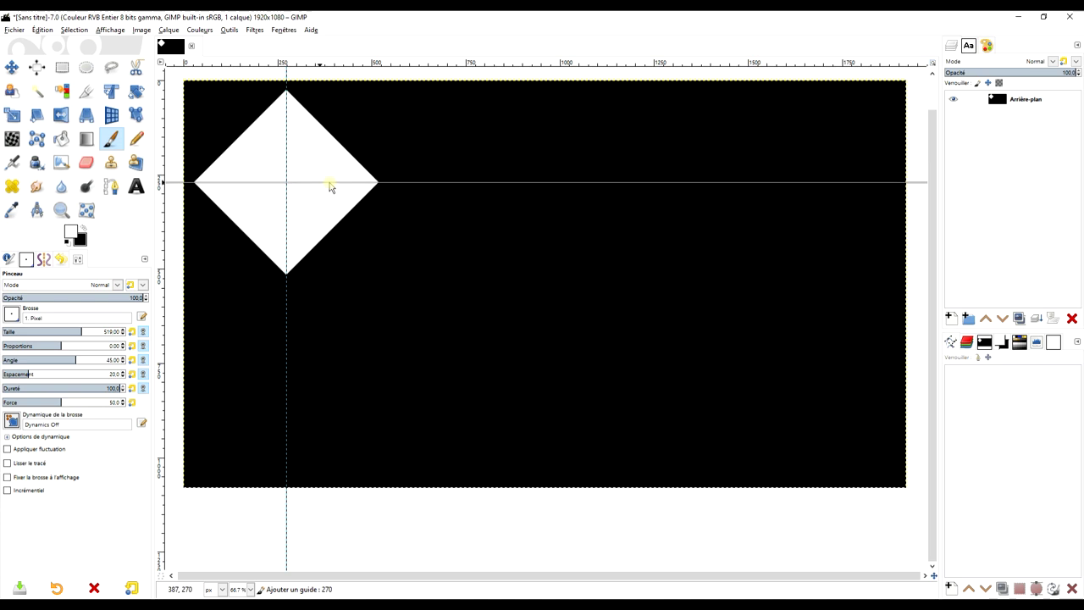
pyautogui.click(61, 210)
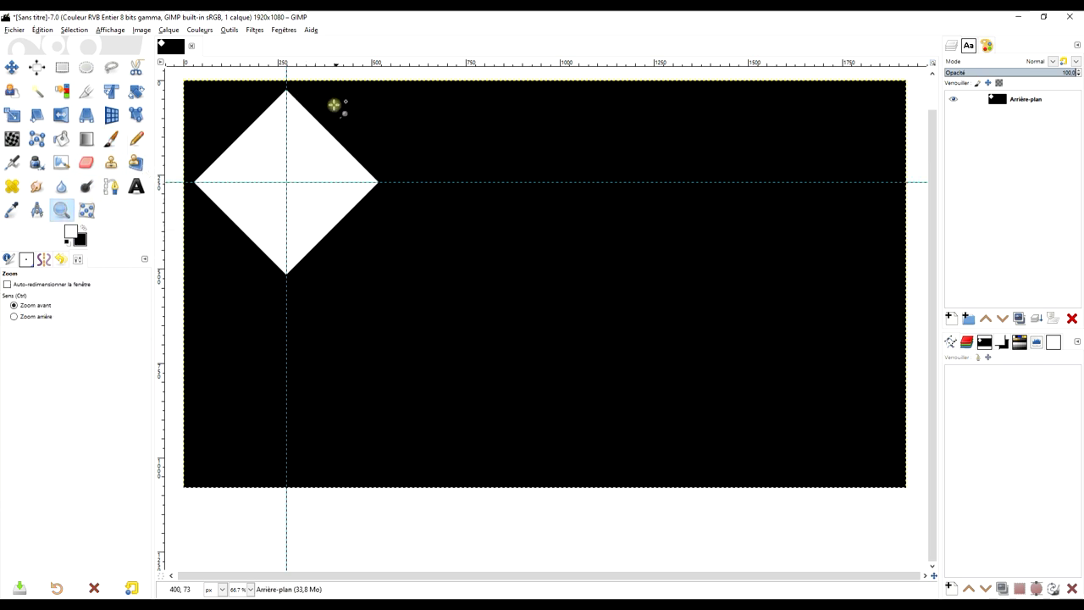
pyautogui.moveTo(419, 92); pyautogui.dragTo(181, 310)
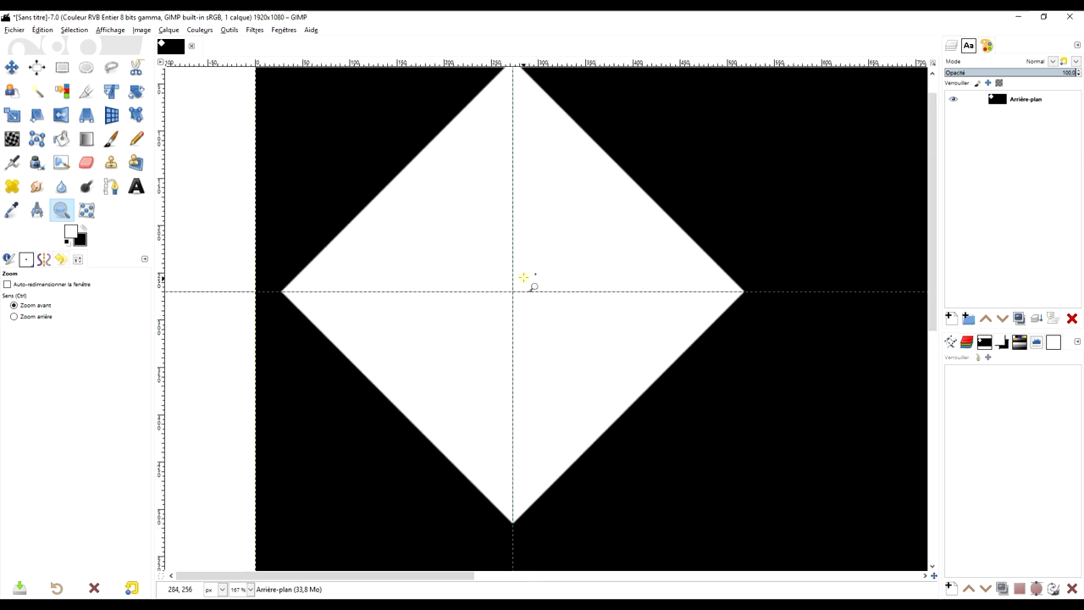
pyautogui.moveTo(527, 280); pyautogui.dragTo(449, 245)
pyautogui.click(48, 314)
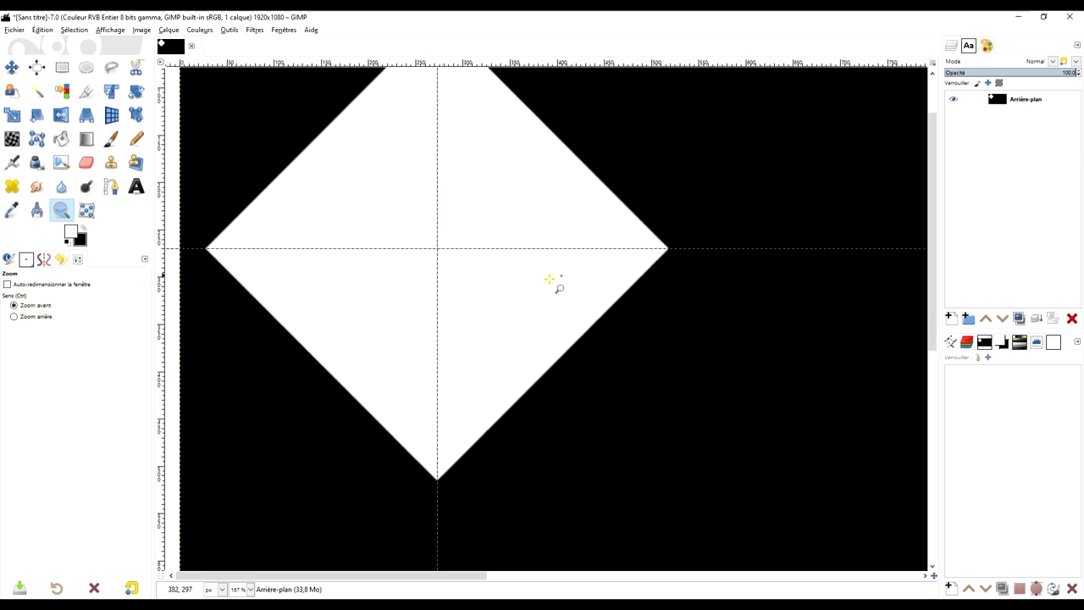
pyautogui.keyDown('ctrl'); pyautogui.click(339, 275); pyautogui.keyUp('ctrl')
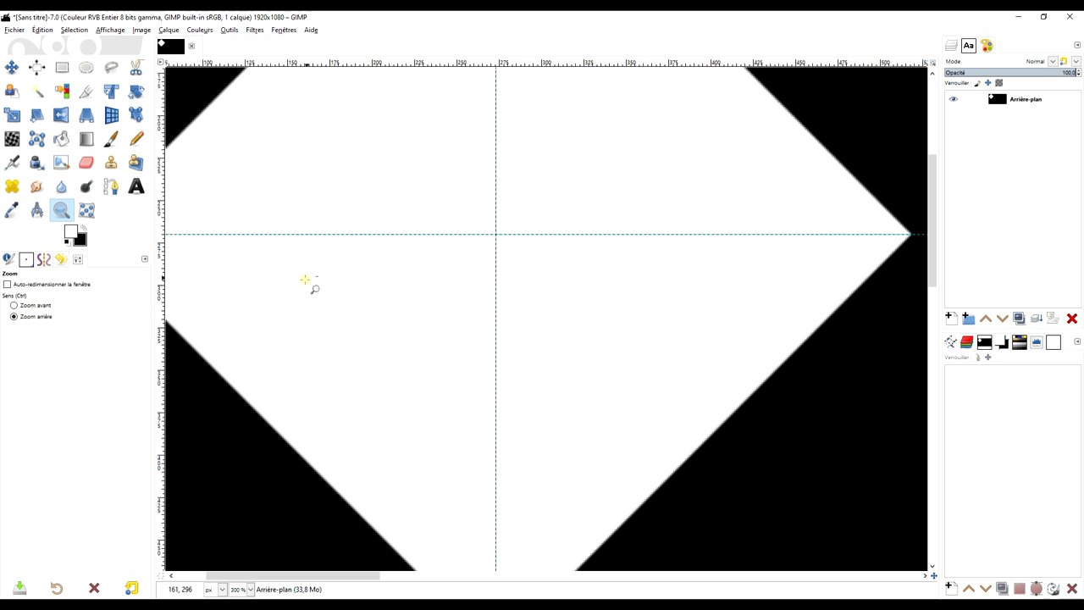
pyautogui.keyDown('ctrl'); pyautogui.click(307, 285); pyautogui.keyUp('ctrl')
pyautogui.keyDown('ctrl'); pyautogui.click(293, 235); pyautogui.keyUp('ctrl')
pyautogui.click(522, 223)
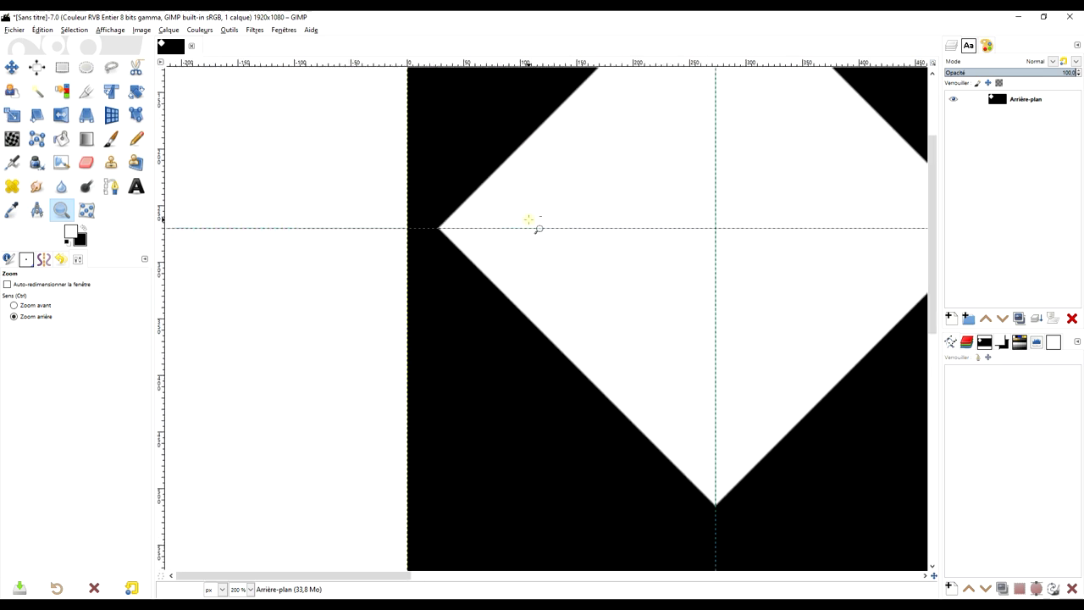
pyautogui.click(508, 368)
pyautogui.keyDown('ctrl'); pyautogui.click(492, 249); pyautogui.keyUp('ctrl')
pyautogui.keyDown('ctrl'); pyautogui.click(426, 188); pyautogui.keyUp('ctrl')
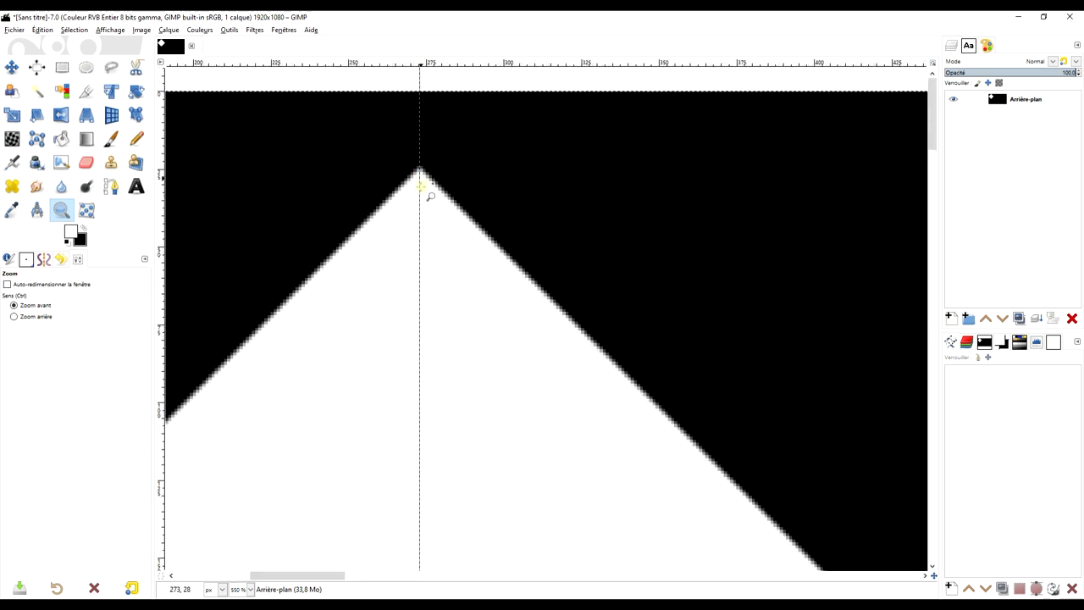
pyautogui.keyDown('ctrl'); pyautogui.click(433, 198); pyautogui.keyUp('ctrl')
pyautogui.click(453, 279)
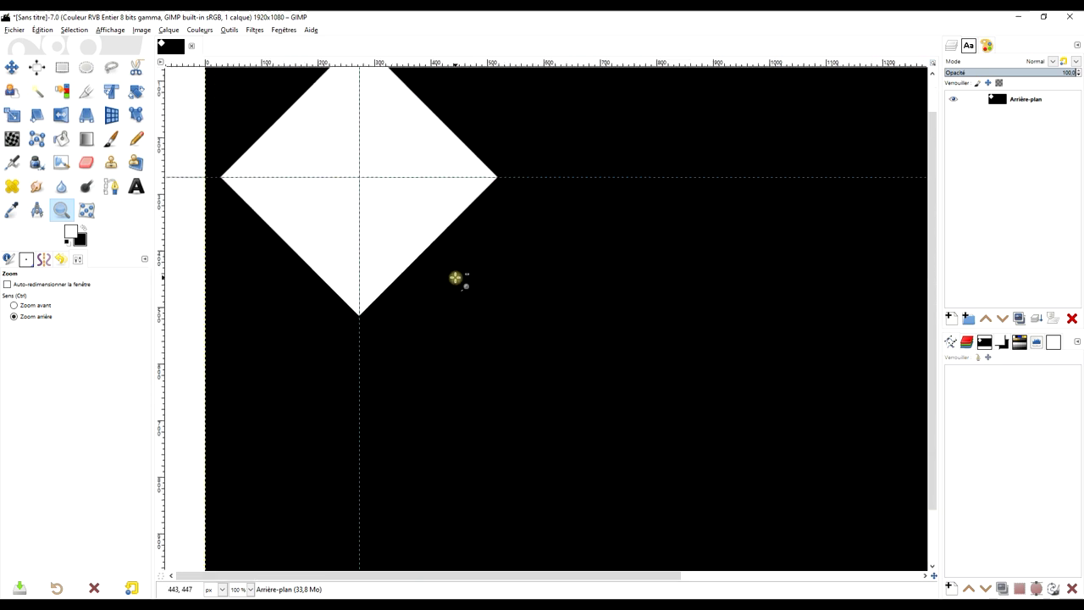
# Reselect the diamond brush, keep Snap to Guides on, and zoom in.
pyautogui.click(111, 139)
pyautogui.scroll(-4, 364, 370)
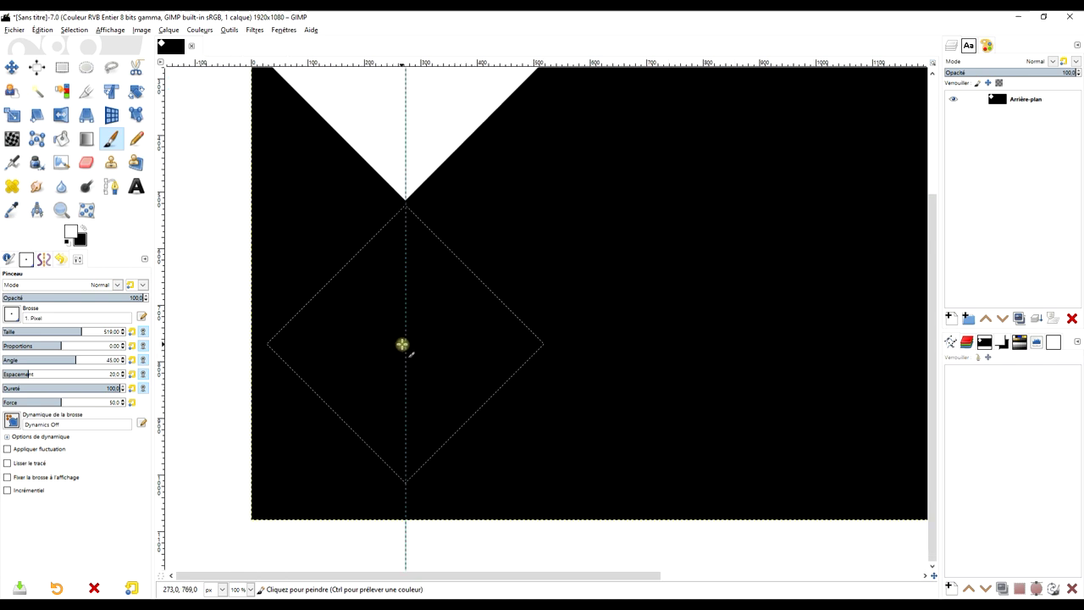
pyautogui.click(110, 30)
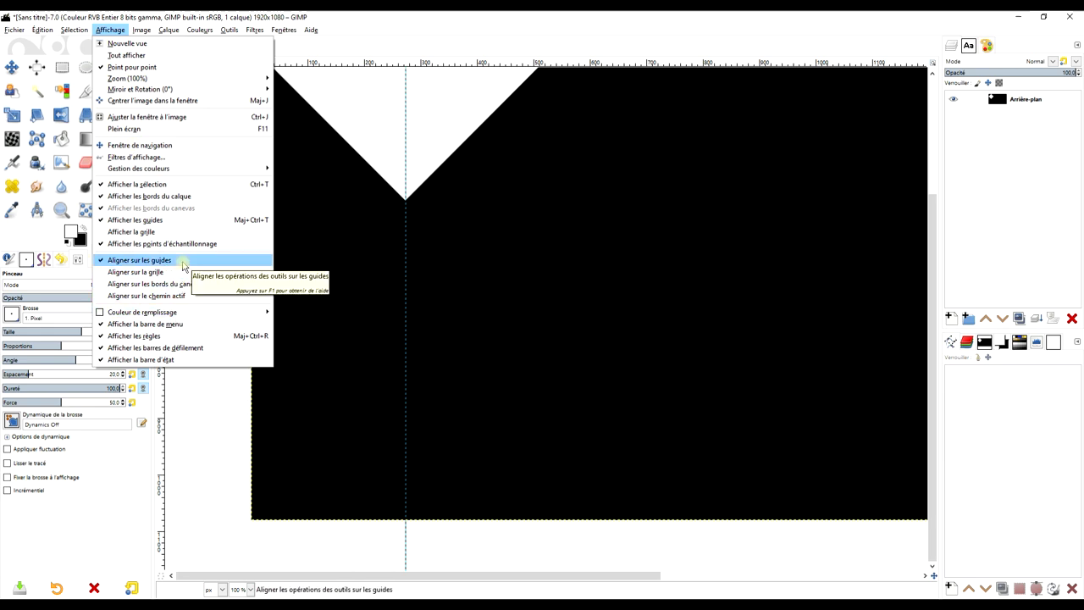
pyautogui.click(412, 271)
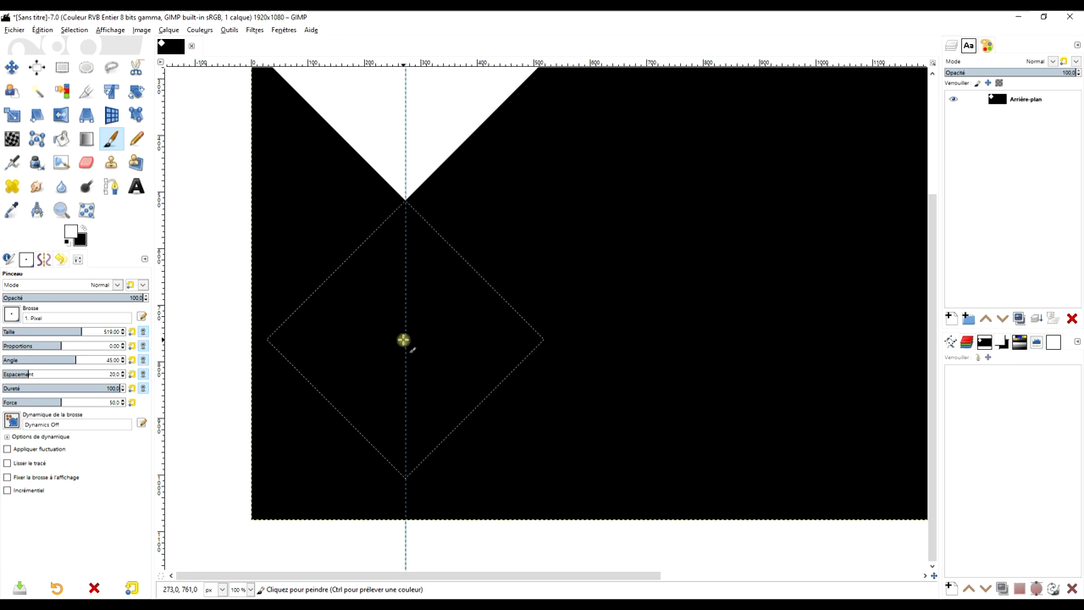
pyautogui.press('2')
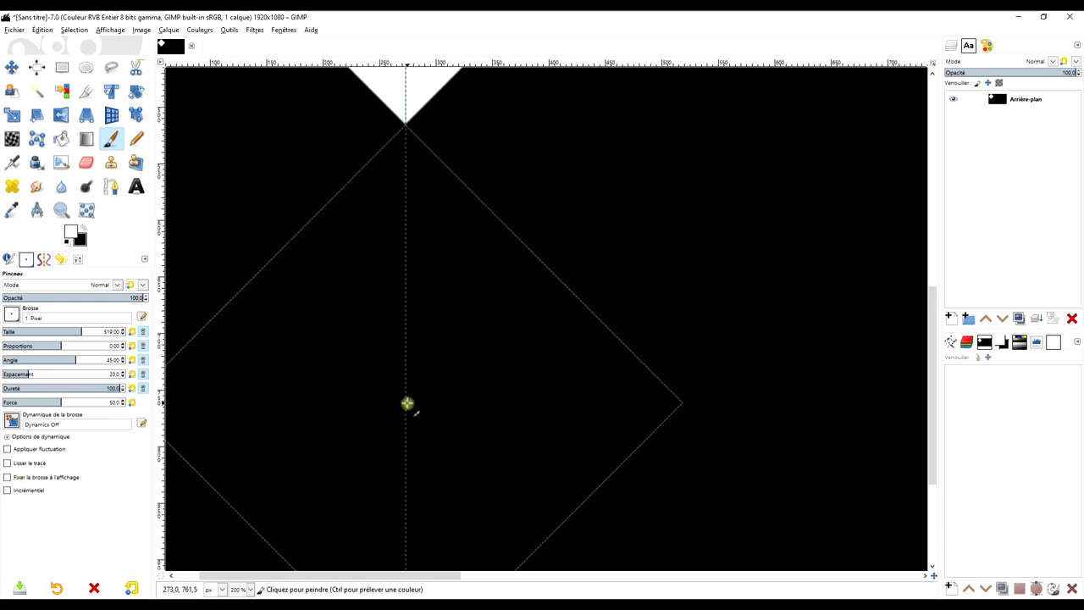
# Stamp three more white diamonds: one below the first and two across the top row.
pyautogui.click(408, 403)
pyautogui.keyDown('ctrl'); pyautogui.scroll(-4, 412, 410); pyautogui.keyUp('ctrl')
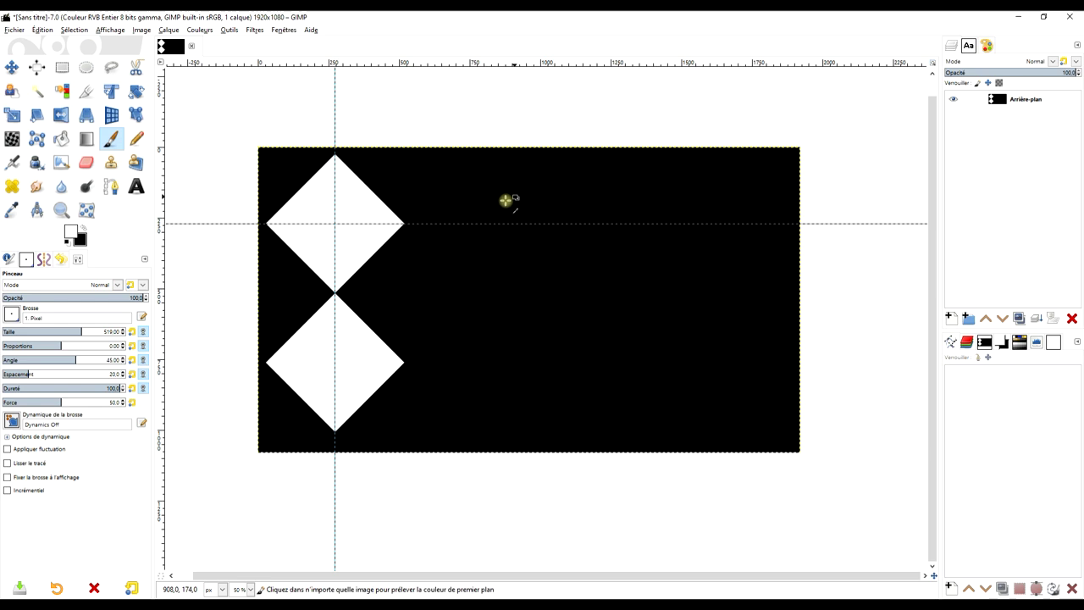
pyautogui.keyDown('ctrl'); pyautogui.scroll(3, 418, 242); pyautogui.keyUp('ctrl')
pyautogui.keyDown('ctrl'); pyautogui.scroll(-1, 399, 245); pyautogui.keyUp('ctrl')
pyautogui.keyDown('ctrl'); pyautogui.scroll(1, 381, 259); pyautogui.keyUp('ctrl')
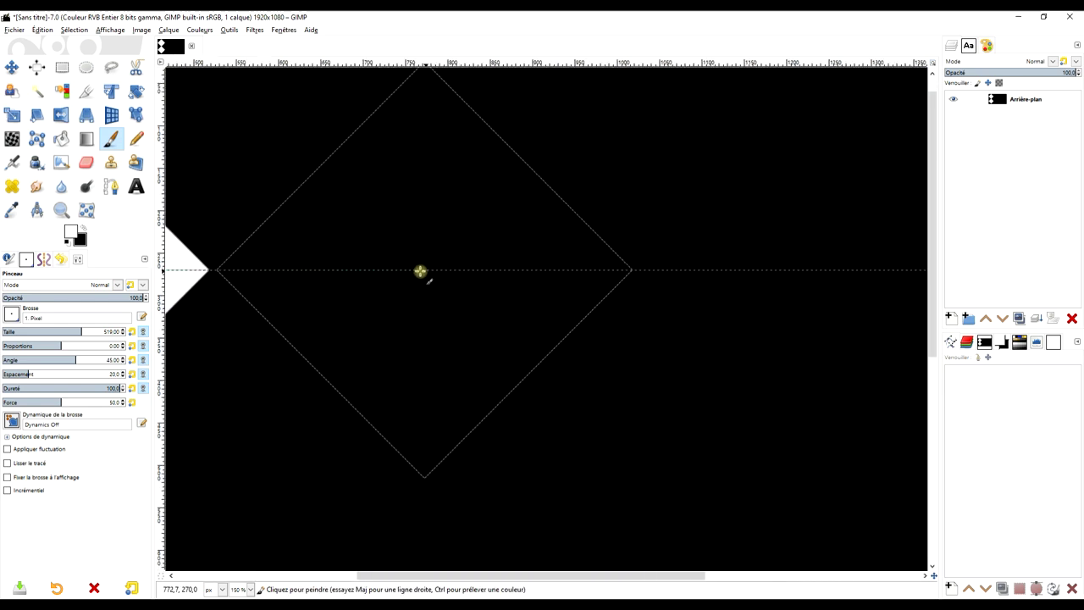
pyautogui.click(418, 272)
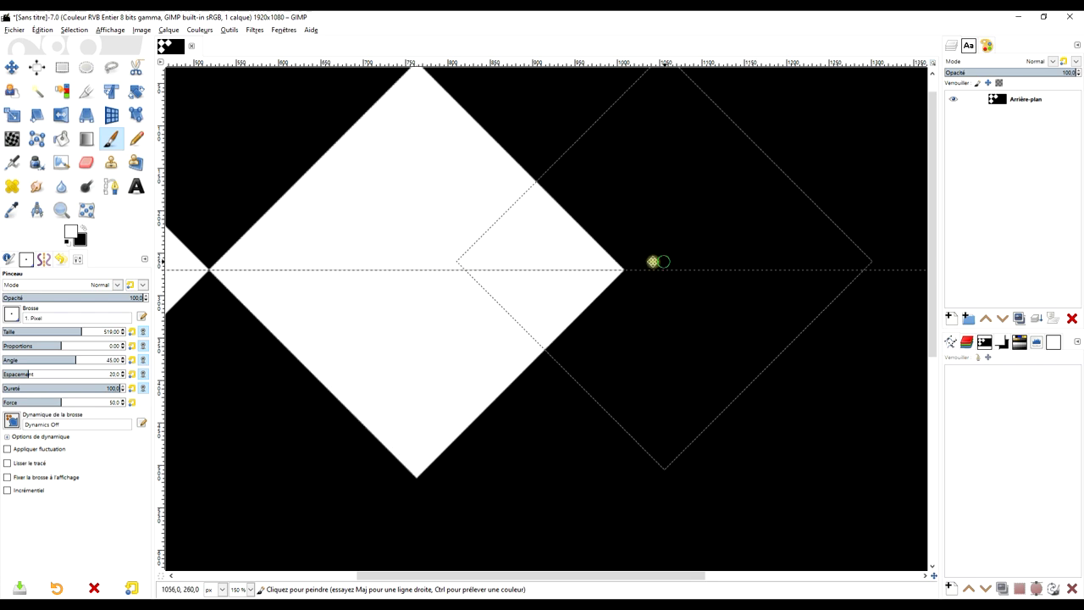
pyautogui.hscroll(5, 652, 261)
pyautogui.scroll(1, 652, 261)
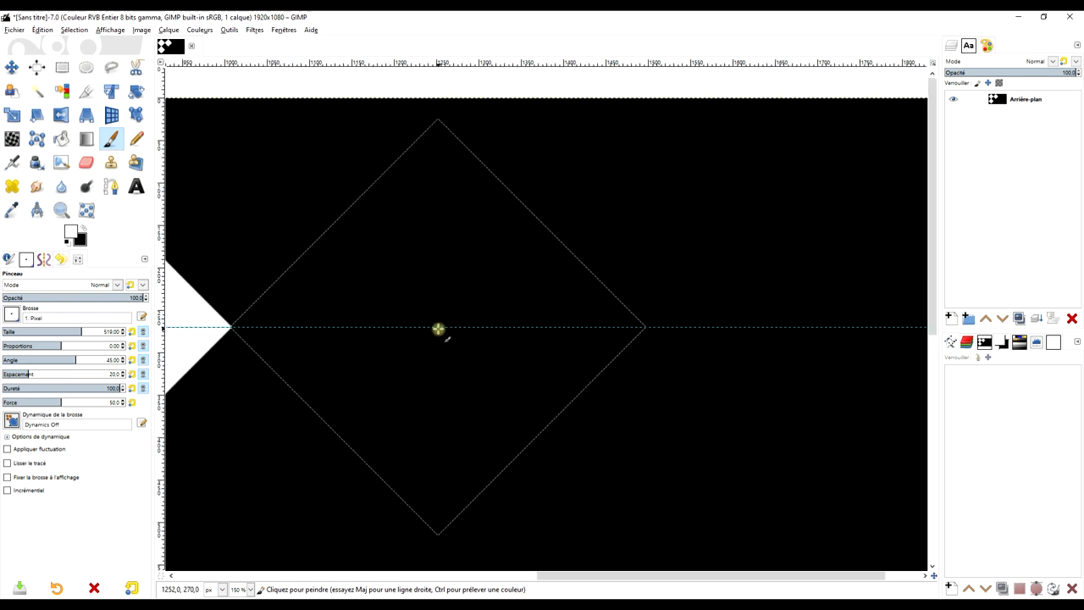
pyautogui.click(437, 329)
pyautogui.keyDown('ctrl'); pyautogui.scroll(-4, 438, 328); pyautogui.keyUp('ctrl')
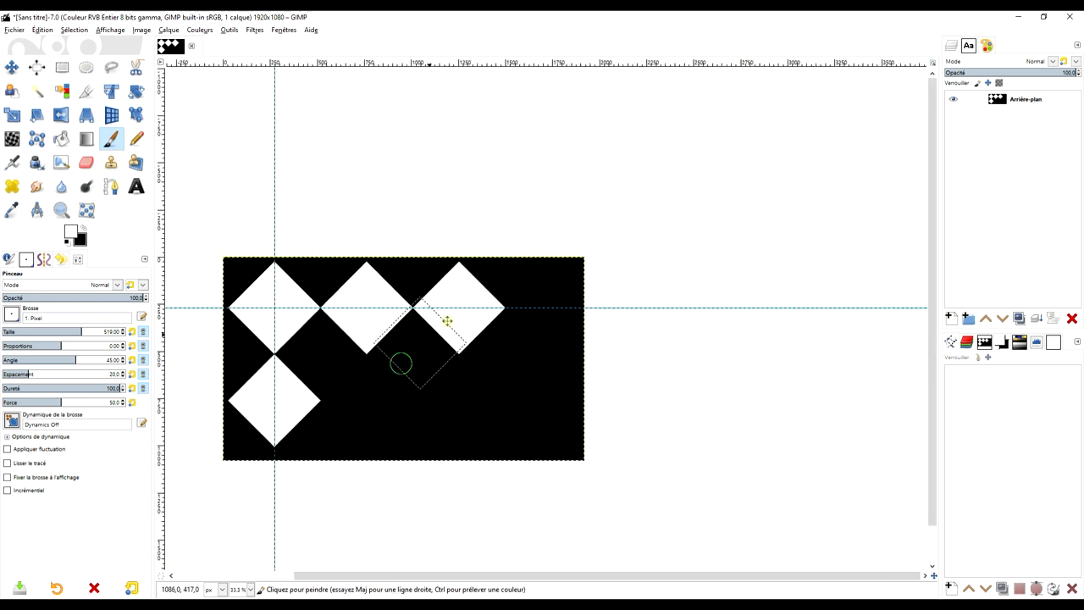
pyautogui.keyDown('ctrl'); pyautogui.scroll(2, 449, 288); pyautogui.keyUp('ctrl')
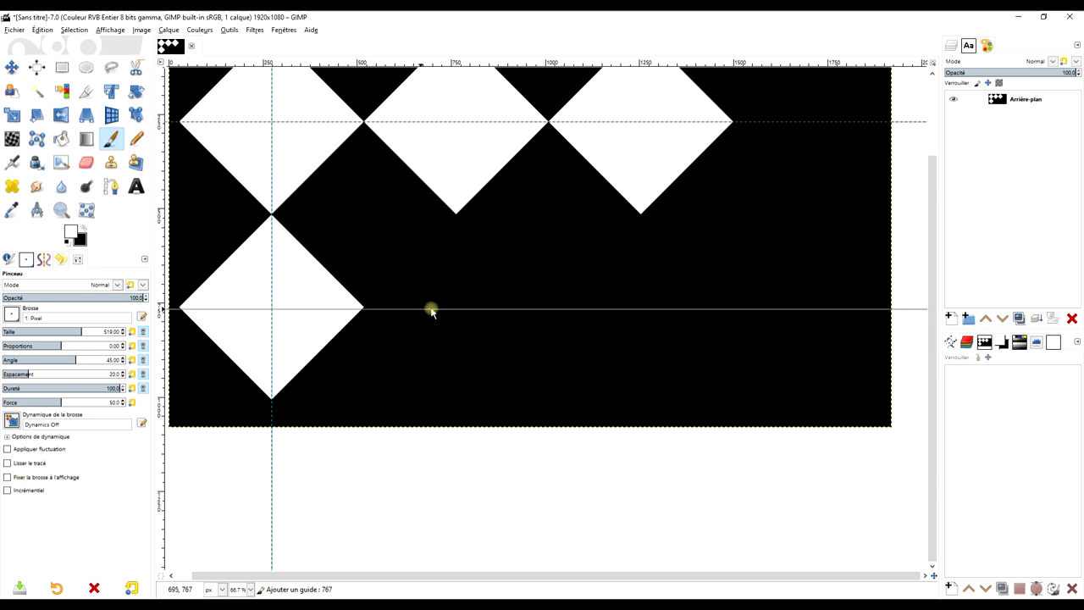
# Add a horizontal guide through the middle of the lower diamond.
pyautogui.moveTo(402, 90); pyautogui.dragTo(426, 307)
pyautogui.keyDown('ctrl'); pyautogui.scroll(4, 308, 322); pyautogui.keyUp('ctrl')
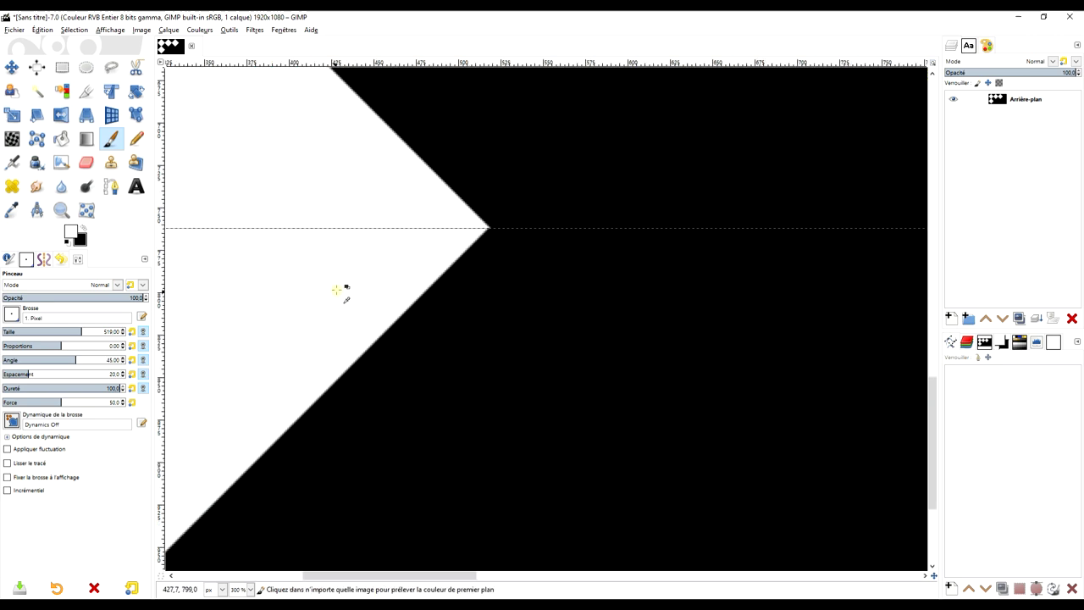
pyautogui.keyDown('ctrl'); pyautogui.scroll(2, 337, 288); pyautogui.keyUp('ctrl')
pyautogui.keyDown('ctrl'); pyautogui.scroll(3, 736, 266); pyautogui.keyUp('ctrl')
pyautogui.keyDown('ctrl'); pyautogui.scroll(-2, 293, 334); pyautogui.keyUp('ctrl')
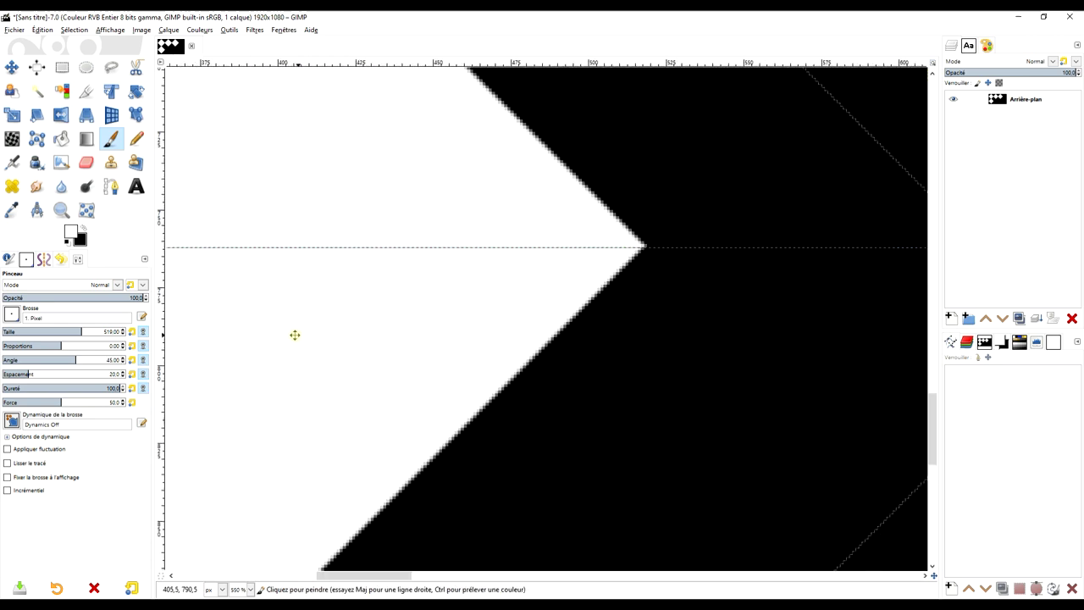
pyautogui.keyDown('ctrl'); pyautogui.scroll(1, 609, 295); pyautogui.keyUp('ctrl')
pyautogui.keyDown('ctrl'); pyautogui.scroll(-1, 520, 308); pyautogui.keyUp('ctrl')
pyautogui.keyDown('ctrl'); pyautogui.scroll(-1, 537, 305); pyautogui.keyUp('ctrl')
pyautogui.keyDown('ctrl'); pyautogui.scroll(-1, 496, 322); pyautogui.keyUp('ctrl')
pyautogui.keyDown('ctrl'); pyautogui.scroll(-1, 707, 254); pyautogui.keyUp('ctrl')
pyautogui.keyDown('ctrl'); pyautogui.scroll(-1, 707, 254); pyautogui.keyUp('ctrl')
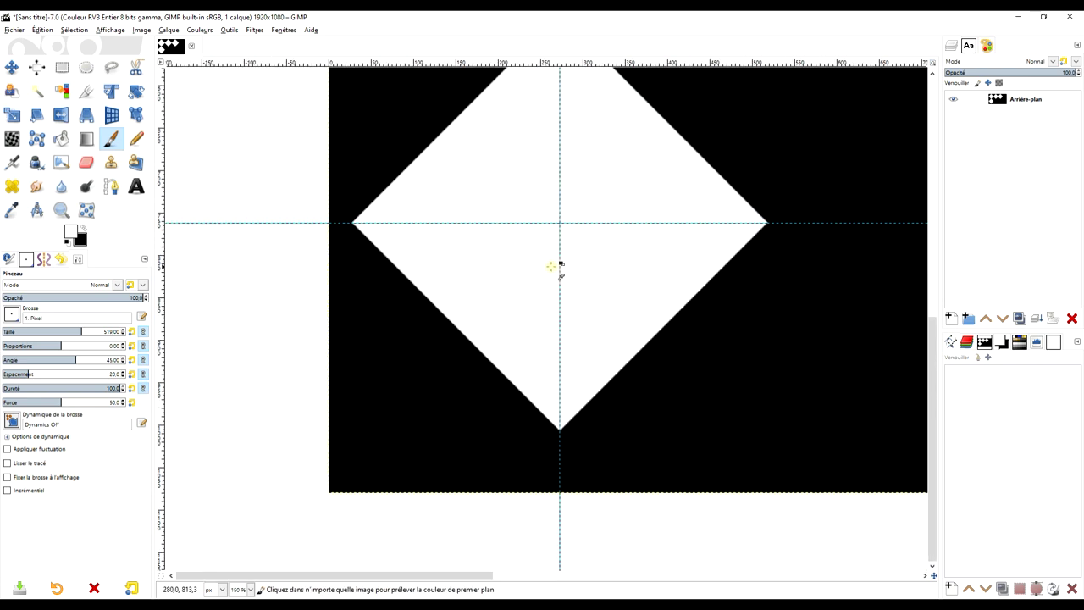
pyautogui.keyDown('ctrl'); pyautogui.scroll(3, 559, 266); pyautogui.keyUp('ctrl')
pyautogui.keyDown('ctrl'); pyautogui.scroll(2, 339, 211); pyautogui.keyUp('ctrl')
pyautogui.keyDown('ctrl'); pyautogui.scroll(1, 460, 199); pyautogui.keyUp('ctrl')
pyautogui.keyDown('ctrl'); pyautogui.scroll(-2, 442, 186); pyautogui.keyUp('ctrl')
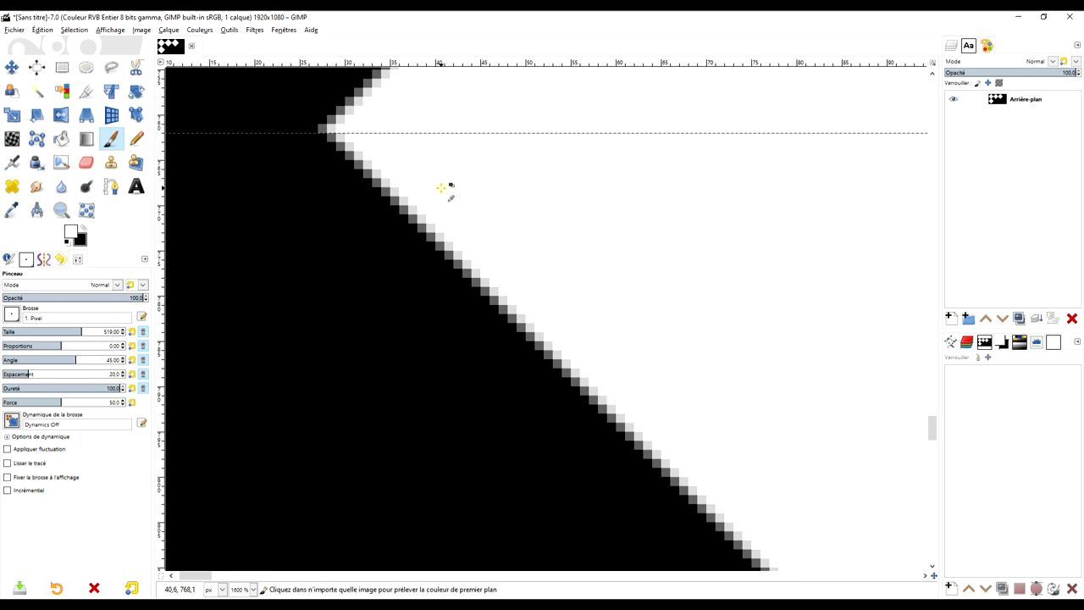
pyautogui.keyDown('ctrl'); pyautogui.scroll(-3, 632, 213); pyautogui.keyUp('ctrl')
pyautogui.keyDown('ctrl'); pyautogui.scroll(-3, 286, 327); pyautogui.keyUp('ctrl')
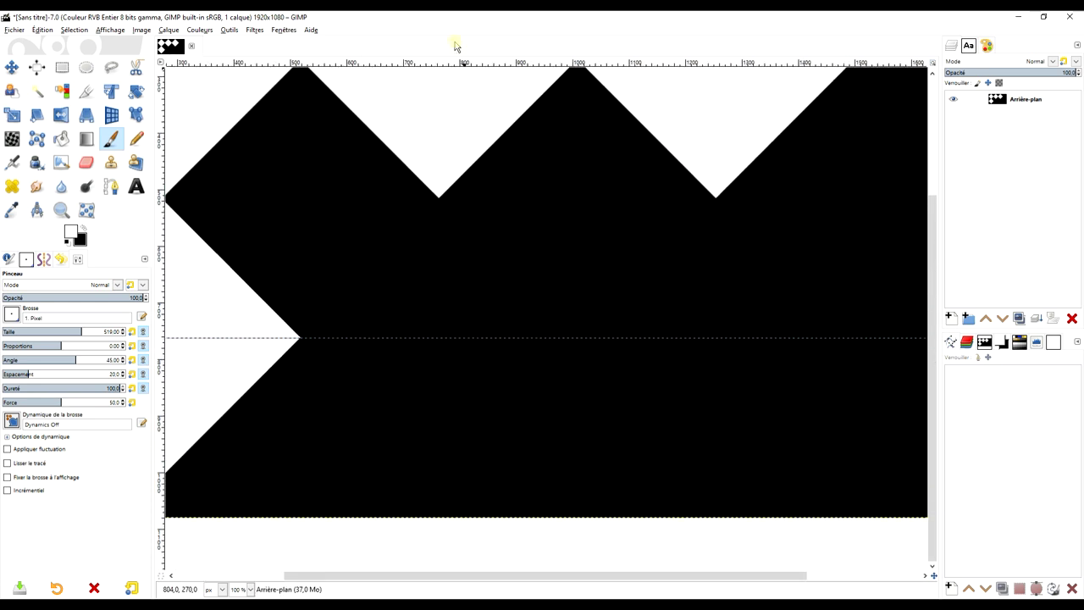
# Add a vertical guide at the first top-row notch and stamp the bottom-middle diamond.
pyautogui.moveTo(160, 166); pyautogui.dragTo(437, 214)
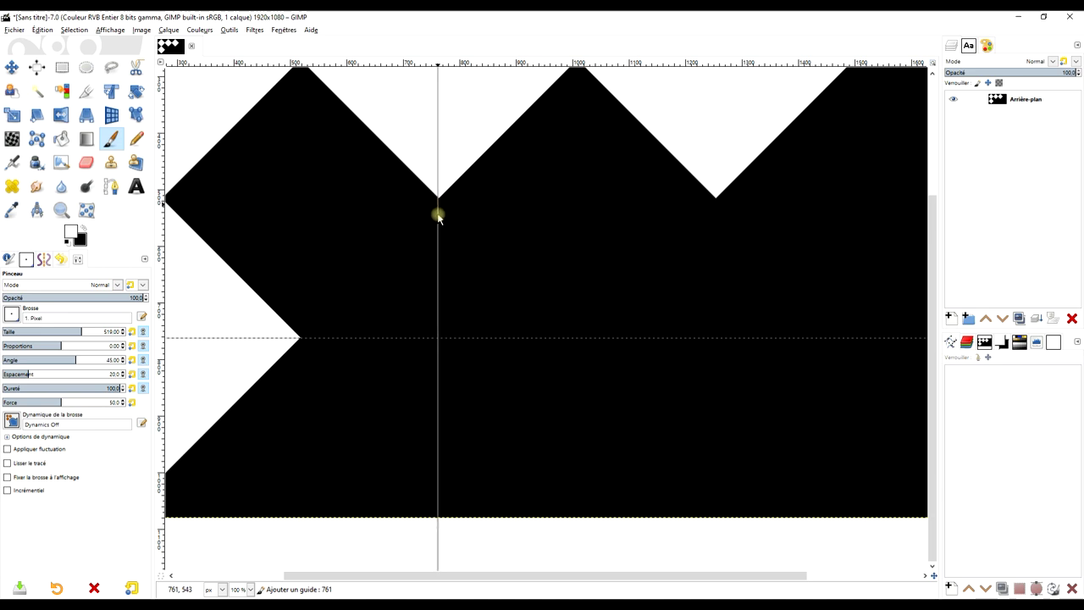
pyautogui.keyDown('ctrl'); pyautogui.scroll(4, 458, 183); pyautogui.keyUp('ctrl')
pyautogui.keyDown('ctrl'); pyautogui.scroll(4, 502, 293); pyautogui.keyUp('ctrl')
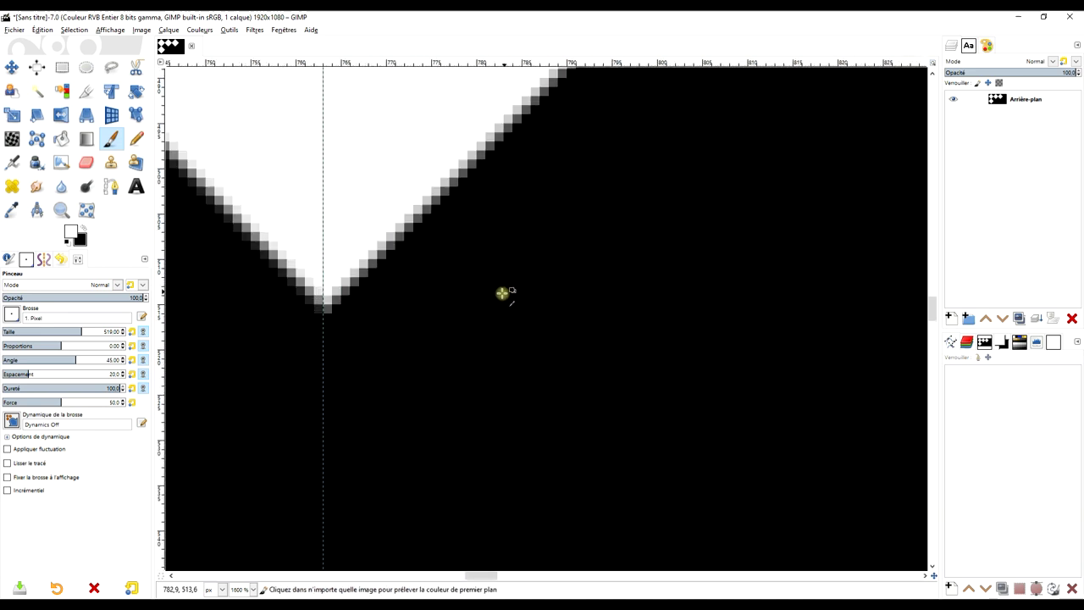
pyautogui.keyDown('ctrl'); pyautogui.scroll(-2, 451, 292); pyautogui.keyUp('ctrl')
pyautogui.keyDown('ctrl'); pyautogui.scroll(-3, 483, 322); pyautogui.keyUp('ctrl')
pyautogui.keyDown('ctrl'); pyautogui.scroll(-2, 486, 102); pyautogui.keyUp('ctrl')
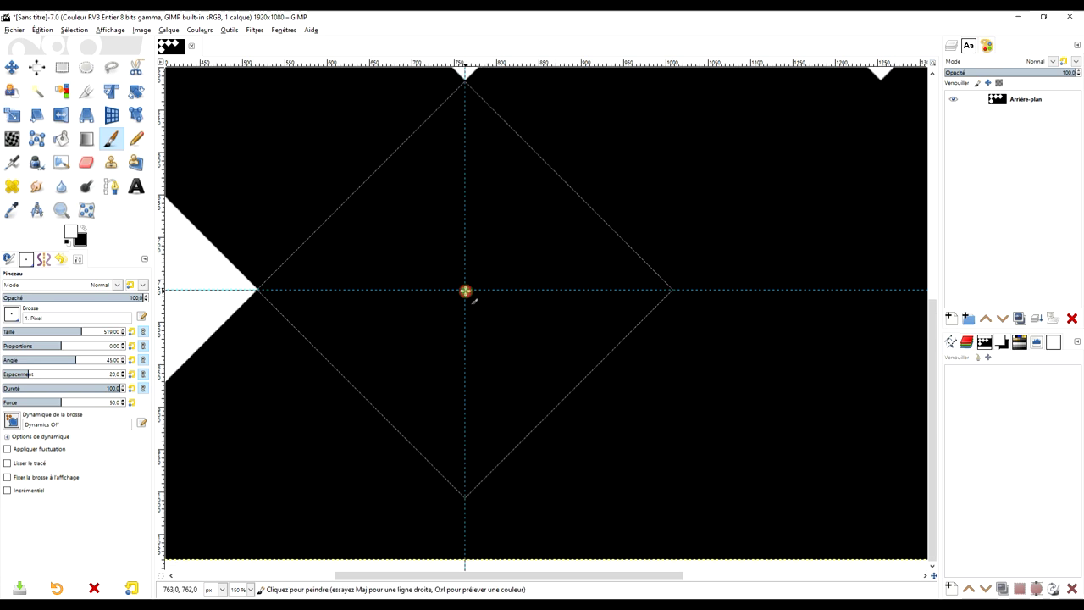
pyautogui.click(465, 290)
# Add another vertical guide and nudge it onto the next notch tip.
pyautogui.hscroll(5, 423, 314)
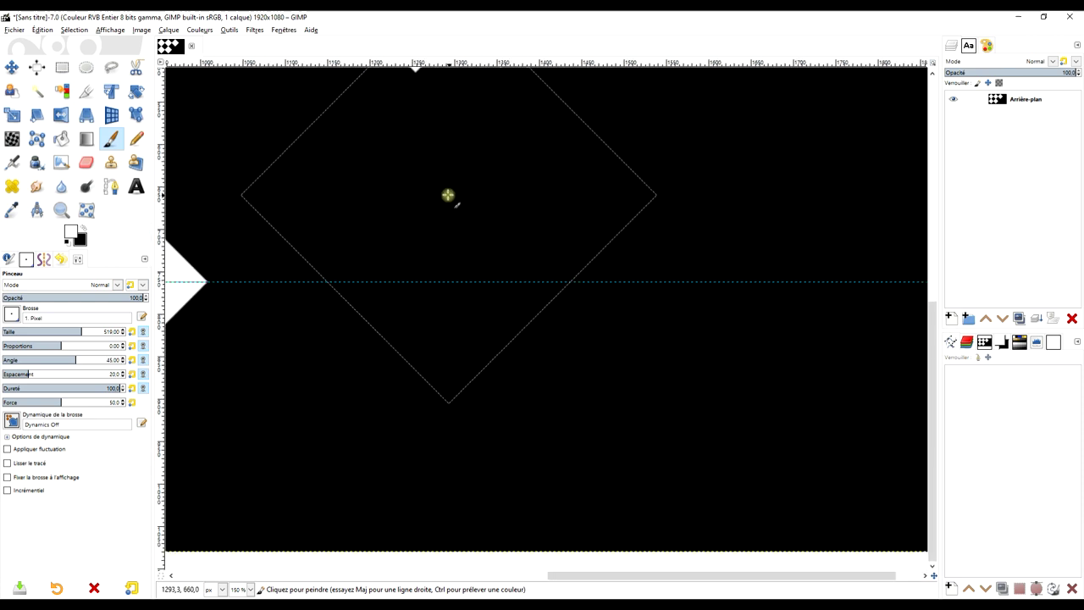
pyautogui.moveTo(202, 236); pyautogui.dragTo(416, 232)
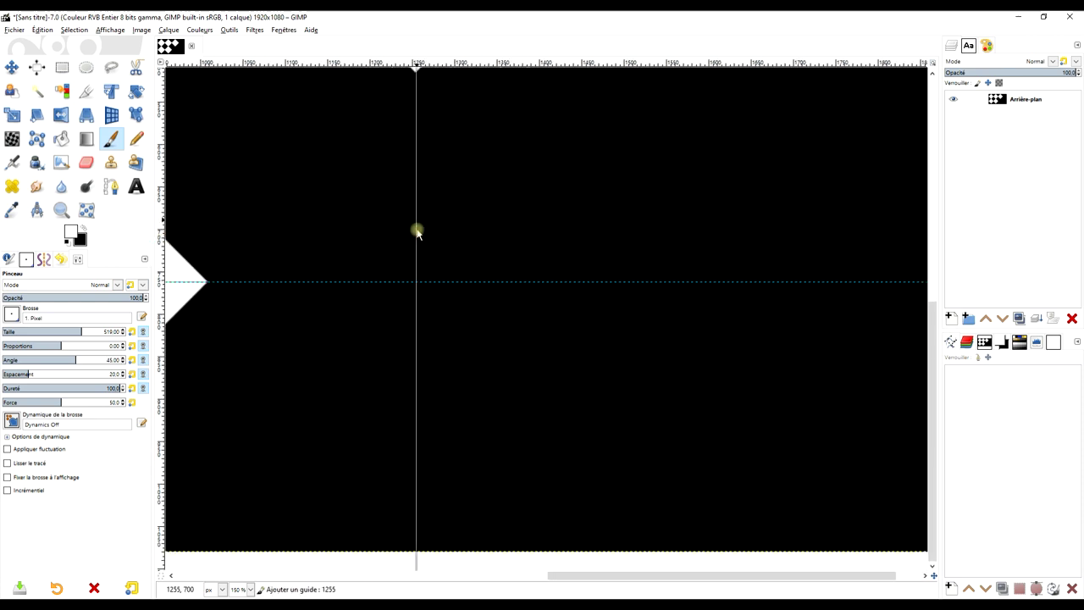
pyautogui.scroll(4, 415, 243)
pyautogui.scroll(2, 400, 241)
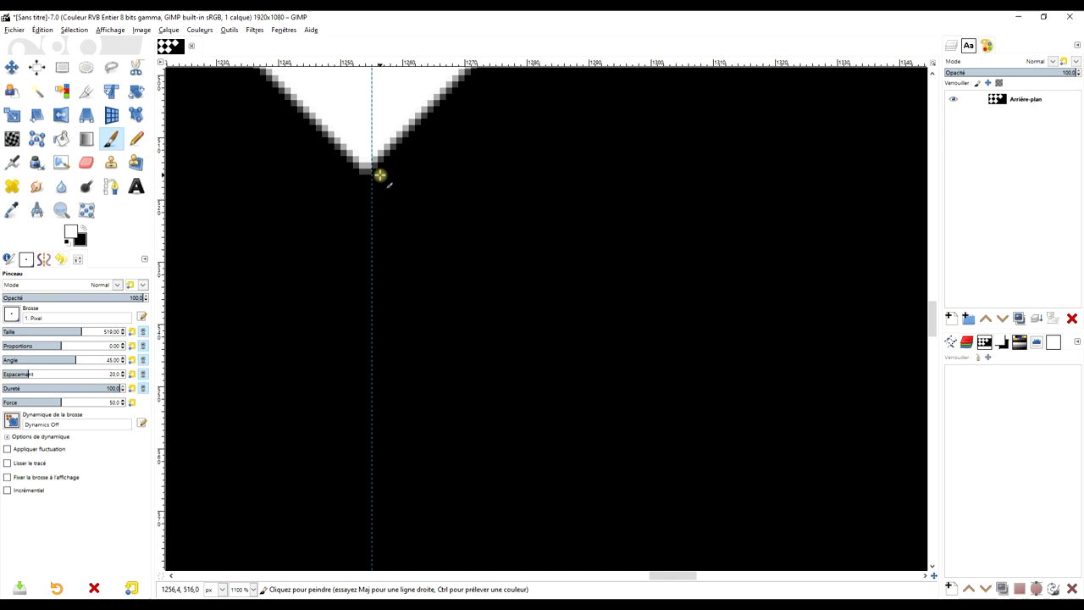
pyautogui.click(14, 71)
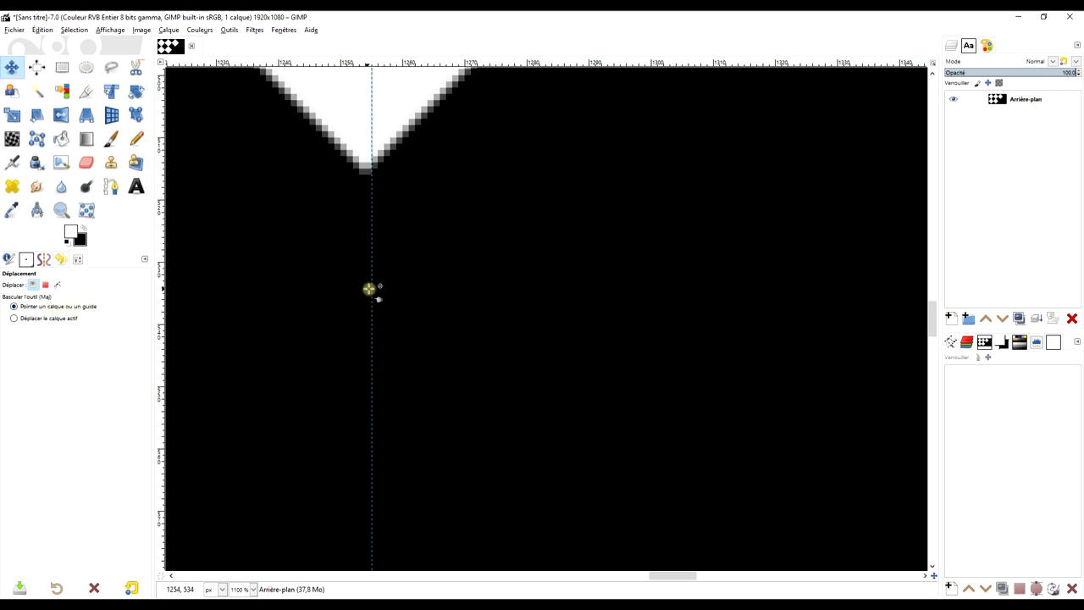
pyautogui.moveTo(372, 289); pyautogui.dragTo(365, 292)
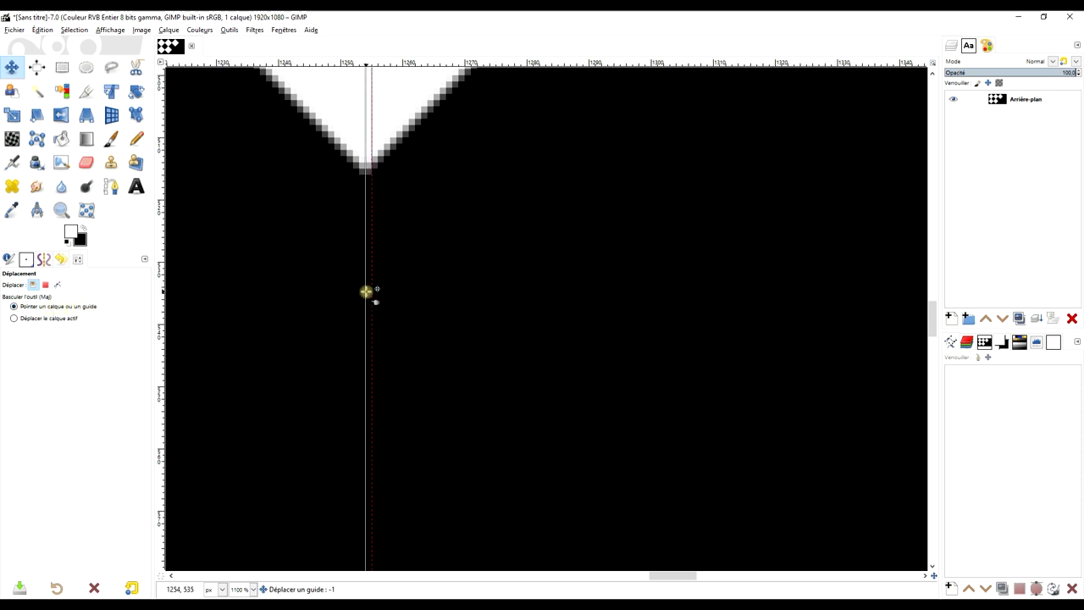
pyautogui.keyDown('ctrl'); pyautogui.scroll(-1, 424, 358); pyautogui.keyUp('ctrl')
pyautogui.keyDown('ctrl'); pyautogui.scroll(-2, 424, 358); pyautogui.keyUp('ctrl')
pyautogui.keyDown('ctrl'); pyautogui.scroll(-2, 456, 230); pyautogui.keyUp('ctrl')
pyautogui.scroll(-3, 497, 238)
# Stamp the final white diamond in the bottom row.
pyautogui.click(110, 139)
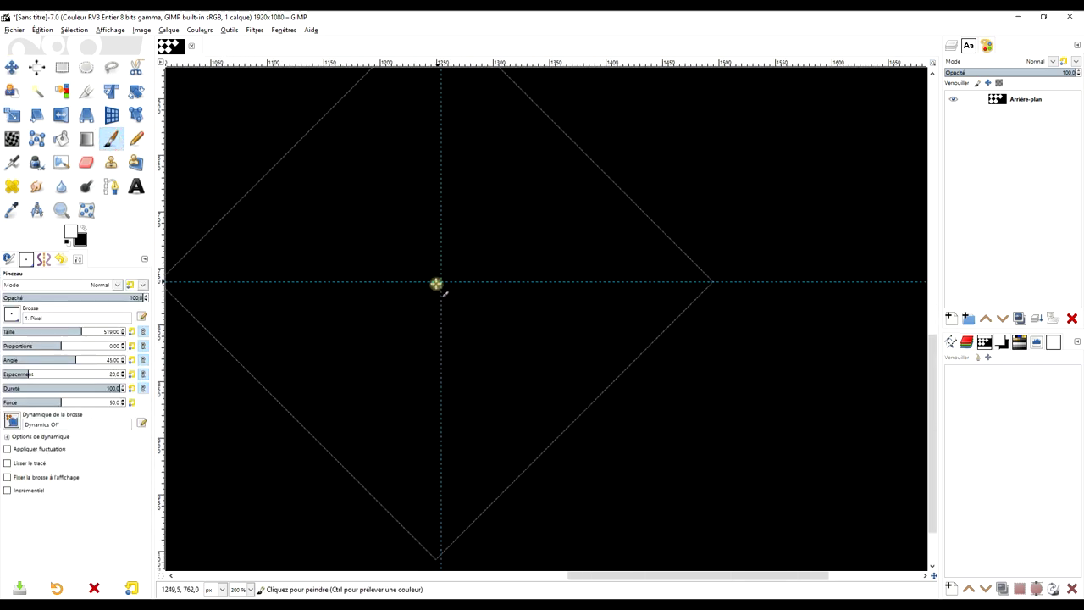
pyautogui.click(443, 283)
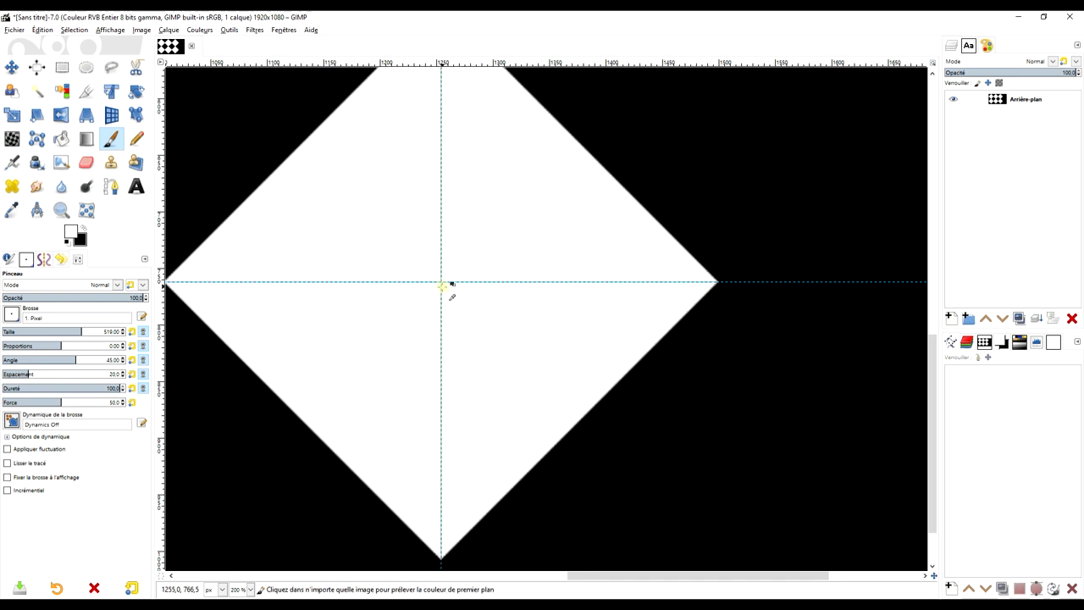
pyautogui.keyDown('ctrl'); pyautogui.scroll(-3, 449, 285); pyautogui.keyUp('ctrl')
pyautogui.keyDown('ctrl'); pyautogui.scroll(-1, 614, 257); pyautogui.keyUp('ctrl')
pyautogui.scroll(2, 593, 331)
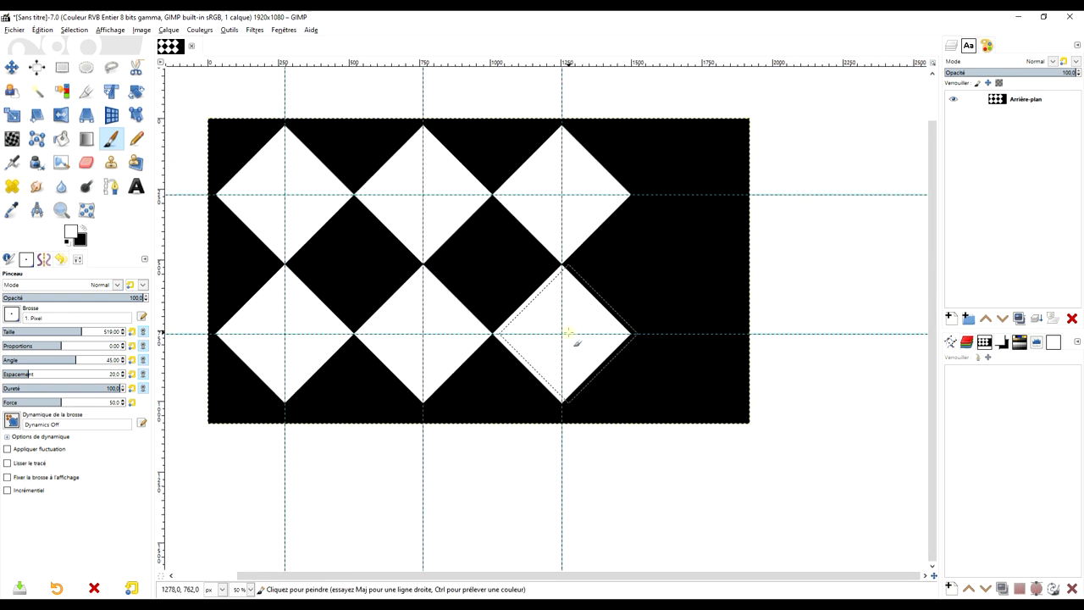
pyautogui.click(139, 31)
pyautogui.moveTo(155, 259)
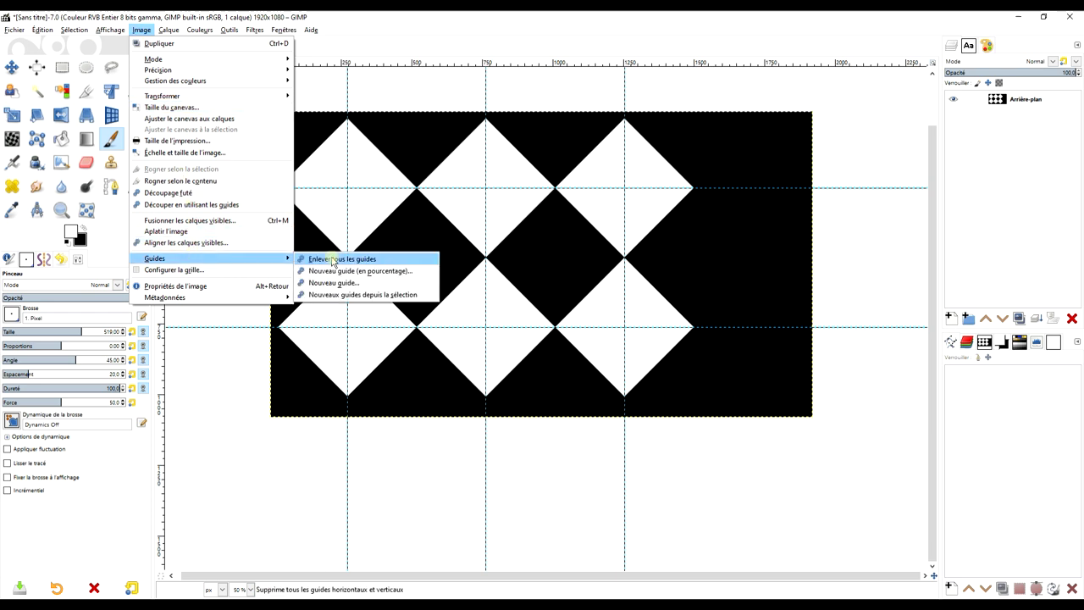
# Remove all guides from the image.
pyautogui.click(340, 259)
pyautogui.scroll(1, 487, 204)
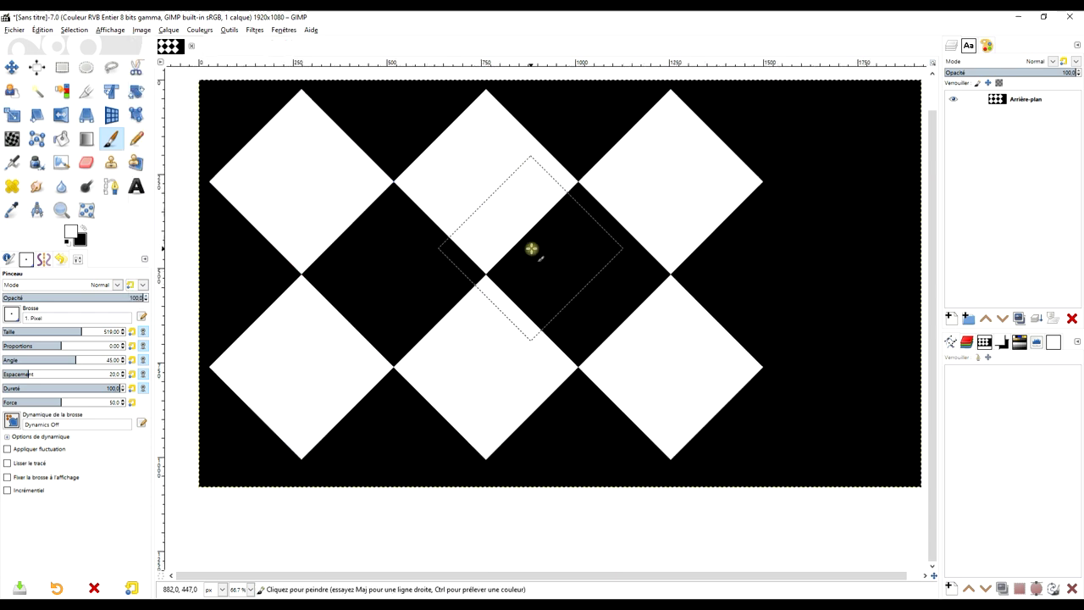
pyautogui.scroll(-1, 510, 242)
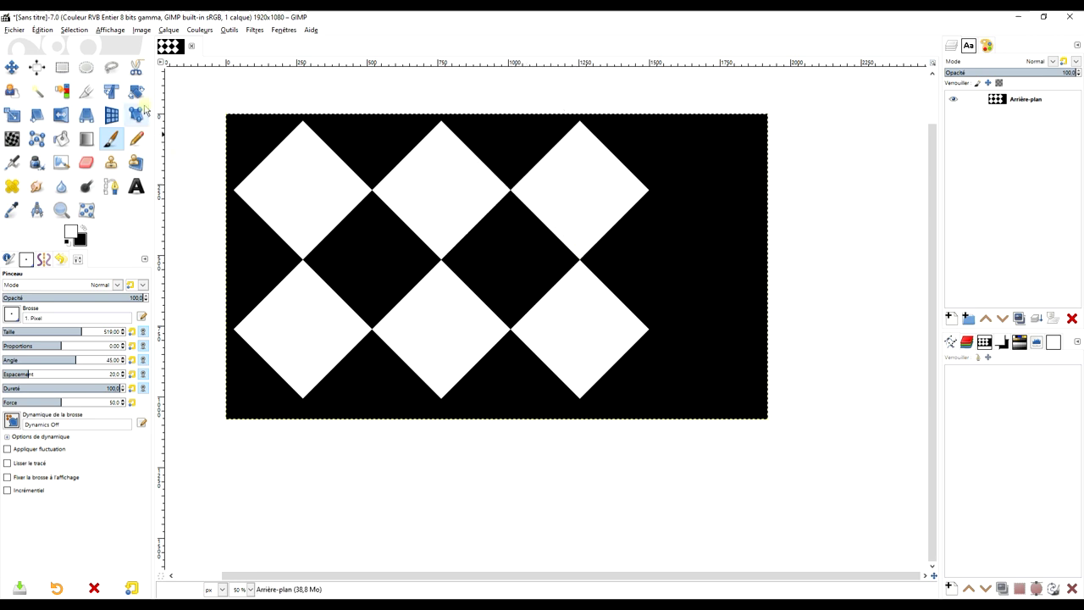
# Draw a crop rectangle around the diamond grid.
pyautogui.click(82, 95)
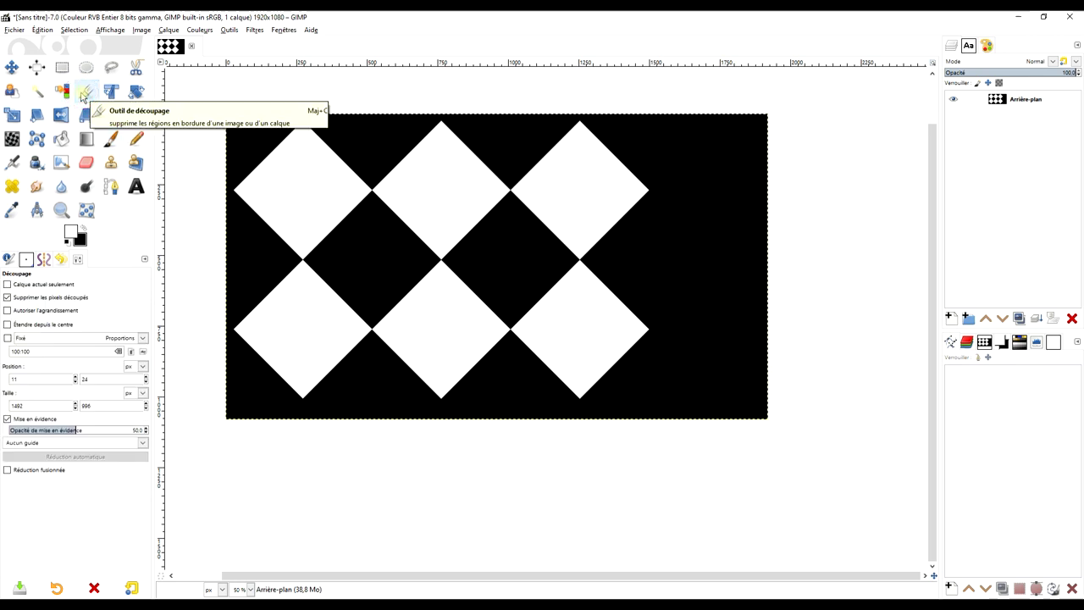
pyautogui.moveTo(648, 119); pyautogui.dragTo(231, 405)
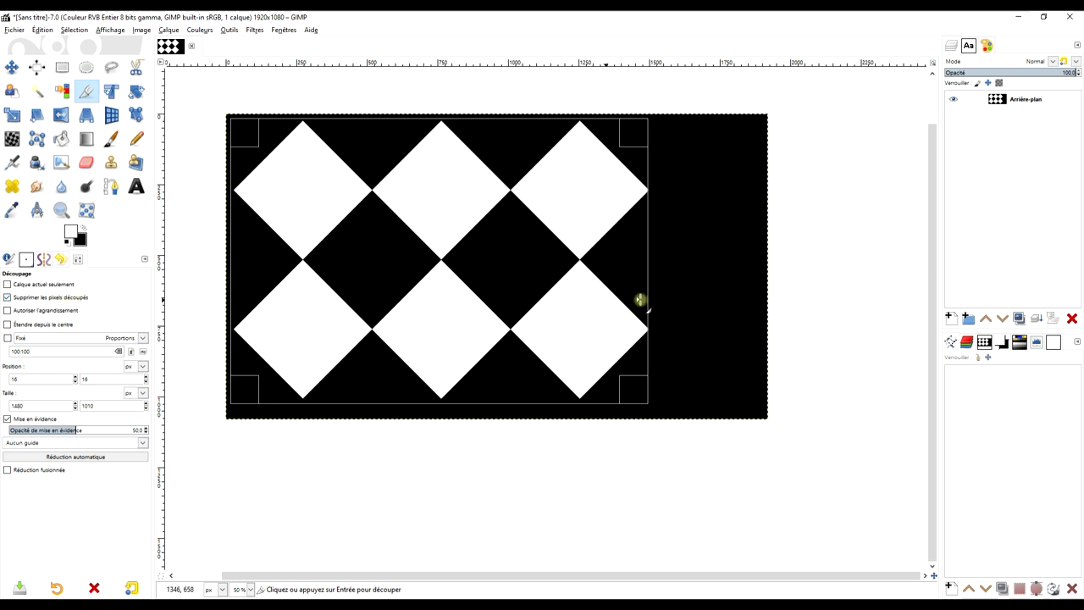
pyautogui.scroll(3, 690, 263)
pyautogui.scroll(1, 683, 245)
pyautogui.scroll(2, 629, 279)
pyautogui.moveTo(520, 317)
pyautogui.mouseDown()
pyautogui.moveTo(533, 320)
pyautogui.moveTo(521, 327)
pyautogui.mouseUp()
pyautogui.scroll(-5, 521, 327)
pyautogui.scroll(3, 477, 293)
pyautogui.scroll(-2, 612, 293)
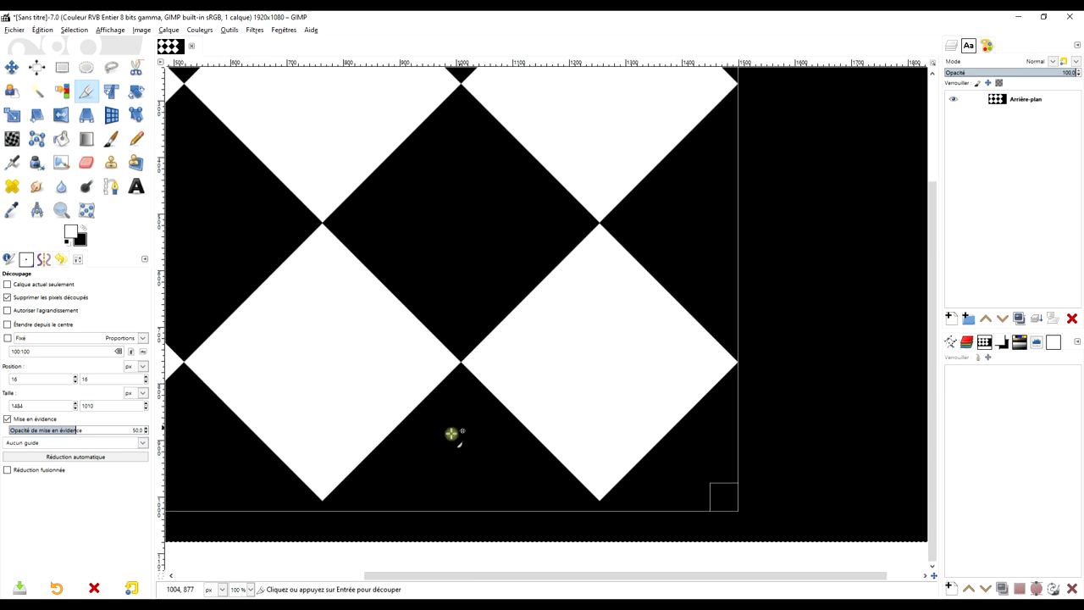
pyautogui.scroll(-3, 452, 436)
pyautogui.scroll(2, 624, 291)
# Snap the crop's bottom, left and top edges to the diamond tips.
pyautogui.moveTo(578, 297); pyautogui.dragTo(585, 278)
pyautogui.scroll(3, 764, 290)
pyautogui.hscroll(-5, 764, 290)
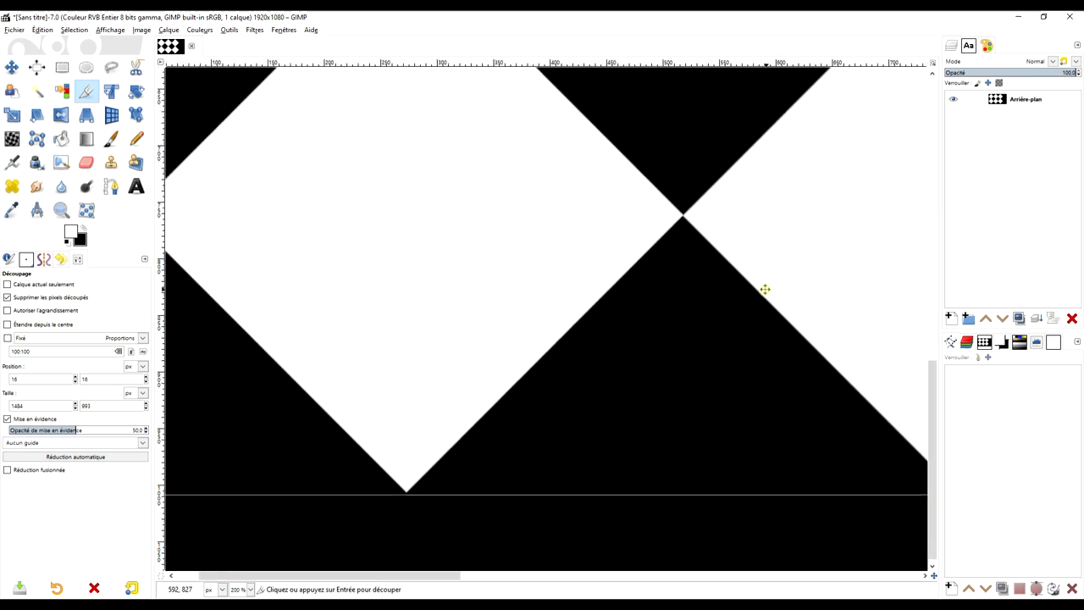
pyautogui.hscroll(-1, 764, 290)
pyautogui.hscroll(-5, 466, 285)
pyautogui.moveTo(441, 254); pyautogui.dragTo(462, 257)
pyautogui.scroll(5, 629, 279)
pyautogui.hscroll(4, 629, 278)
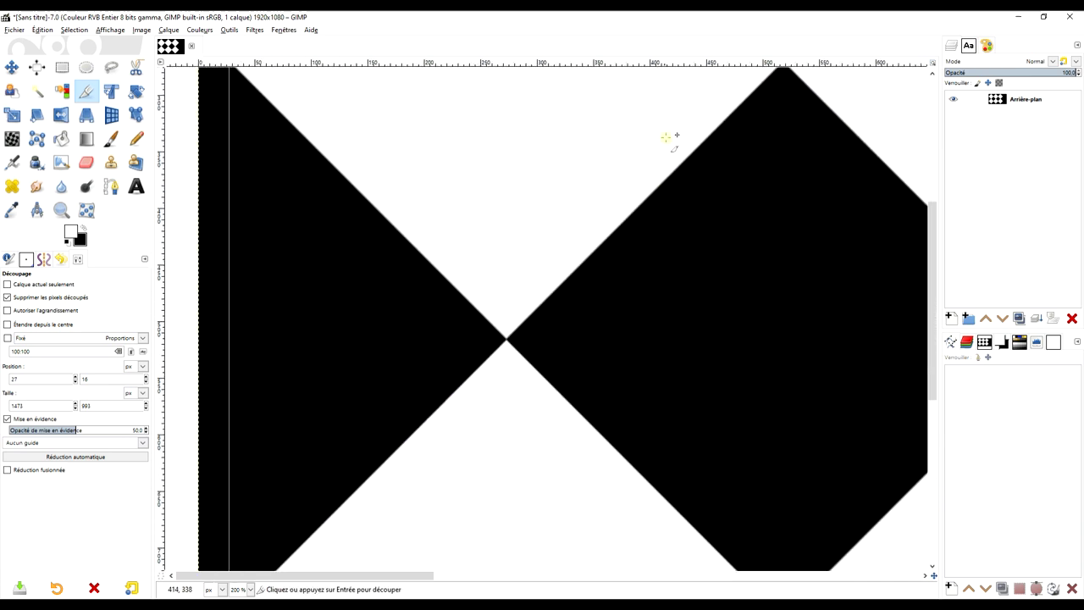
pyautogui.scroll(8, 630, 252)
pyautogui.hscroll(4, 556, 332)
pyautogui.moveTo(648, 228); pyautogui.dragTo(652, 237)
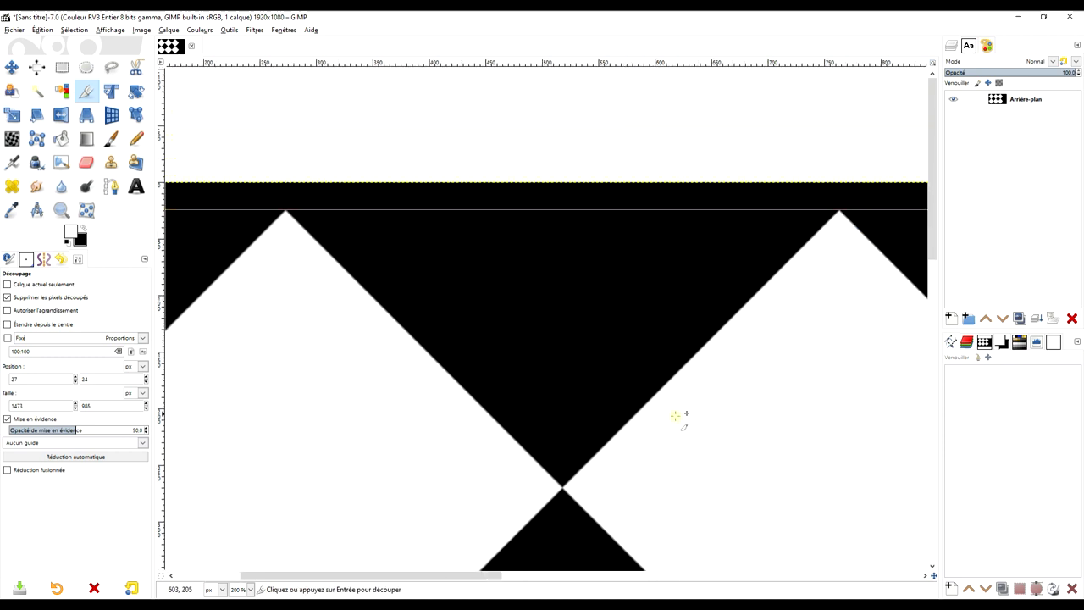
pyautogui.scroll(-3, 678, 415)
pyautogui.scroll(-1, 702, 412)
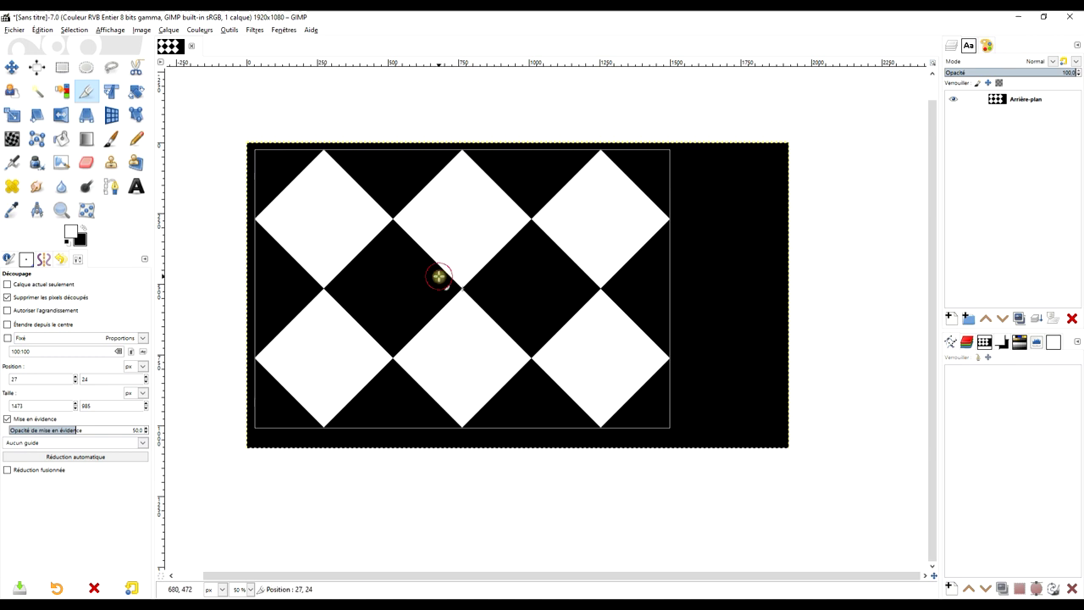
# Apply the crop, leaving a 1473×985 image of the diamond pattern.
pyautogui.click(438, 276)
pyautogui.scroll(1, 442, 266)
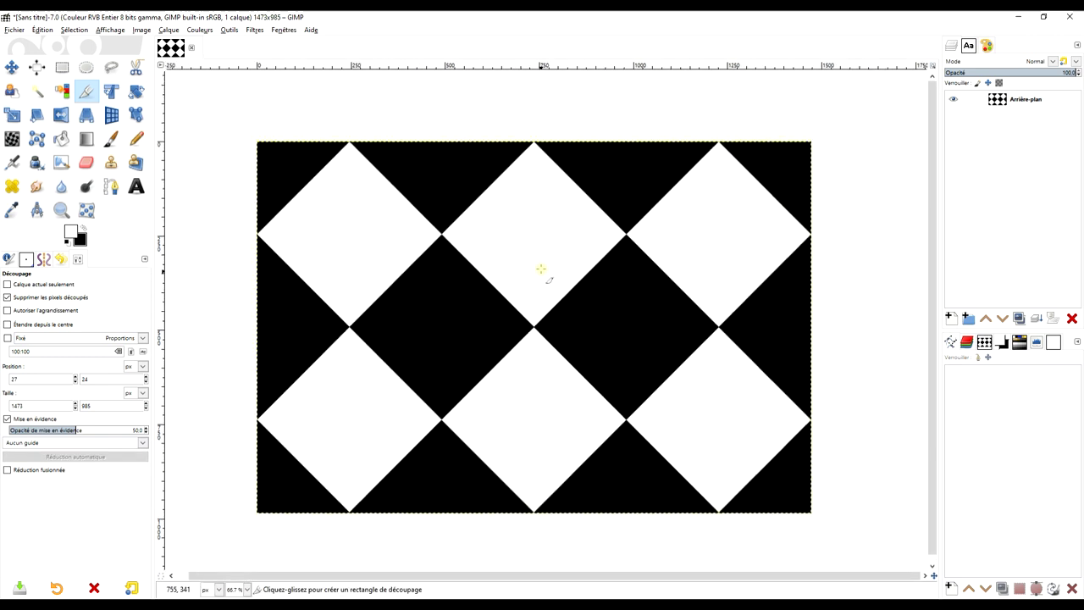
pyautogui.moveTo(518, 318); pyautogui.dragTo(528, 304)
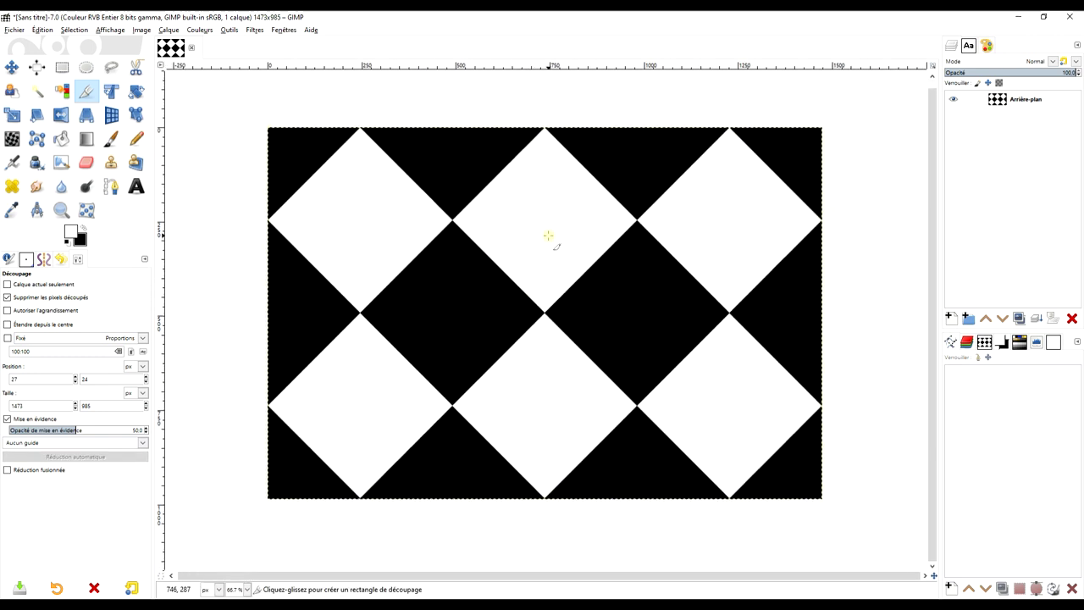
pyautogui.moveTo(577, 287); pyautogui.dragTo(580, 282)
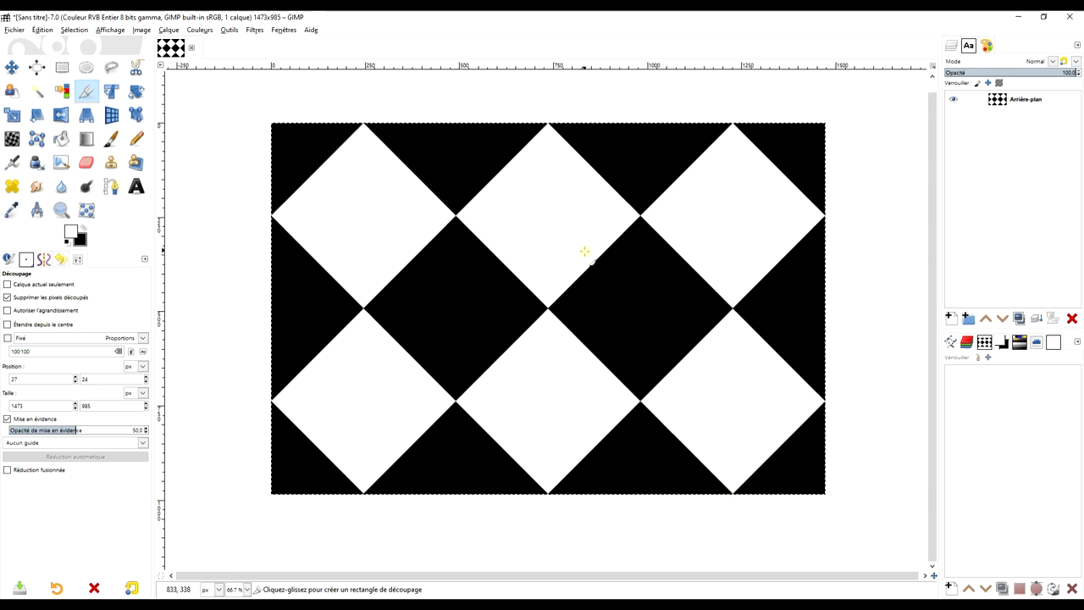
# Copy the red sea-sunset photo from Pixabay in Chrome and return to GIMP.
pyautogui.hotkey('alt', 'Tab')
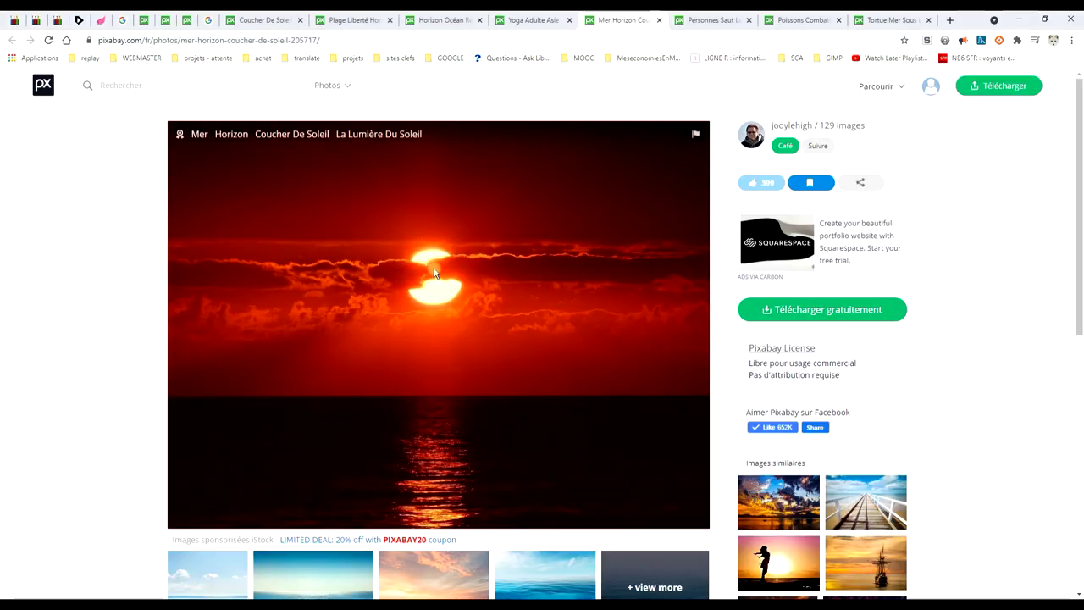
pyautogui.rightClick(434, 273)
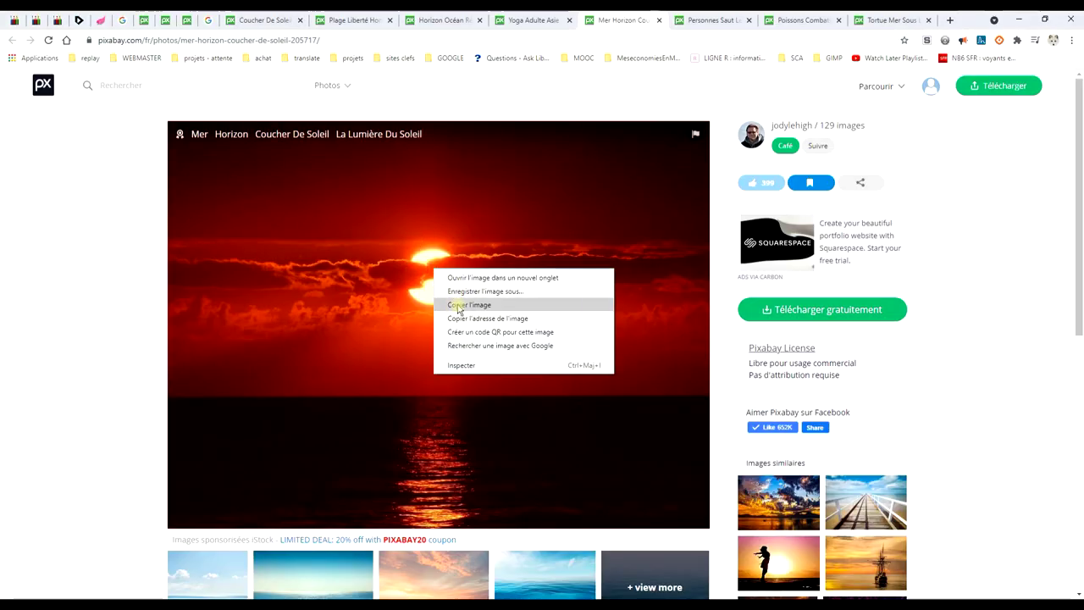
pyautogui.click(458, 306)
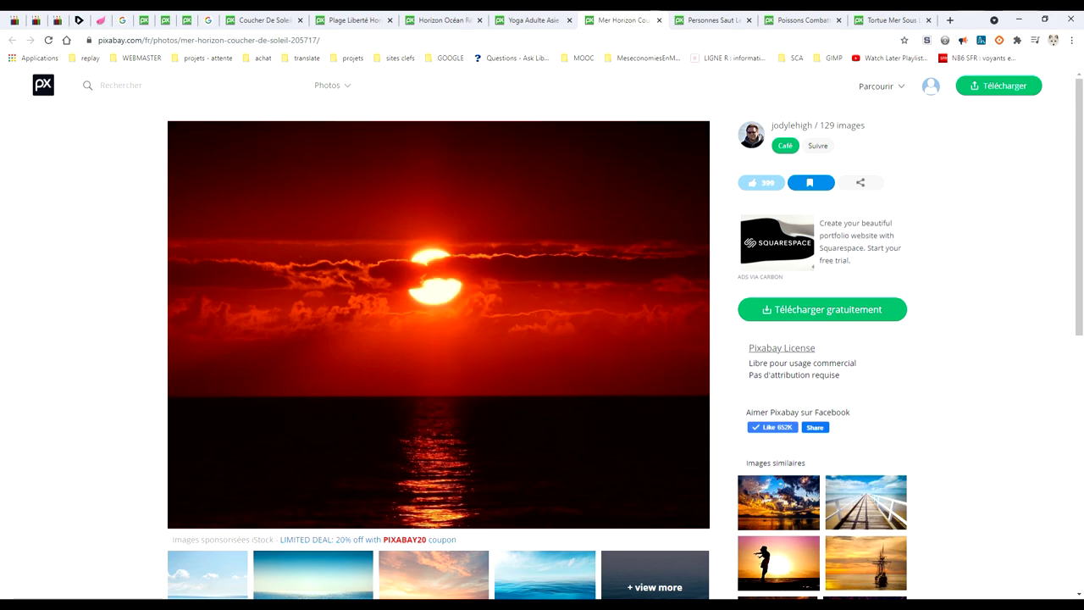
pyautogui.hotkey('alt', 'Tab')
pyautogui.click(42, 30)
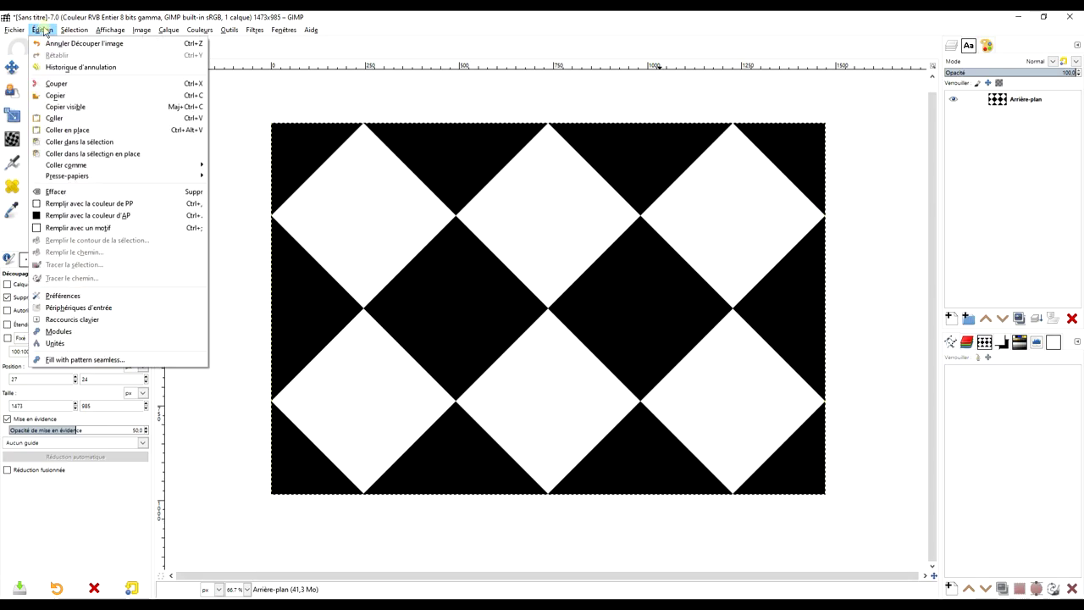
# Paste the sunset as a new layer at 45.1 opacity, positioned over the top diamond.
pyautogui.moveTo(66, 165)
pyautogui.click(250, 168)
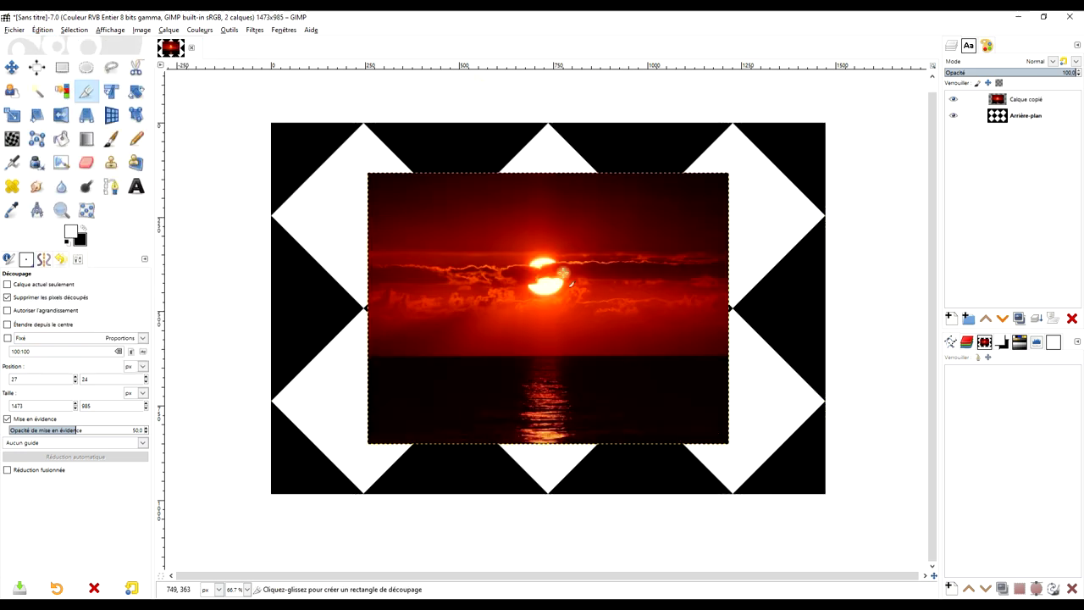
pyautogui.click(11, 67)
pyautogui.moveTo(580, 309); pyautogui.dragTo(745, 242)
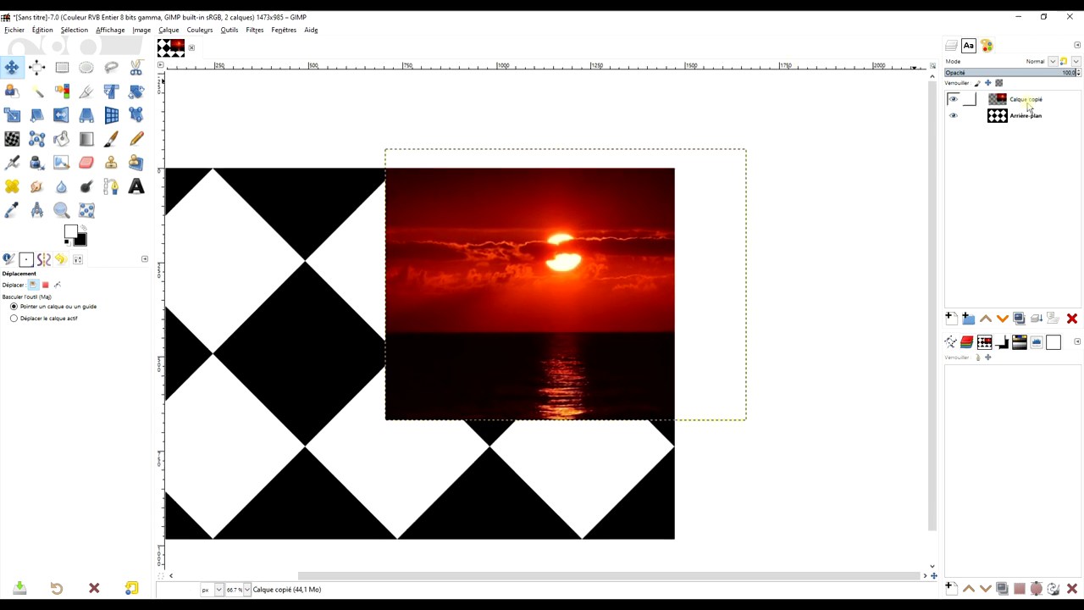
pyautogui.moveTo(1023, 74); pyautogui.dragTo(1007, 72)
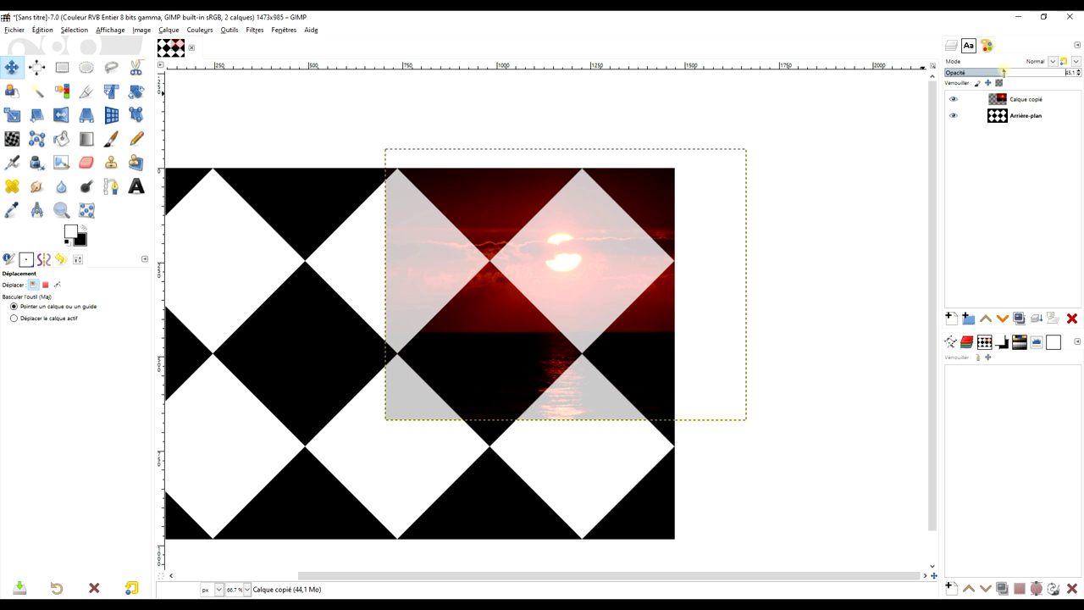
pyautogui.moveTo(559, 260)
pyautogui.mouseDown()
pyautogui.moveTo(584, 254)
pyautogui.moveTo(576, 234)
pyautogui.mouseUp()
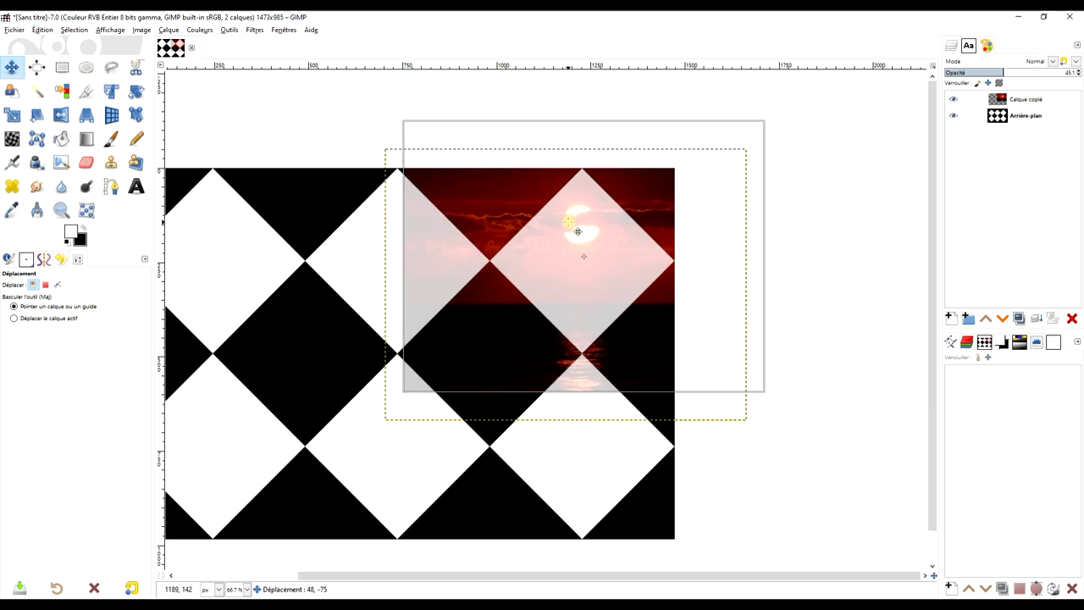
pyautogui.moveTo(576, 234)
pyautogui.mouseDown()
pyautogui.moveTo(522, 220)
pyautogui.moveTo(514, 197)
pyautogui.moveTo(512, 206)
pyautogui.mouseUp()
pyautogui.scroll(1, 605, 249)
pyautogui.scroll(1, 612, 285)
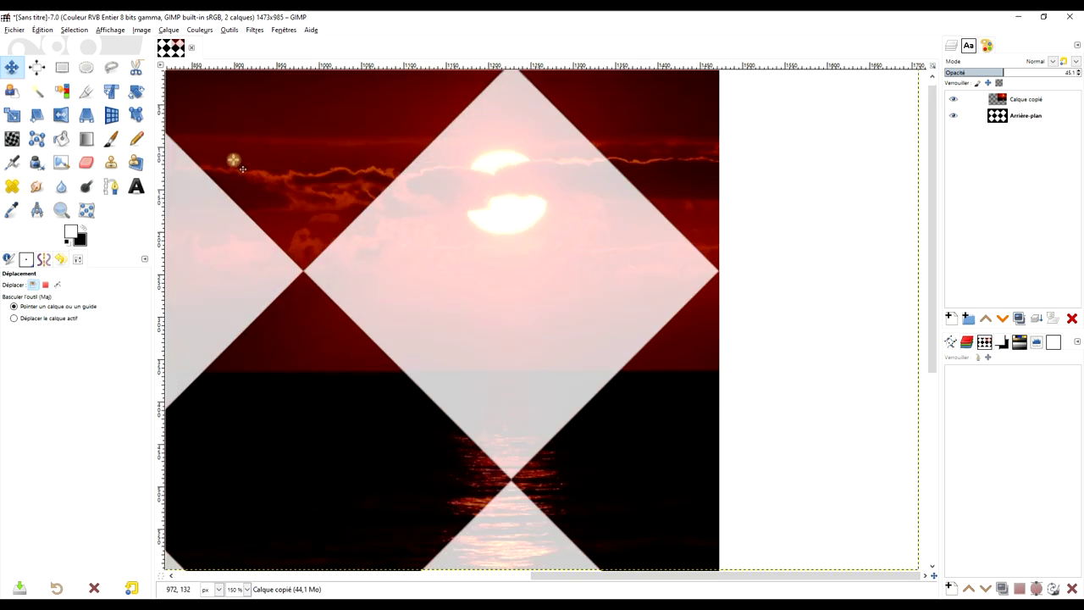
# Fuzzy-select the top-middle white diamond on the Arrière-plan layer.
pyautogui.click(37, 92)
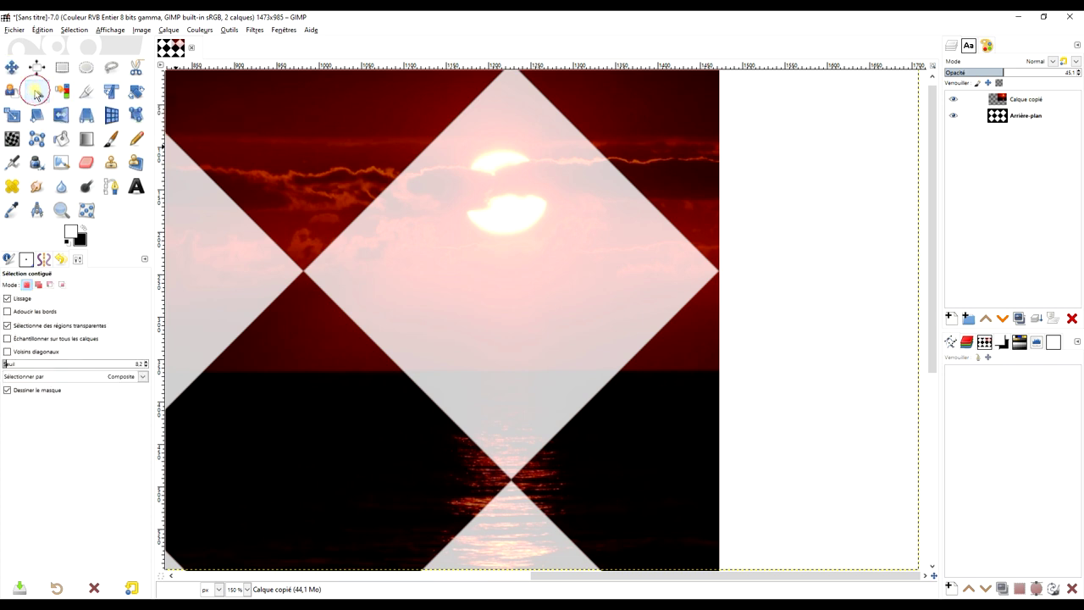
pyautogui.click(1042, 121)
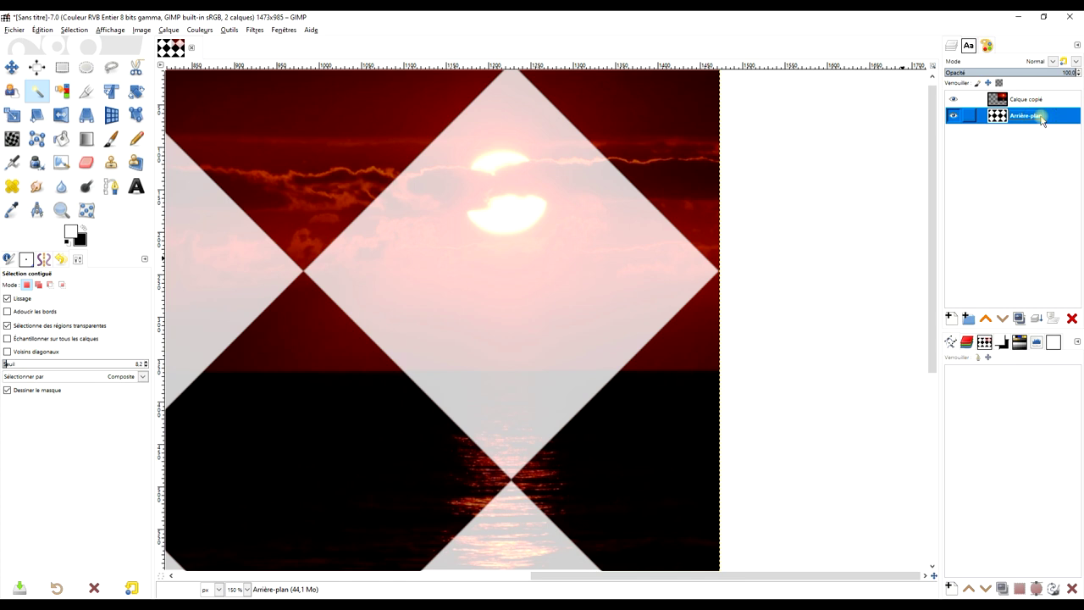
pyautogui.click(537, 277)
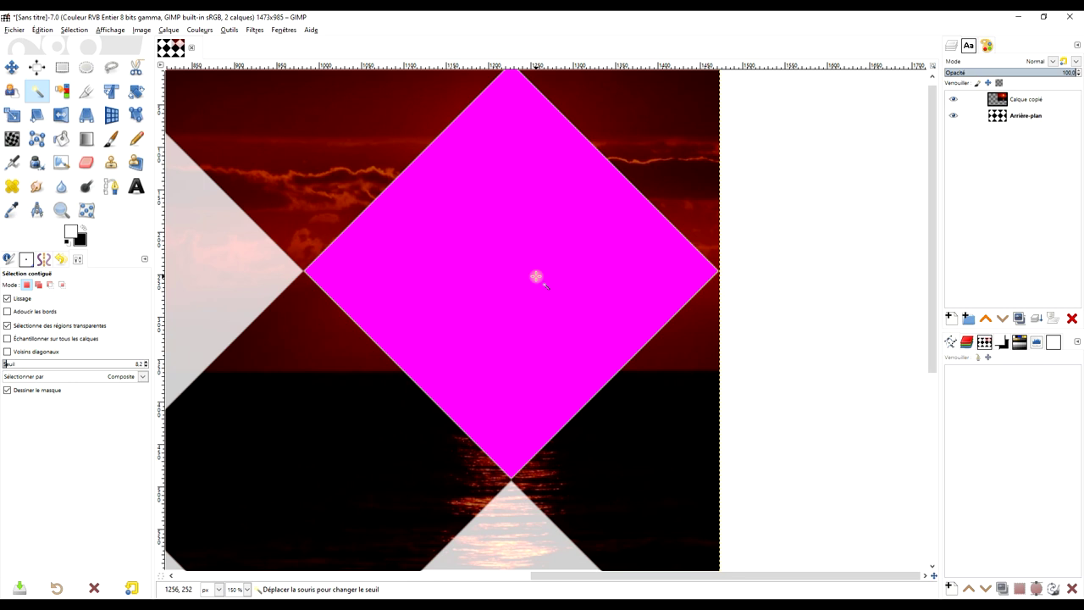
pyautogui.moveTo(536, 277); pyautogui.dragTo(537, 278)
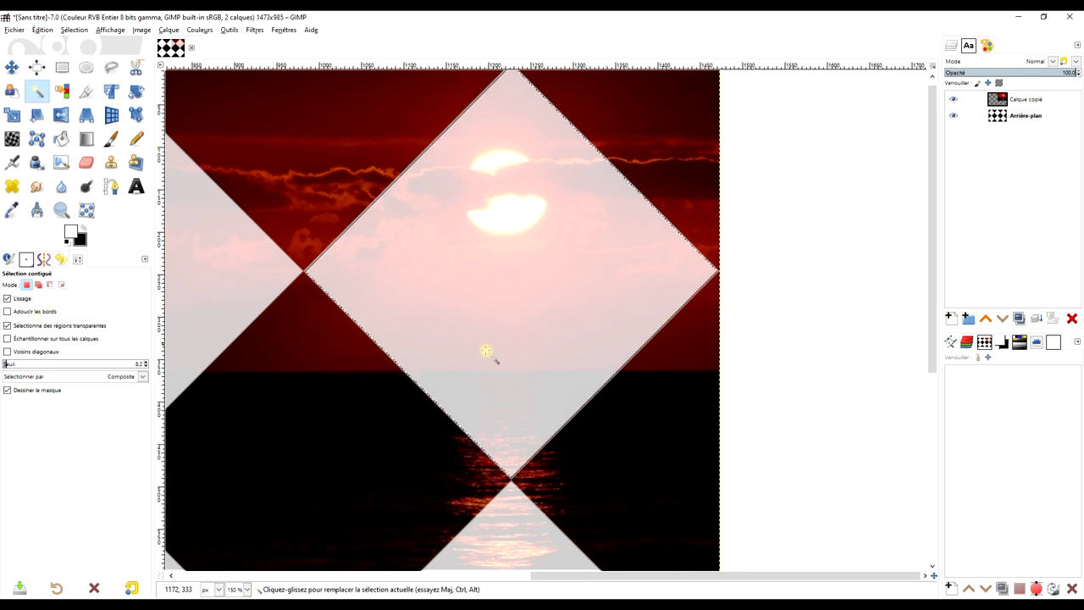
# Shrink the top-middle diamond selection inward with Sélection > Réduire.
pyautogui.click(74, 30)
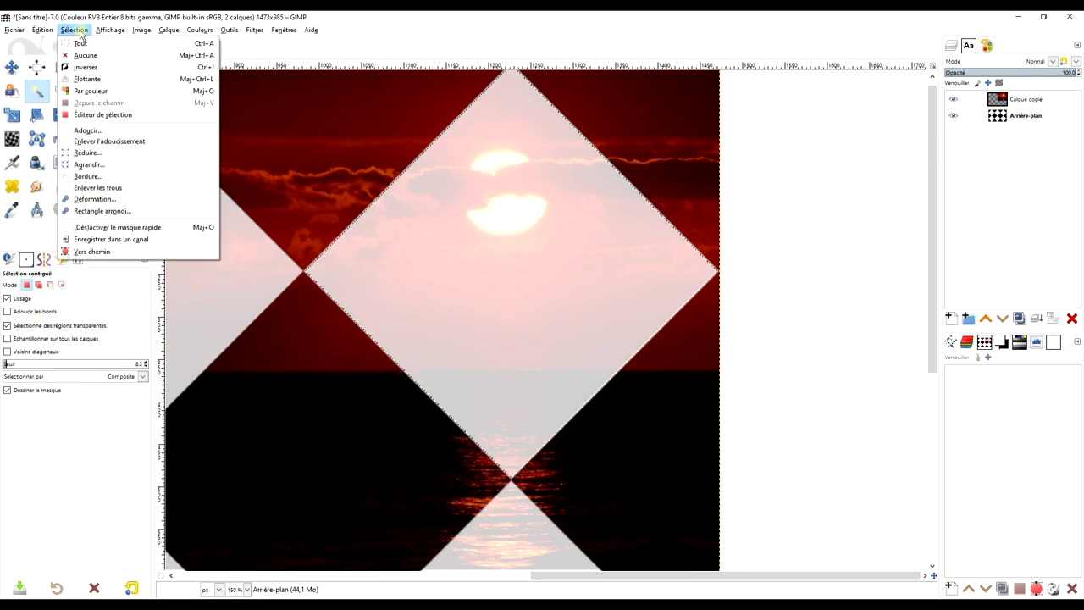
pyautogui.click(85, 153)
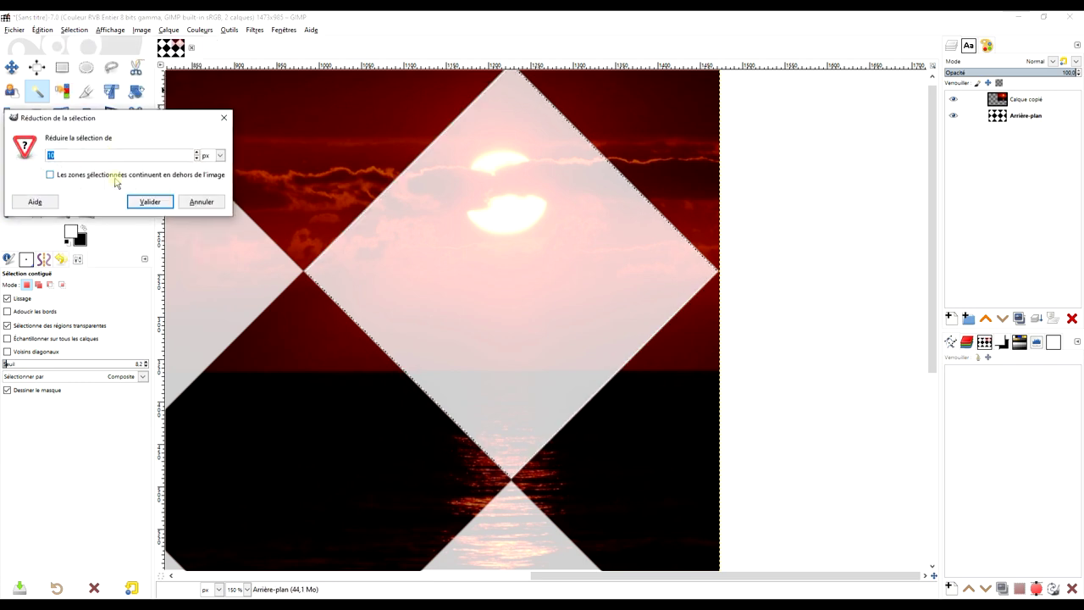
pyautogui.click(150, 201)
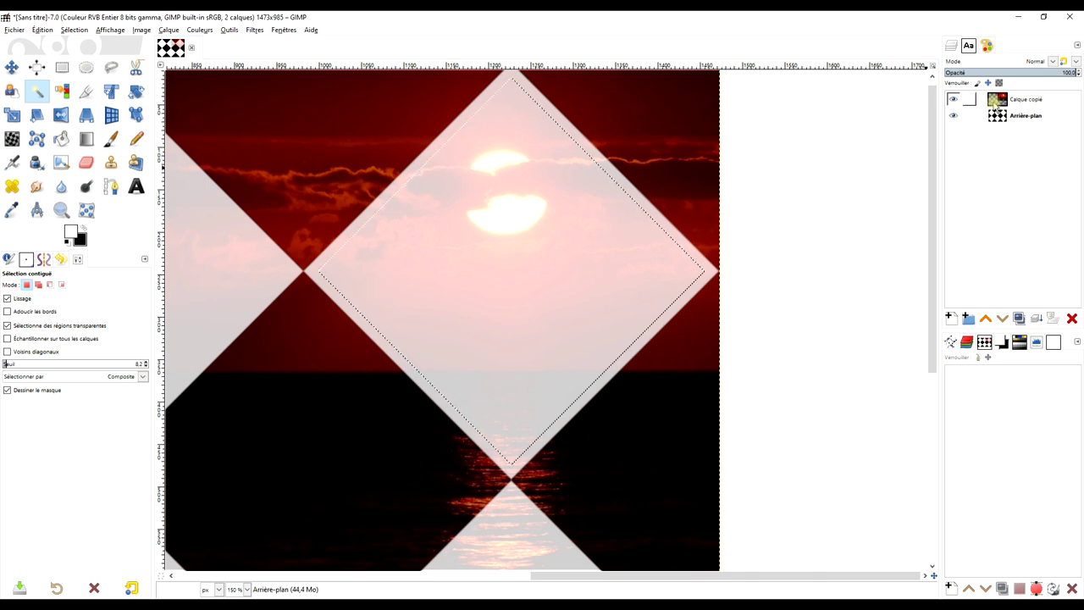
# Add a selection-based layer mask to Calque copié and raise its opacity to 100.
pyautogui.click(999, 101)
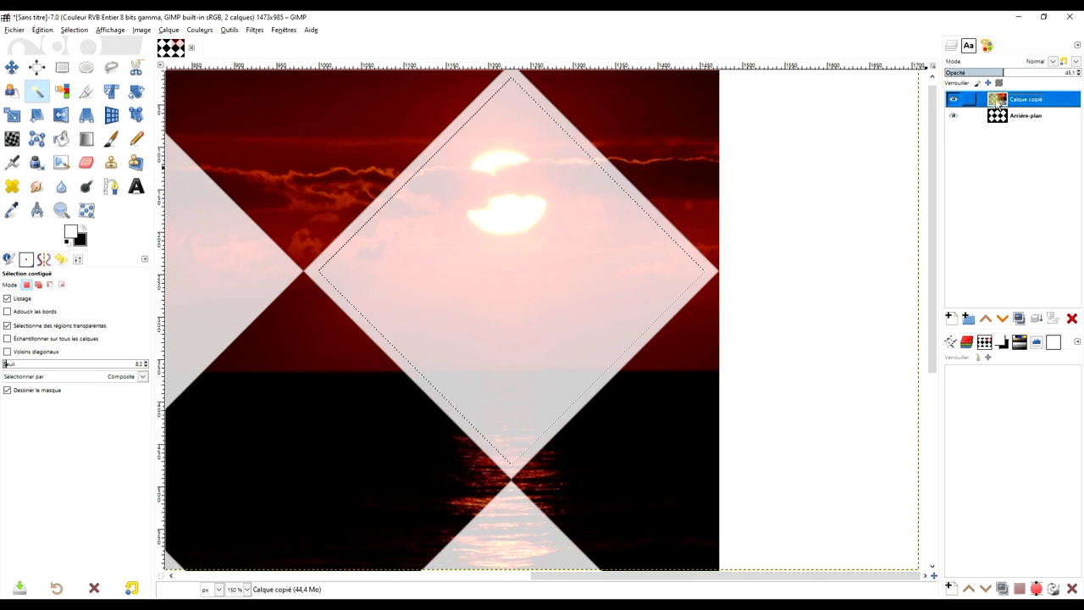
pyautogui.rightClick(1000, 103)
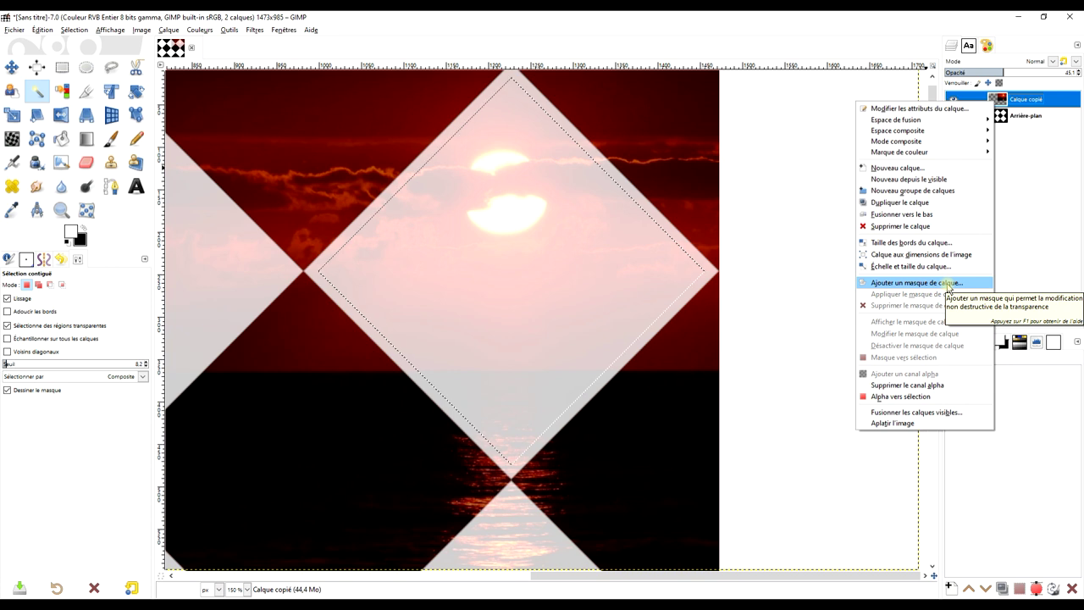
pyautogui.click(914, 282)
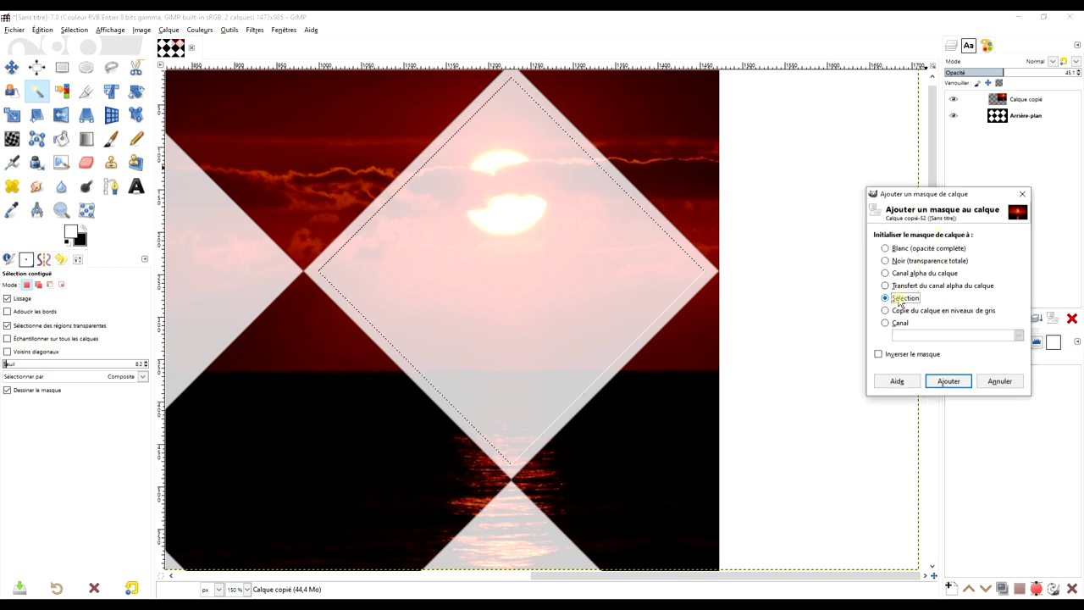
pyautogui.click(948, 381)
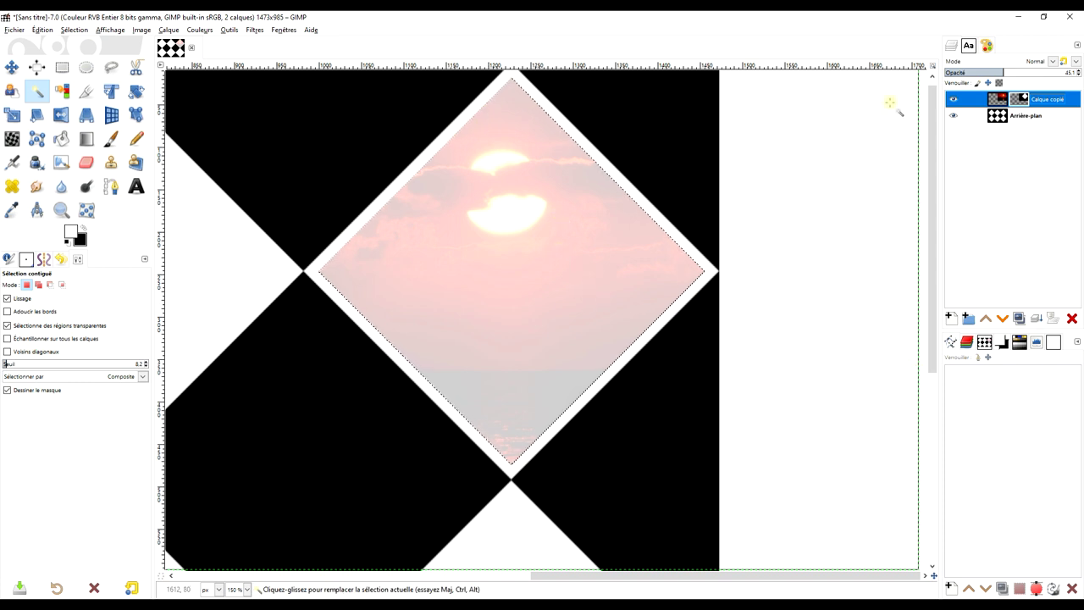
pyautogui.moveTo(1003, 71); pyautogui.dragTo(1081, 73)
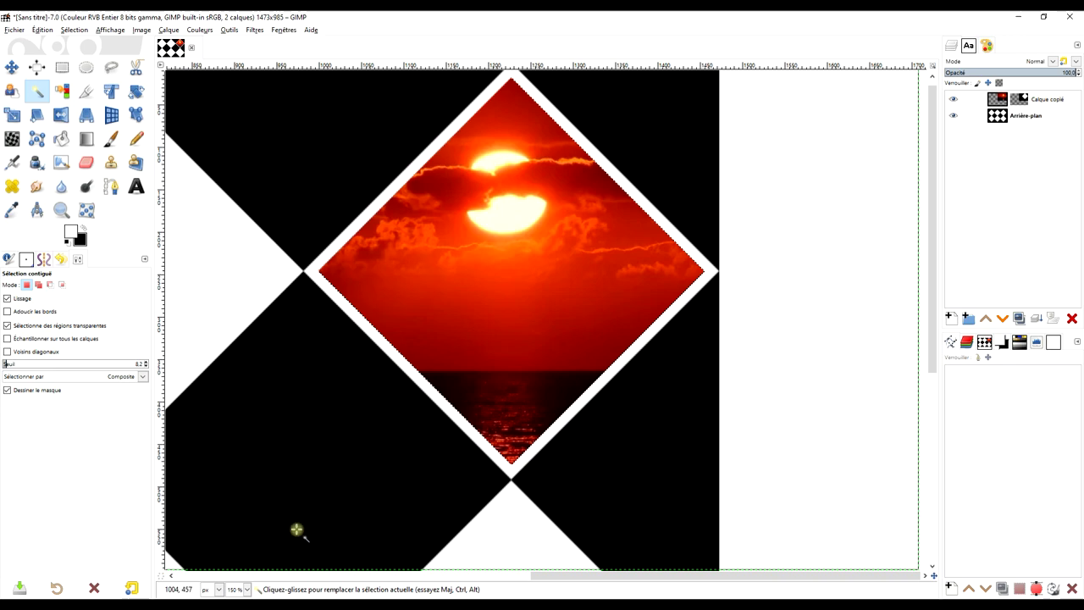
# Copy the ocean horizon photo from the Horizon Océan tab in Chrome and return to GIMP.
pyautogui.hotkey('alt', 'Tab')
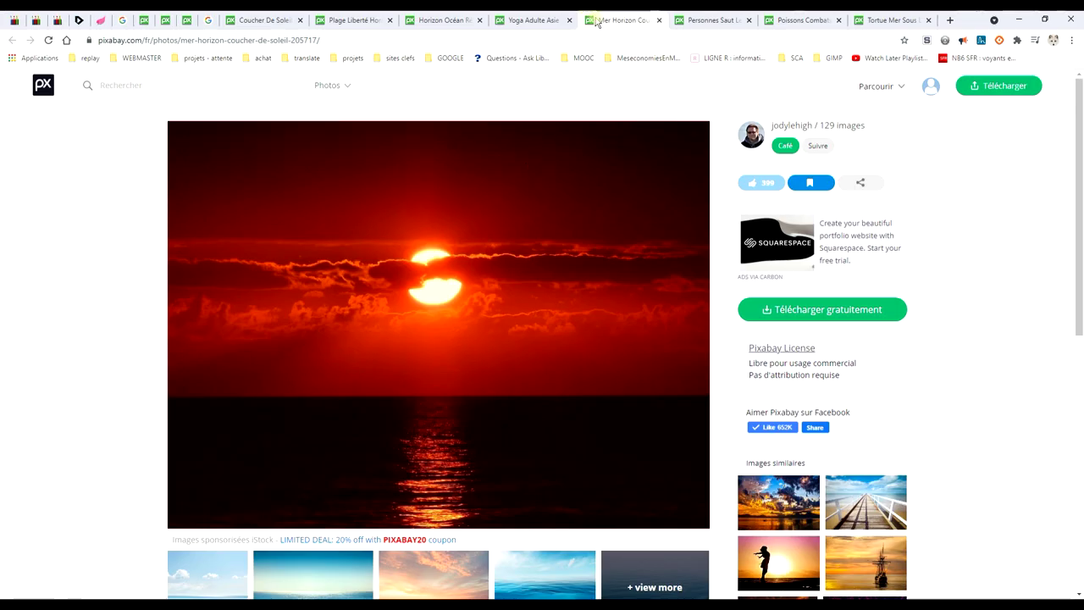
pyautogui.click(447, 21)
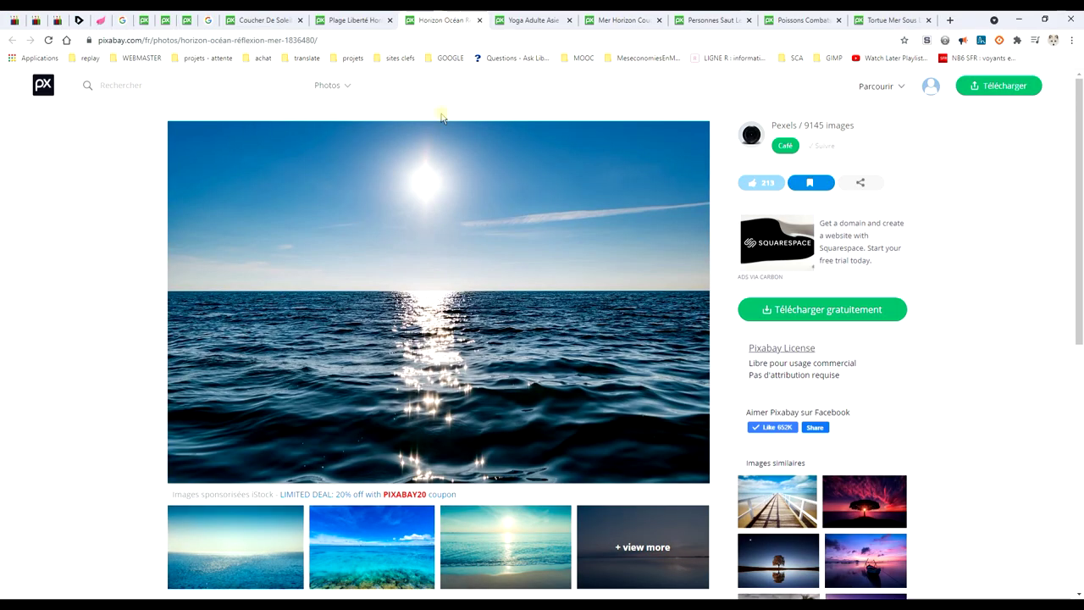
pyautogui.rightClick(418, 208)
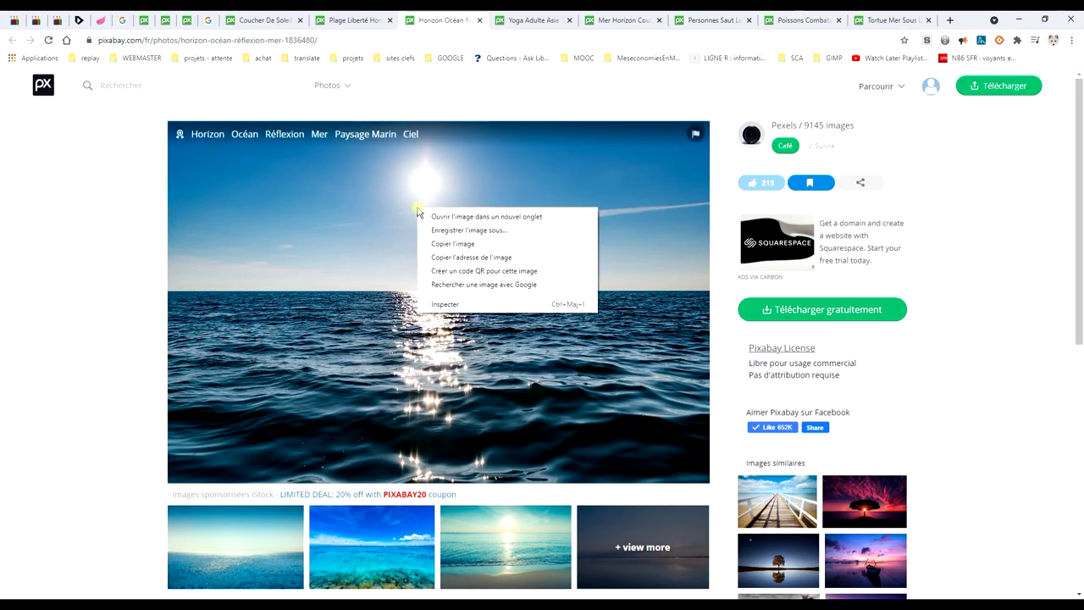
pyautogui.click(450, 245)
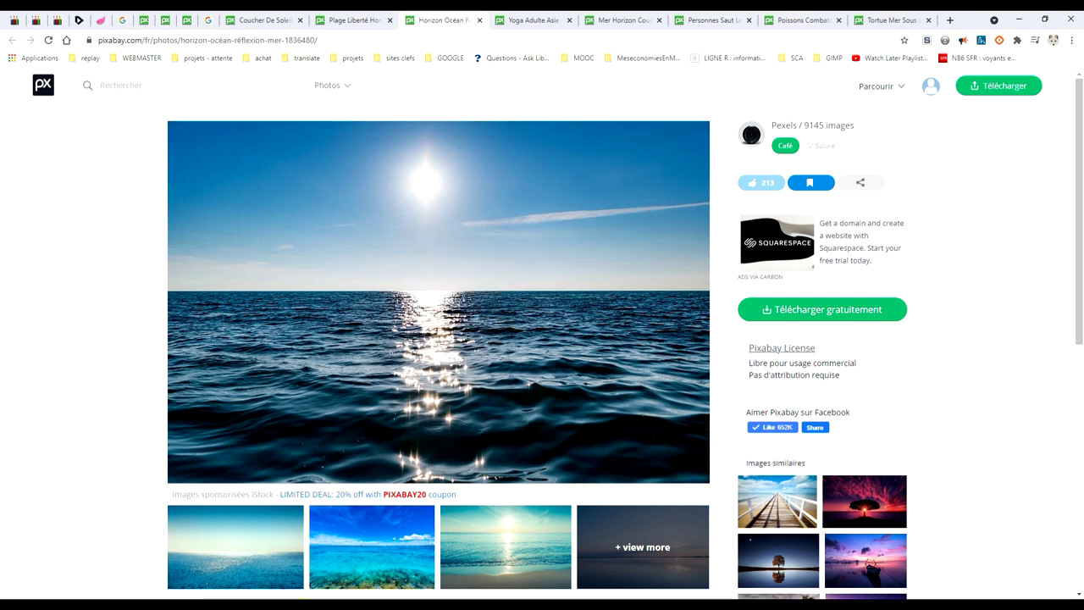
pyautogui.hotkey('alt', 'Tab')
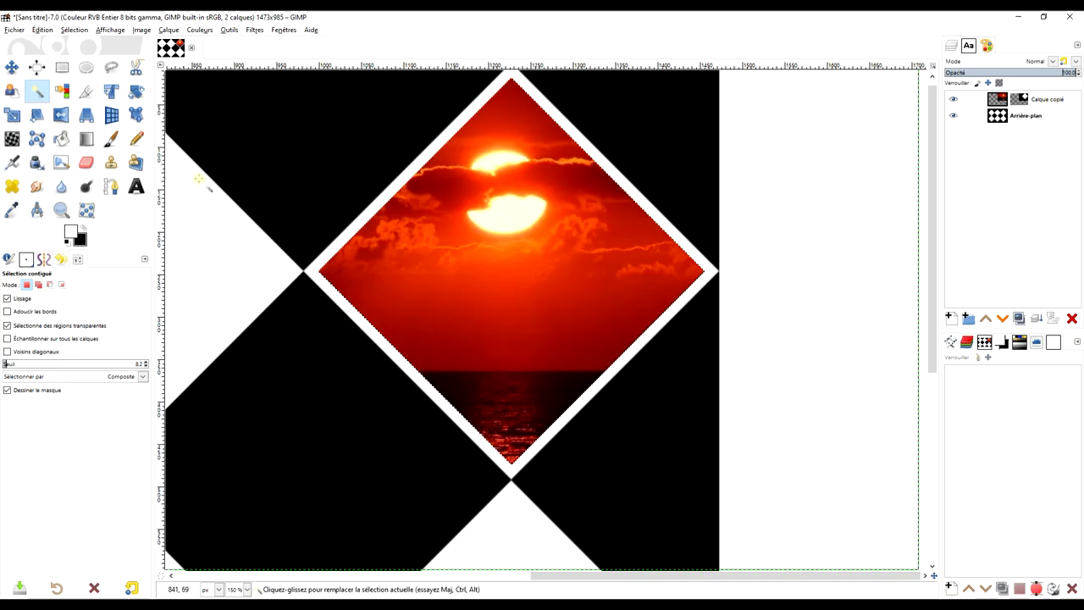
# At 100% zoom, paste the copied ocean photo as a new layer.
pyautogui.moveTo(285, 293); pyautogui.dragTo(605, 293)
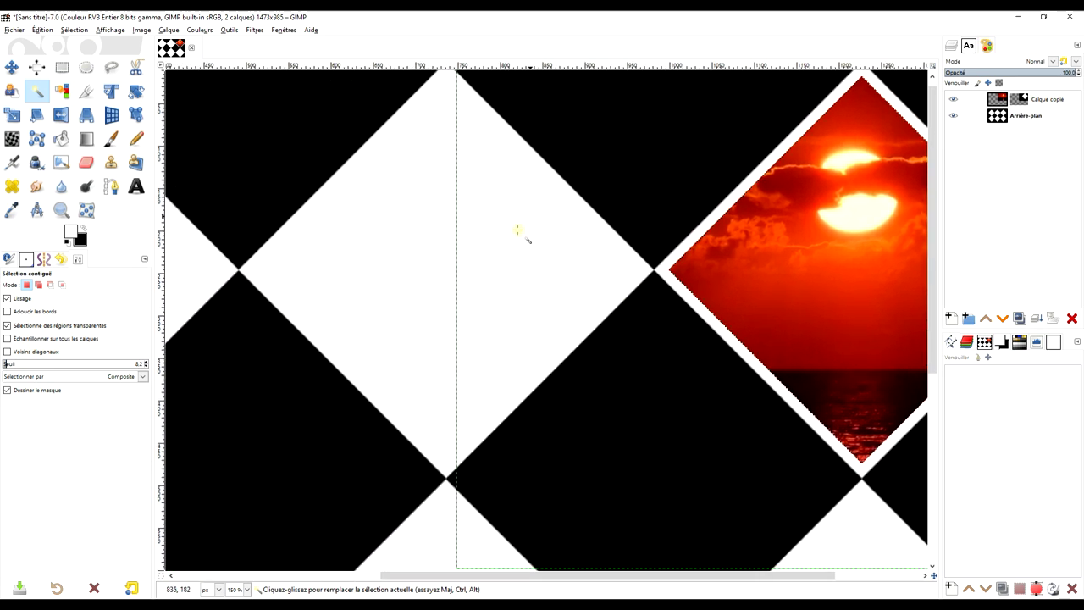
pyautogui.press('1')
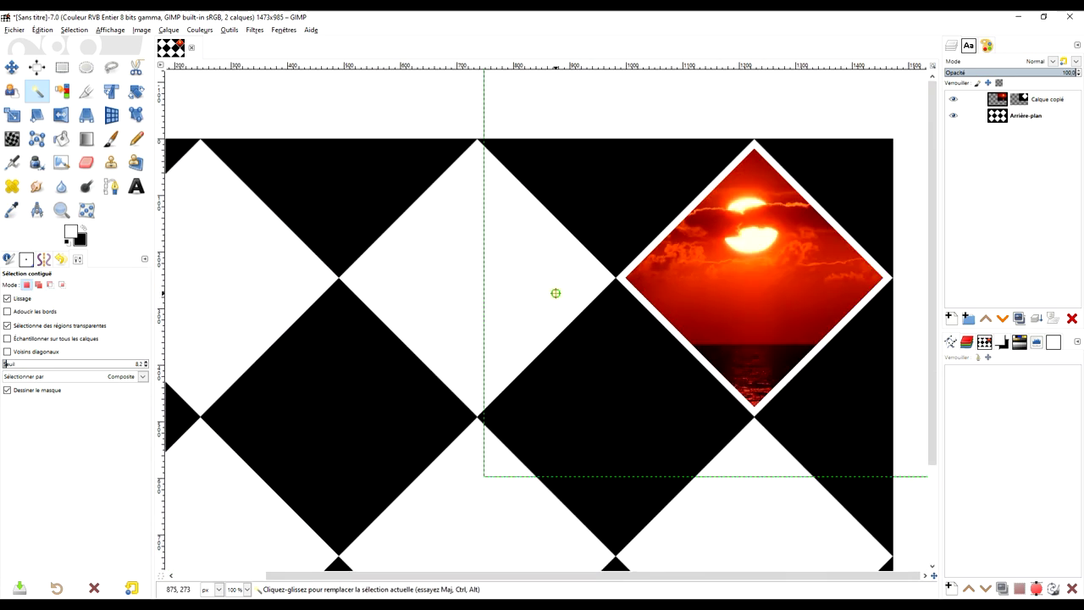
pyautogui.moveTo(554, 293); pyautogui.dragTo(509, 303)
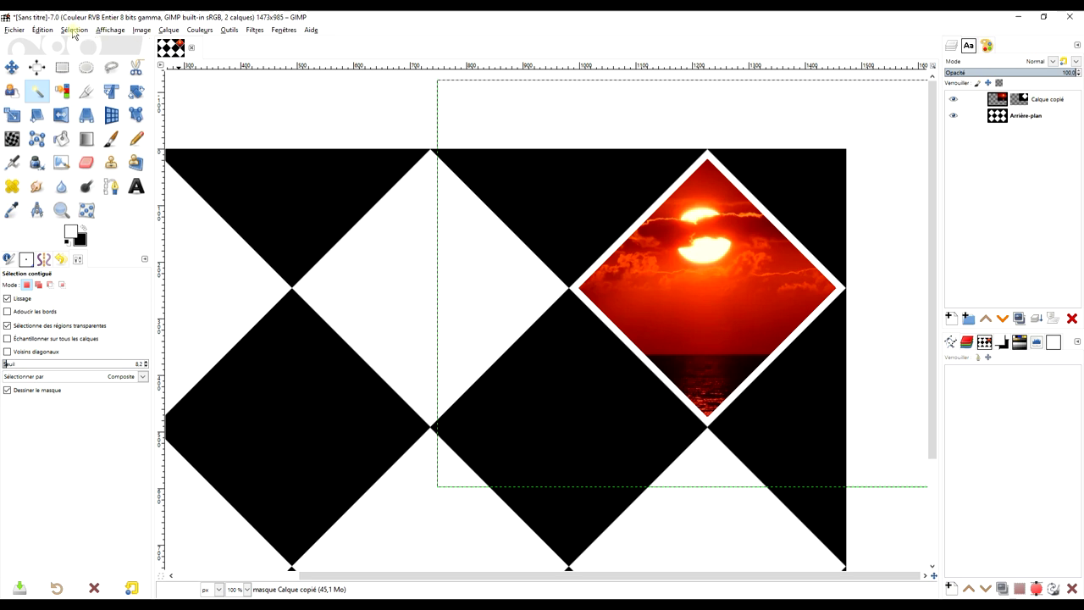
pyautogui.click(43, 30)
pyautogui.moveTo(119, 166)
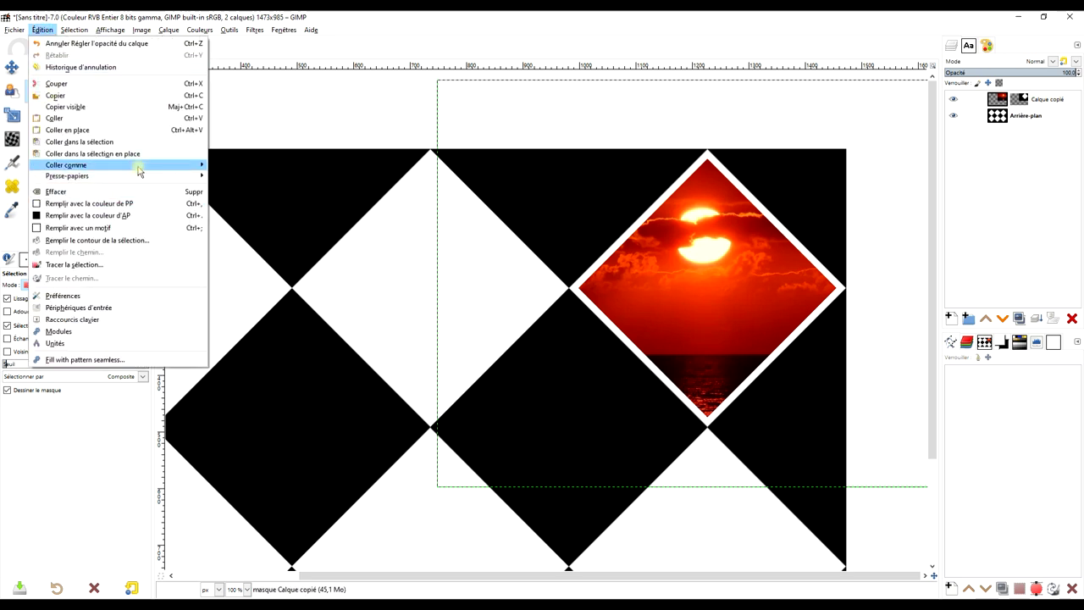
pyautogui.click(254, 165)
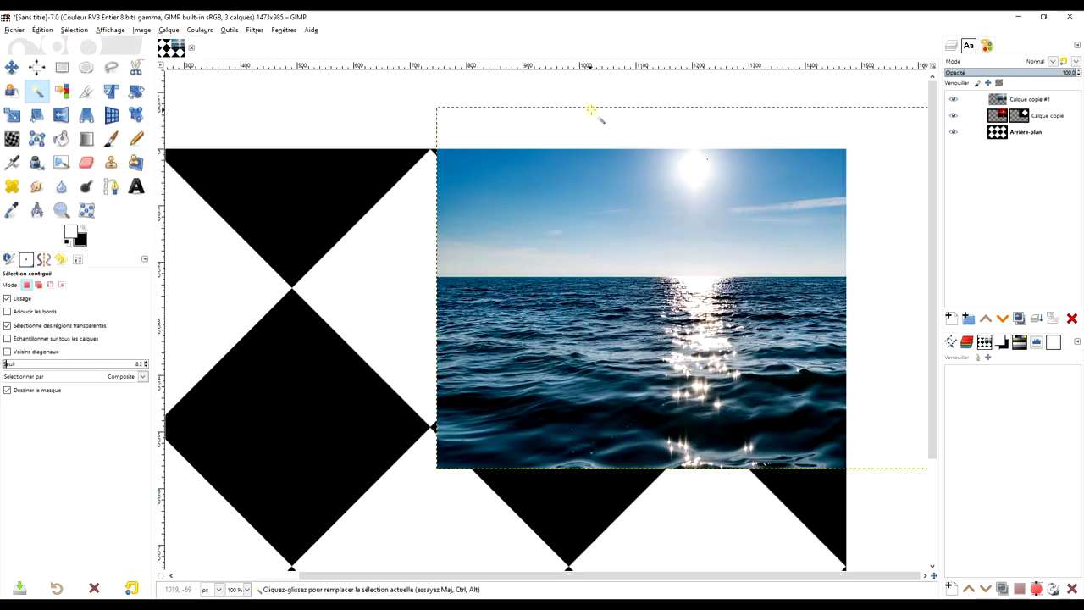
# Clear the selection with Sélection > Aucune.
pyautogui.click(1005, 103)
pyautogui.click(74, 30)
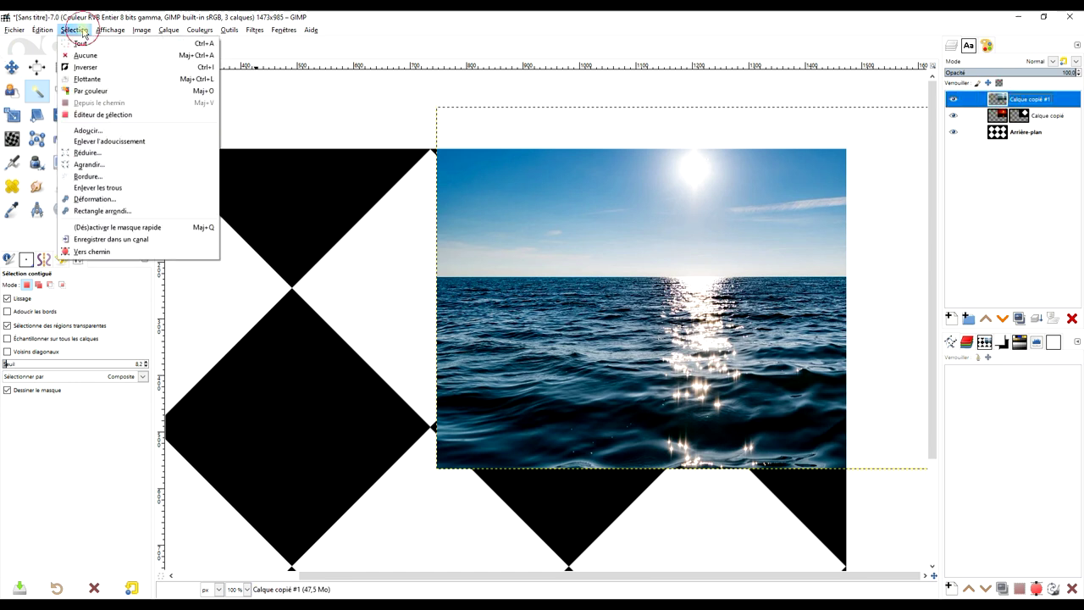
pyautogui.click(82, 55)
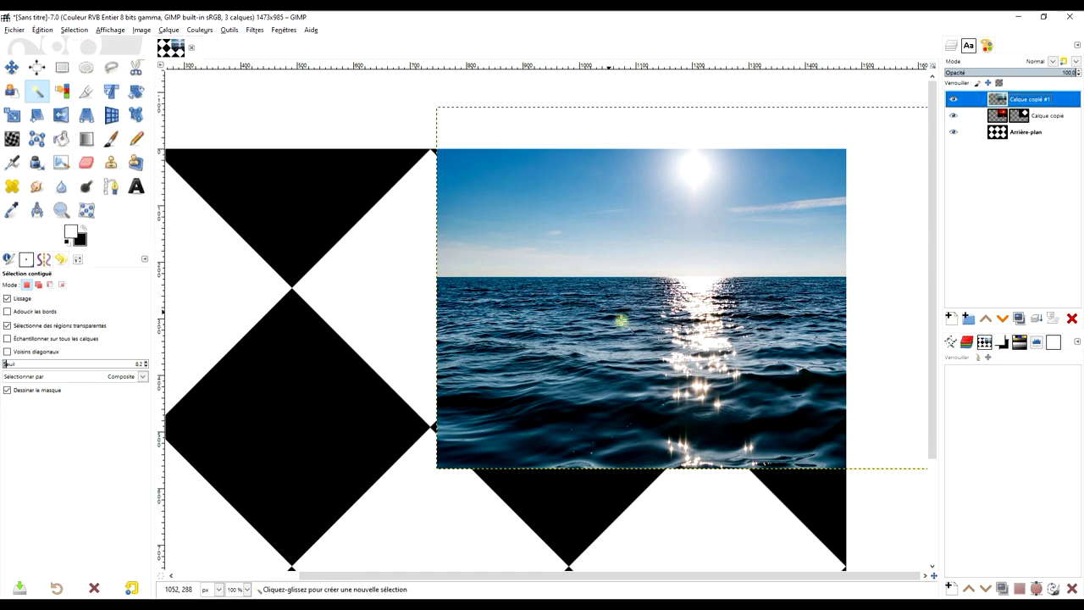
pyautogui.moveTo(621, 320); pyautogui.dragTo(510, 283)
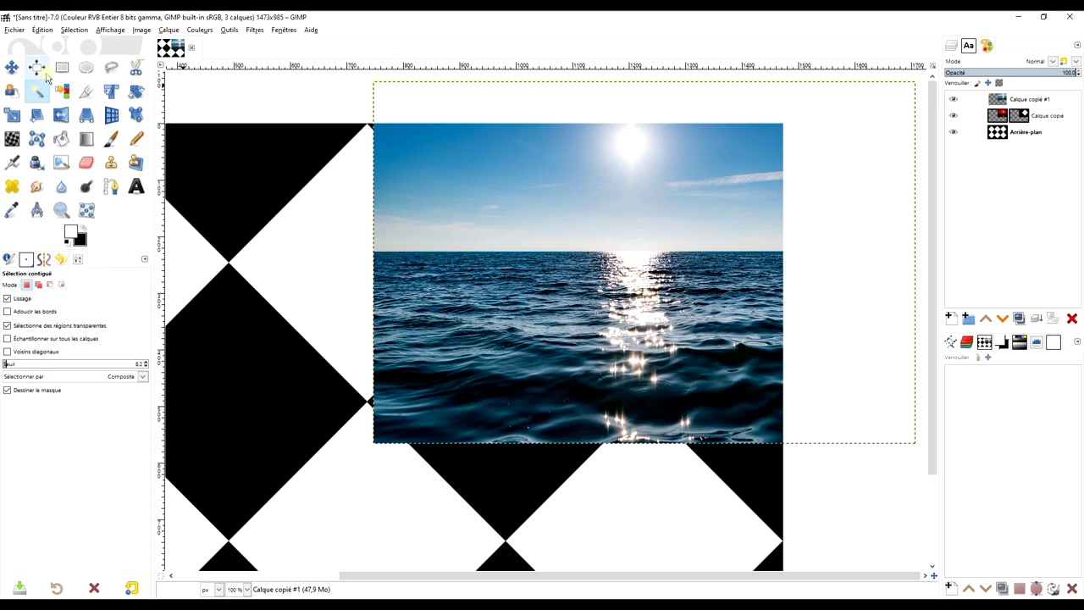
# Lower Calque copié #1 to 30 opacity and drag it left over the diamonds.
pyautogui.click(12, 74)
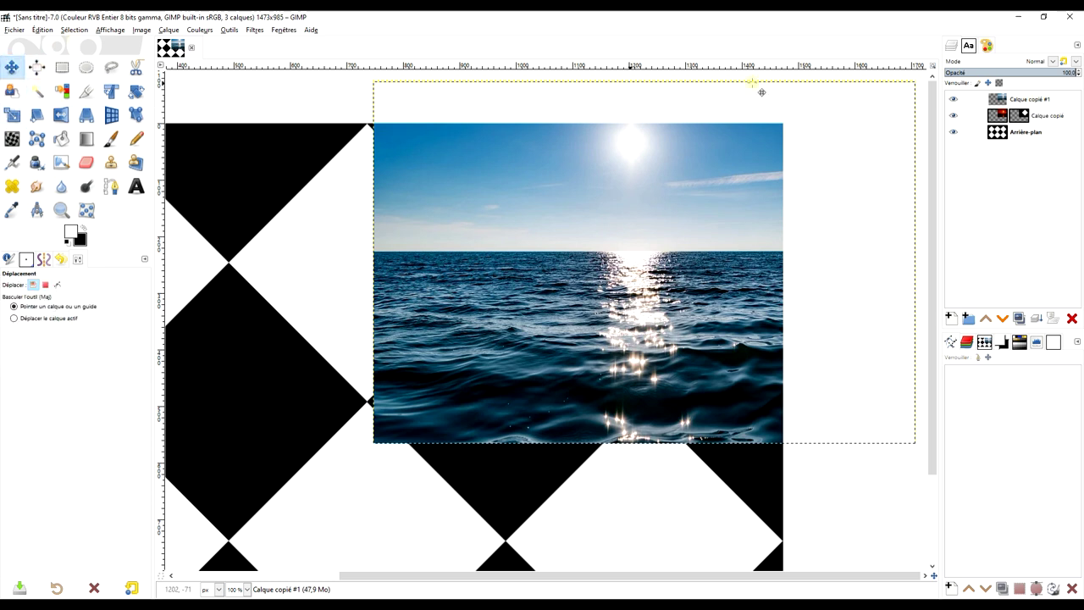
pyautogui.moveTo(1021, 74); pyautogui.dragTo(984, 72)
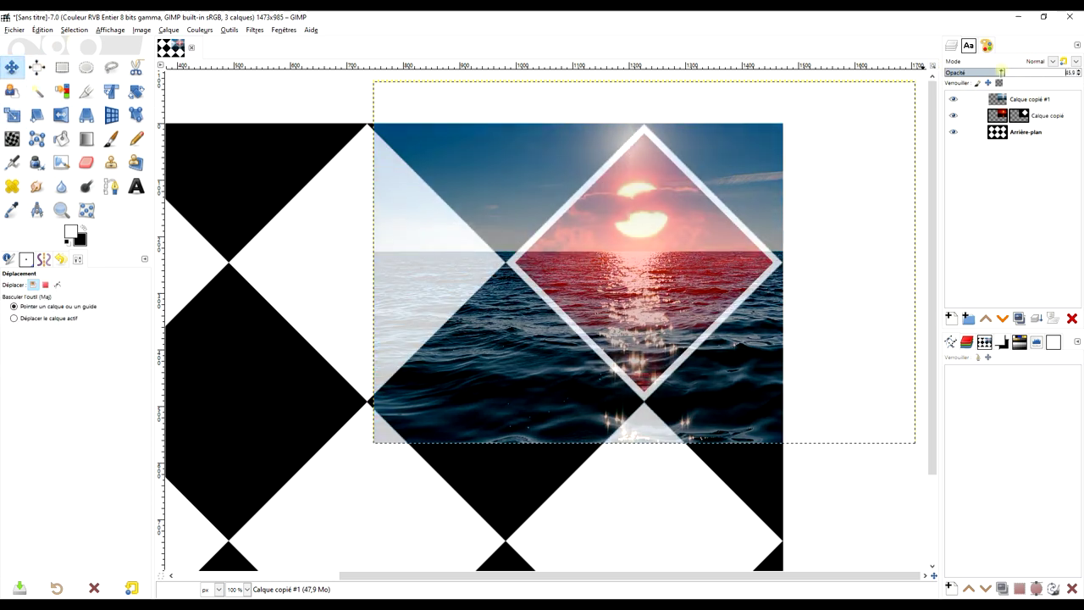
pyautogui.moveTo(609, 290)
pyautogui.mouseDown()
pyautogui.moveTo(405, 282)
pyautogui.moveTo(397, 364)
pyautogui.moveTo(400, 354)
pyautogui.mouseUp()
pyautogui.moveTo(402, 280); pyautogui.dragTo(486, 242)
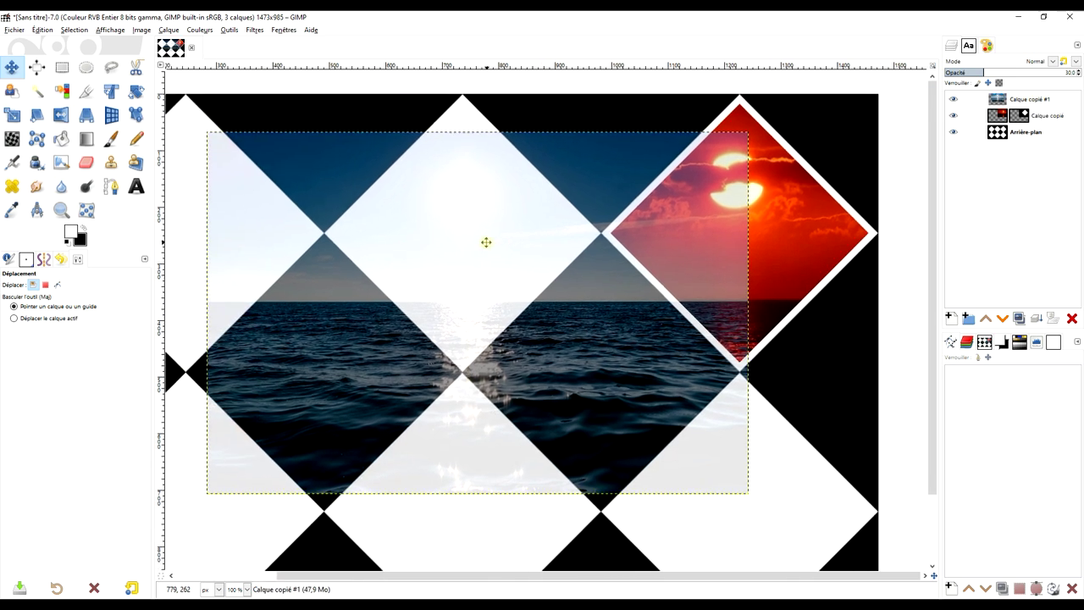
pyautogui.scroll(-2, 483, 174)
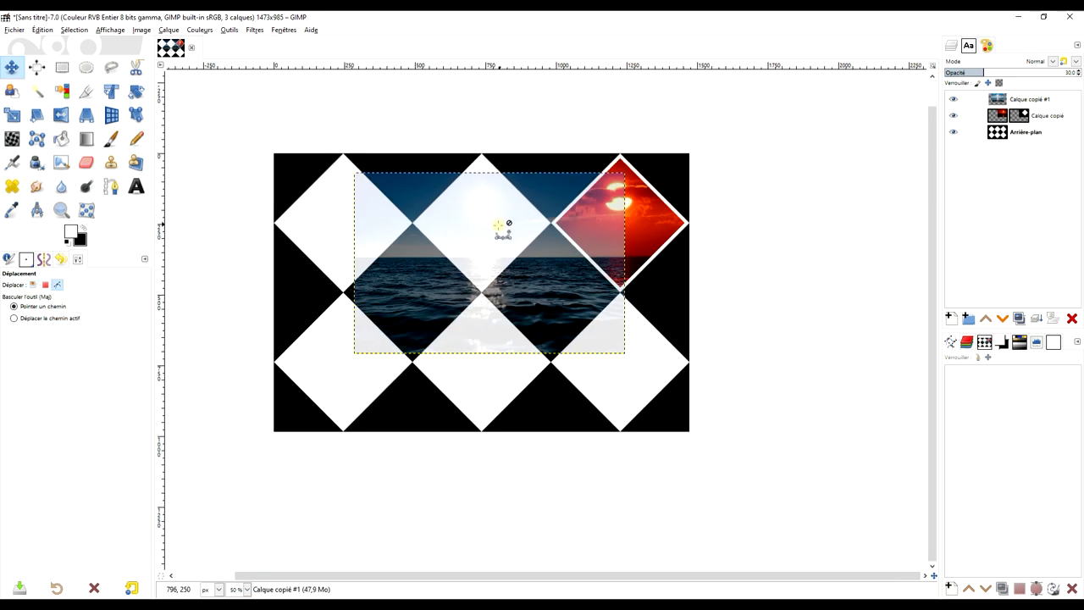
pyautogui.scroll(1, 500, 230)
# Scale the ocean layer to 1317 × 878 px, centred over the diamond grid.
pyautogui.click(12, 115)
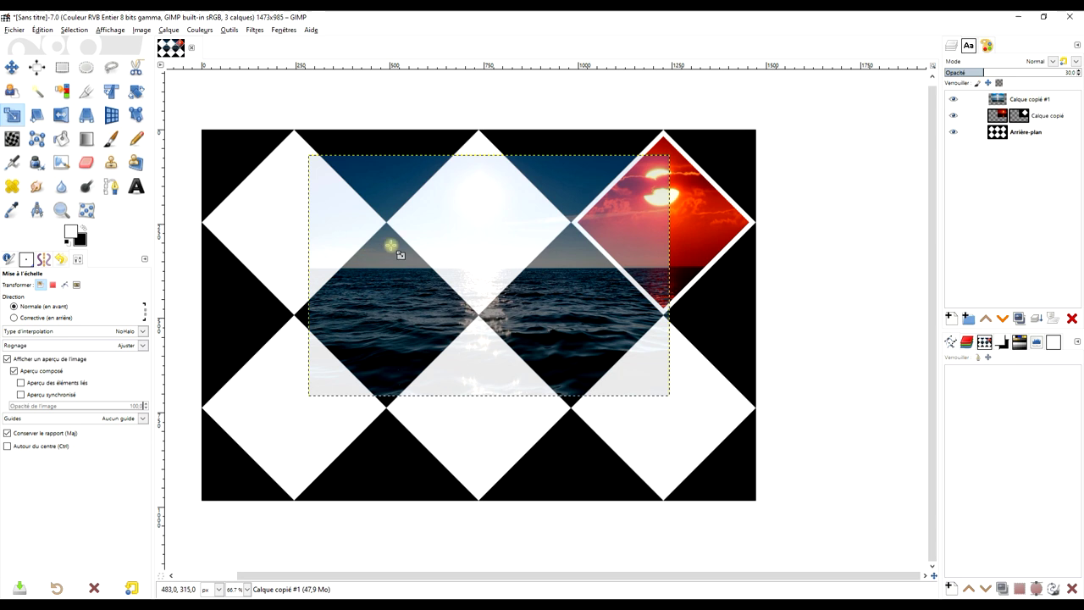
pyautogui.click(408, 239)
pyautogui.moveTo(306, 156); pyautogui.dragTo(269, 128)
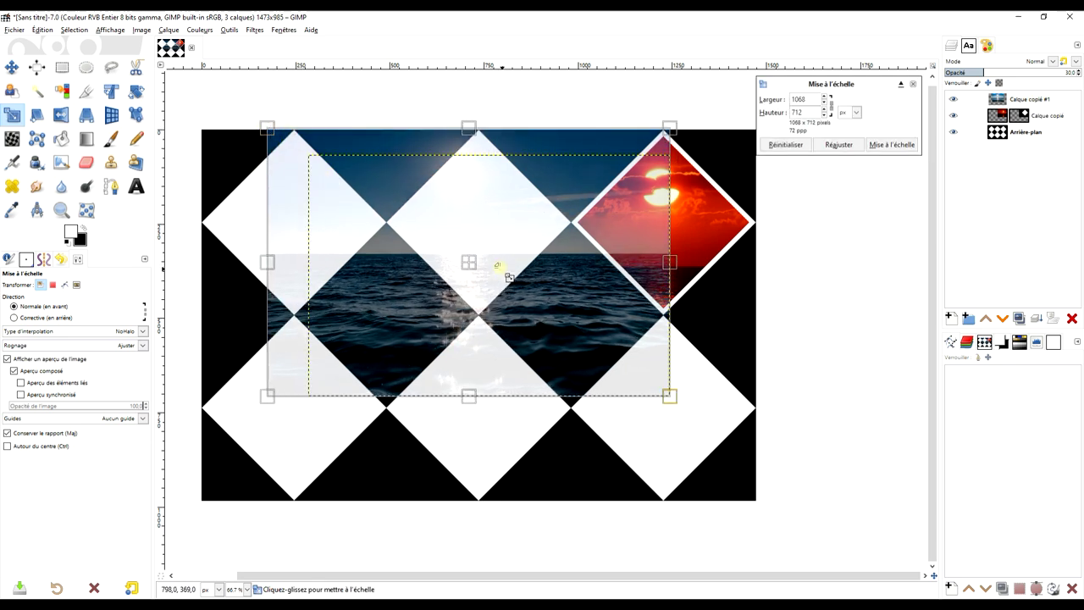
pyautogui.moveTo(475, 271); pyautogui.dragTo(486, 284)
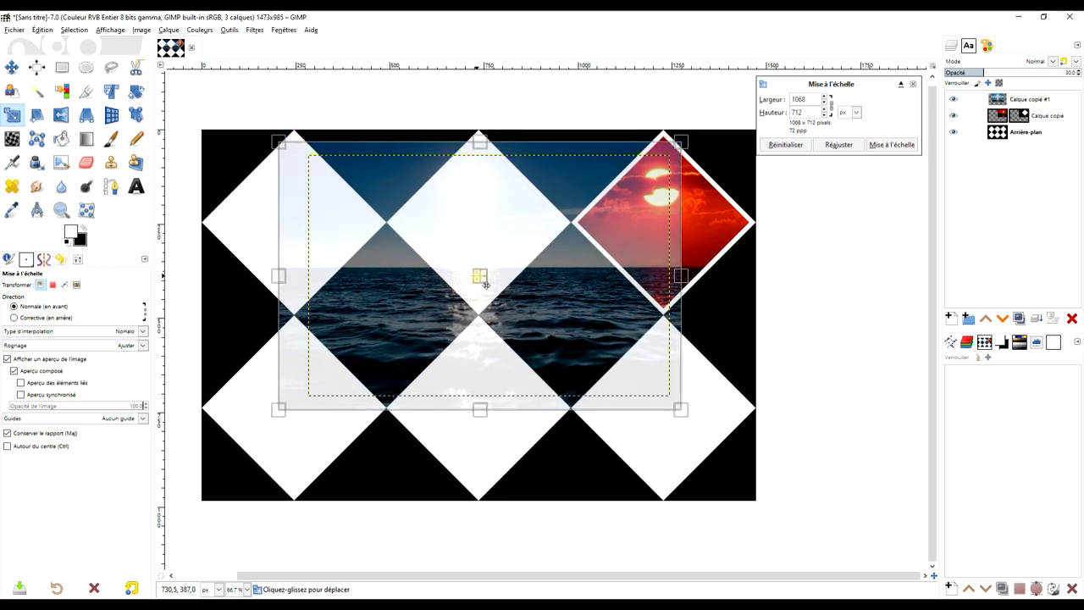
pyautogui.keyDown('ctrl'); pyautogui.scroll(-1, 525, 240); pyautogui.keyUp('ctrl')
pyautogui.moveTo(618, 217); pyautogui.dragTo(693, 192)
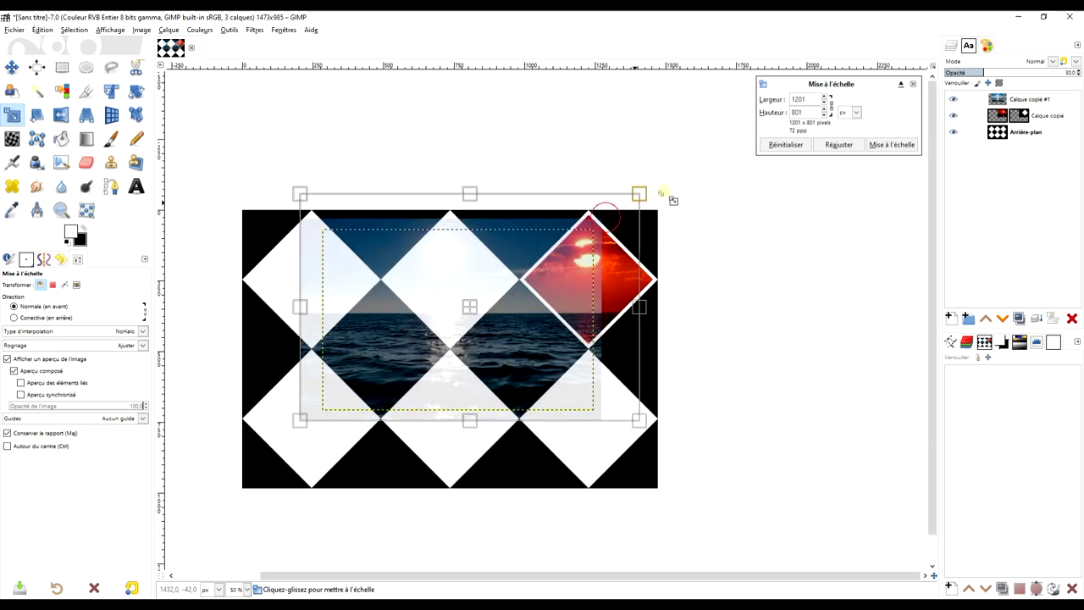
pyautogui.moveTo(490, 303); pyautogui.dragTo(452, 334)
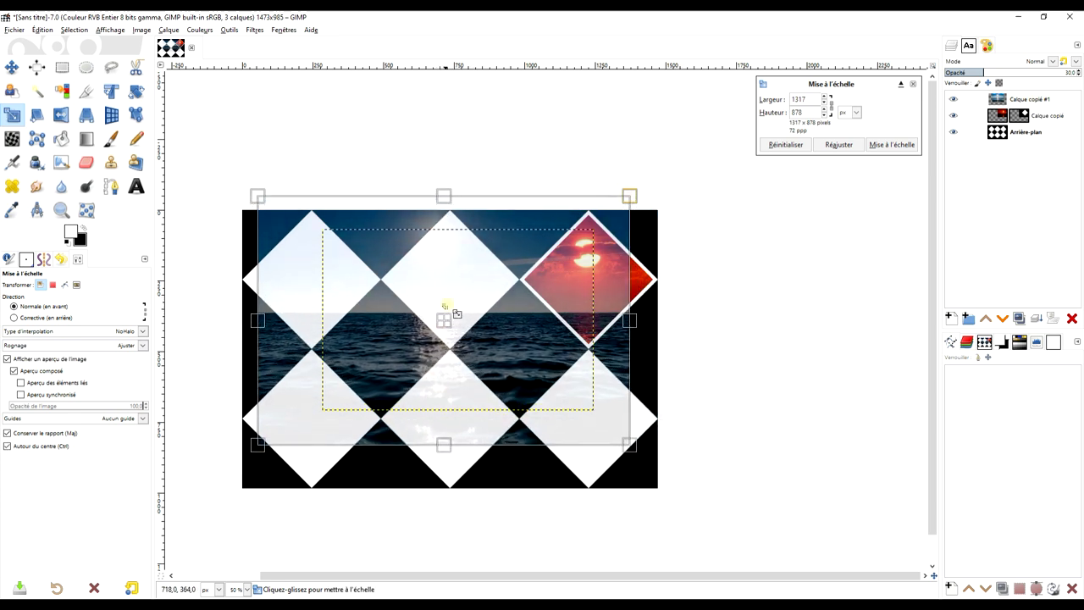
pyautogui.keyDown('ctrl'); pyautogui.scroll(3, 449, 322); pyautogui.keyUp('ctrl')
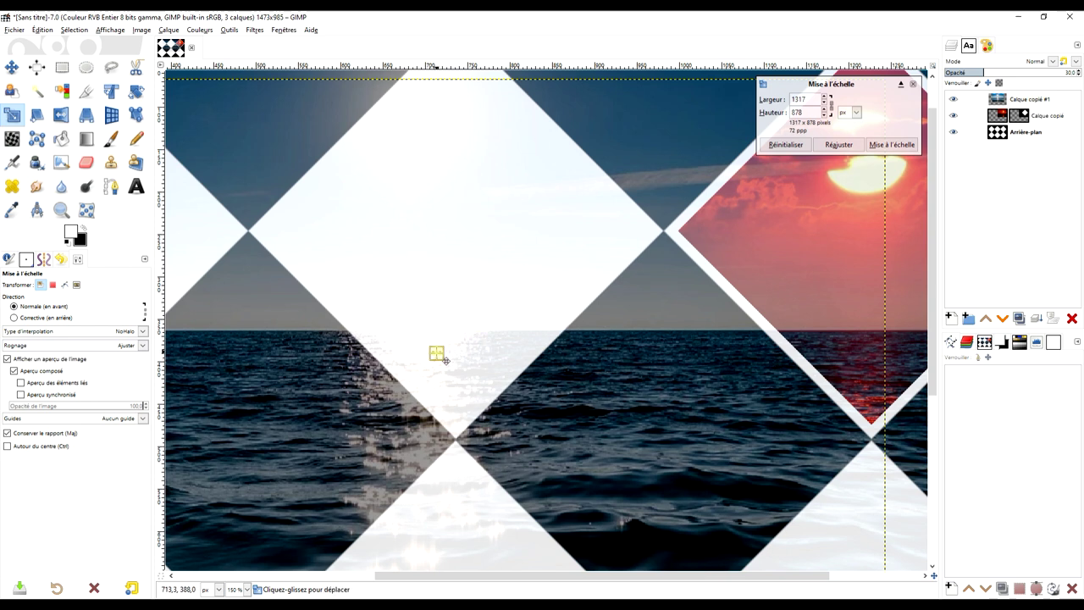
pyautogui.moveTo(445, 358); pyautogui.dragTo(447, 362)
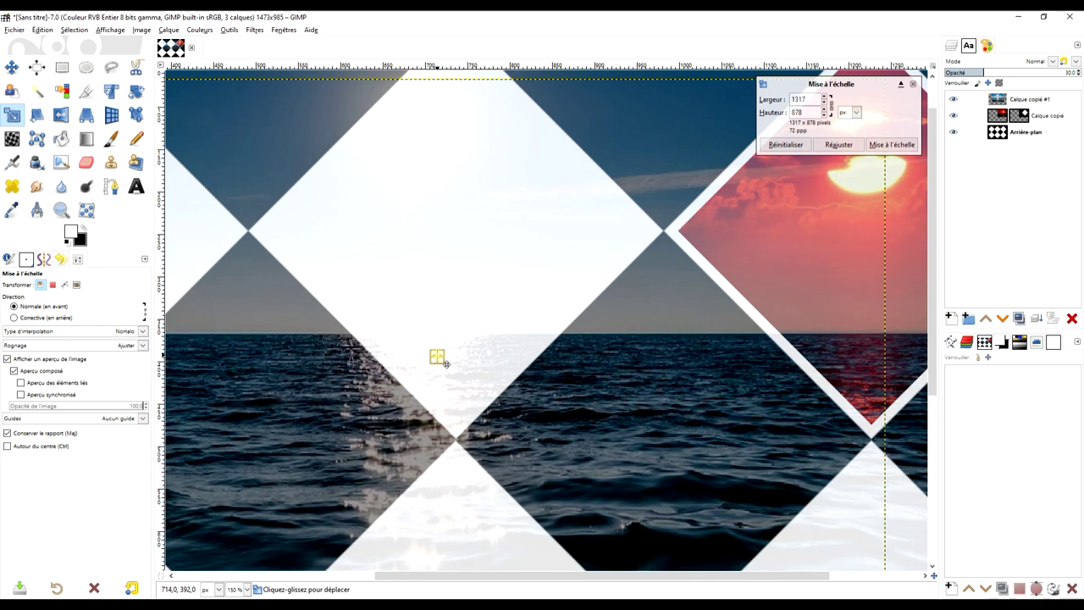
pyautogui.keyDown('ctrl'); pyautogui.scroll(-2, 546, 210); pyautogui.keyUp('ctrl')
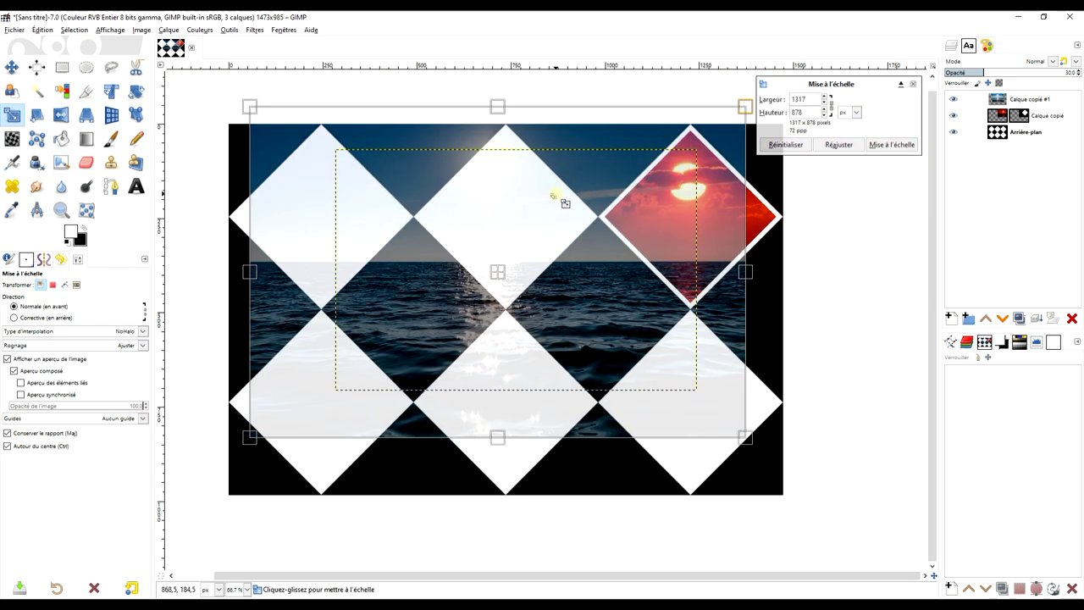
pyautogui.click(890, 147)
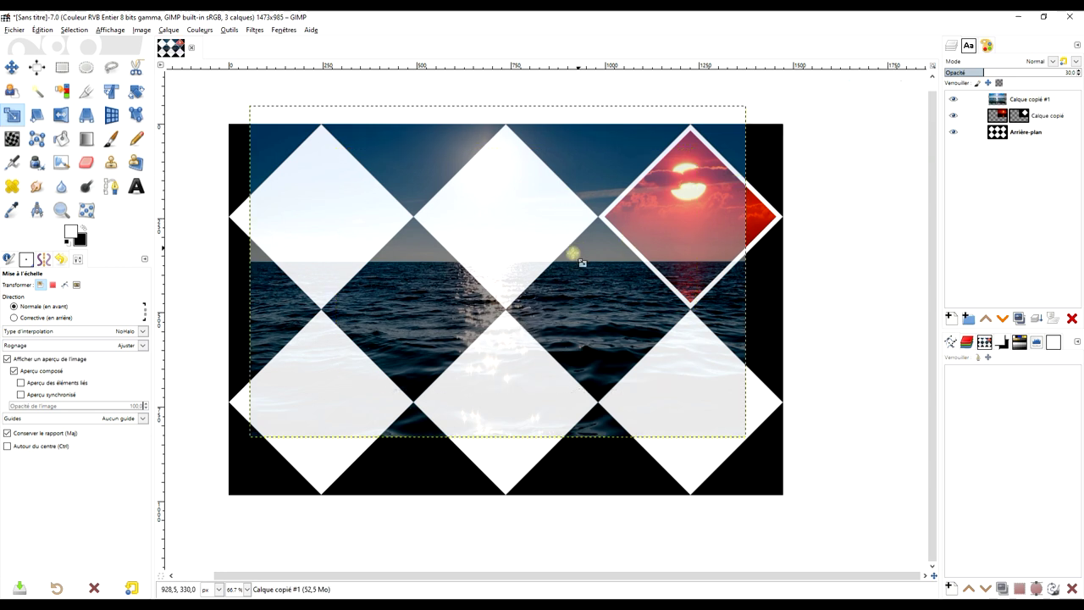
# Nudge the ocean layer into alignment over the diamonds and restore it to full opacity.
pyautogui.keyDown('ctrl'); pyautogui.scroll(1, 531, 212); pyautogui.keyUp('ctrl')
pyautogui.press('m')
pyautogui.moveTo(433, 218); pyautogui.dragTo(464, 224)
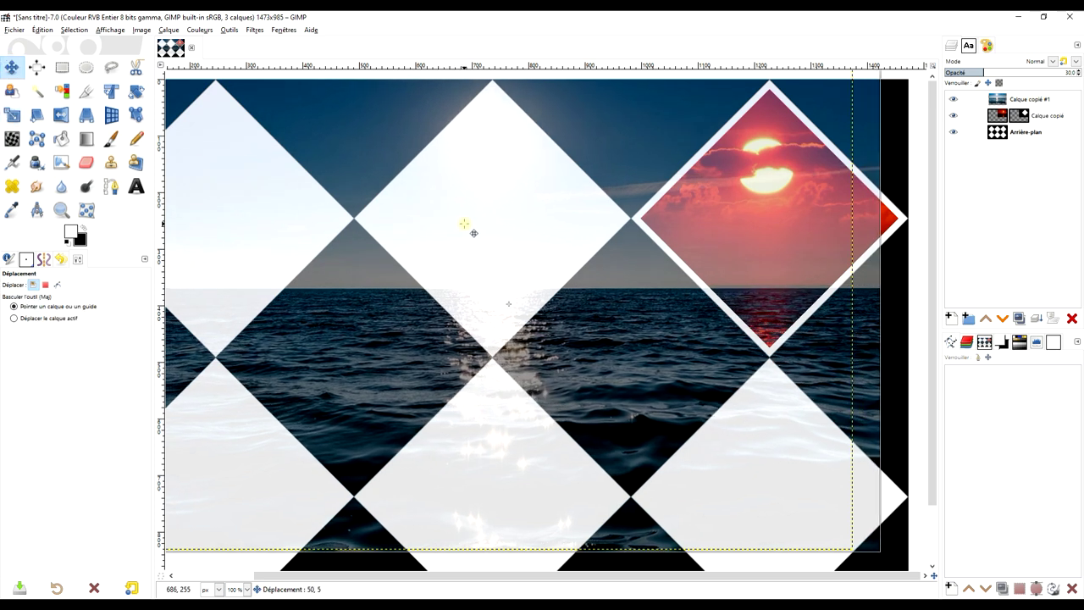
pyautogui.moveTo(1015, 72)
pyautogui.mouseDown()
pyautogui.moveTo(1058, 76)
pyautogui.moveTo(1026, 74)
pyautogui.mouseUp()
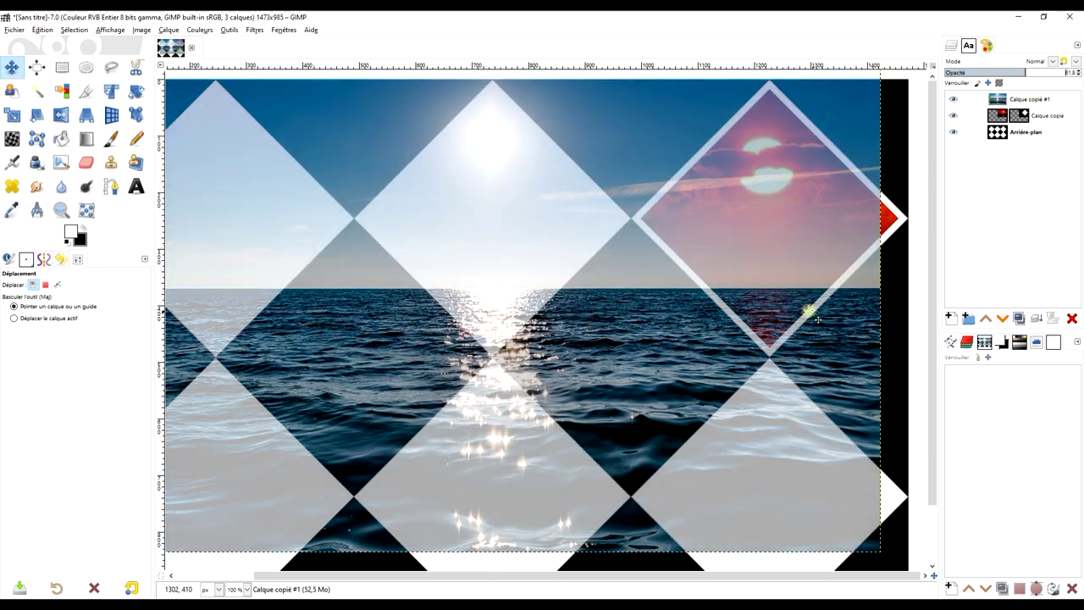
pyautogui.moveTo(818, 319); pyautogui.dragTo(730, 263)
pyautogui.moveTo(996, 74); pyautogui.dragTo(964, 72)
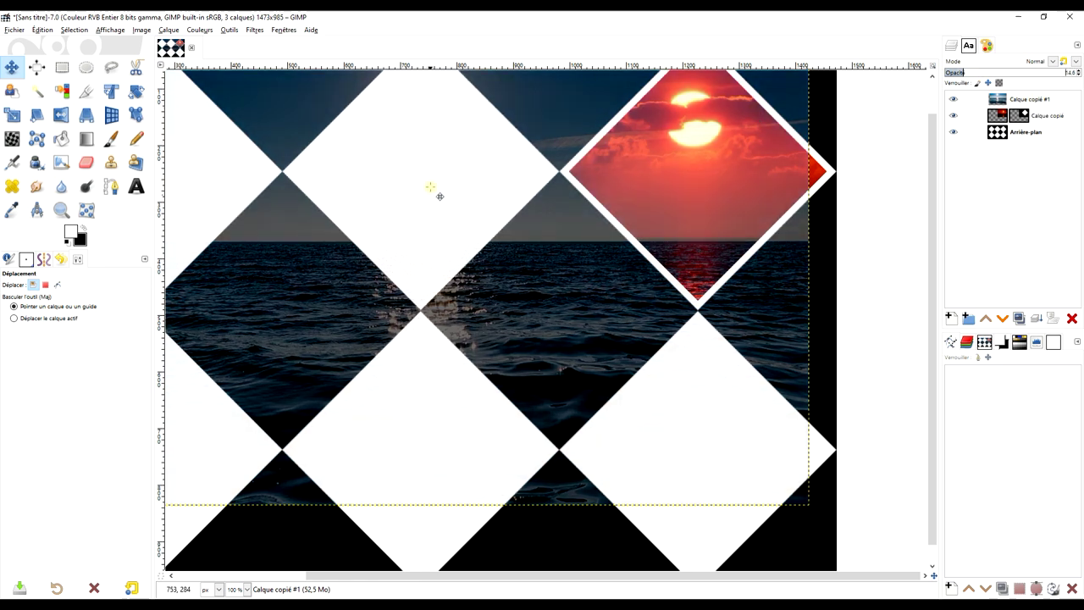
pyautogui.moveTo(440, 176); pyautogui.dragTo(439, 174)
pyautogui.moveTo(987, 74); pyautogui.dragTo(1080, 76)
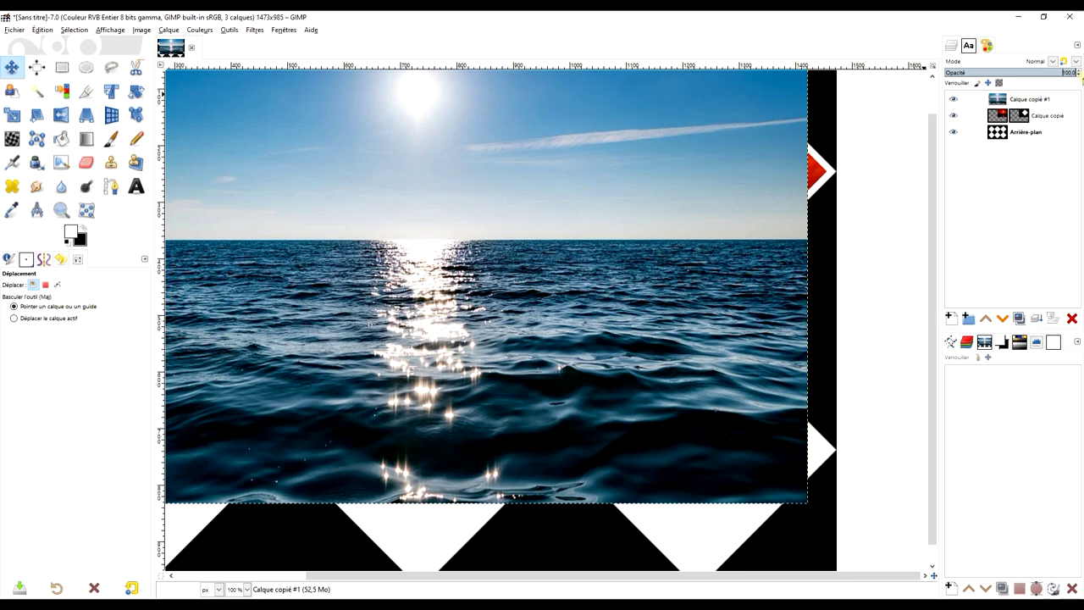
pyautogui.click(1003, 136)
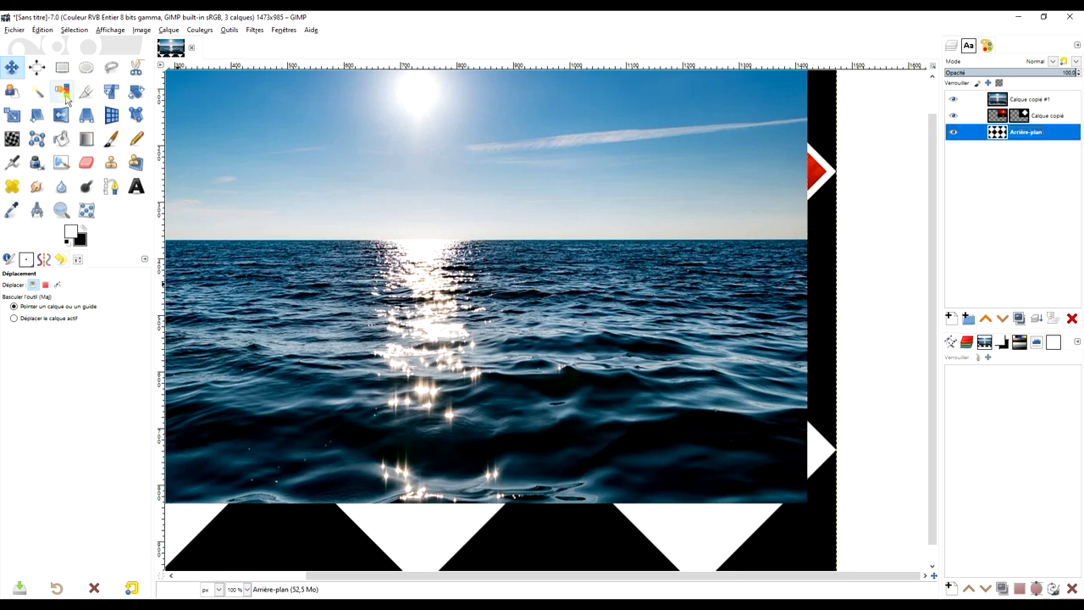
# Lower the ocean layer to 40.3 opacity and keep Arrière-plan at 100.
pyautogui.click(40, 93)
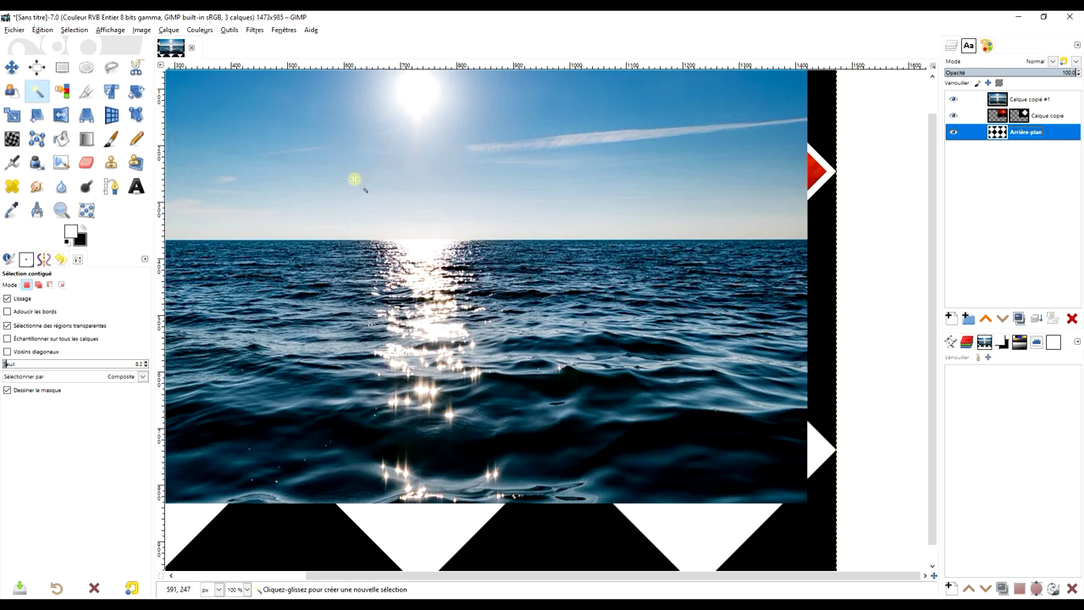
pyautogui.click(996, 73)
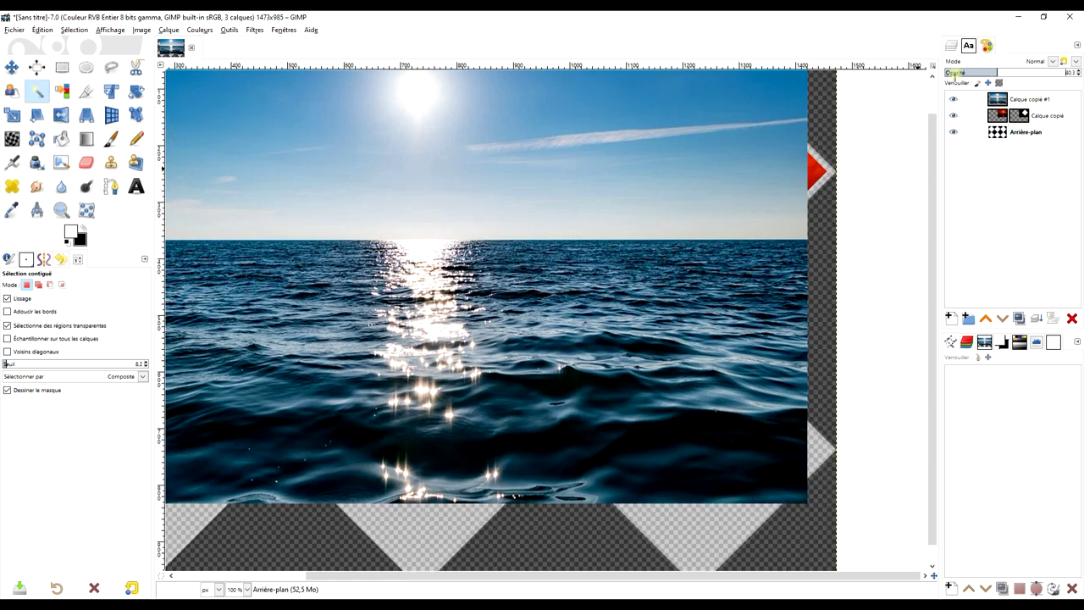
pyautogui.click(1006, 98)
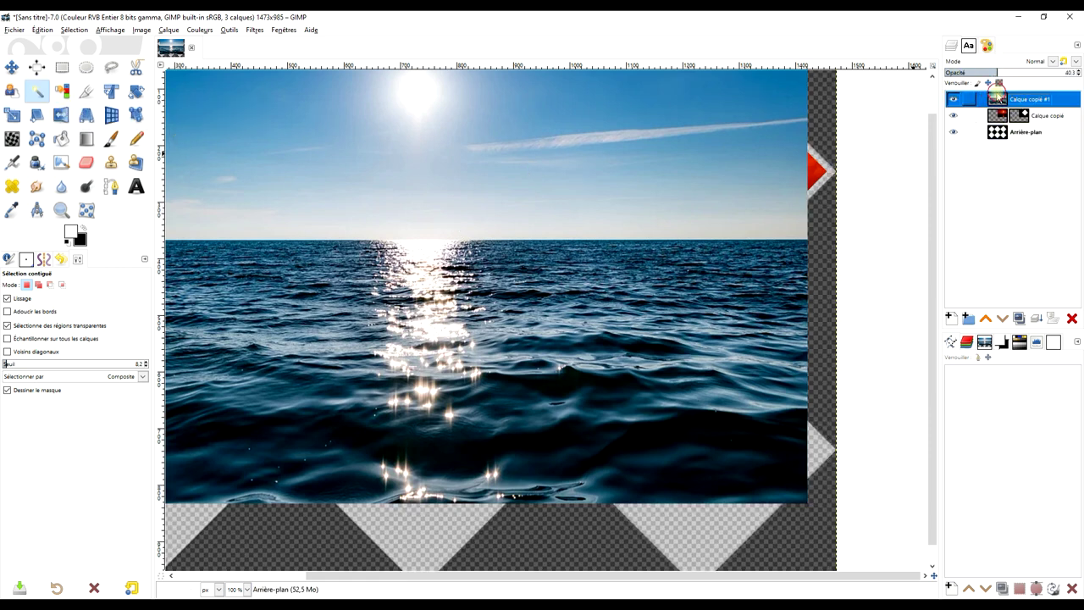
pyautogui.click(994, 72)
pyautogui.click(1004, 133)
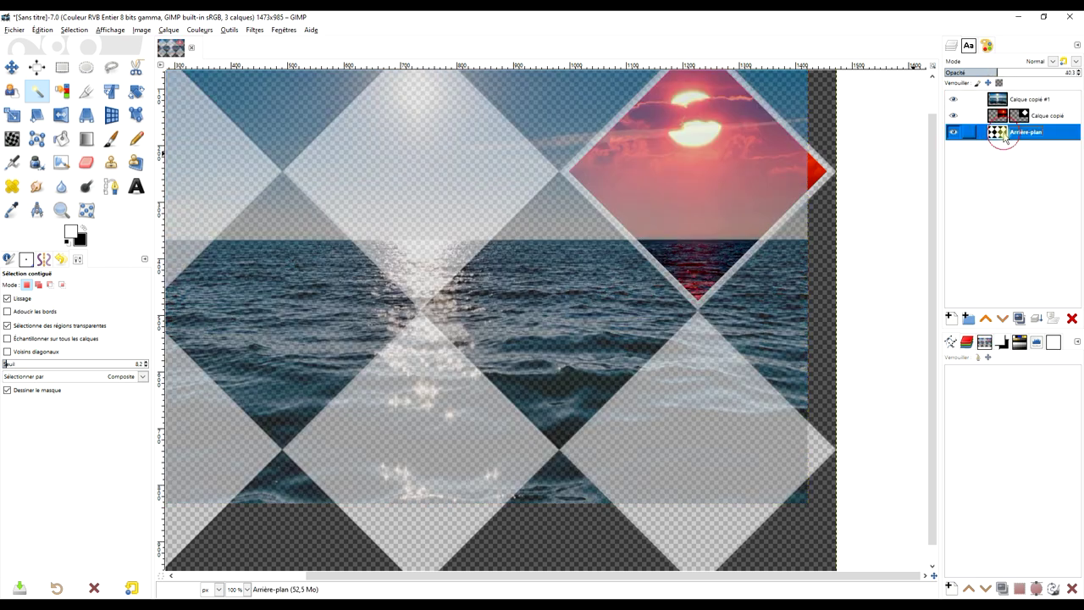
pyautogui.moveTo(1010, 74); pyautogui.dragTo(1080, 72)
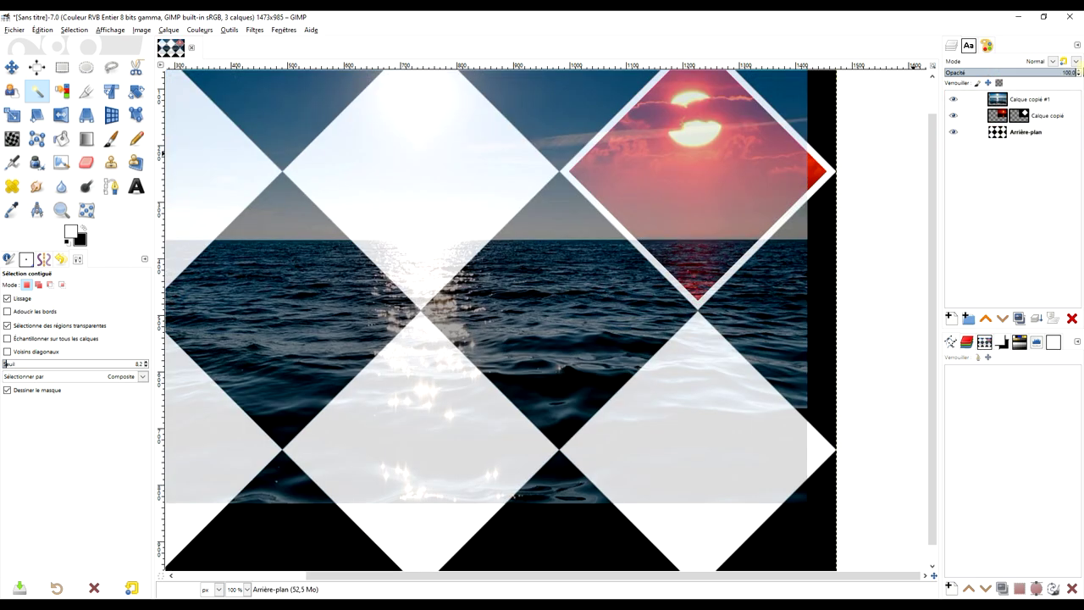
# Fuzzy-select the top-centre white diamond on Arrière-plan.
pyautogui.click(1005, 136)
pyautogui.click(406, 143)
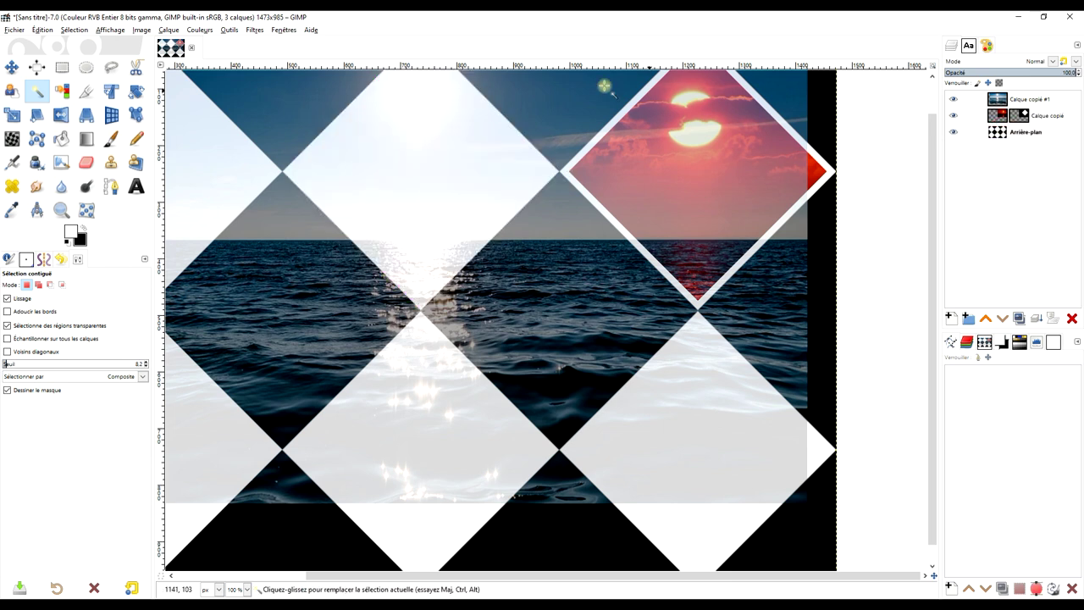
pyautogui.click(72, 29)
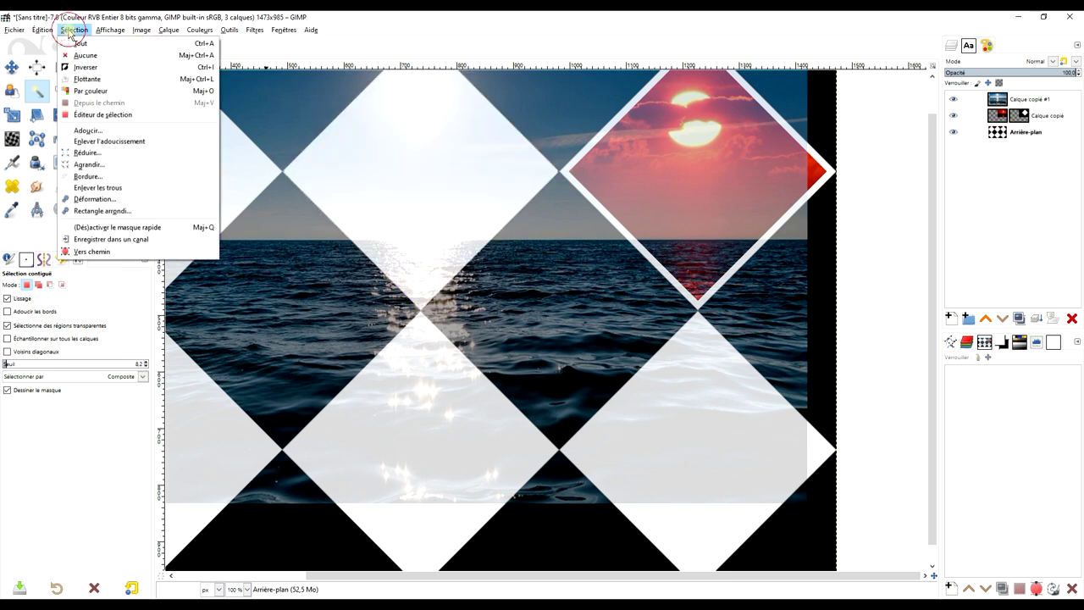
# Shrink the diamond selection with Sélection > Réduire to leave a white border.
pyautogui.click(114, 153)
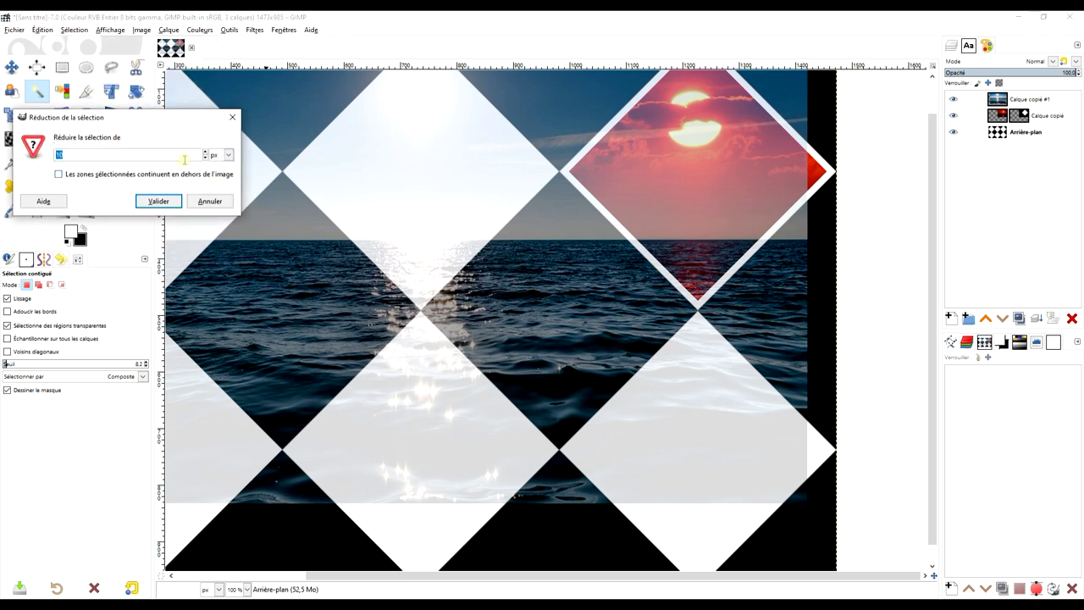
pyautogui.click(159, 201)
pyautogui.keyDown('ctrl'); pyautogui.scroll(1, 472, 182); pyautogui.keyUp('ctrl')
pyautogui.keyDown('ctrl'); pyautogui.scroll(1, 445, 193); pyautogui.keyUp('ctrl')
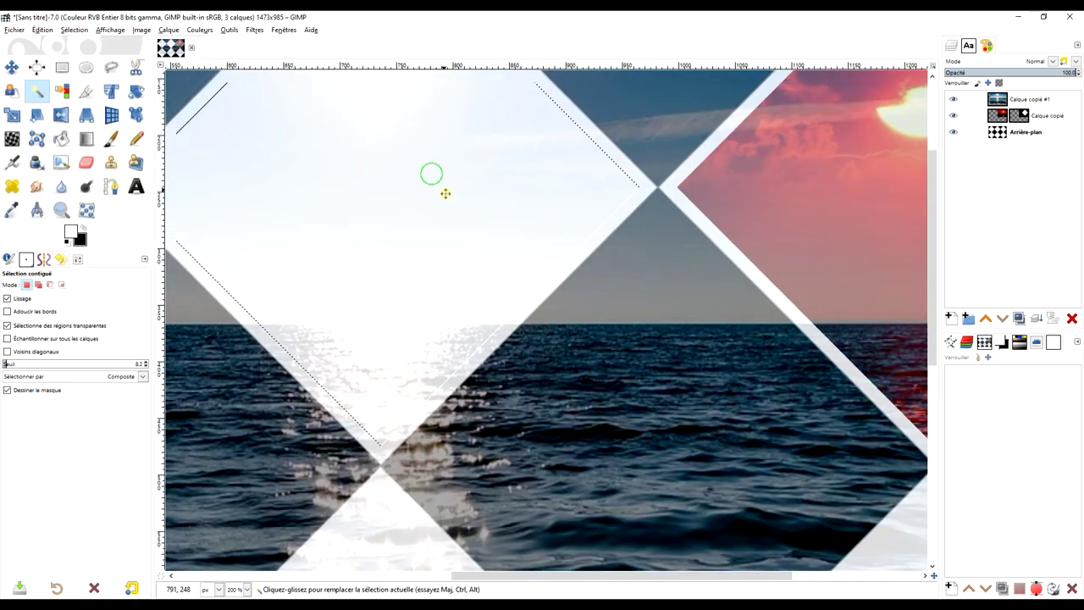
# Mask Calque copié #1 with the shrunken selection and set it to 100 opacity.
pyautogui.click(997, 100)
pyautogui.rightClick(998, 101)
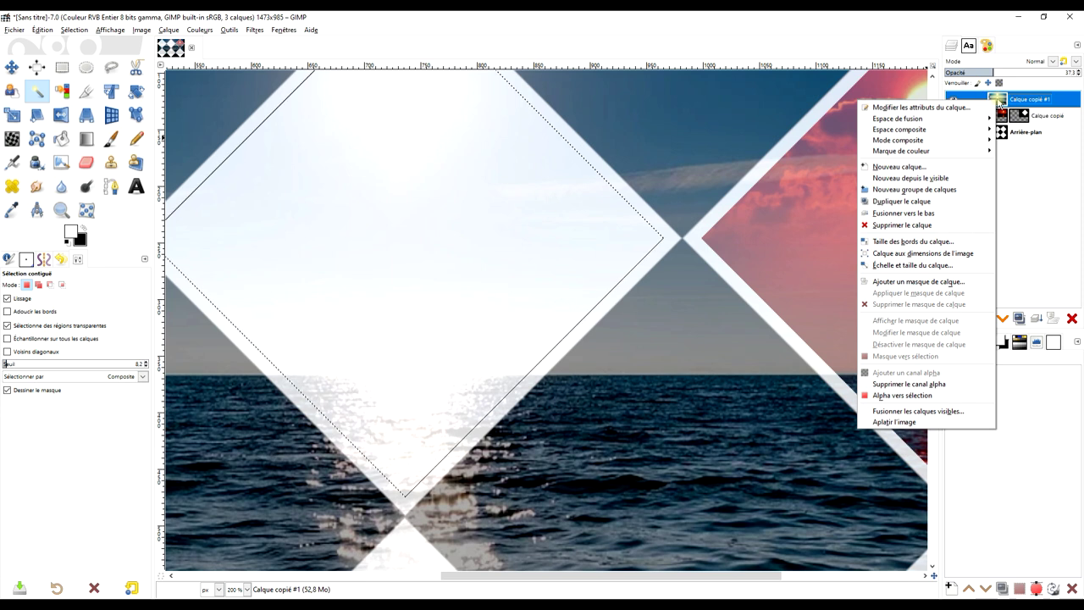
pyautogui.click(949, 283)
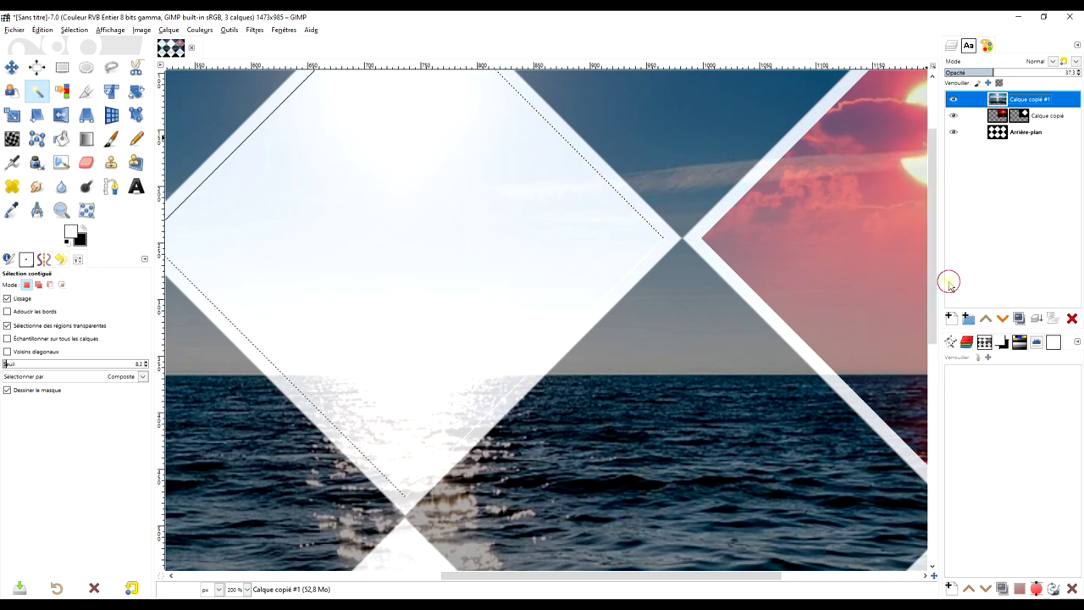
pyautogui.click(889, 296)
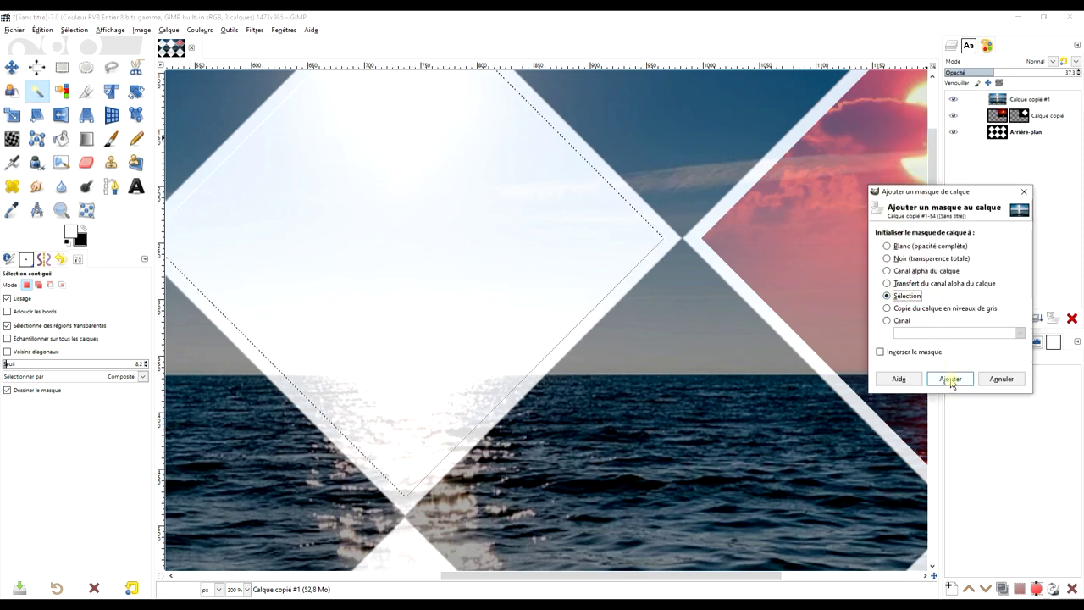
pyautogui.click(950, 379)
pyautogui.press('1')
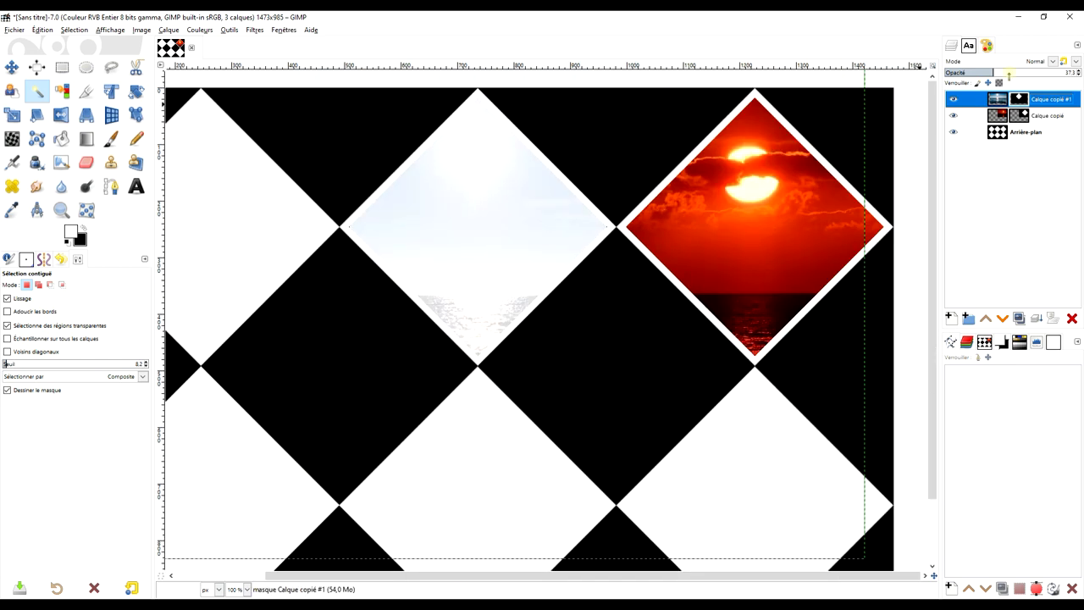
pyautogui.moveTo(1015, 70); pyautogui.dragTo(1080, 73)
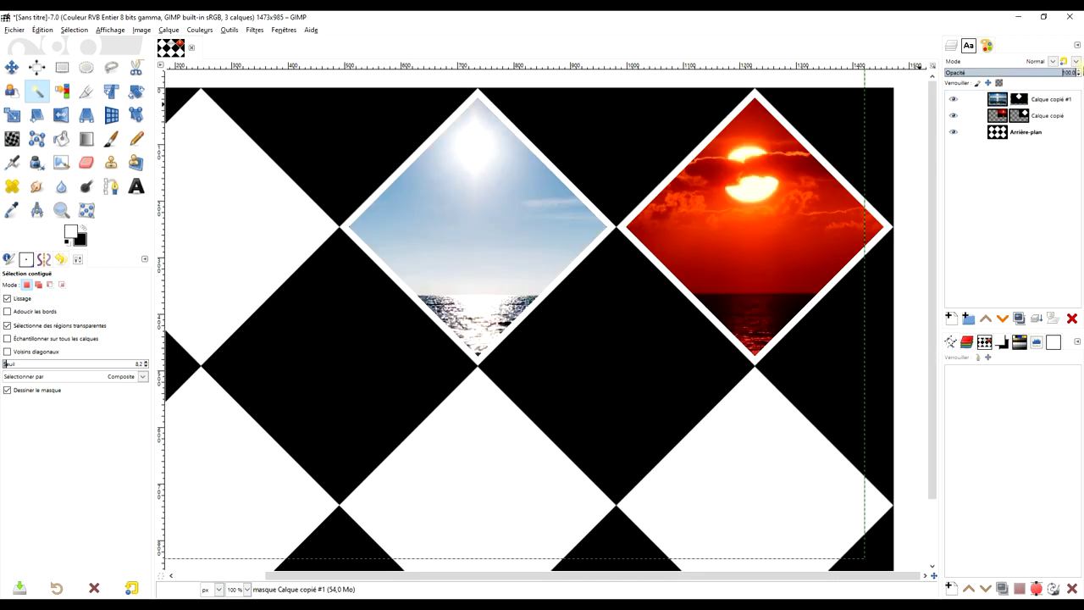
pyautogui.scroll(-3, 618, 229)
pyautogui.scroll(3, 610, 235)
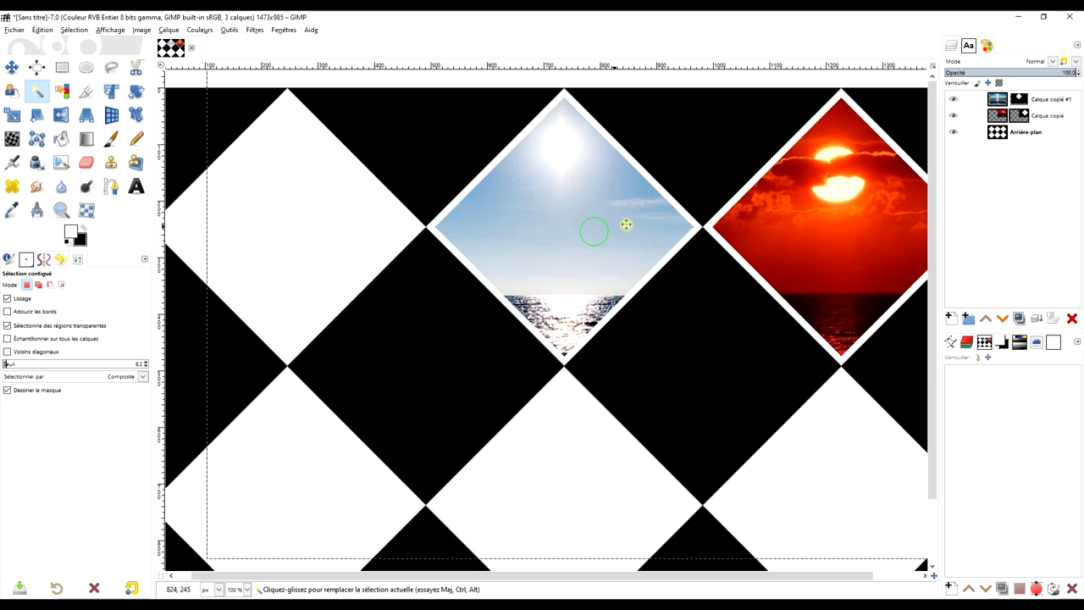
# Copy the Coucher De Soleil photo in Chrome and return to GIMP.
pyautogui.hotkey('alt', 'Tab')
pyautogui.hotkey('ctrl', 'pageup')
pyautogui.hotkey('ctrl', 'pageup')
pyautogui.rightClick(444, 226)
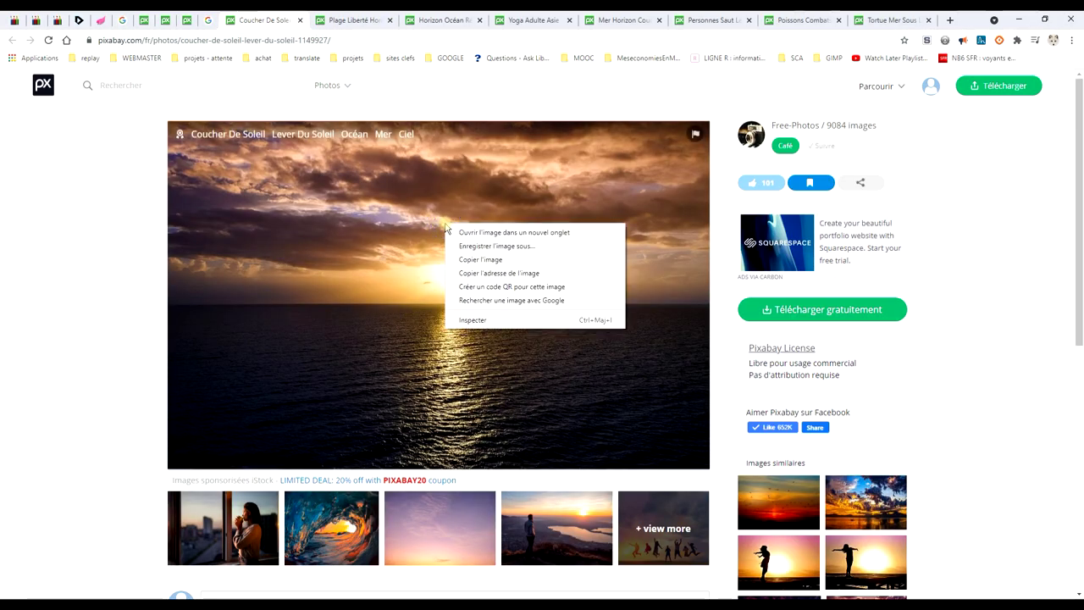
pyautogui.click(491, 246)
pyautogui.click(216, 598)
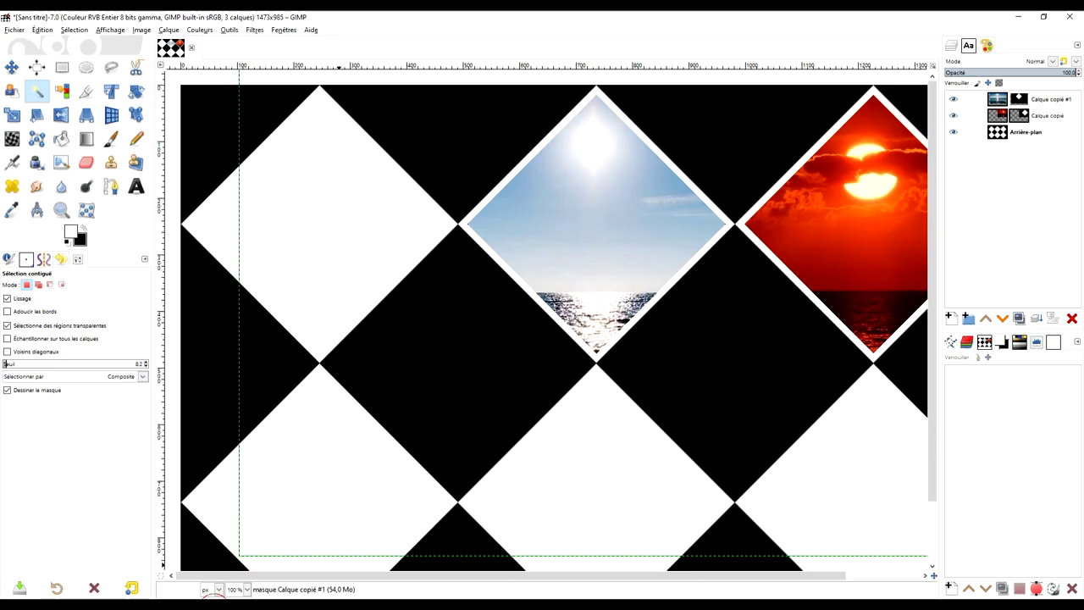
# Clear the selection and paste the cloudy sunset photo as a new layer.
pyautogui.click(63, 30)
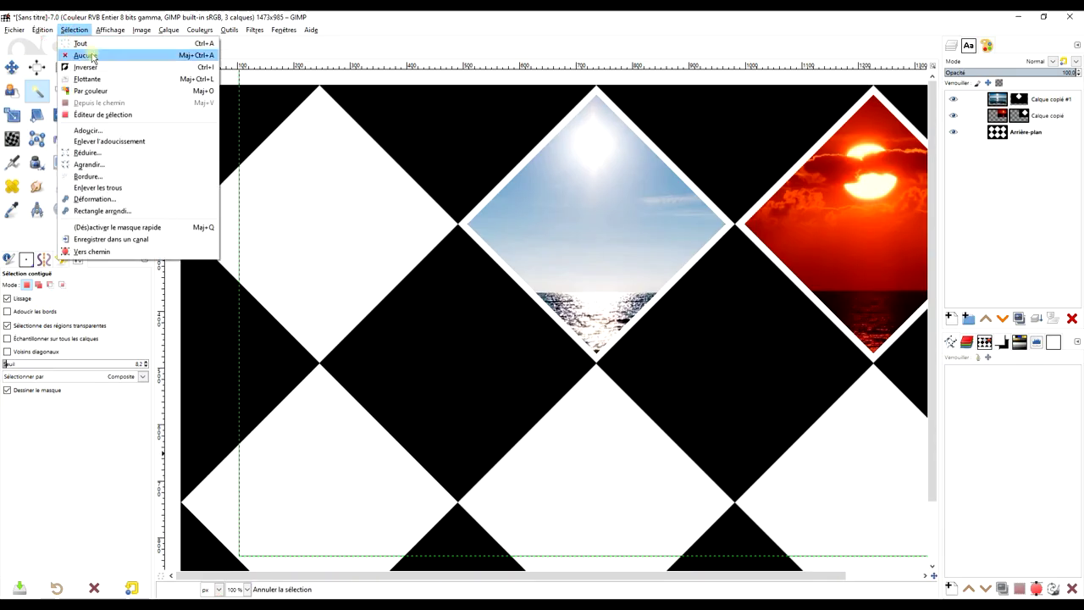
pyautogui.click(86, 55)
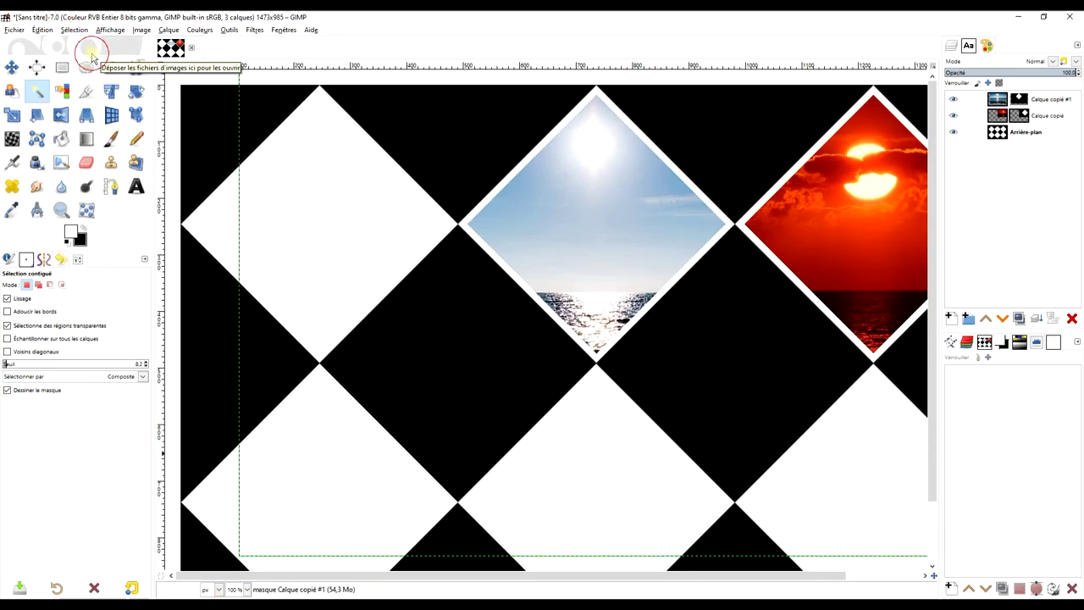
pyautogui.click(40, 31)
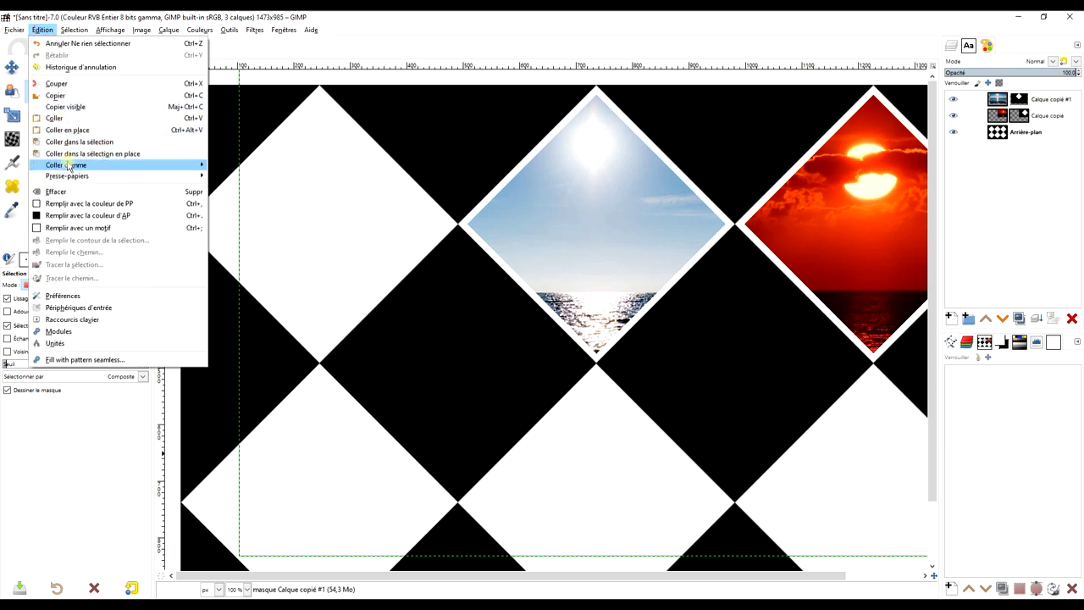
pyautogui.moveTo(67, 165)
pyautogui.click(247, 165)
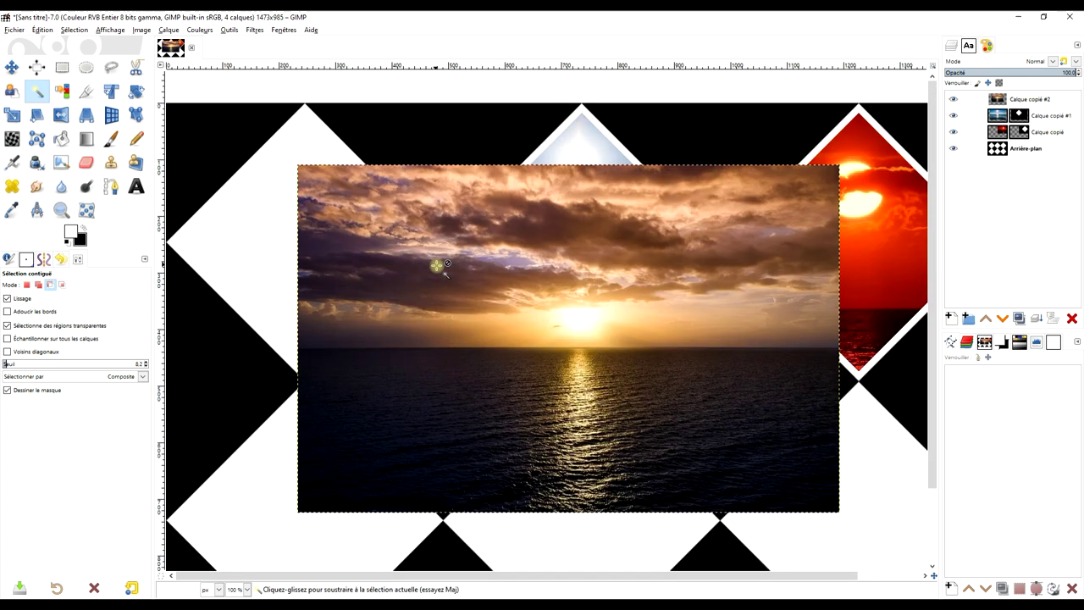
# Set Calque copié #2 to 44.2 opacity and move it over the top-left diamond.
pyautogui.click(11, 70)
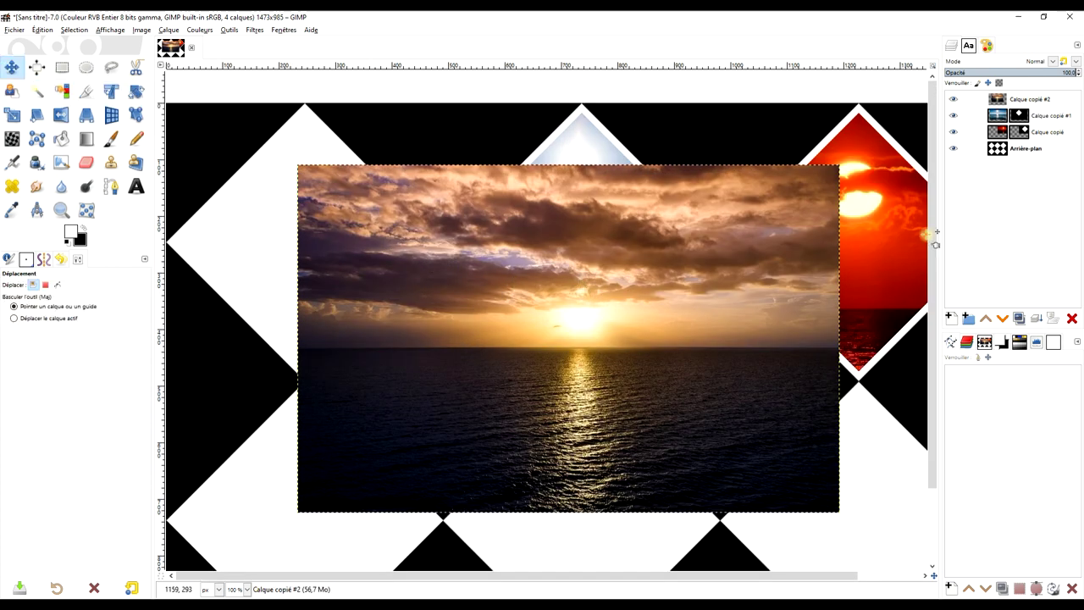
pyautogui.click(1002, 72)
pyautogui.moveTo(599, 359); pyautogui.dragTo(349, 320)
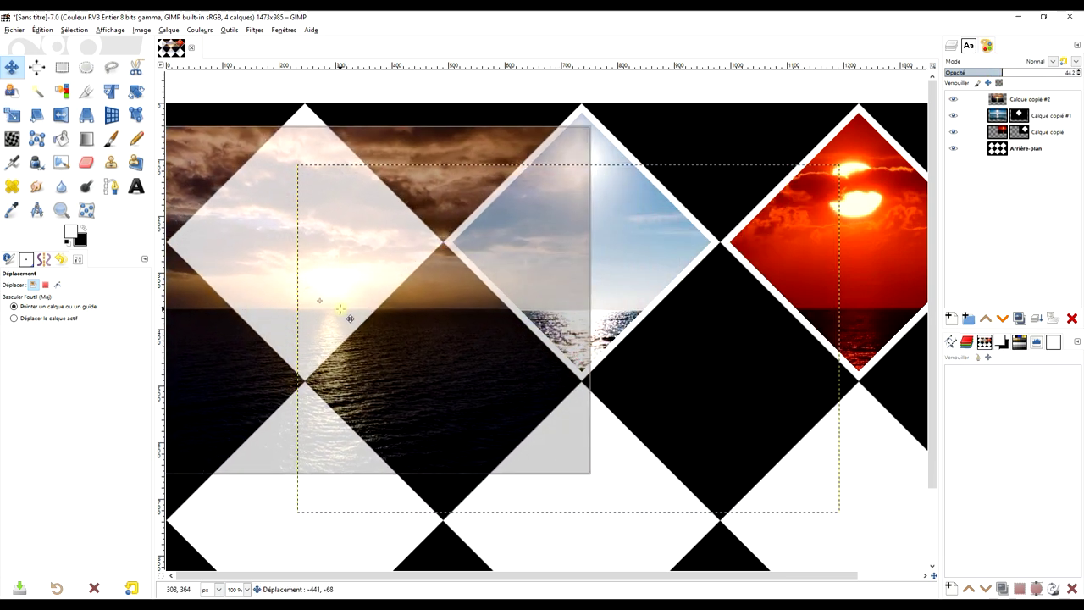
pyautogui.moveTo(349, 320); pyautogui.dragTo(327, 308)
pyautogui.keyDown('ctrl'); pyautogui.scroll(1, 323, 313); pyautogui.keyUp('ctrl')
pyautogui.keyDown('ctrl'); pyautogui.scroll(-2, 322, 314); pyautogui.keyUp('ctrl')
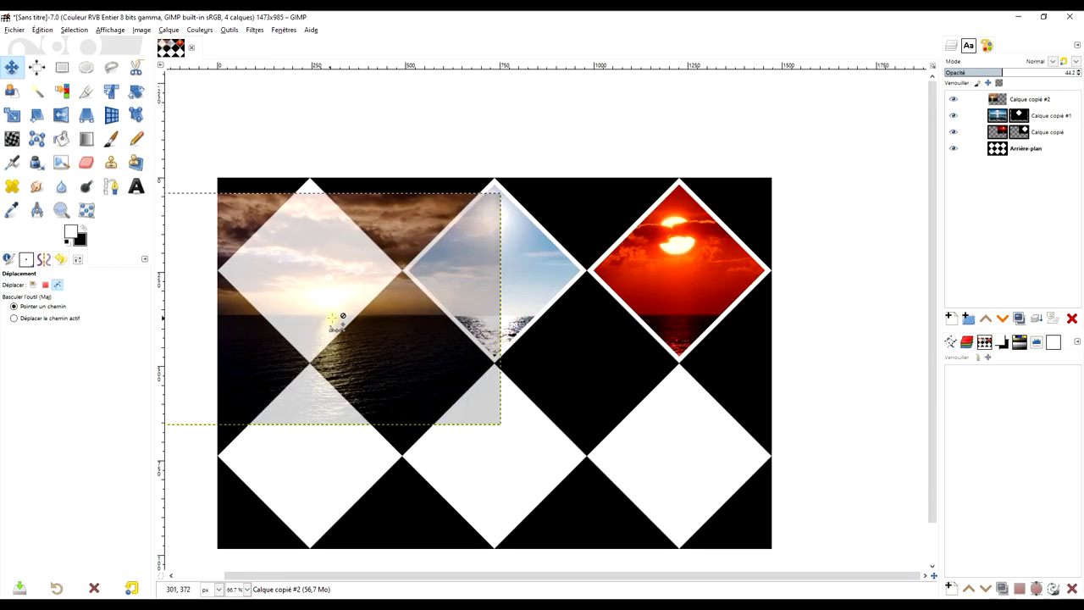
pyautogui.keyDown('ctrl'); pyautogui.scroll(-1, 335, 297); pyautogui.keyUp('ctrl')
pyautogui.keyDown('ctrl'); pyautogui.scroll(1, 339, 292); pyautogui.keyUp('ctrl')
pyautogui.keyDown('ctrl'); pyautogui.scroll(2, 334, 305); pyautogui.keyUp('ctrl')
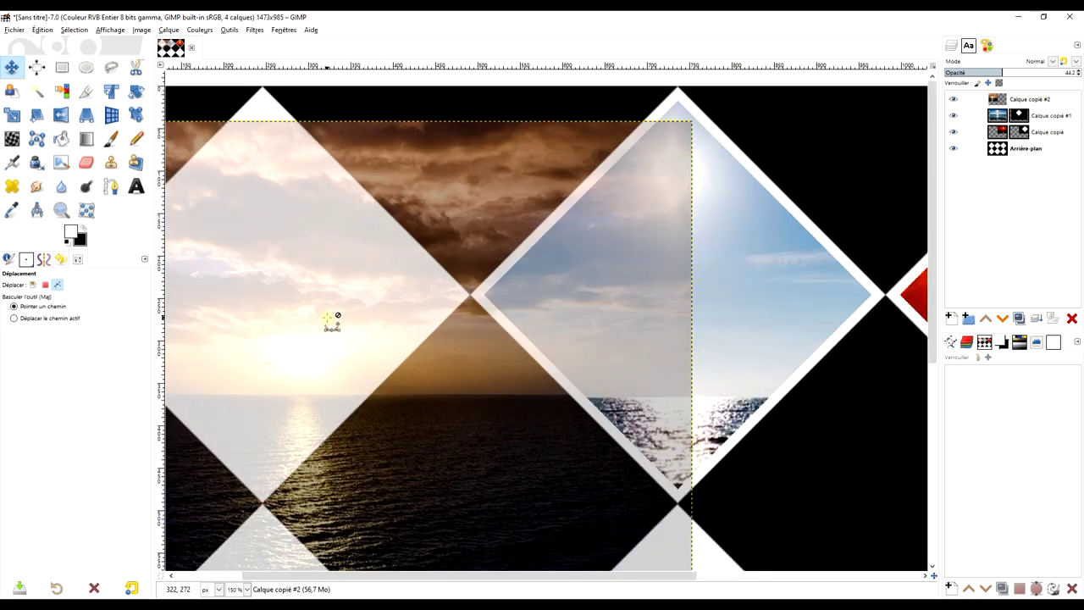
pyautogui.keyDown('ctrl'); pyautogui.scroll(-1, 329, 317); pyautogui.keyUp('ctrl')
pyautogui.keyDown('ctrl'); pyautogui.scroll(1, 467, 288); pyautogui.keyUp('ctrl')
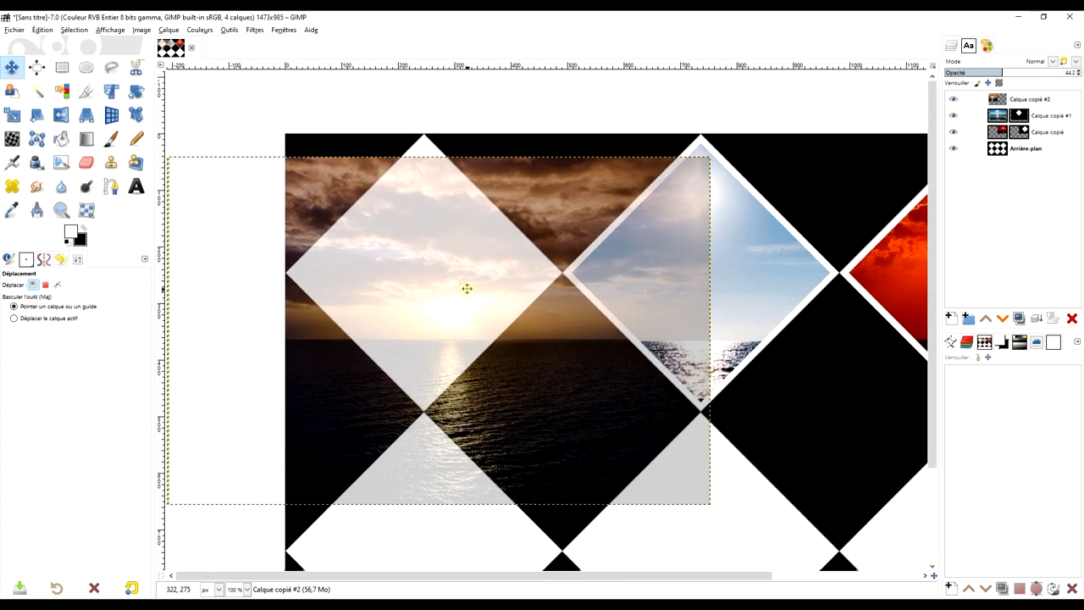
pyautogui.click(16, 118)
# Enlarge the cloudy sunset layer and shift it over the top-left diamond.
pyautogui.click(420, 266)
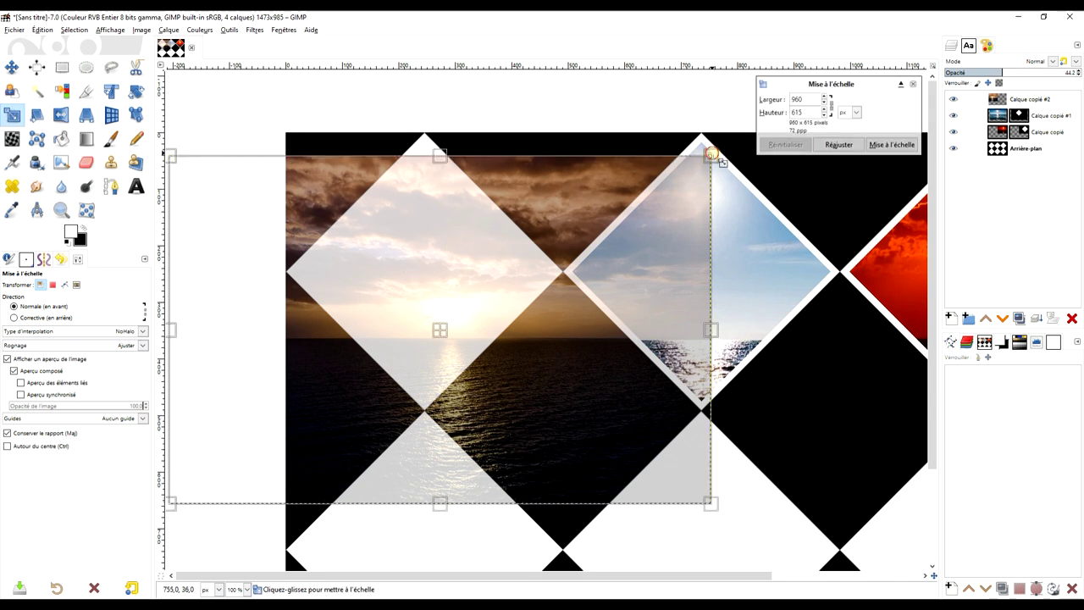
pyautogui.moveTo(711, 154); pyautogui.dragTo(726, 150)
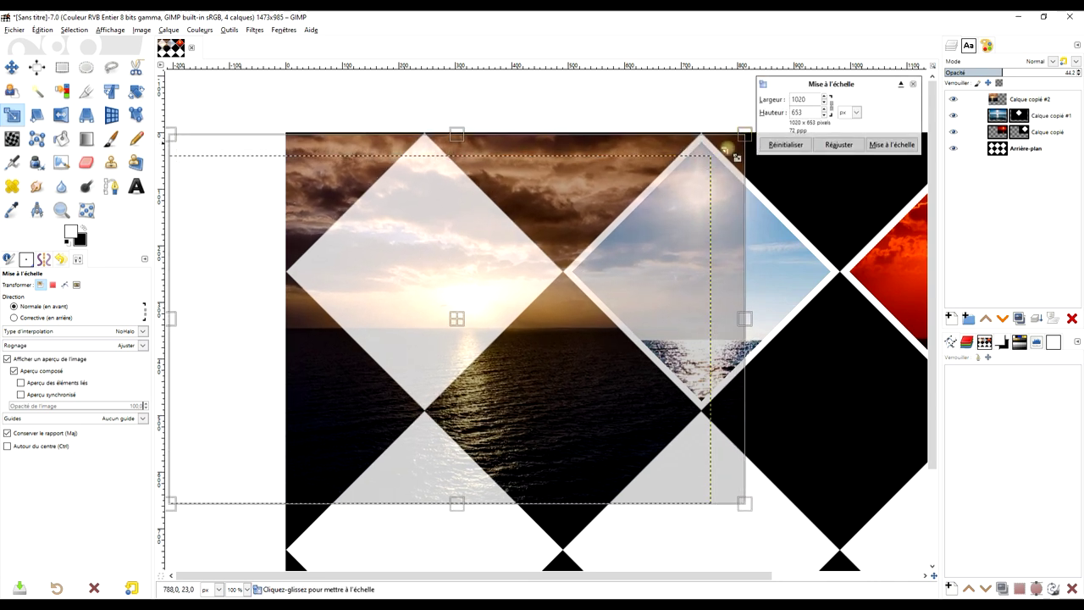
pyautogui.moveTo(462, 328); pyautogui.dragTo(437, 339)
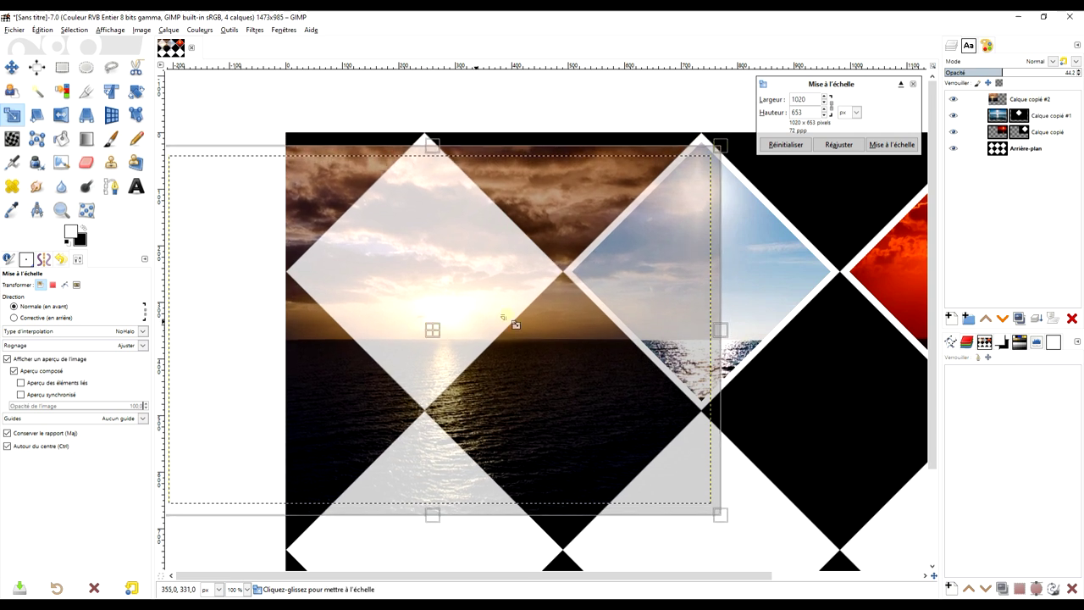
pyautogui.scroll(-1, 514, 324)
pyautogui.moveTo(665, 198); pyautogui.dragTo(673, 182)
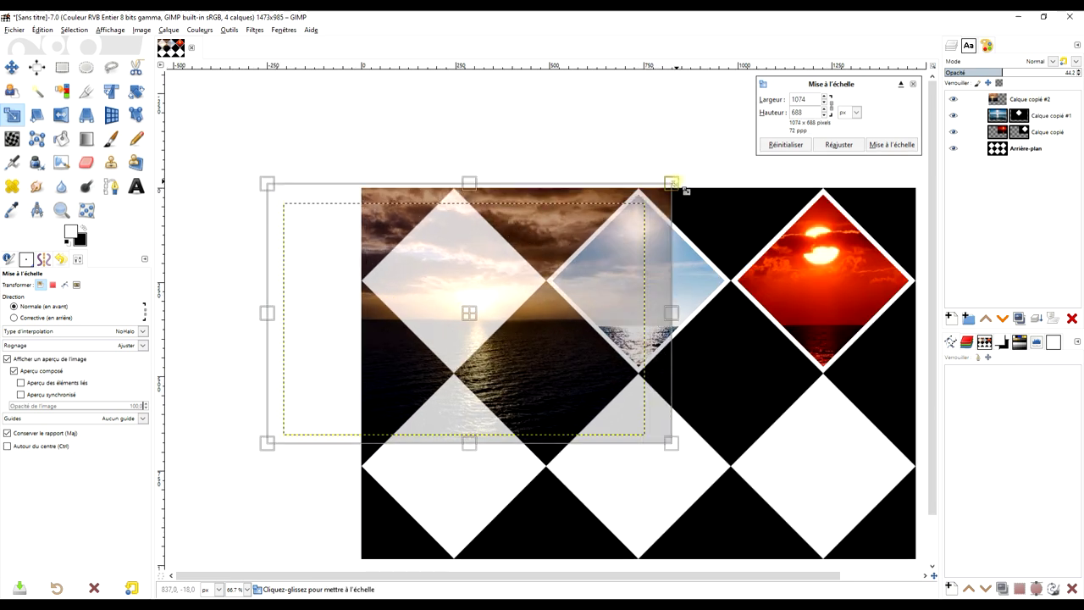
pyautogui.moveTo(468, 318); pyautogui.dragTo(465, 325)
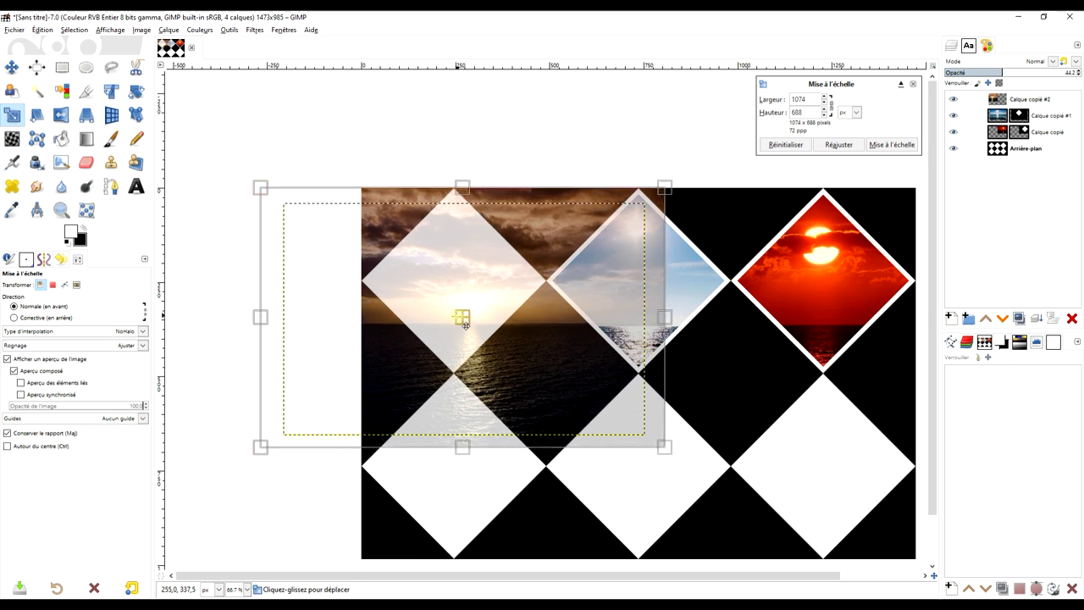
pyautogui.scroll(2, 464, 320)
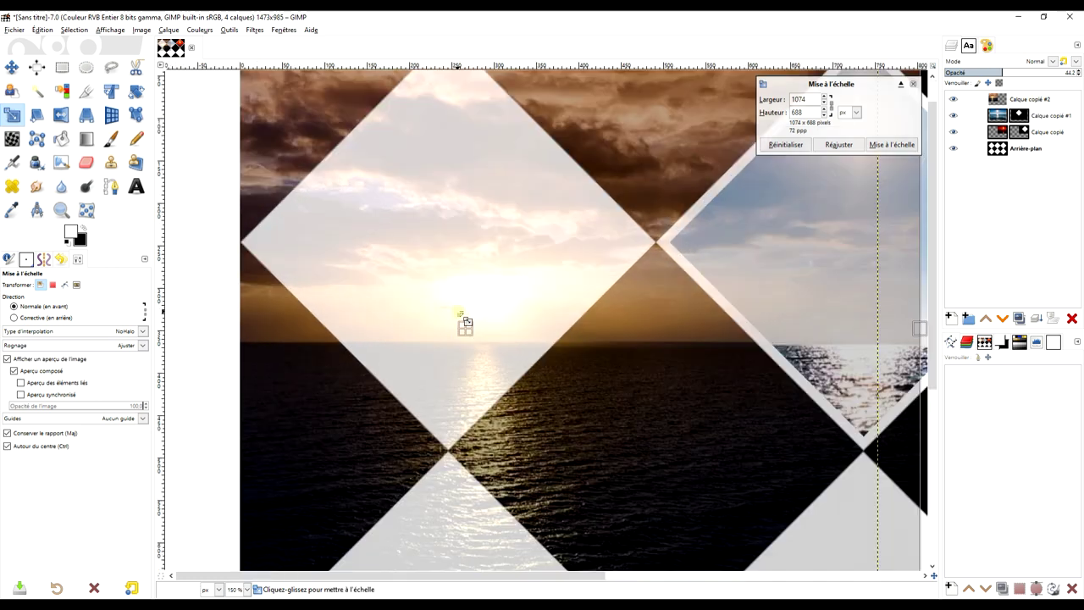
# Fine-tune its position at lower opacity and apply the 1074 × 688 px scale.
pyautogui.moveTo(476, 336); pyautogui.dragTo(473, 338)
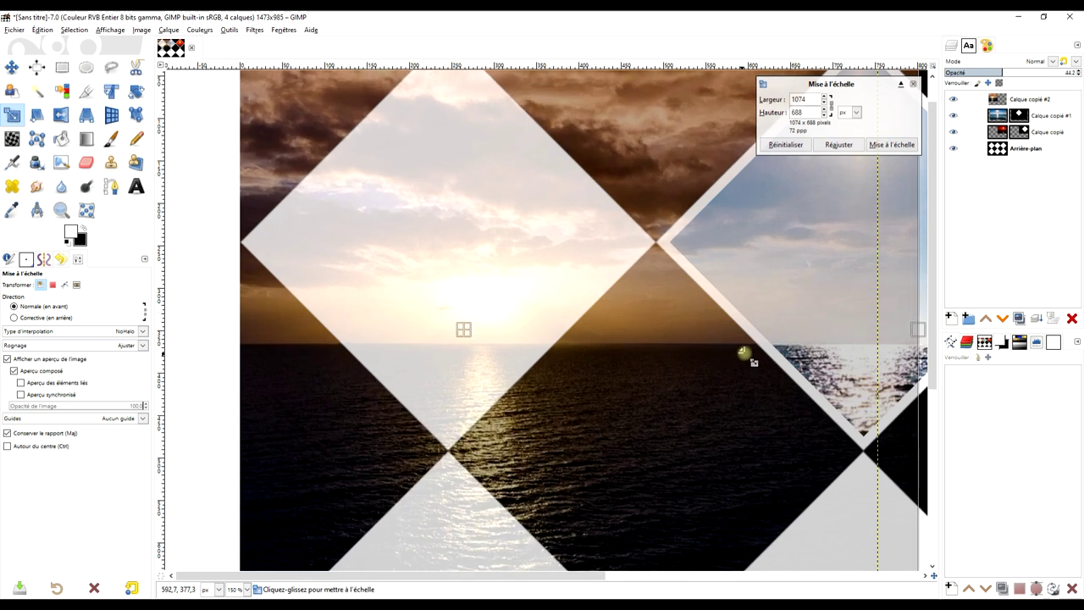
pyautogui.scroll(1, 744, 353)
pyautogui.moveTo(378, 338); pyautogui.dragTo(379, 338)
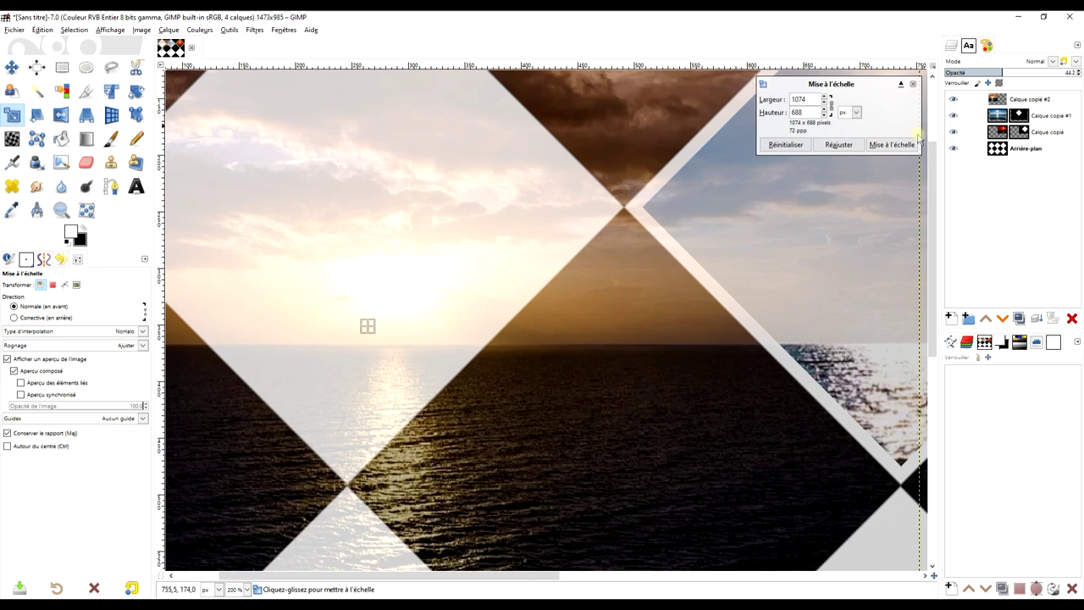
pyautogui.keyDown('ctrl'); pyautogui.scroll(-1, 390, 350); pyautogui.keyUp('ctrl')
pyautogui.moveTo(435, 346)
pyautogui.mouseDown()
pyautogui.moveTo(566, 330)
pyautogui.moveTo(487, 329)
pyautogui.mouseUp()
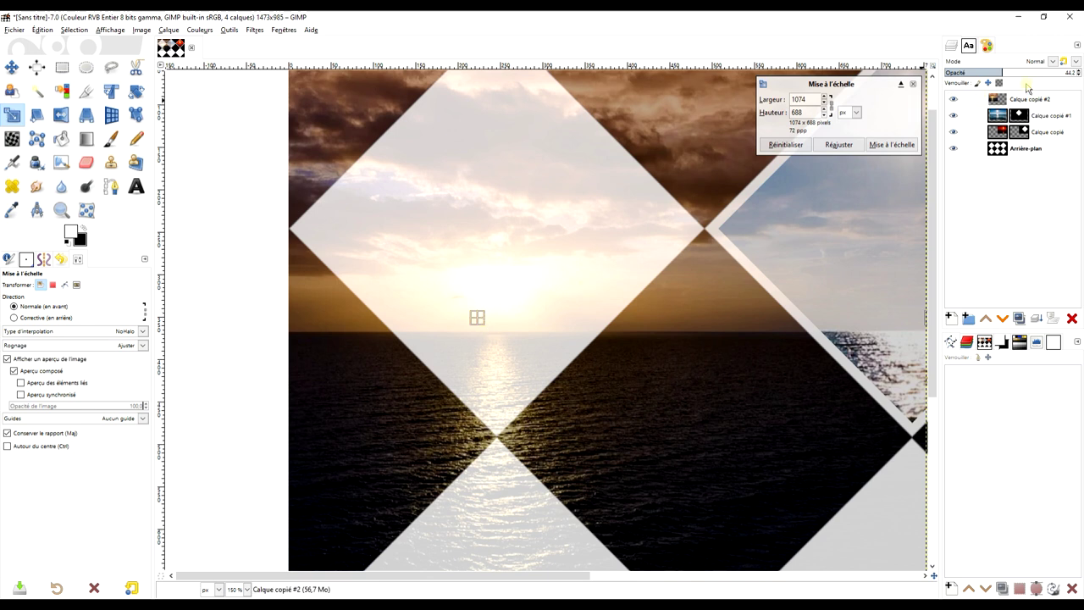
pyautogui.moveTo(1013, 71)
pyautogui.mouseDown()
pyautogui.moveTo(982, 72)
pyautogui.moveTo(1006, 73)
pyautogui.mouseUp()
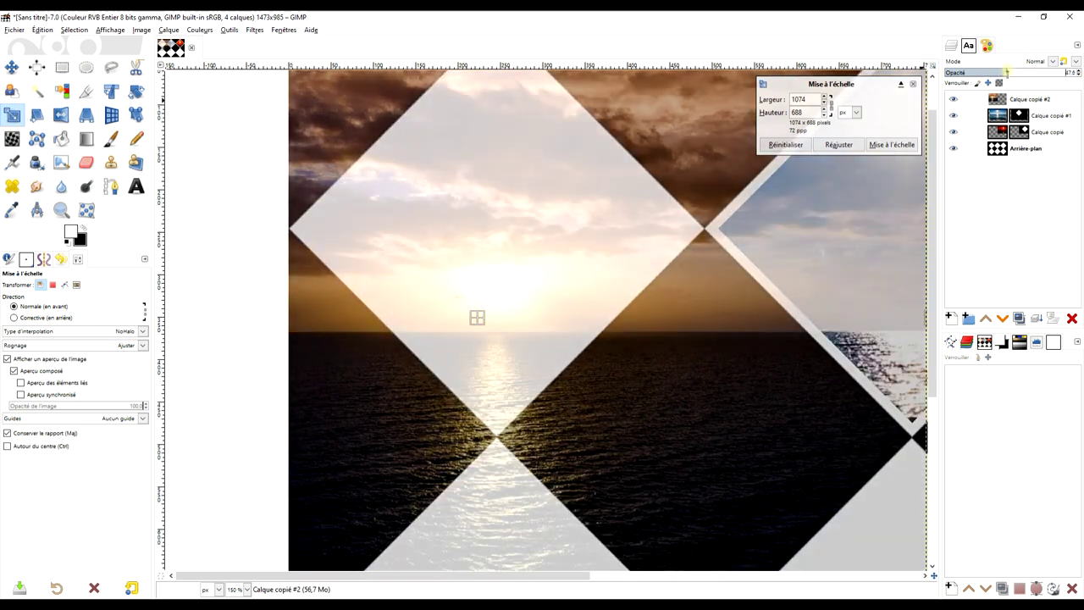
pyautogui.click(892, 144)
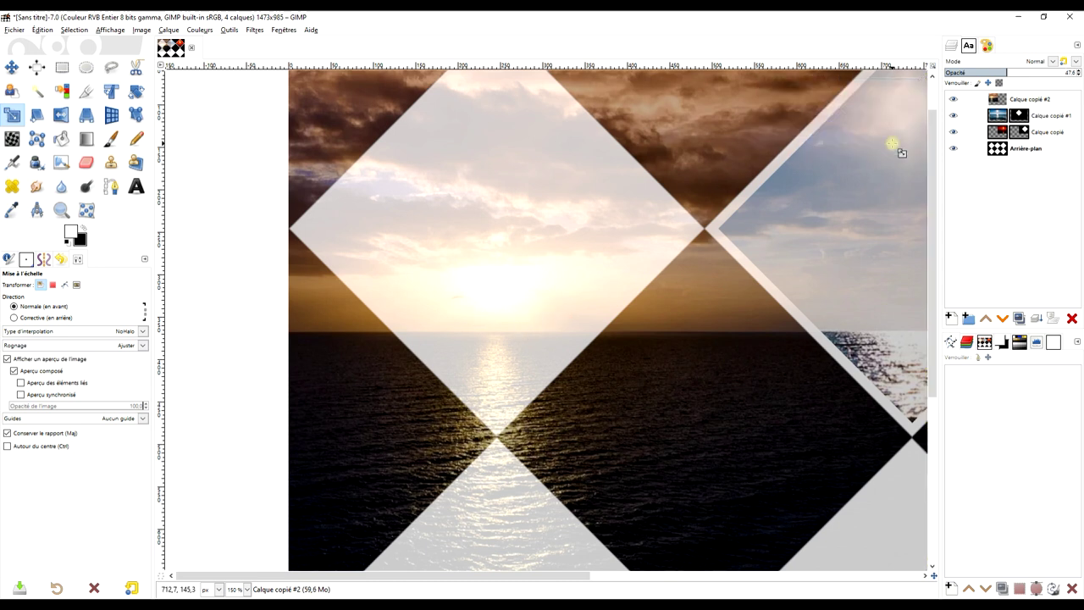
# Fuzzy-select the top-left white diamond on Arrière-plan and shrink the selection inward.
pyautogui.click(37, 93)
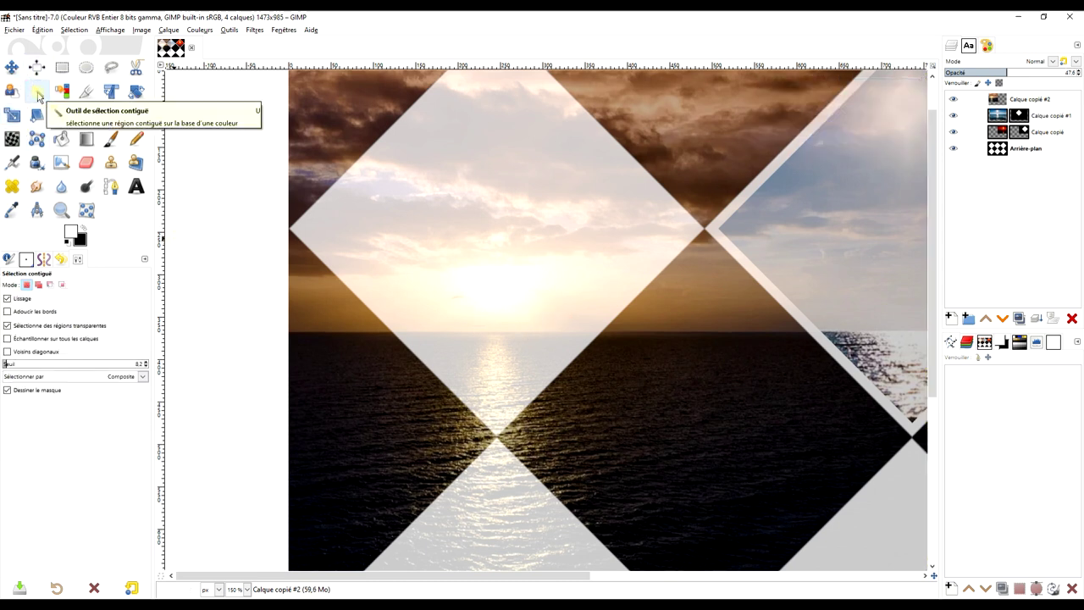
pyautogui.click(1025, 149)
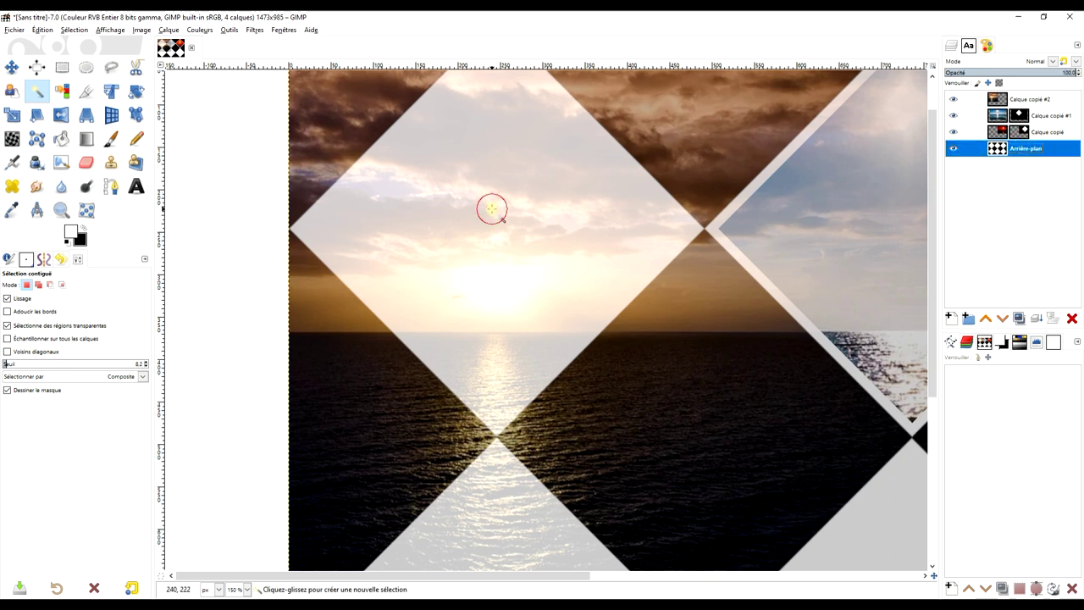
pyautogui.click(492, 209)
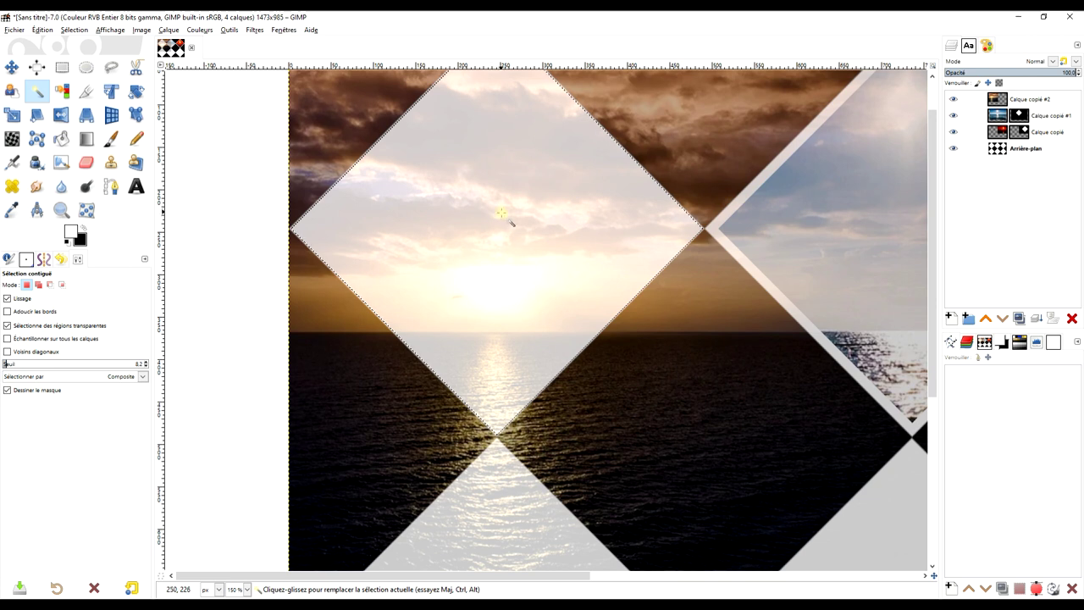
pyautogui.click(73, 29)
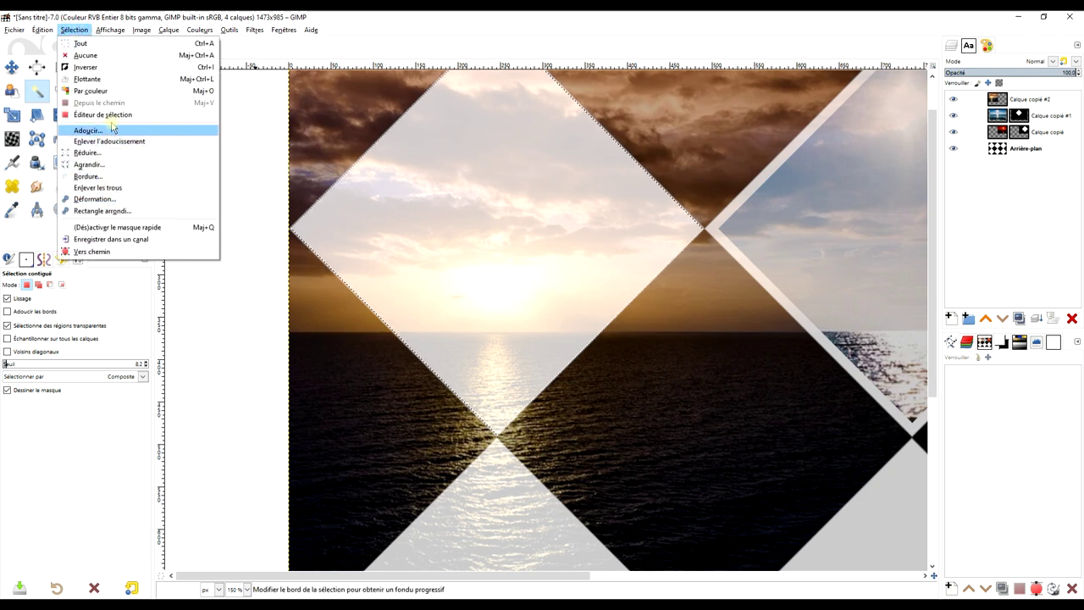
pyautogui.click(85, 152)
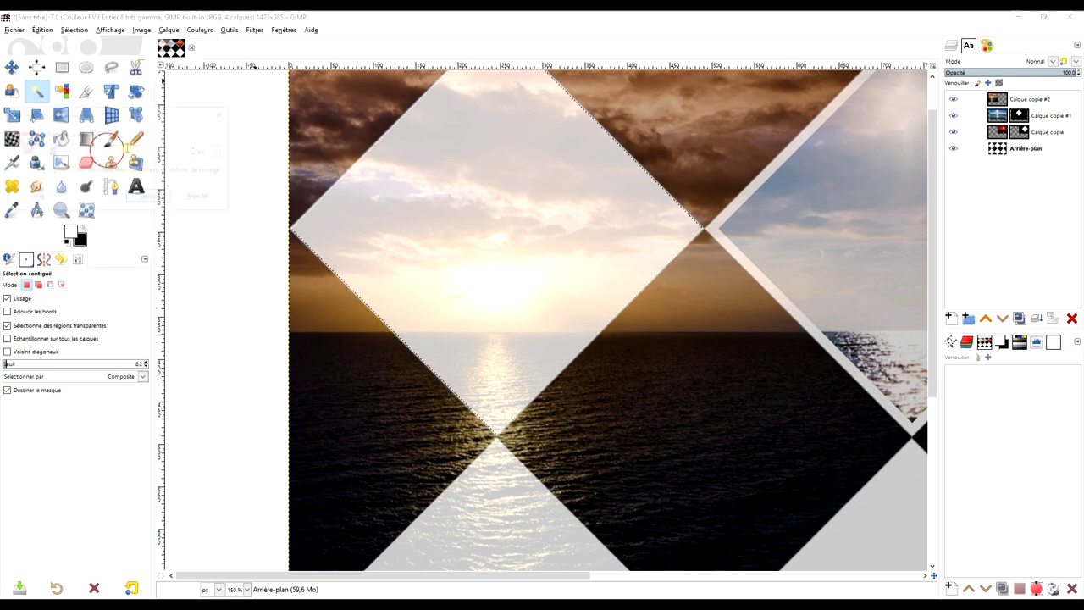
pyautogui.click(150, 195)
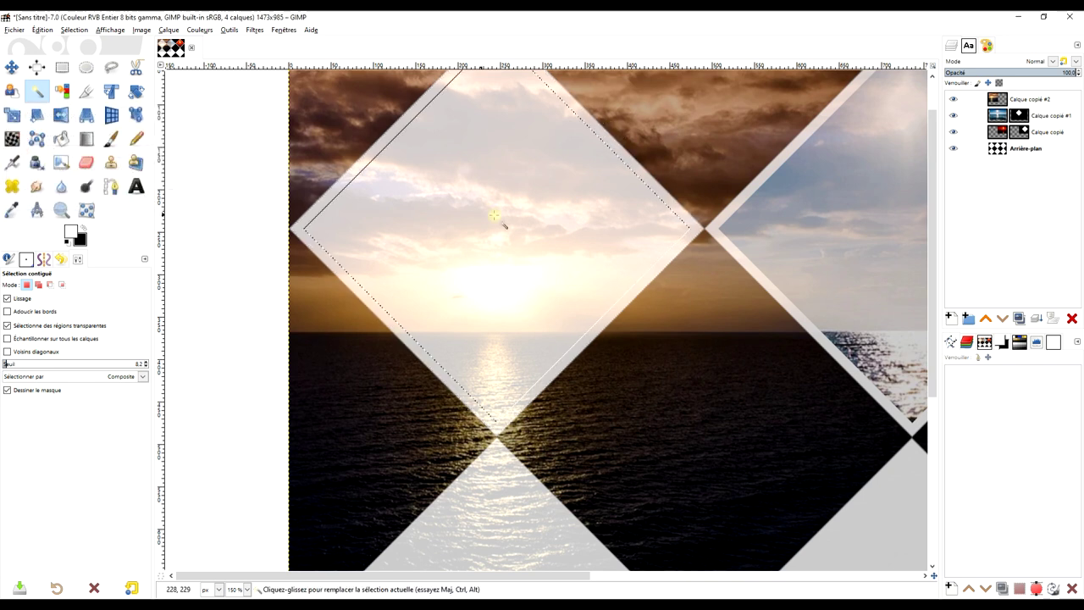
# Add a selection-based layer mask to the cloudy sunset layer and set its opacity to 100.
pyautogui.rightClick(992, 102)
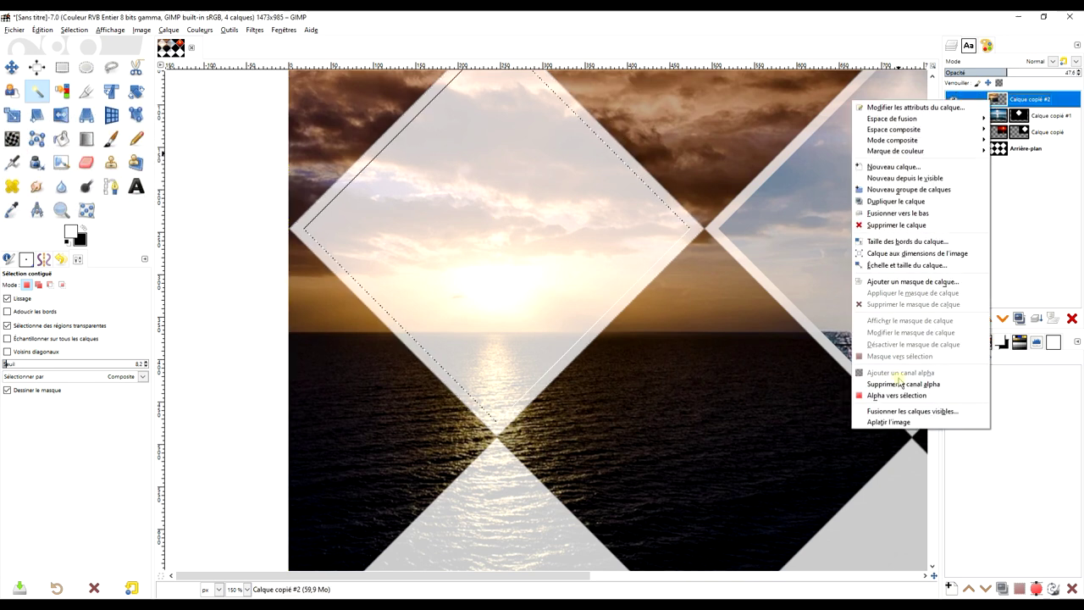
pyautogui.click(918, 282)
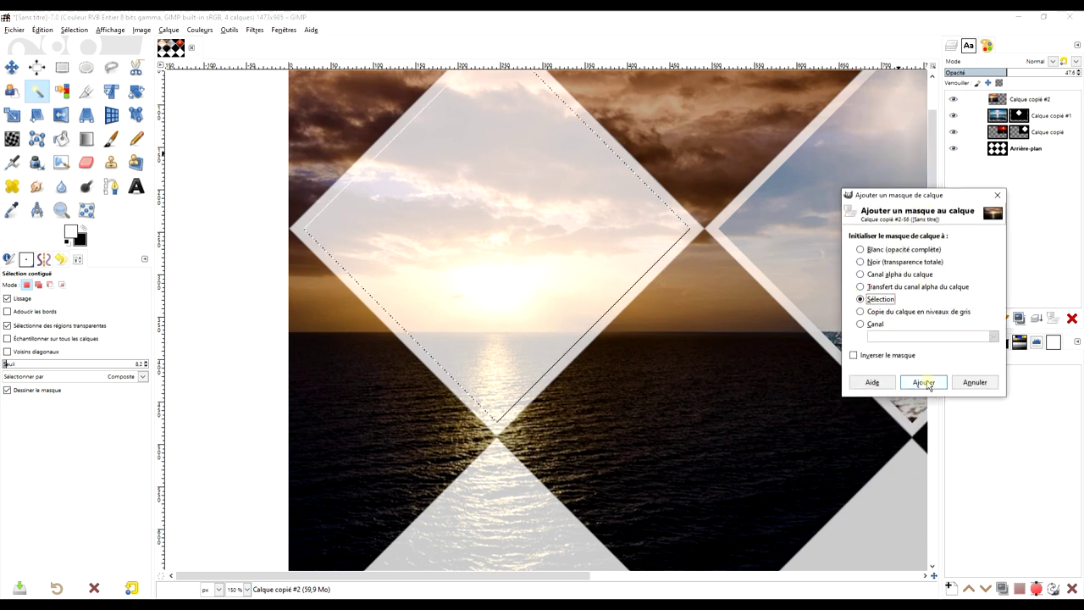
pyautogui.click(923, 382)
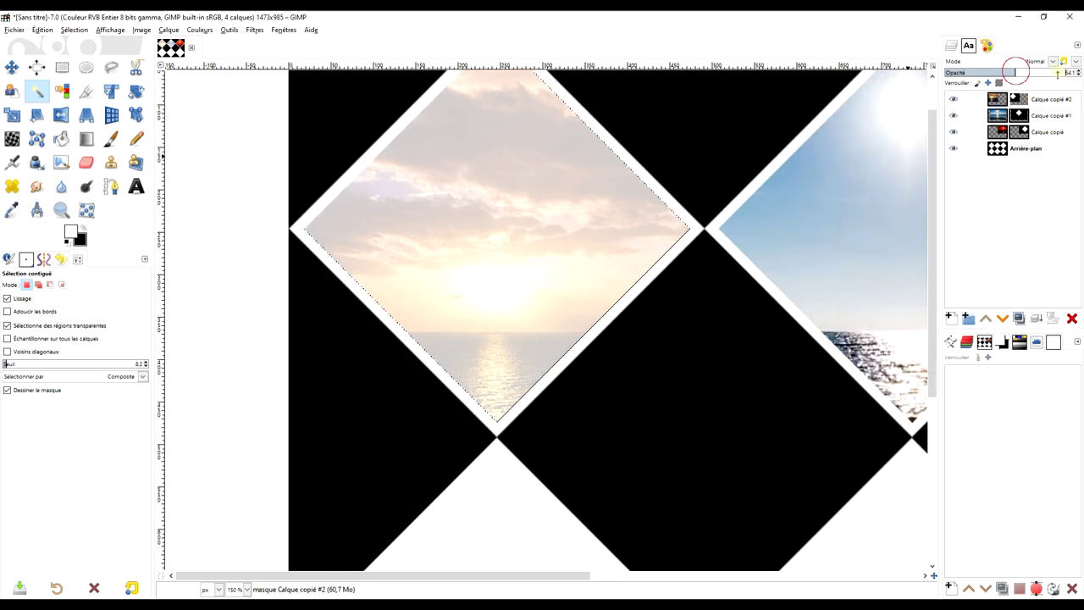
pyautogui.moveTo(1016, 74); pyautogui.dragTo(1078, 74)
pyautogui.scroll(-5, 837, 230)
pyautogui.scroll(2, 678, 279)
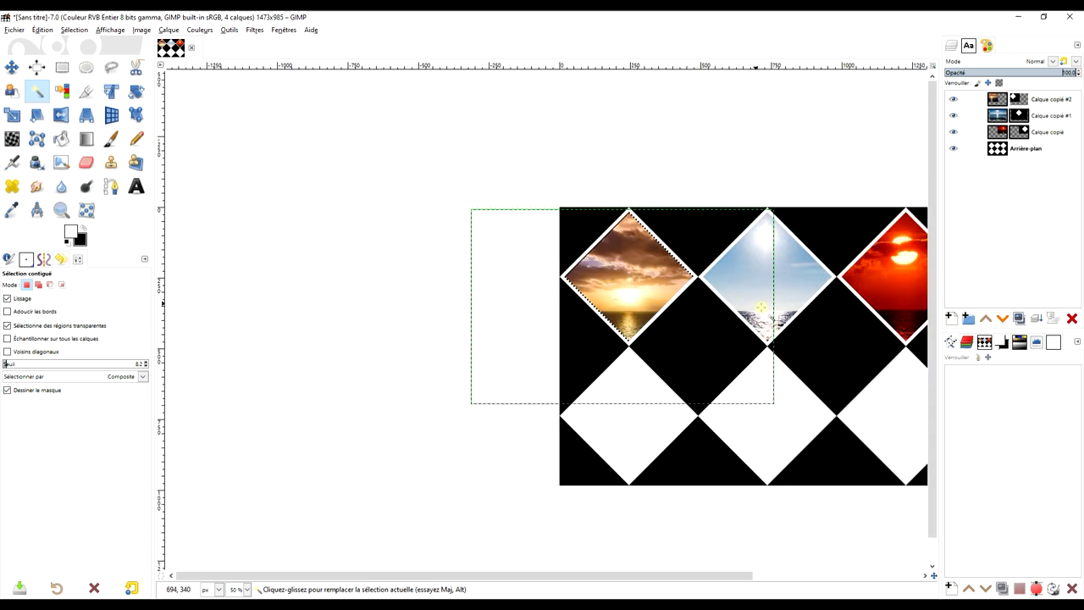
pyautogui.scroll(2, 651, 290)
pyautogui.scroll(-2, 779, 305)
pyautogui.scroll(-1, 789, 303)
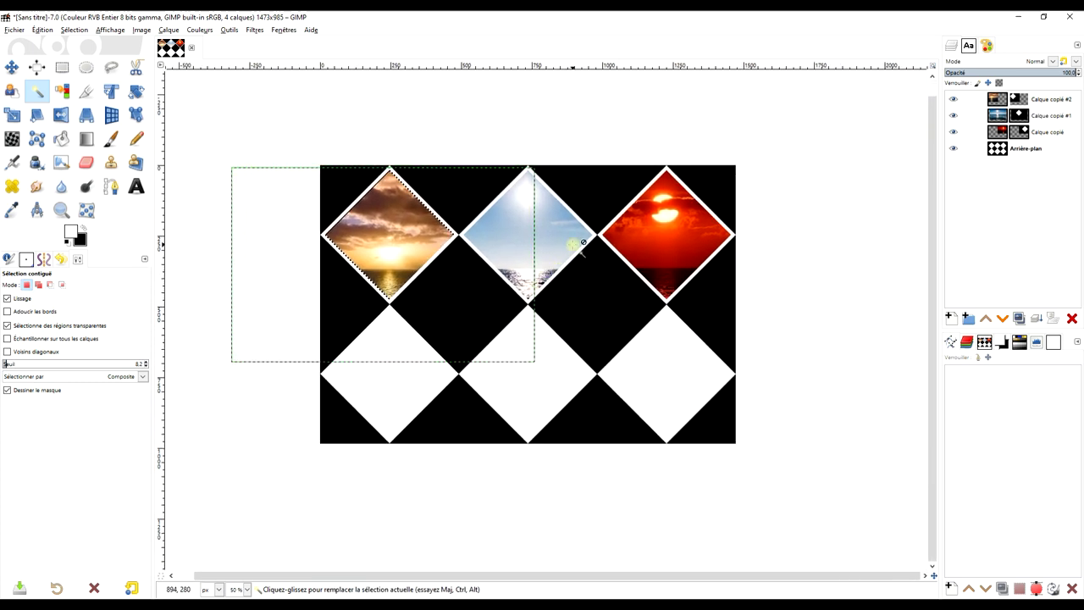
pyautogui.scroll(3, 581, 271)
pyautogui.scroll(-2, 576, 273)
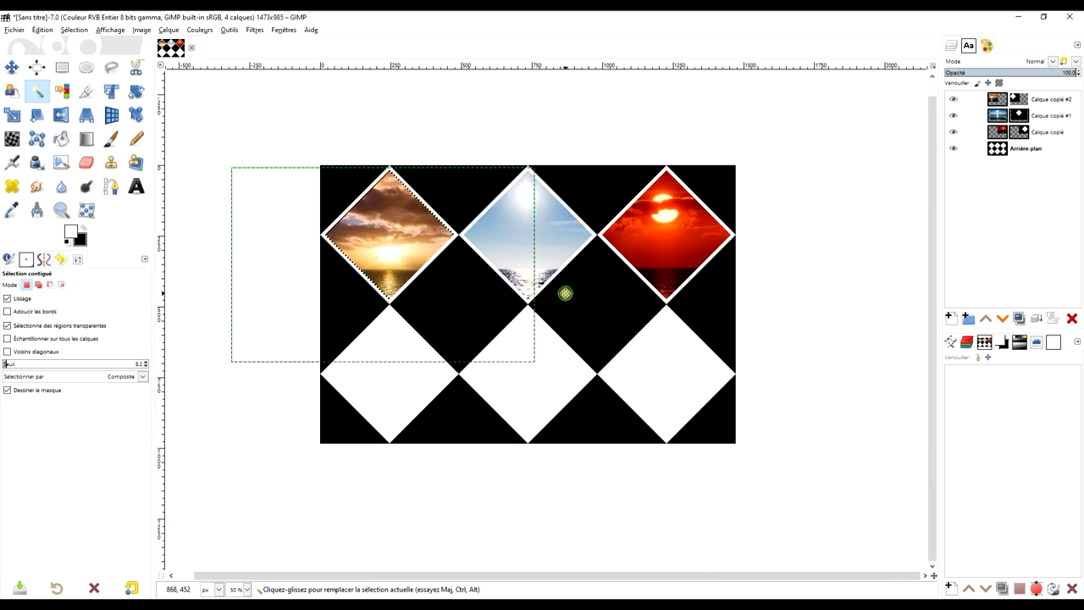
pyautogui.hscroll(1, 559, 292)
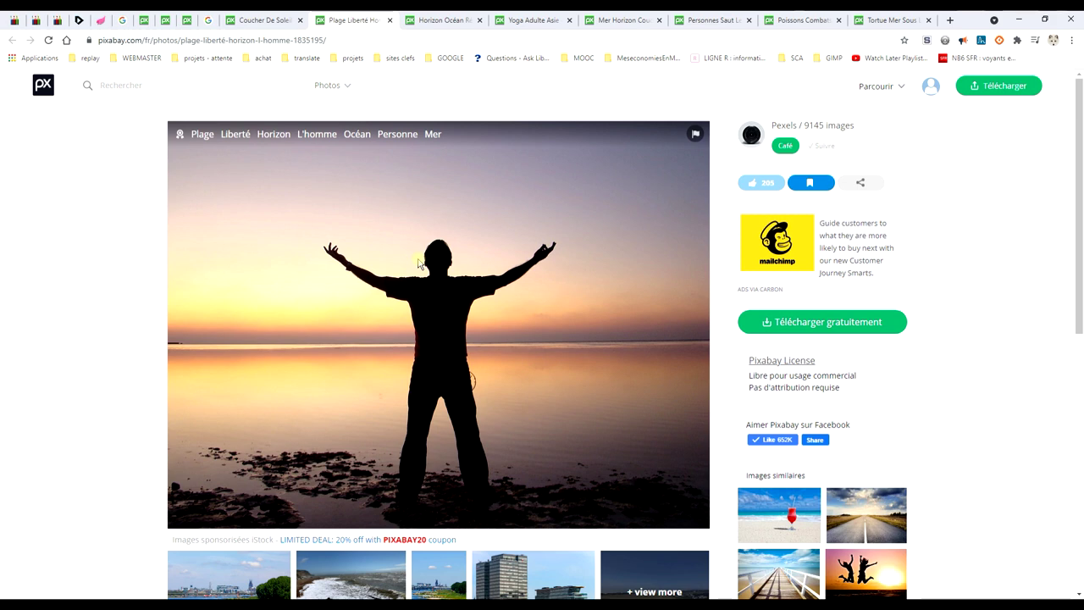
# Copy the man-silhouette photo from the Pixabay page in Chrome.
pyautogui.rightClick(418, 264)
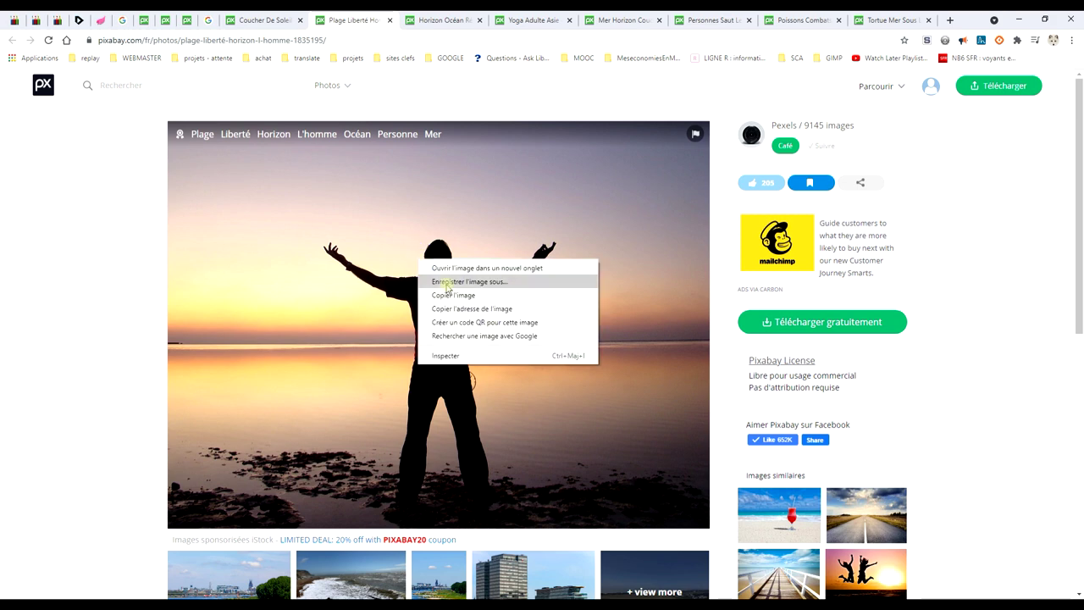
pyautogui.click(462, 296)
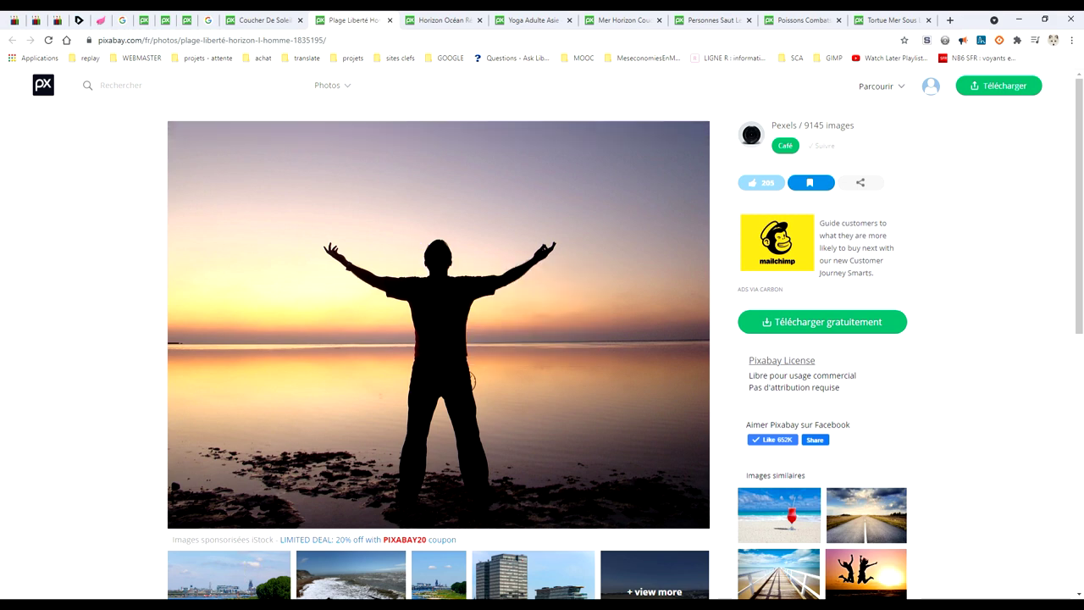
pyautogui.click(42, 29)
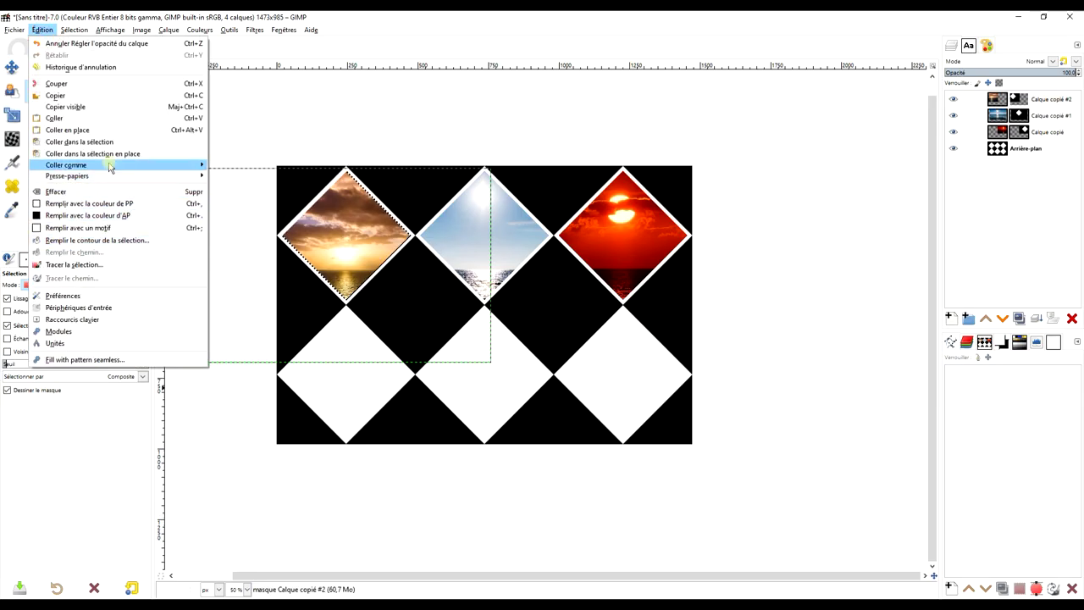
# Paste the silhouette photo as a new layer and clear the selection.
pyautogui.moveTo(66, 166)
pyautogui.click(263, 165)
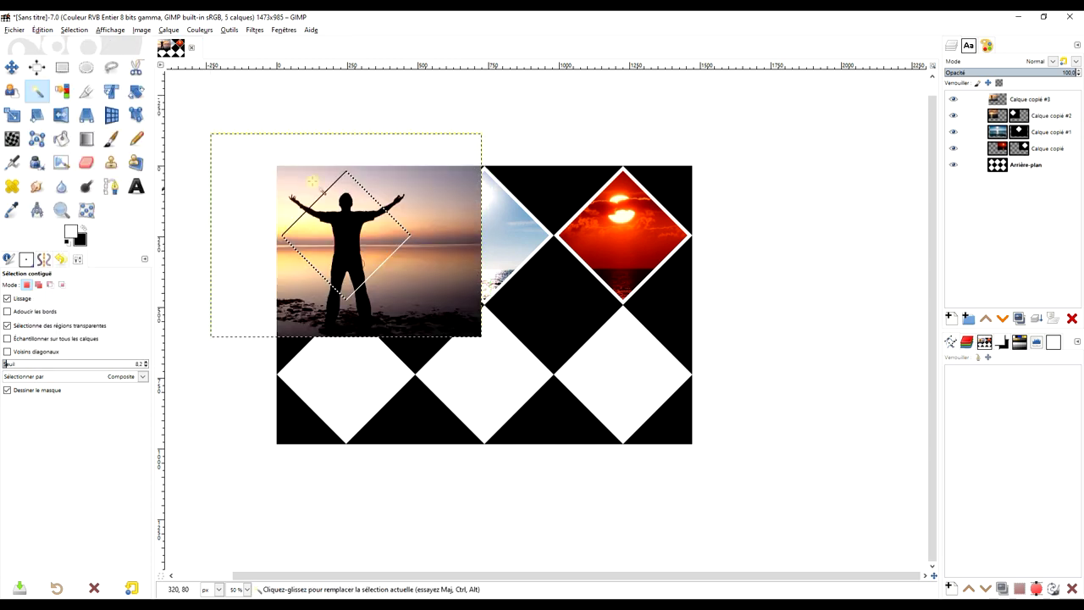
pyautogui.click(74, 32)
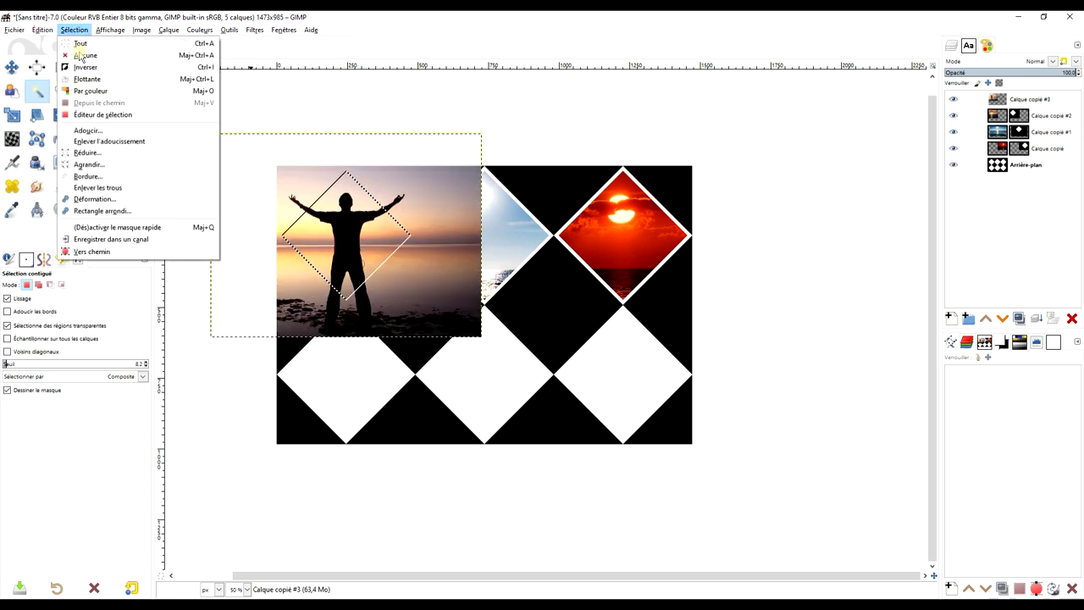
pyautogui.click(85, 63)
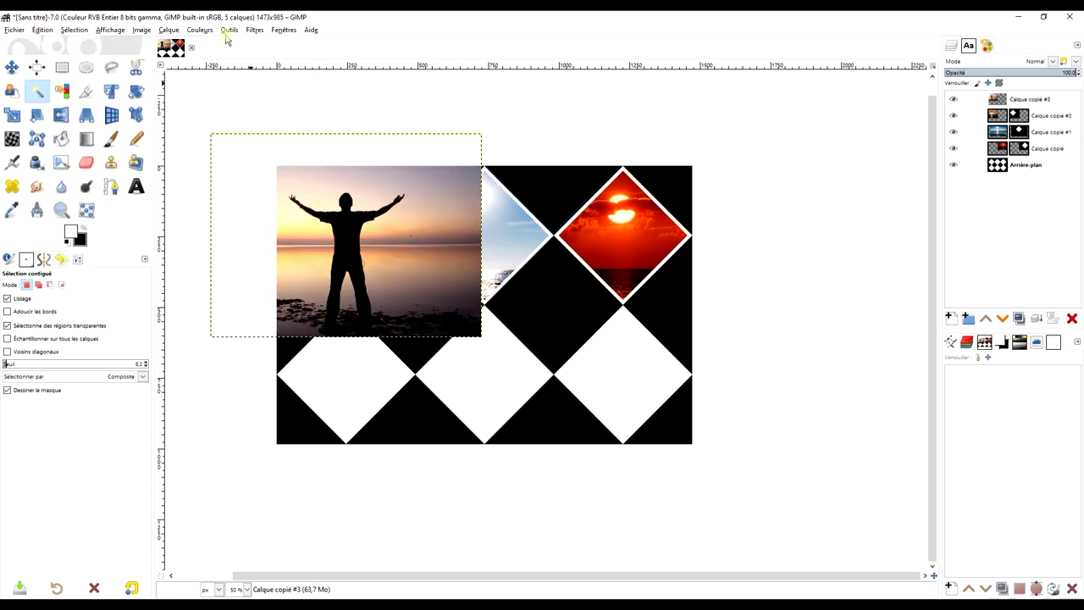
# Move the silhouette layer over the bottom-left diamond and lower its opacity to 24.9.
pyautogui.click(11, 68)
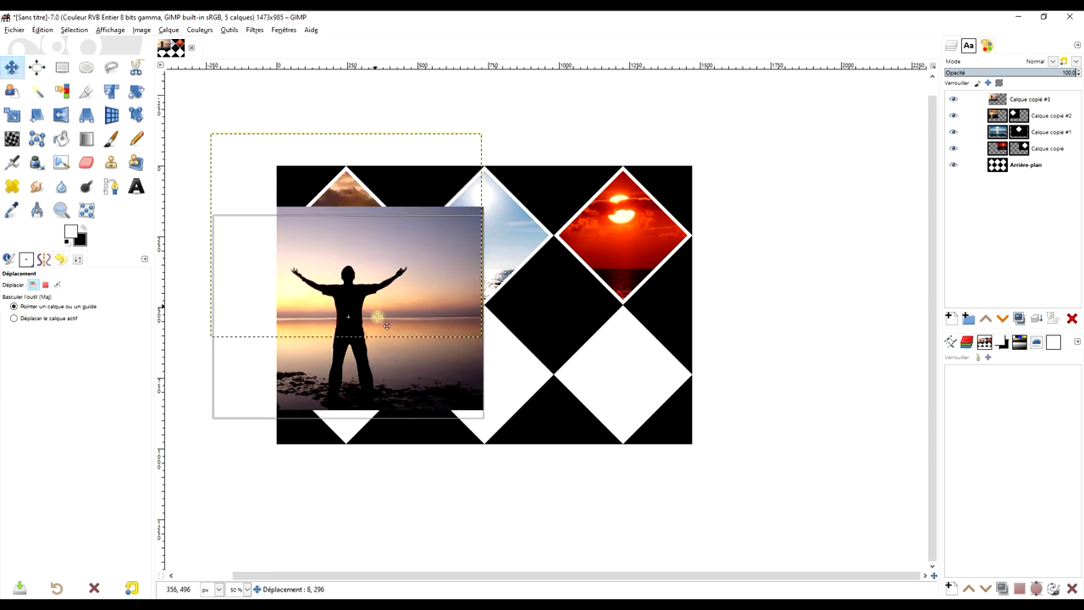
pyautogui.moveTo(385, 232); pyautogui.dragTo(379, 374)
pyautogui.moveTo(1005, 72); pyautogui.dragTo(977, 72)
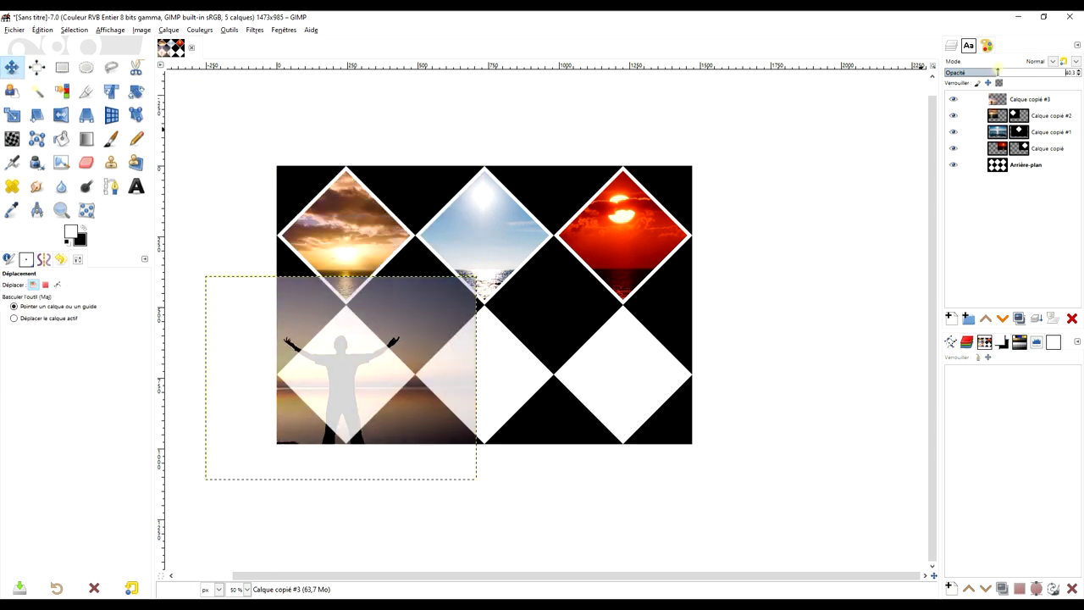
pyautogui.press('1')
pyautogui.keyDown('ctrl'); pyautogui.scroll(1, 381, 421); pyautogui.keyUp('ctrl')
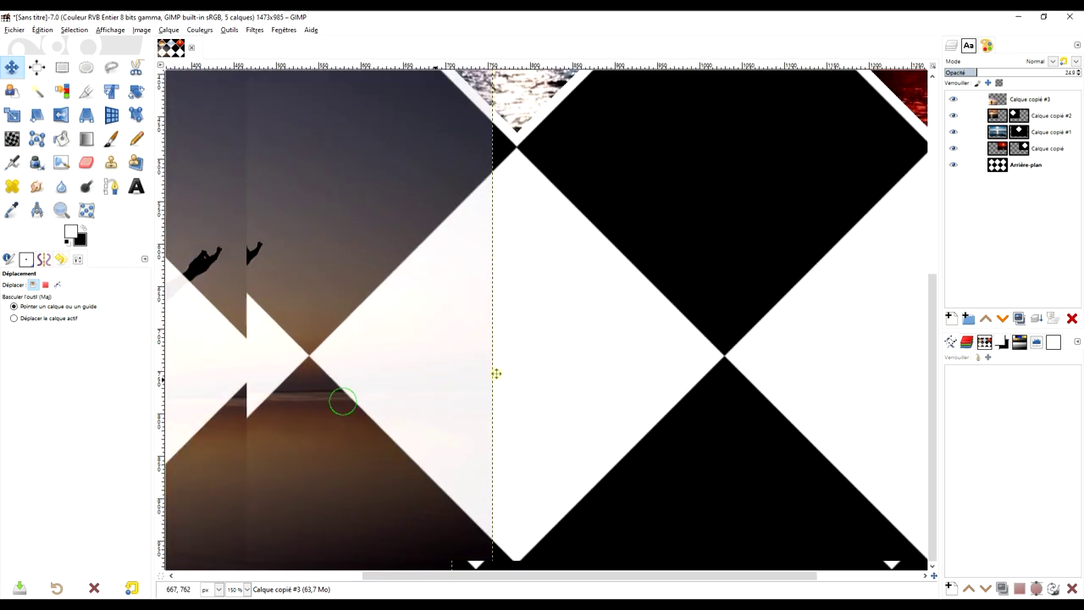
pyautogui.keyDown('ctrl'); pyautogui.scroll(-2, 737, 305); pyautogui.keyUp('ctrl')
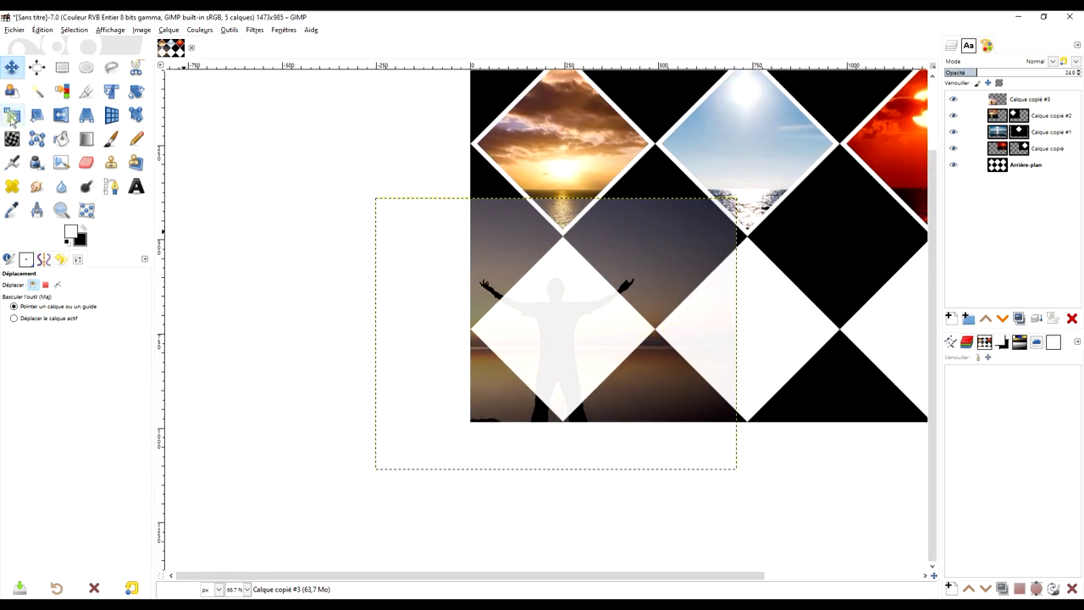
pyautogui.click(12, 116)
# Shrink the silhouette photo to roughly the diamond's size and position it over the left diamond.
pyautogui.click(560, 326)
pyautogui.moveTo(734, 469); pyautogui.dragTo(619, 381)
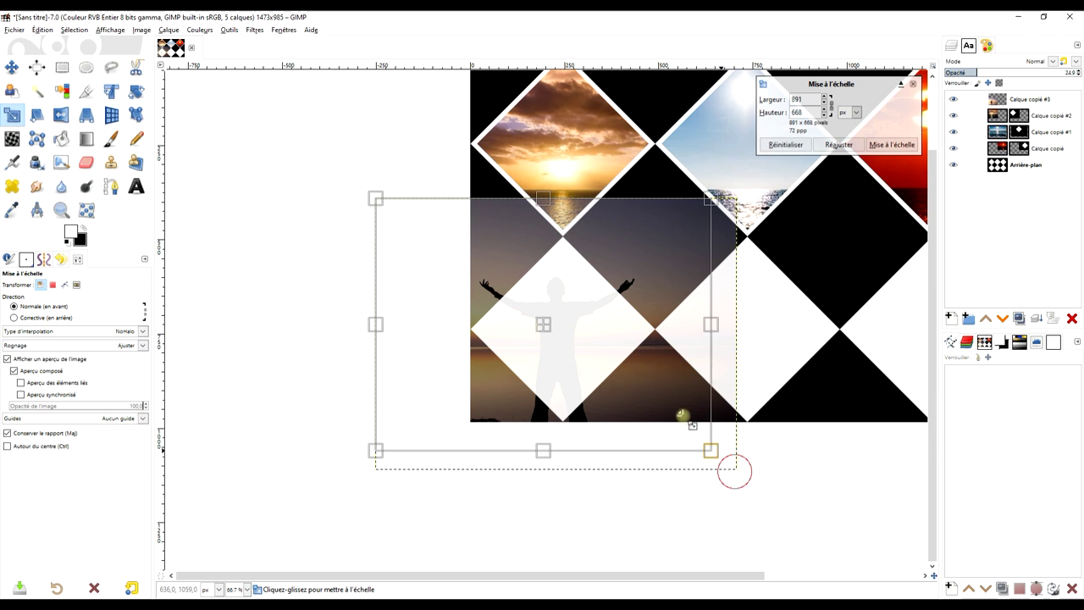
pyautogui.moveTo(510, 302); pyautogui.dragTo(571, 338)
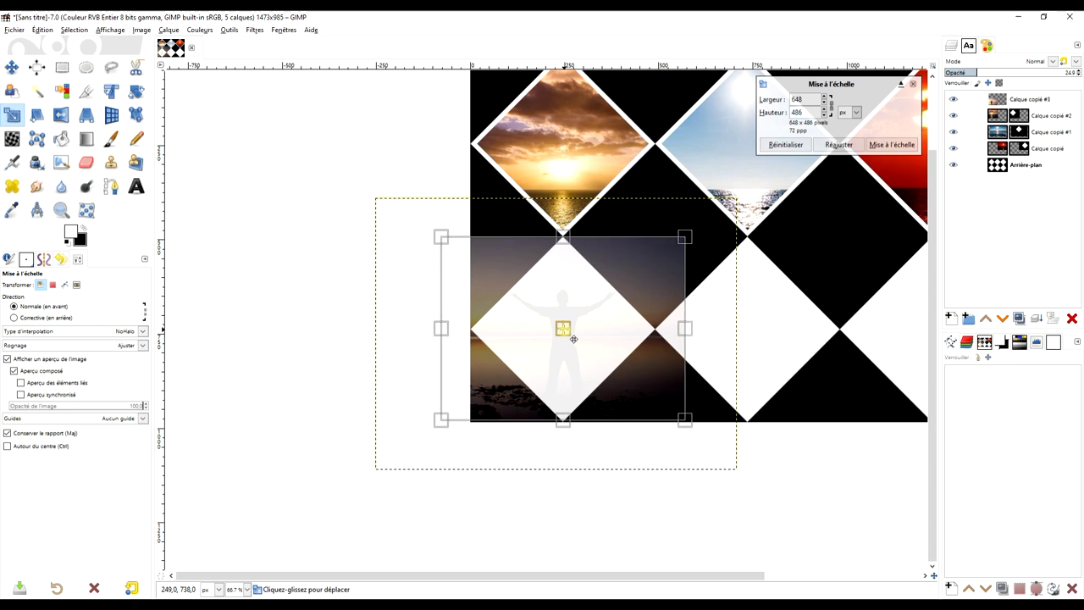
pyautogui.keyDown('ctrl'); pyautogui.scroll(1, 610, 376); pyautogui.keyUp('ctrl')
pyautogui.moveTo(726, 446); pyautogui.dragTo(693, 421)
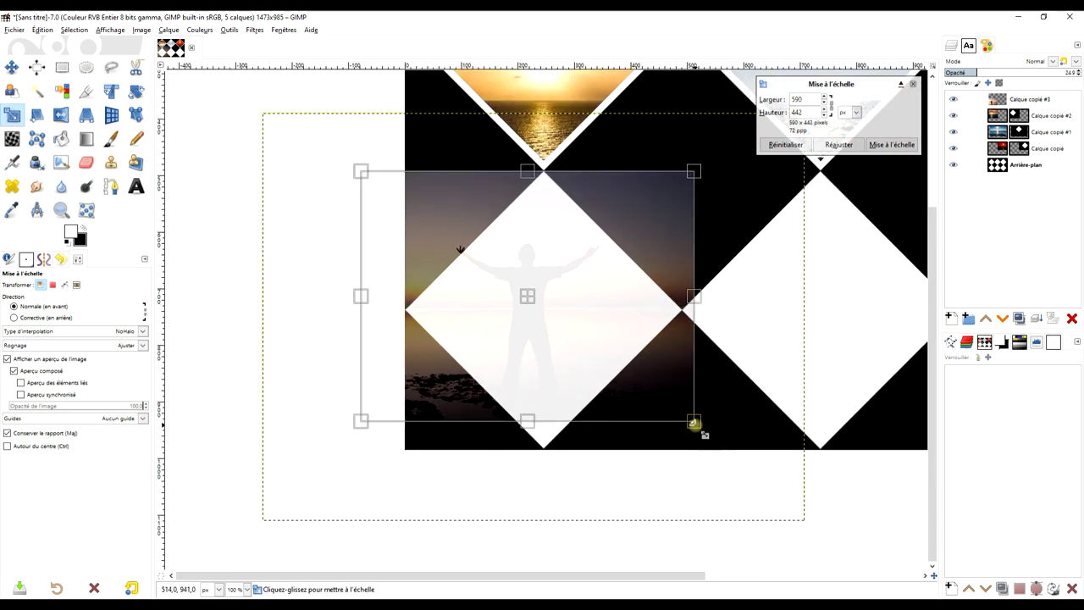
pyautogui.moveTo(544, 303); pyautogui.dragTo(556, 332)
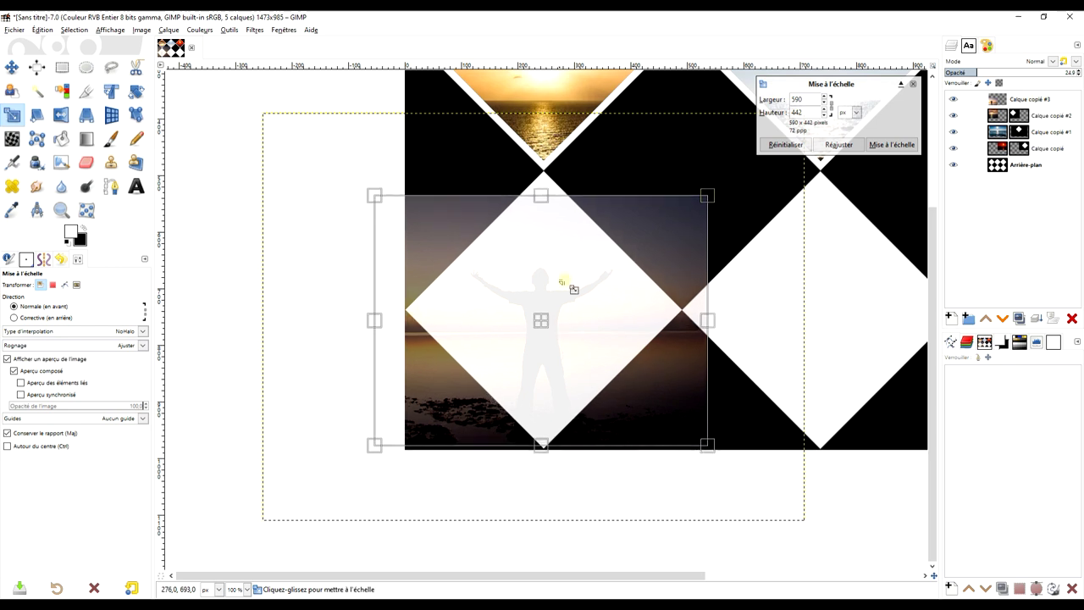
# Fine-tune the silhouette layer to 659×494 px, centred on the left diamond, and apply the scale.
pyautogui.moveTo(705, 195); pyautogui.dragTo(728, 180)
pyautogui.moveTo(558, 319); pyautogui.dragTo(548, 313)
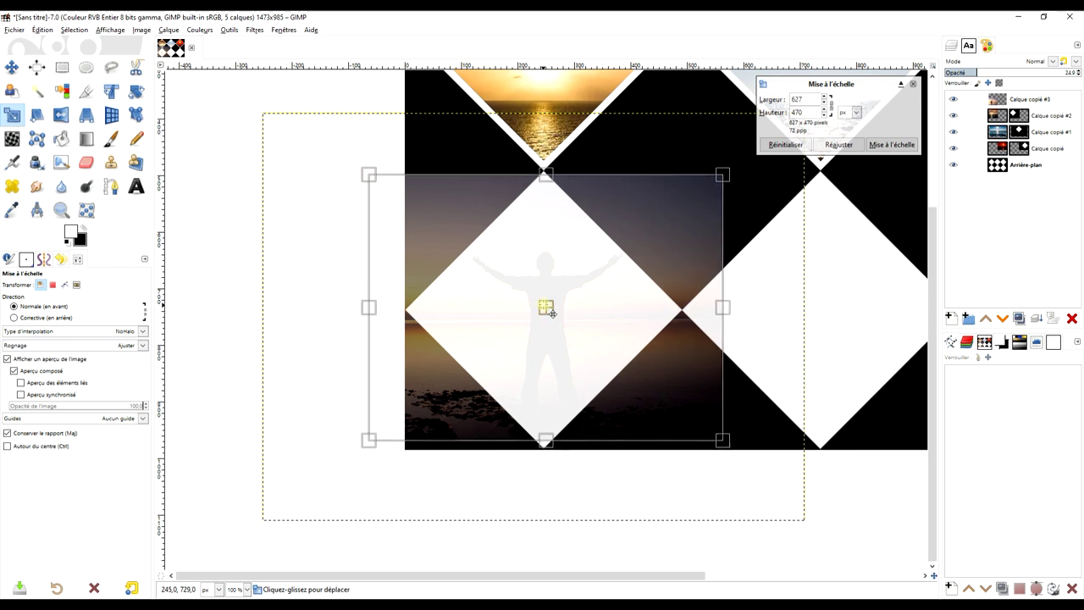
pyautogui.moveTo(366, 441); pyautogui.dragTo(358, 447)
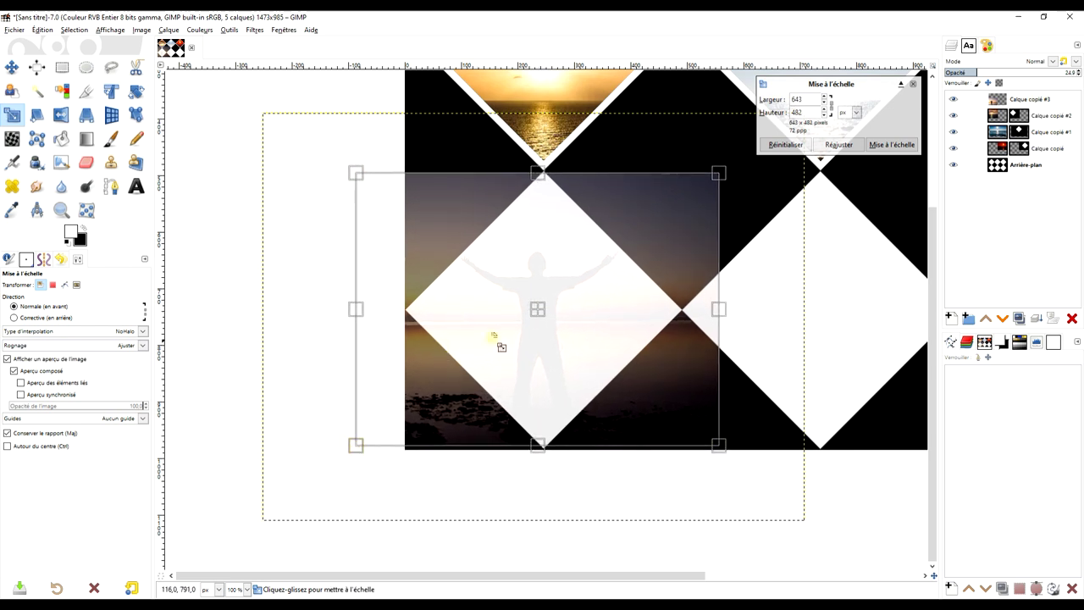
pyautogui.moveTo(545, 319); pyautogui.dragTo(553, 325)
pyautogui.moveTo(730, 178); pyautogui.dragTo(737, 172)
pyautogui.moveTo(556, 319); pyautogui.dragTo(549, 318)
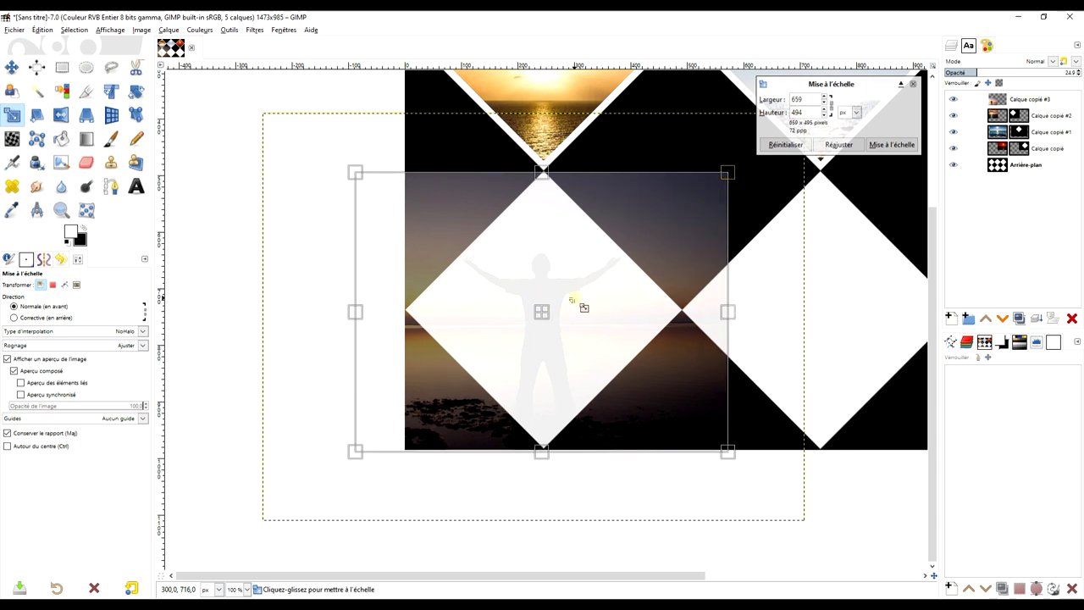
pyautogui.moveTo(554, 318); pyautogui.dragTo(556, 318)
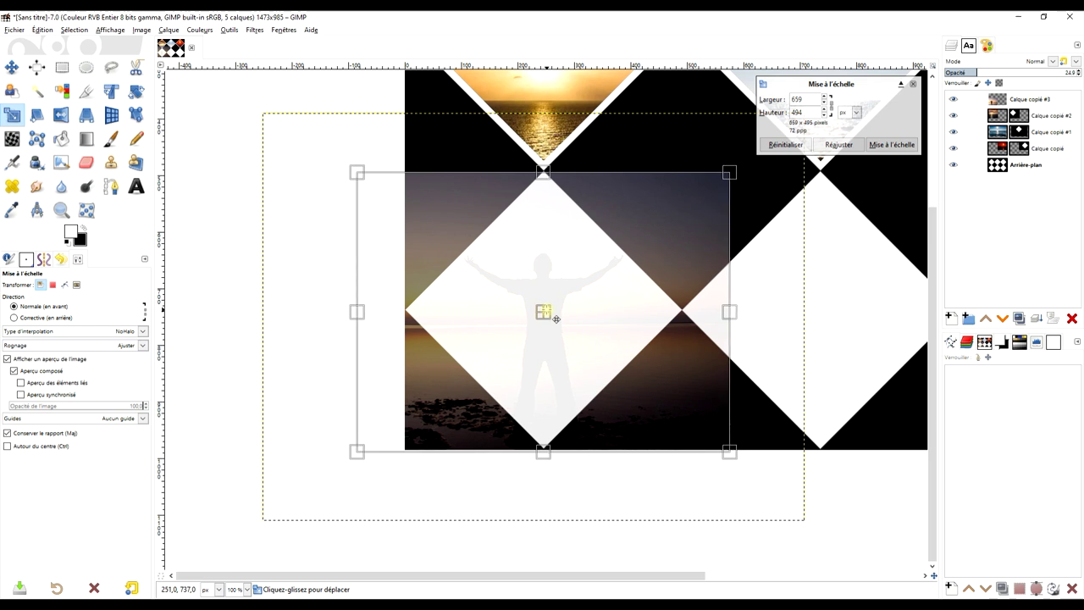
pyautogui.click(892, 144)
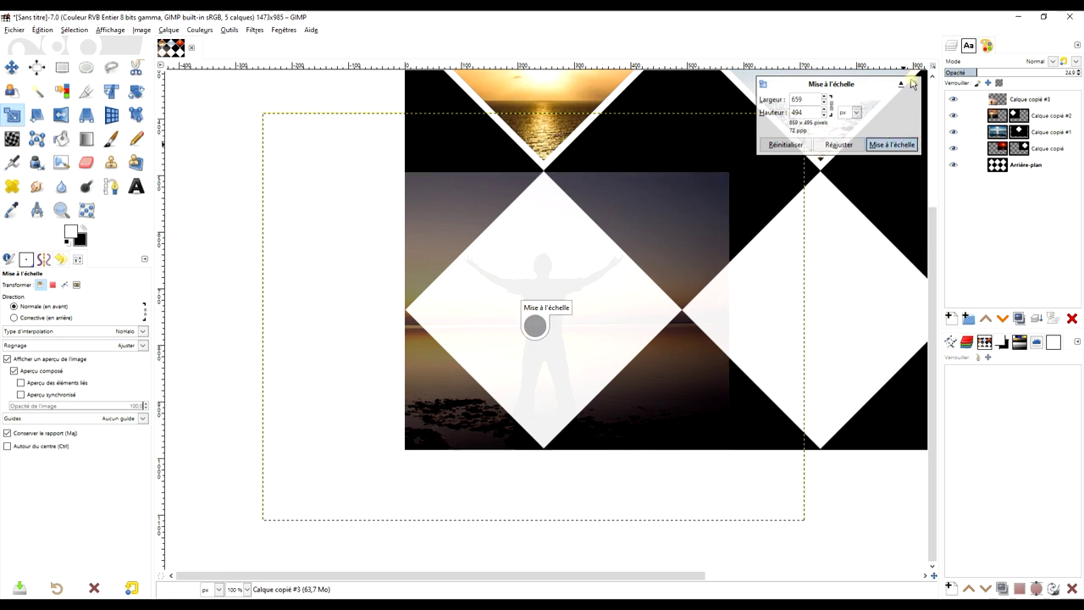
# Fuzzy-select the left white diamond on Arrière-plan and shrink the selection.
pyautogui.scroll(-1, 691, 267)
pyautogui.scroll(1, 691, 263)
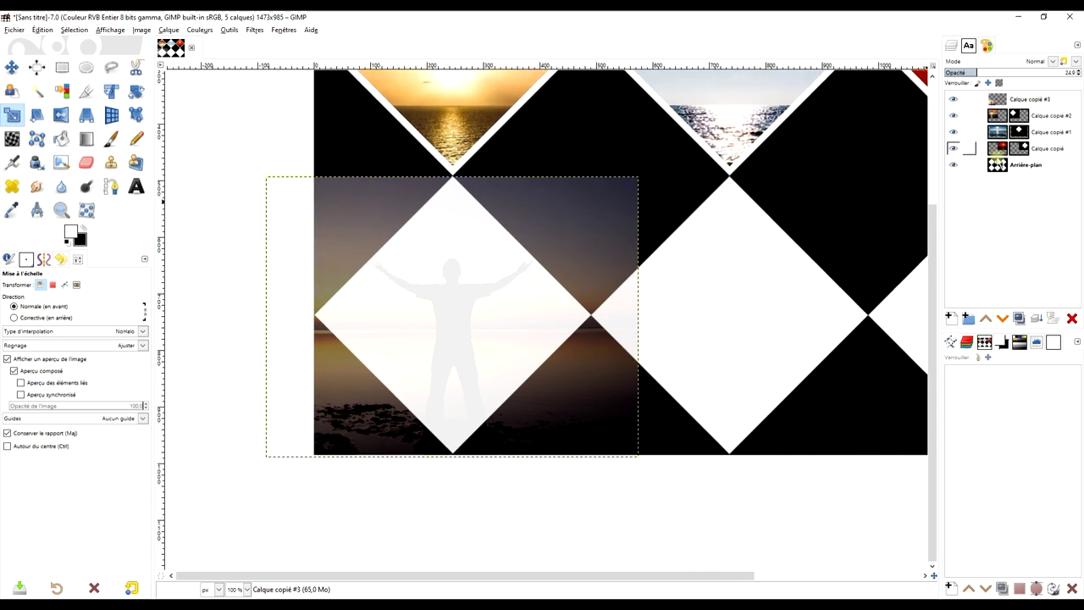
pyautogui.click(976, 165)
pyautogui.click(37, 91)
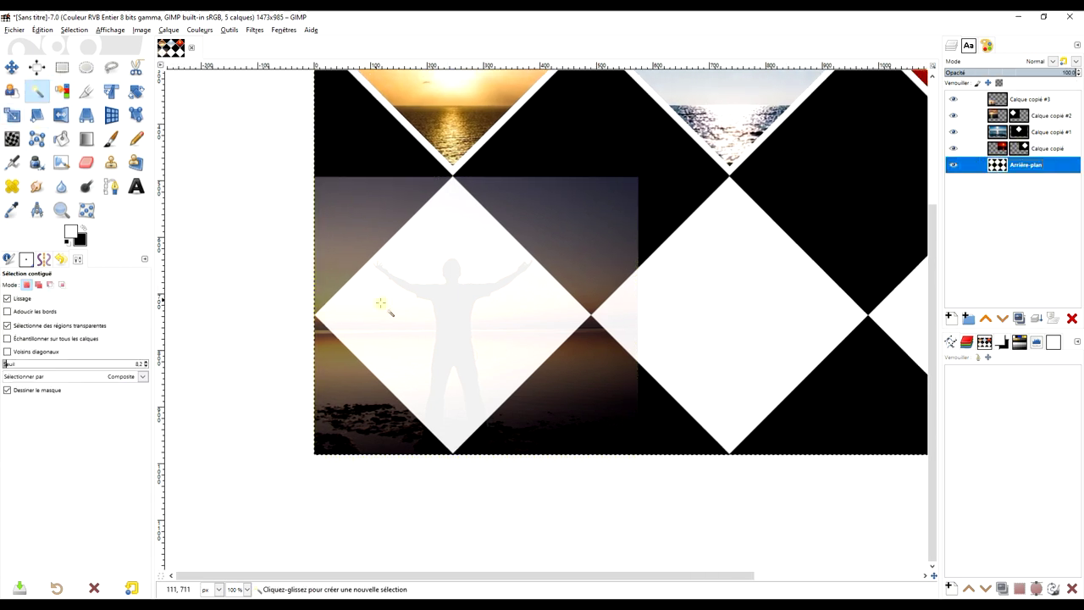
pyautogui.click(449, 286)
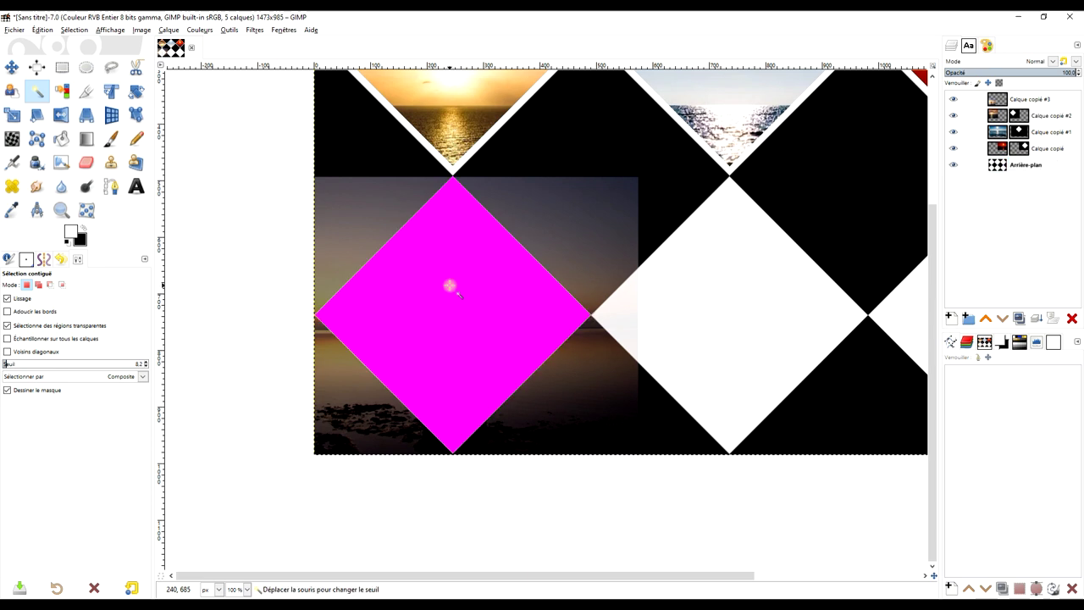
pyautogui.click(76, 31)
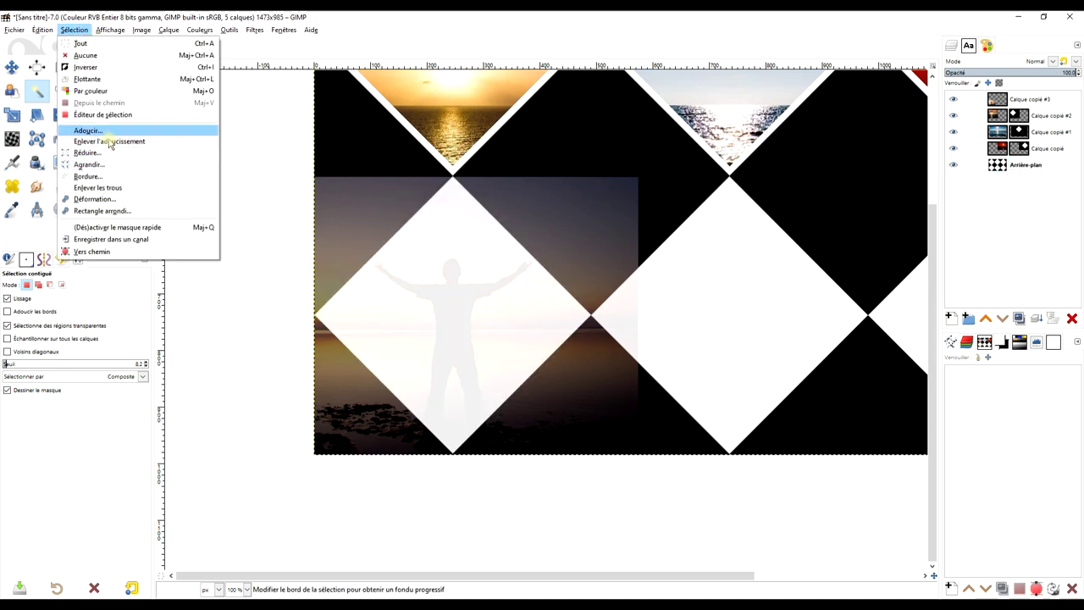
pyautogui.click(104, 155)
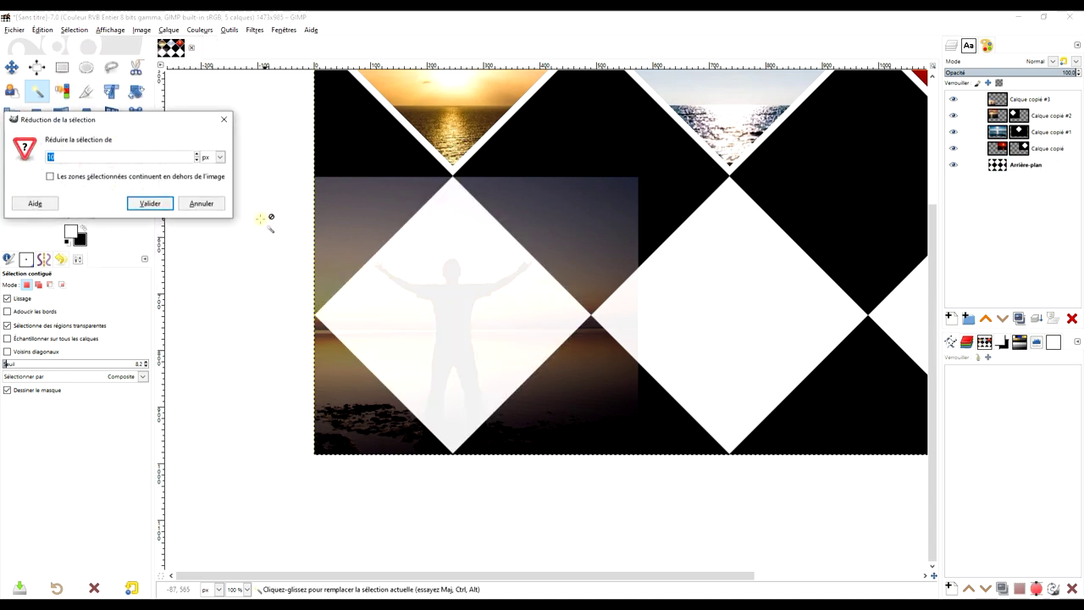
pyautogui.click(150, 204)
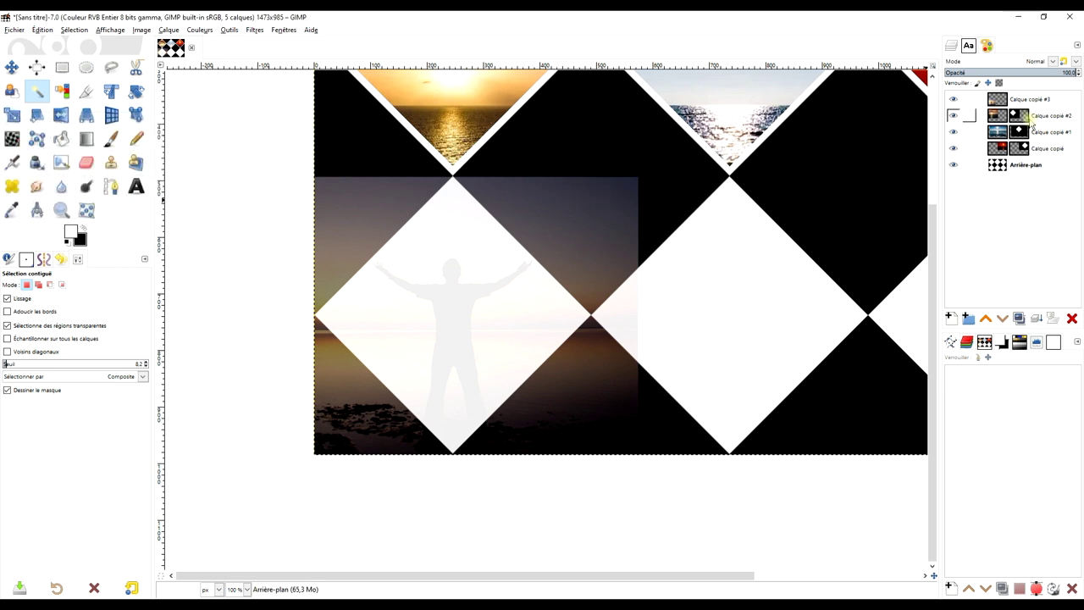
# Mask Calque copié #3 to the diamond selection and restore its opacity to 100.
pyautogui.click(1001, 101)
pyautogui.rightClick(1000, 101)
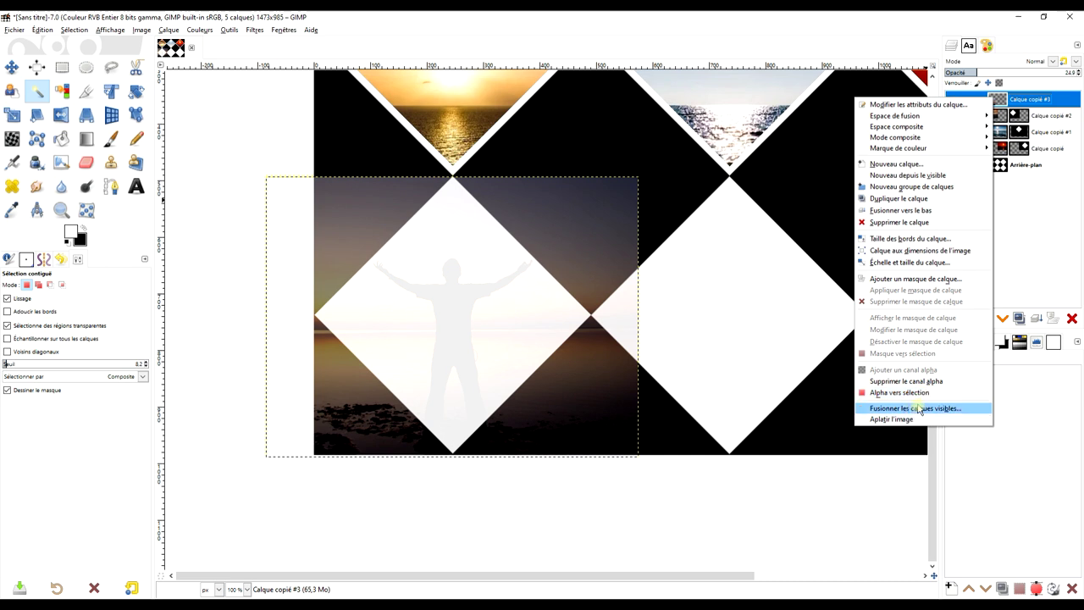
pyautogui.click(931, 278)
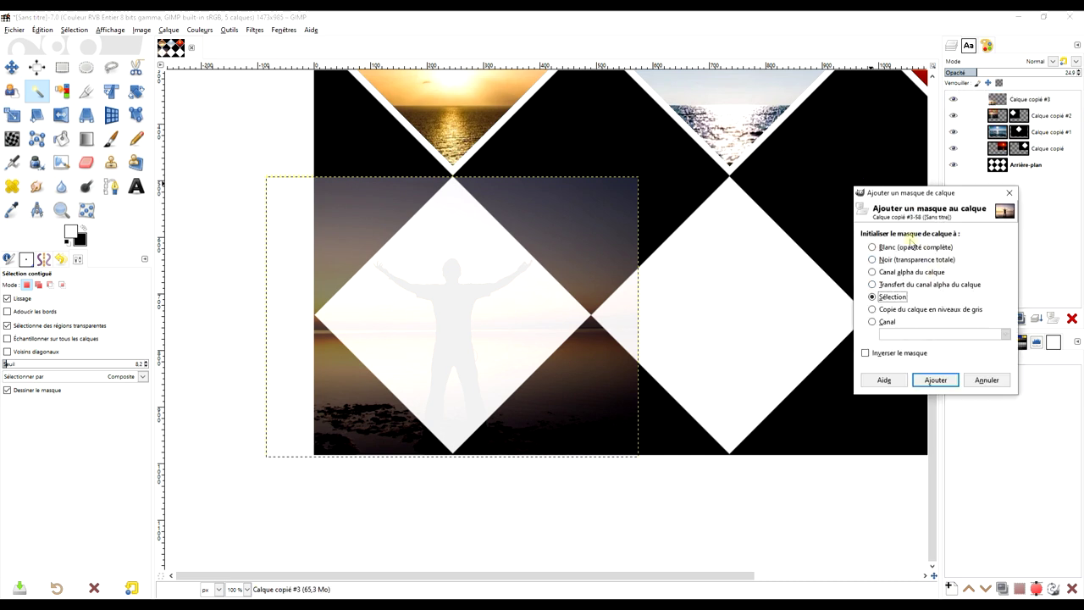
pyautogui.click(942, 384)
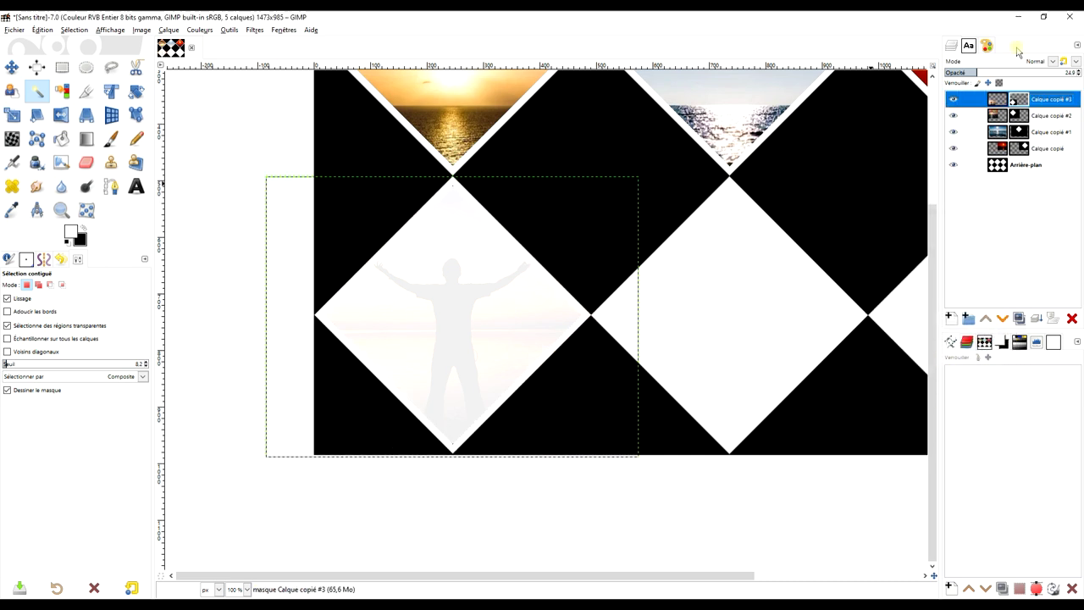
pyautogui.moveTo(1006, 72); pyautogui.dragTo(1079, 72)
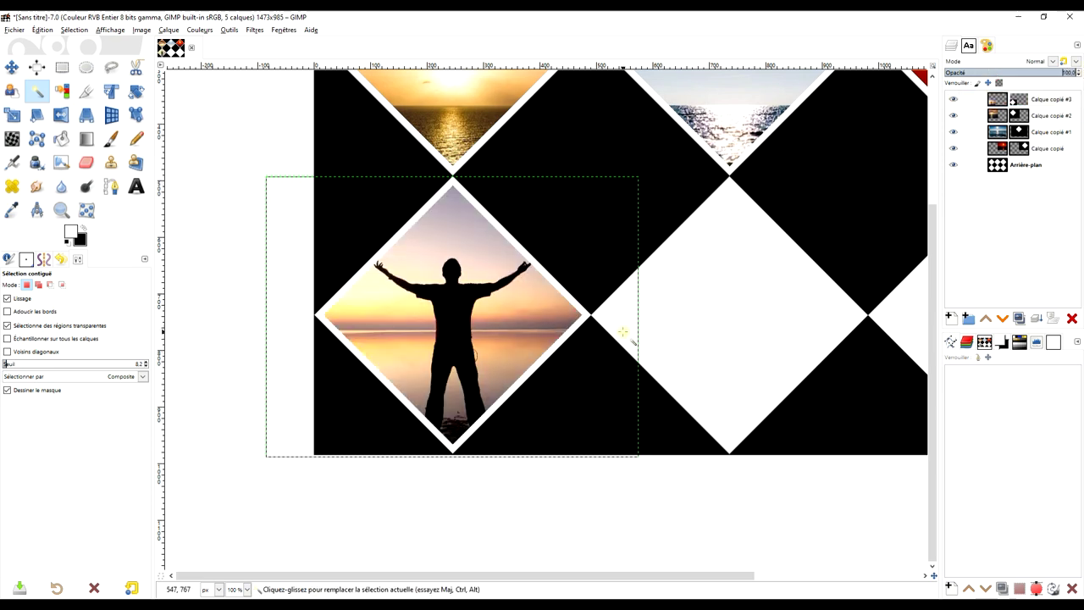
# Copy the yoga photo from its Pixabay page in Chrome.
pyautogui.hotkey('alt', 'Tab')
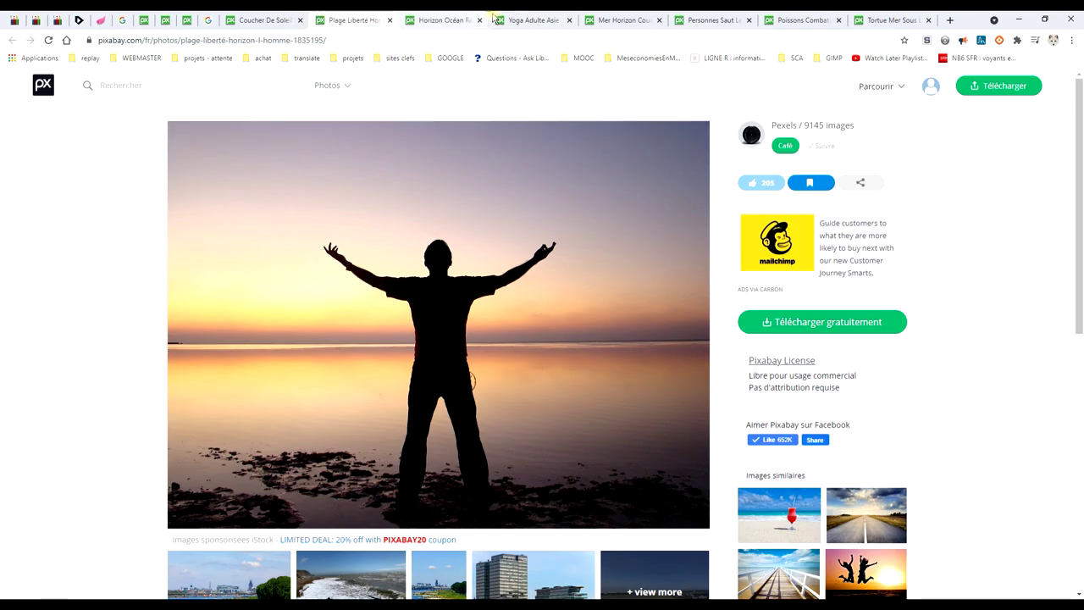
pyautogui.click(532, 19)
pyautogui.rightClick(400, 228)
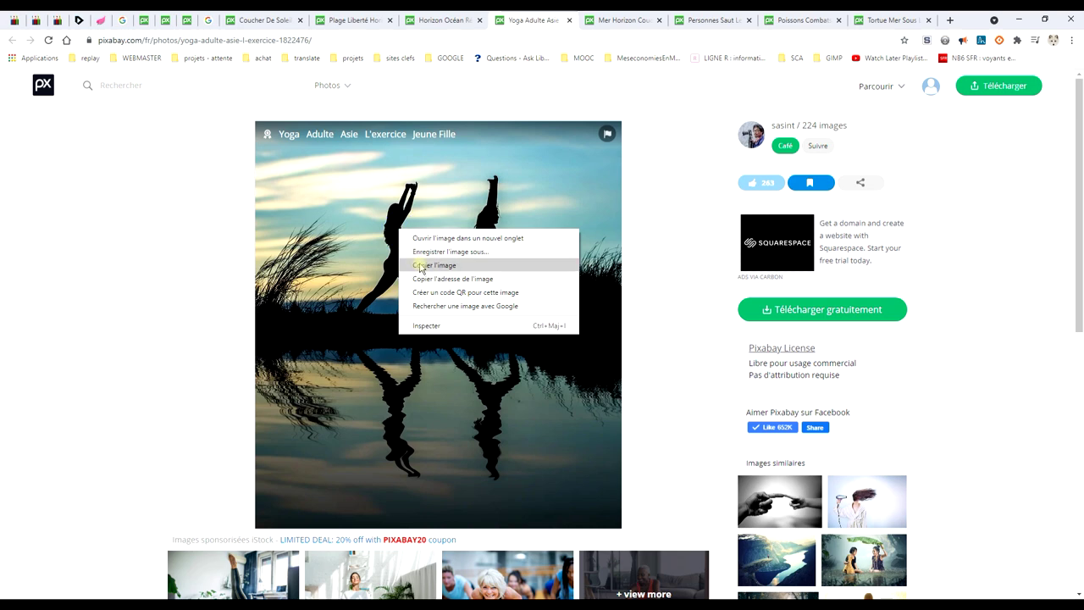
pyautogui.click(421, 268)
# Paste the yoga photo into GIMP as a new layer and clear the selection.
pyautogui.hotkey('alt', 'Tab')
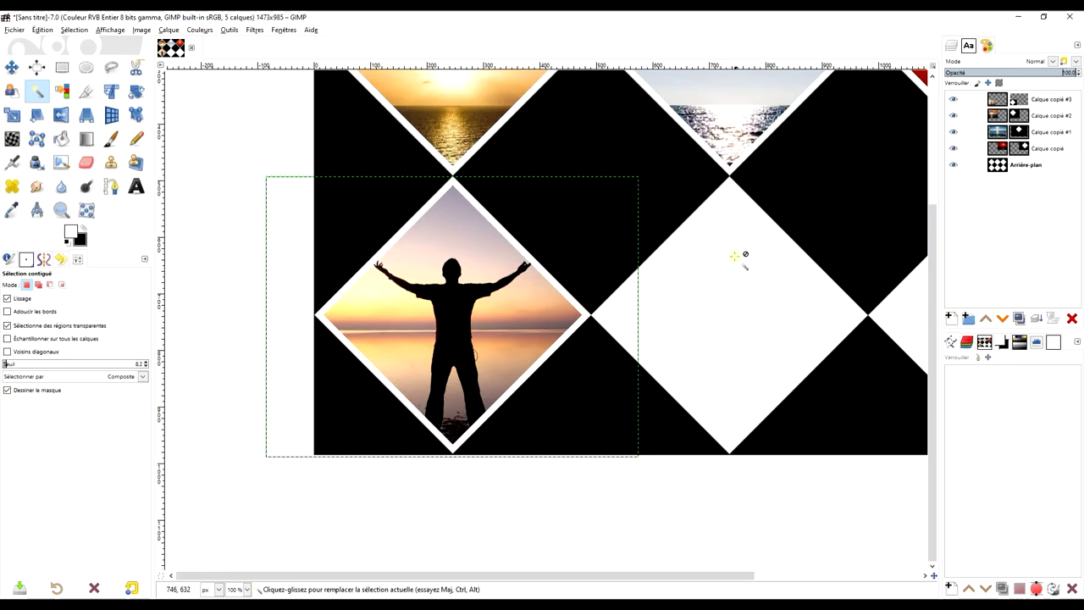
pyautogui.click(43, 29)
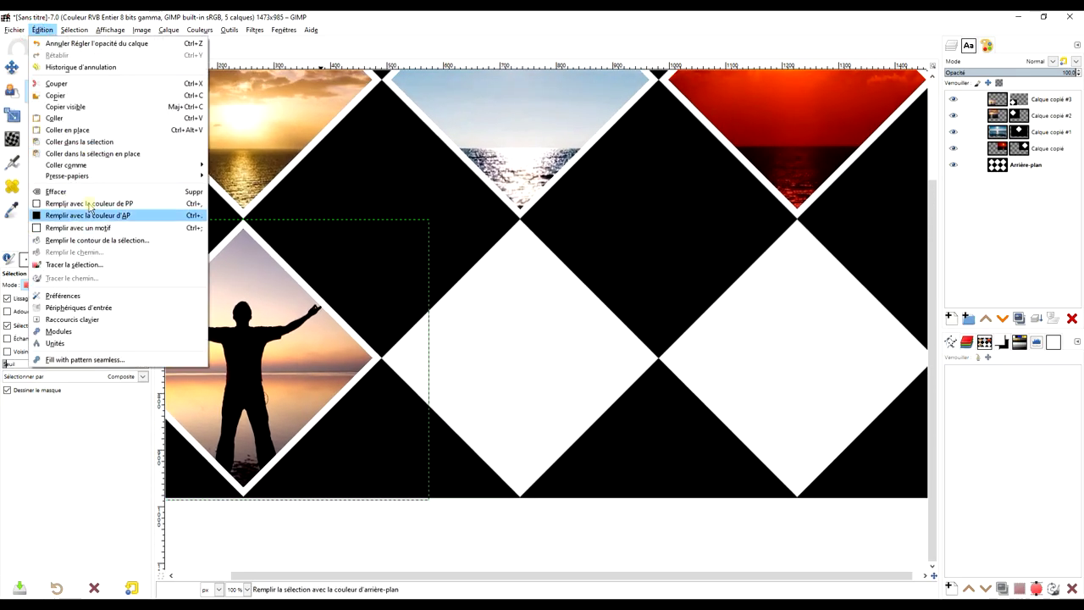
pyautogui.click(297, 165)
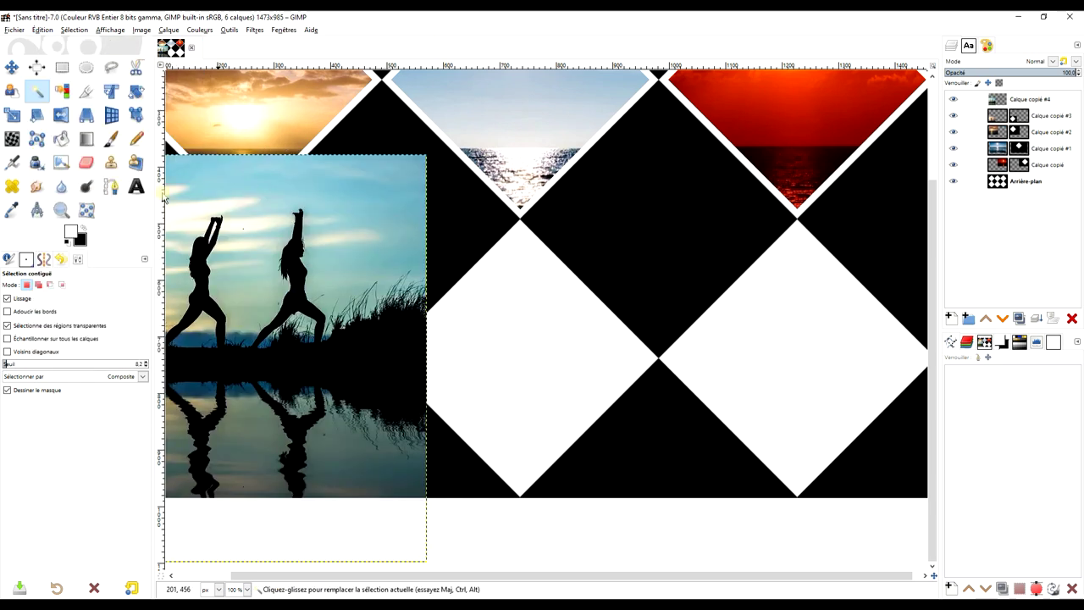
pyautogui.click(13, 70)
pyautogui.click(74, 30)
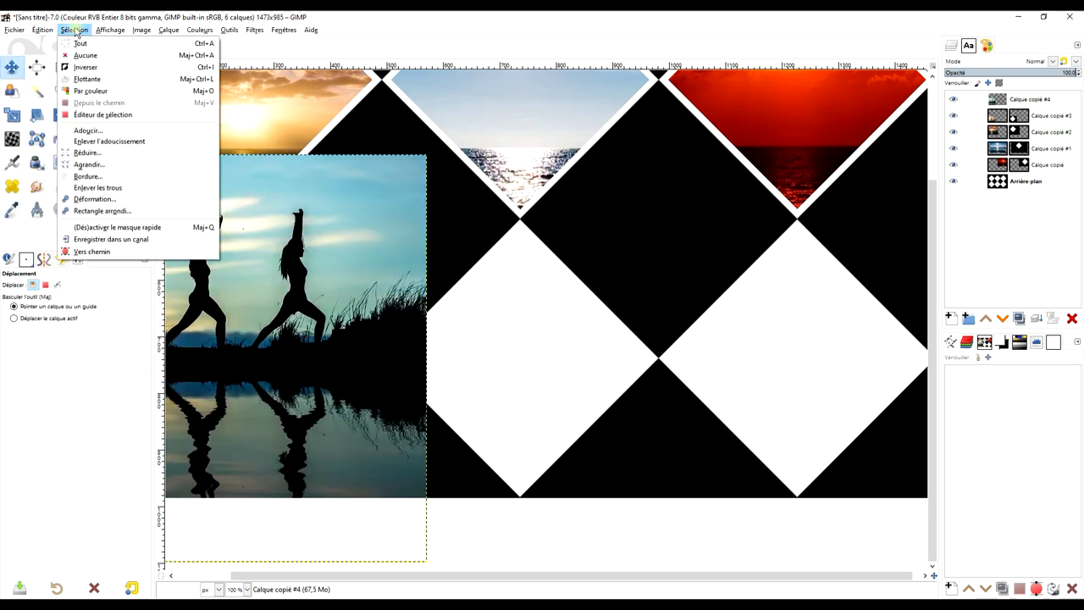
pyautogui.click(81, 56)
# Position Calque copié #4 over the bottom-middle diamond at 37.3 opacity.
pyautogui.moveTo(243, 266); pyautogui.dragTo(413, 348)
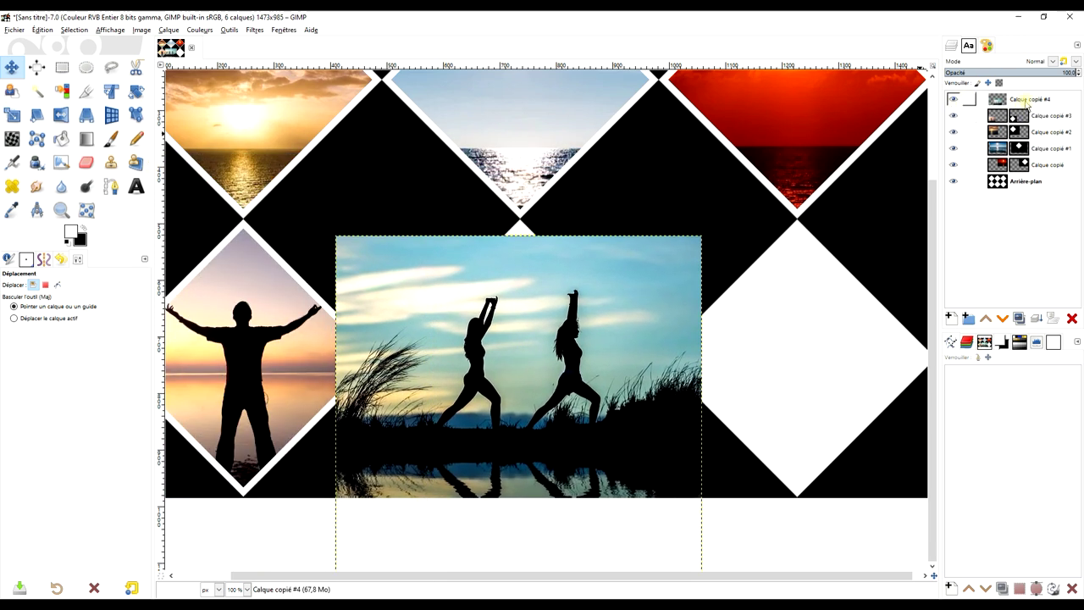
pyautogui.moveTo(1031, 73); pyautogui.dragTo(985, 82)
pyautogui.moveTo(539, 375); pyautogui.dragTo(534, 370)
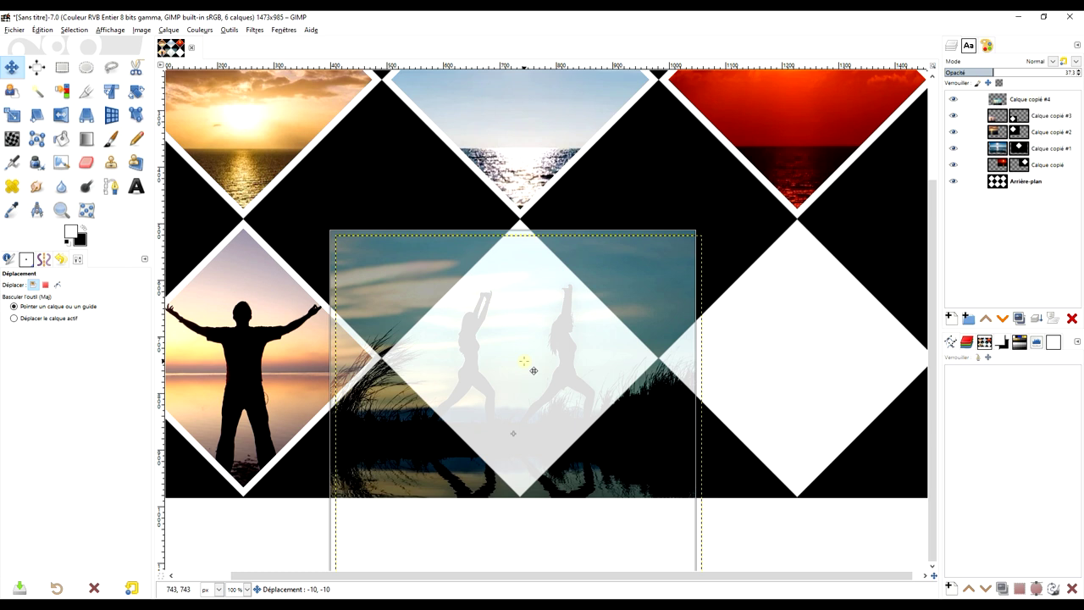
pyautogui.moveTo(534, 371); pyautogui.dragTo(534, 370)
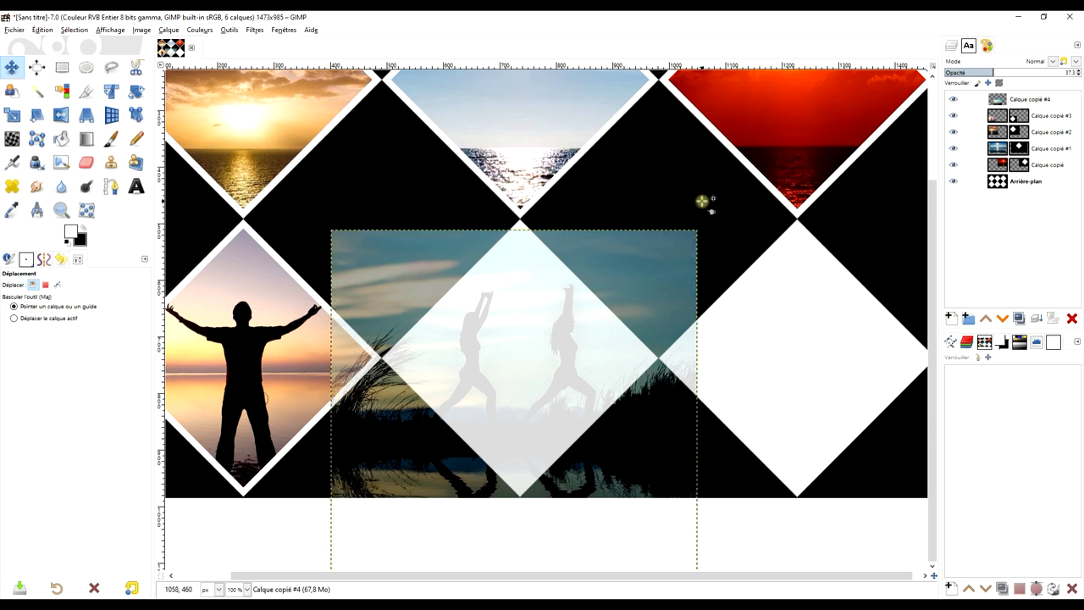
pyautogui.scroll(-2, 492, 348)
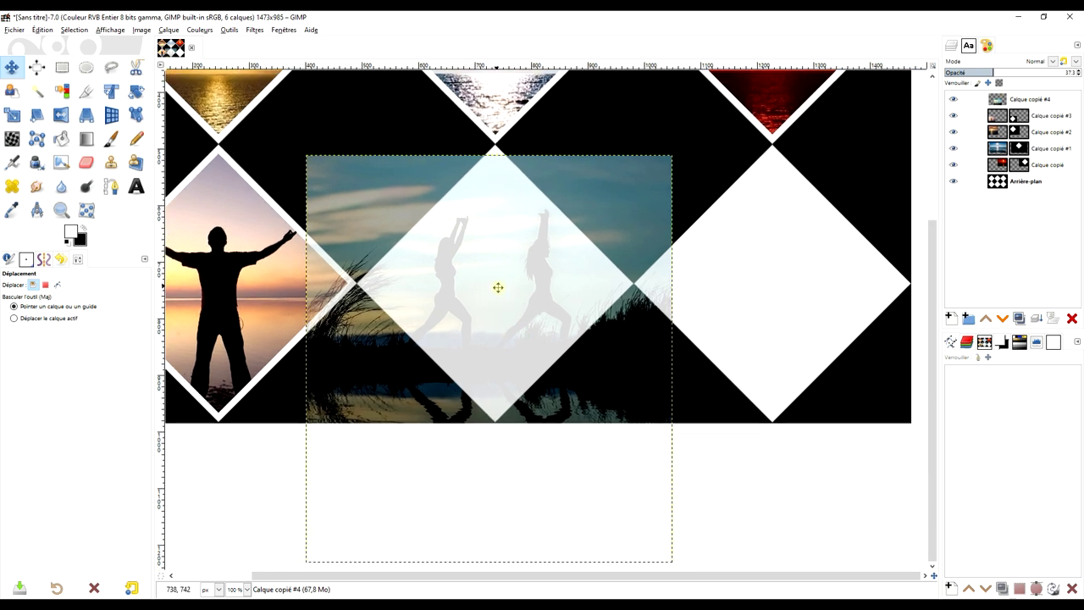
pyautogui.moveTo(496, 297); pyautogui.dragTo(502, 289)
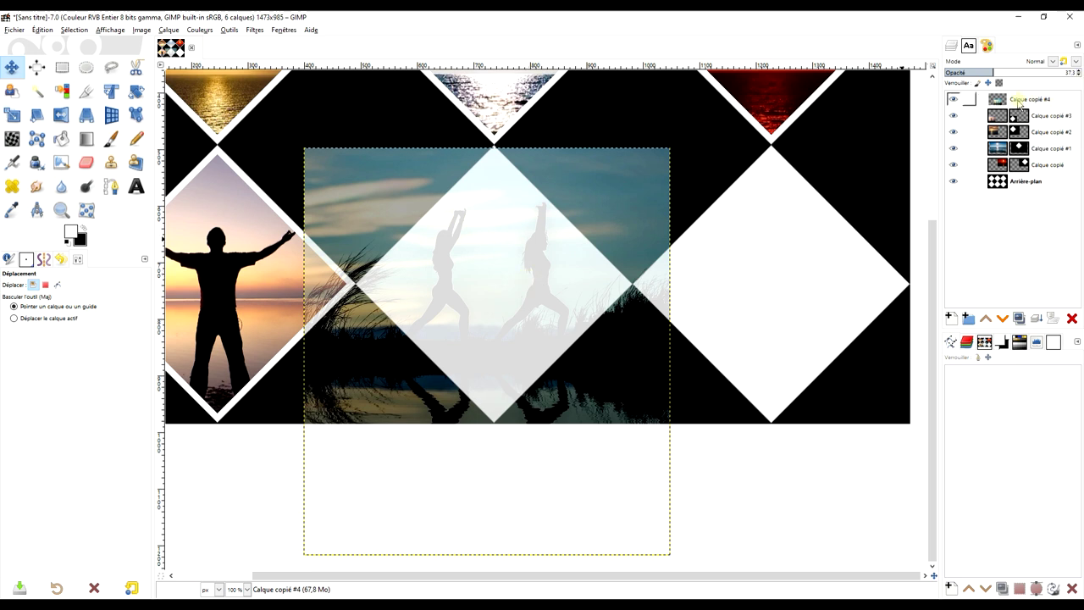
# Fuzzy-select the central white diamond on Arrière-plan and shrink the selection.
pyautogui.click(1000, 184)
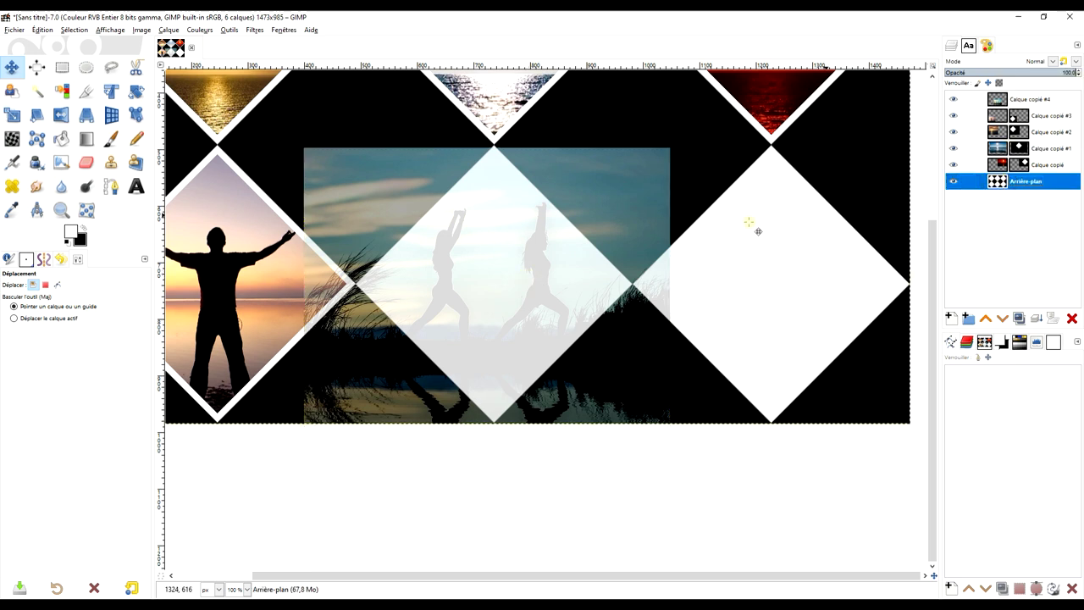
pyautogui.click(36, 93)
pyautogui.click(489, 282)
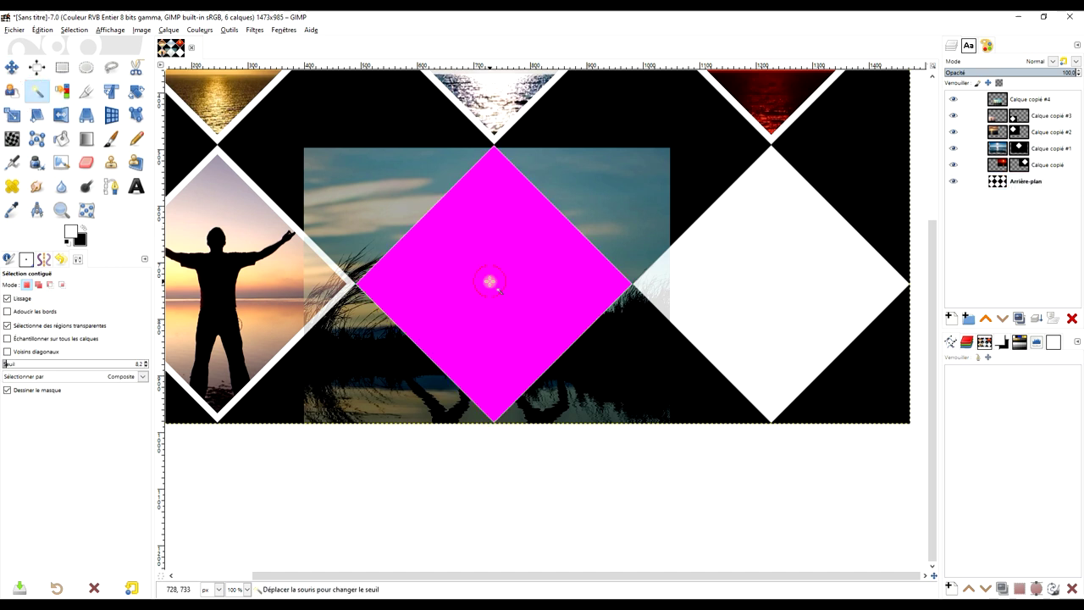
pyautogui.click(74, 30)
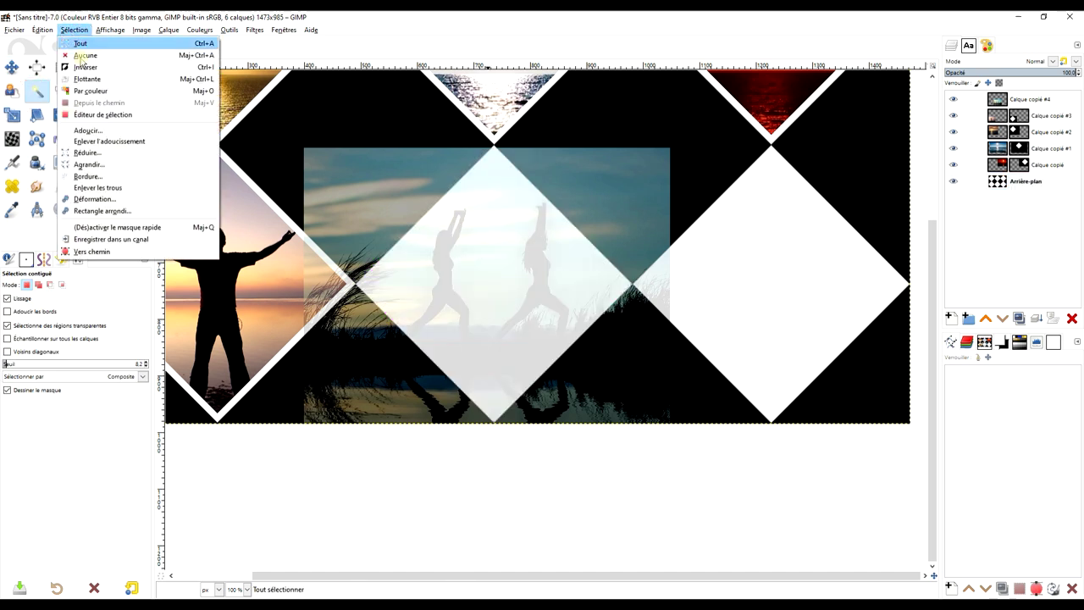
pyautogui.click(102, 166)
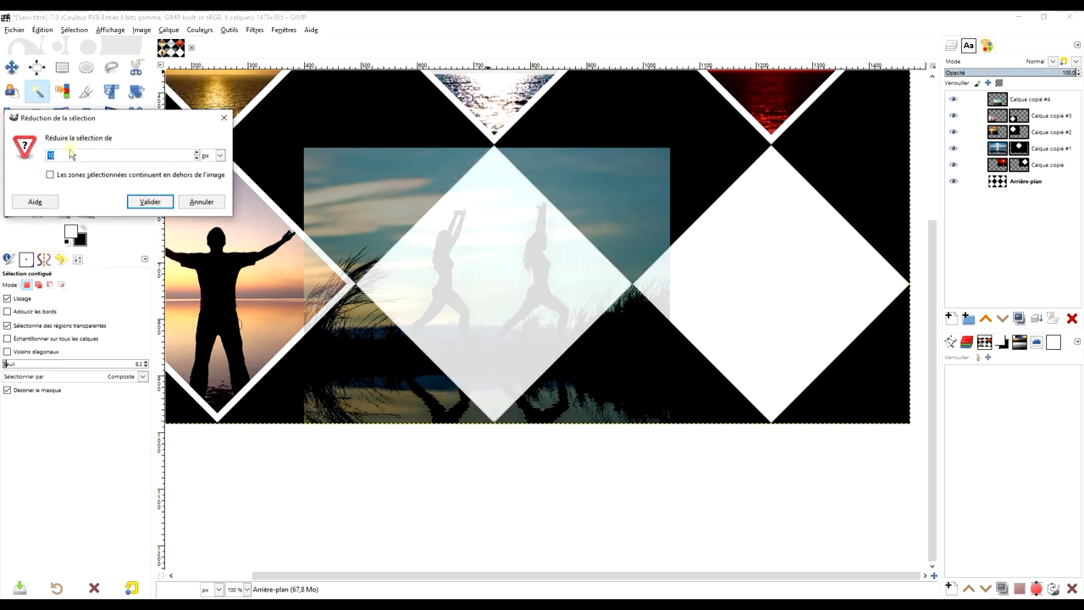
pyautogui.click(145, 200)
# Mask Calque copié #4 to the diamond selection and set its opacity to 100.
pyautogui.rightClick(1003, 101)
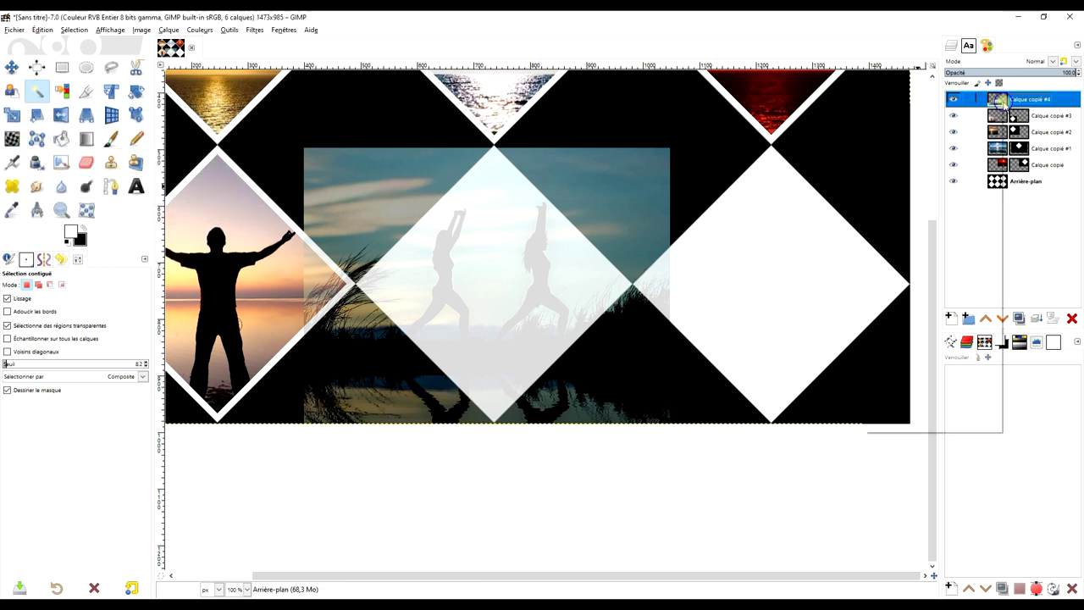
pyautogui.click(935, 286)
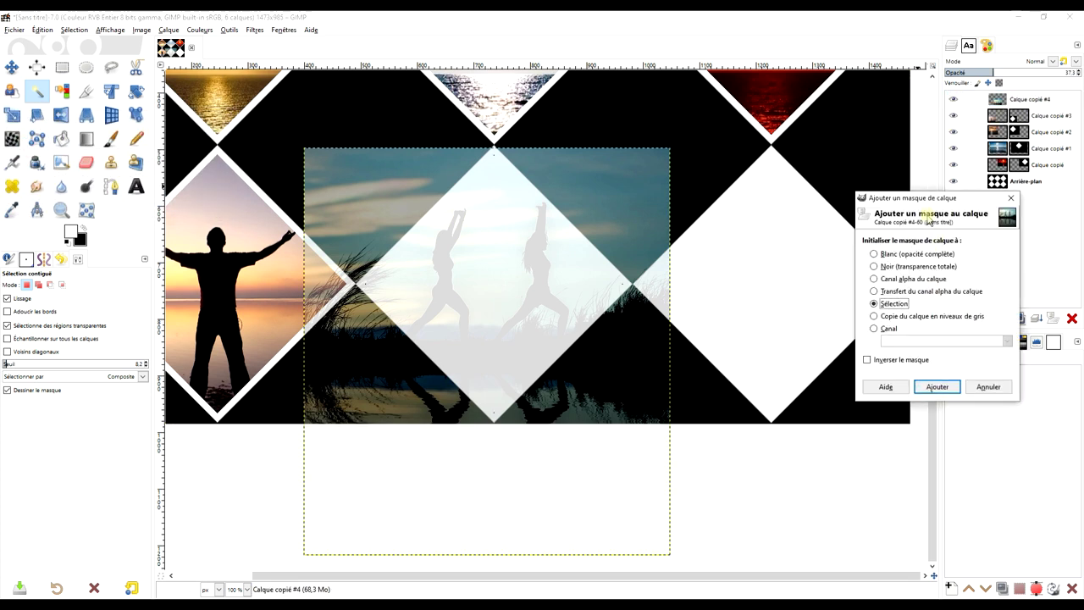
pyautogui.click(936, 387)
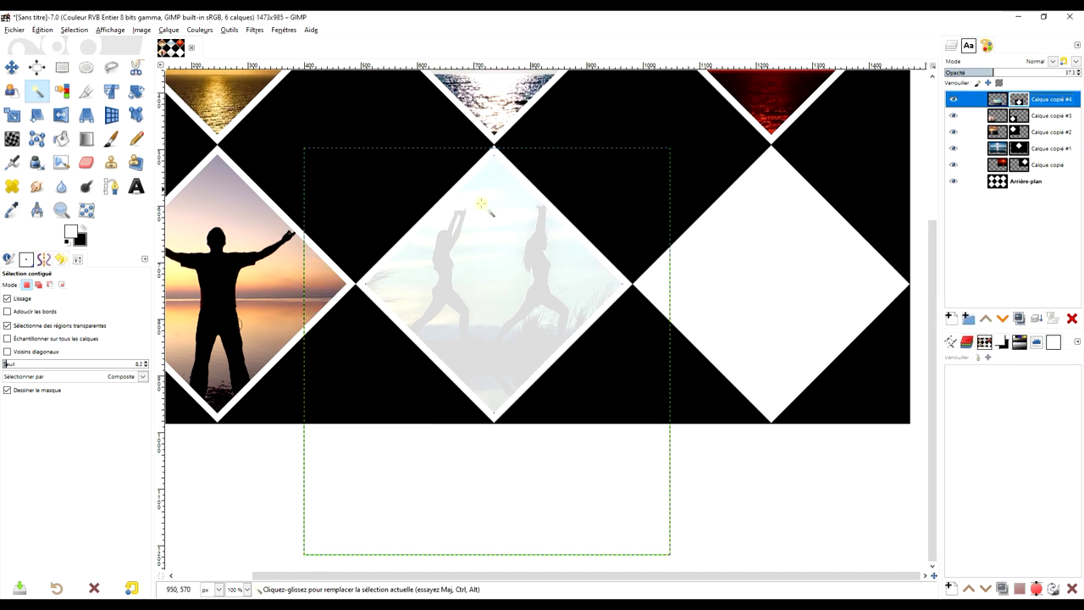
pyautogui.moveTo(1013, 76); pyautogui.dragTo(1077, 64)
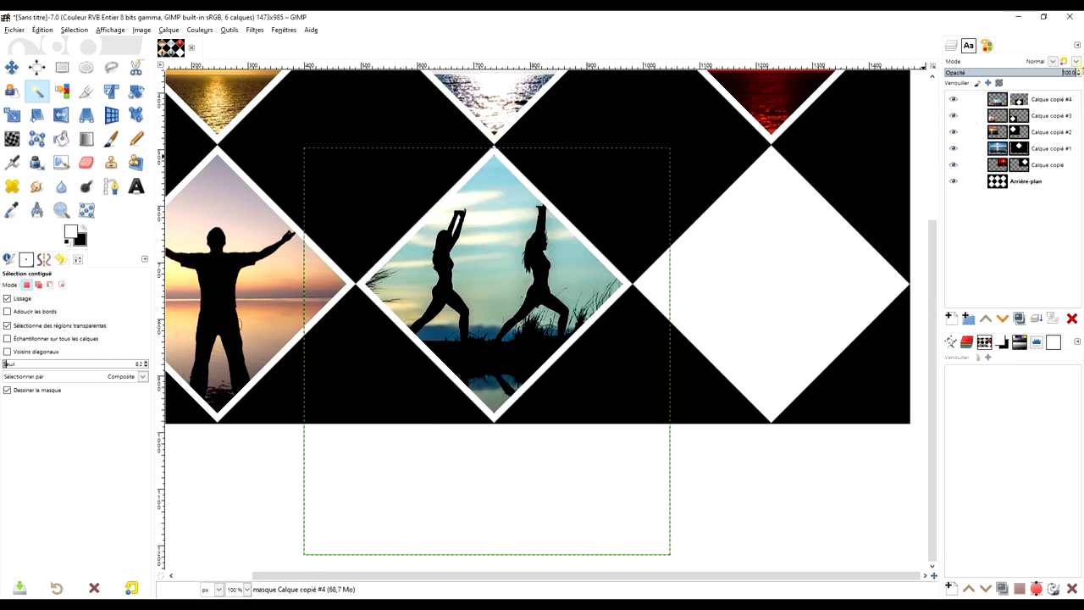
pyautogui.hscroll(5, 754, 300)
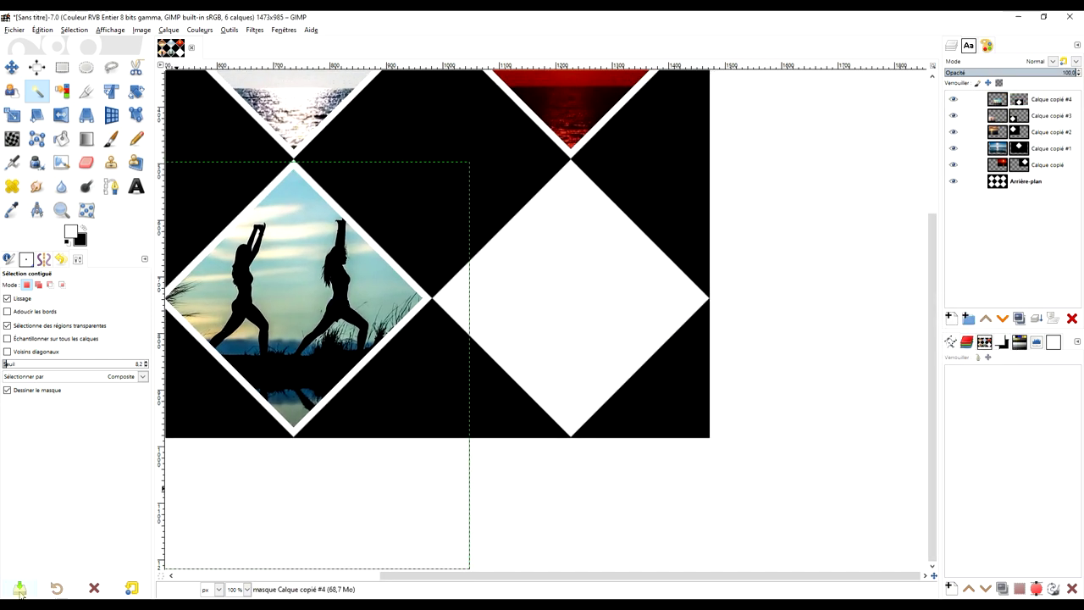
# Copy the jumping trio sunset photo from its Pixabay page in Chrome.
pyautogui.hotkey('alt', 'Tab')
pyautogui.click(694, 19)
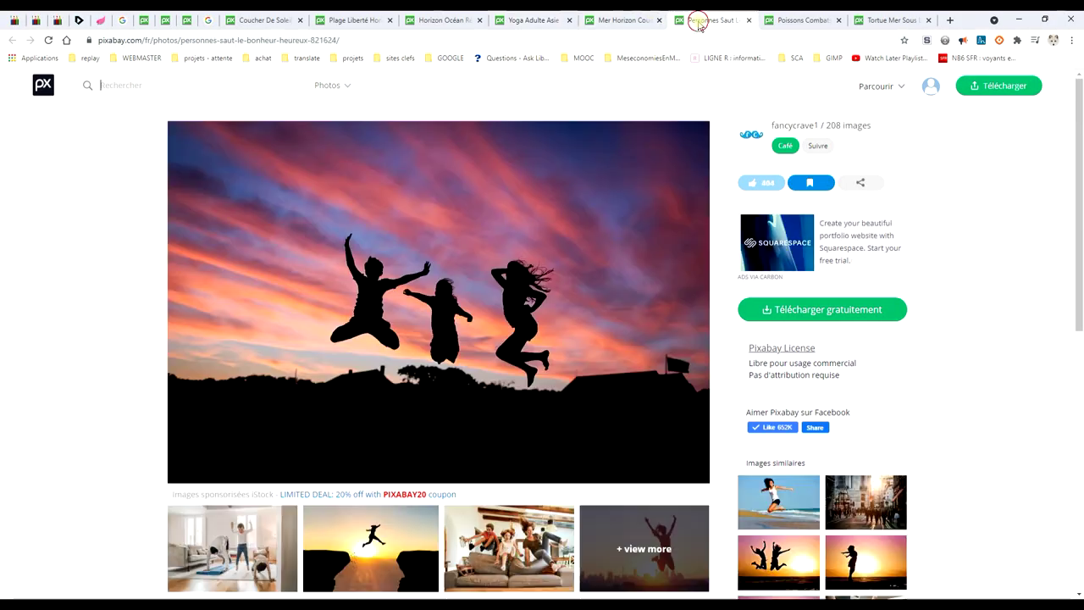
pyautogui.rightClick(442, 242)
pyautogui.click(462, 279)
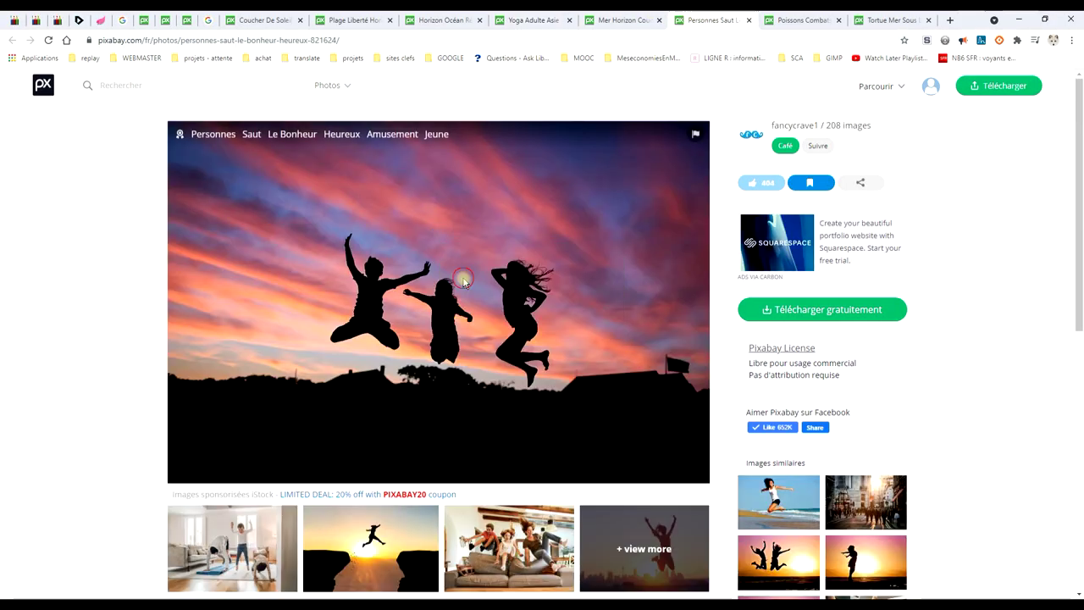
pyautogui.hotkey('alt', 'Tab')
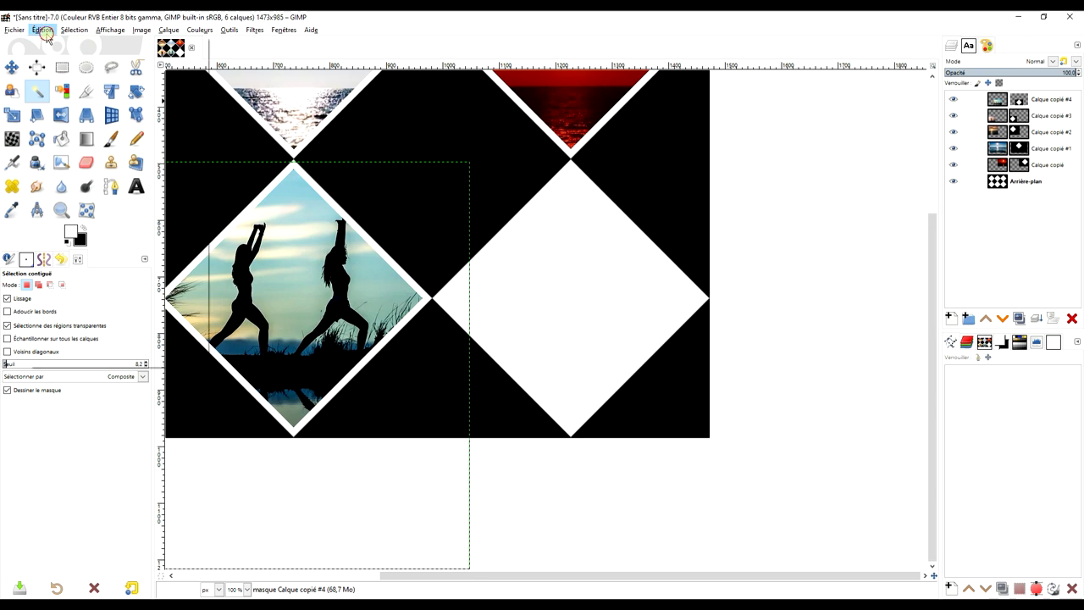
# Paste the jumping trio photo as new layer Calque copié #5 and deselect everything.
pyautogui.click(43, 30)
pyautogui.moveTo(66, 165)
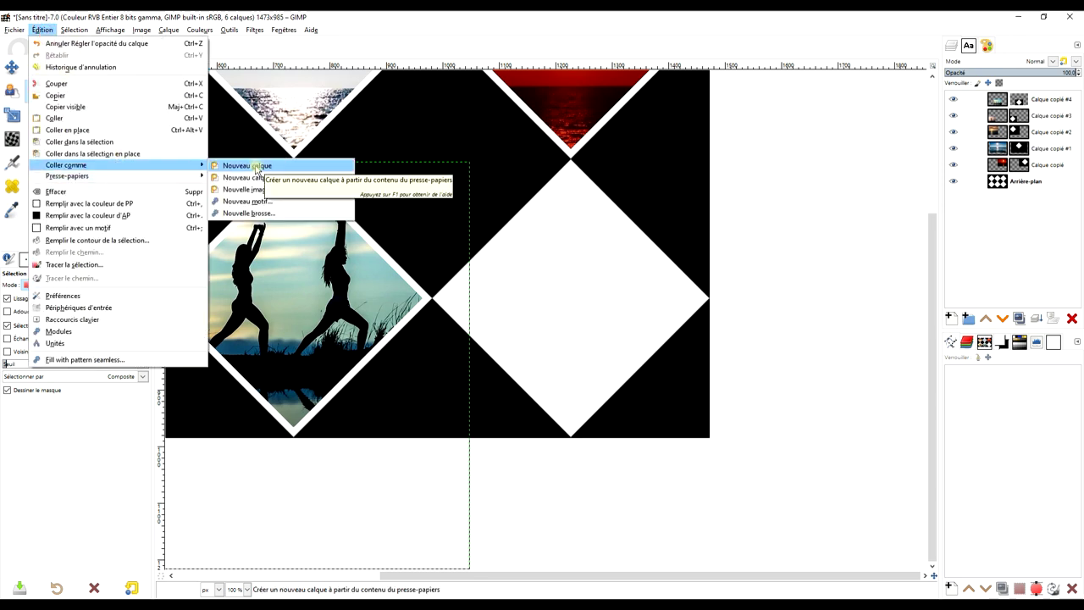
pyautogui.click(256, 166)
pyautogui.click(41, 31)
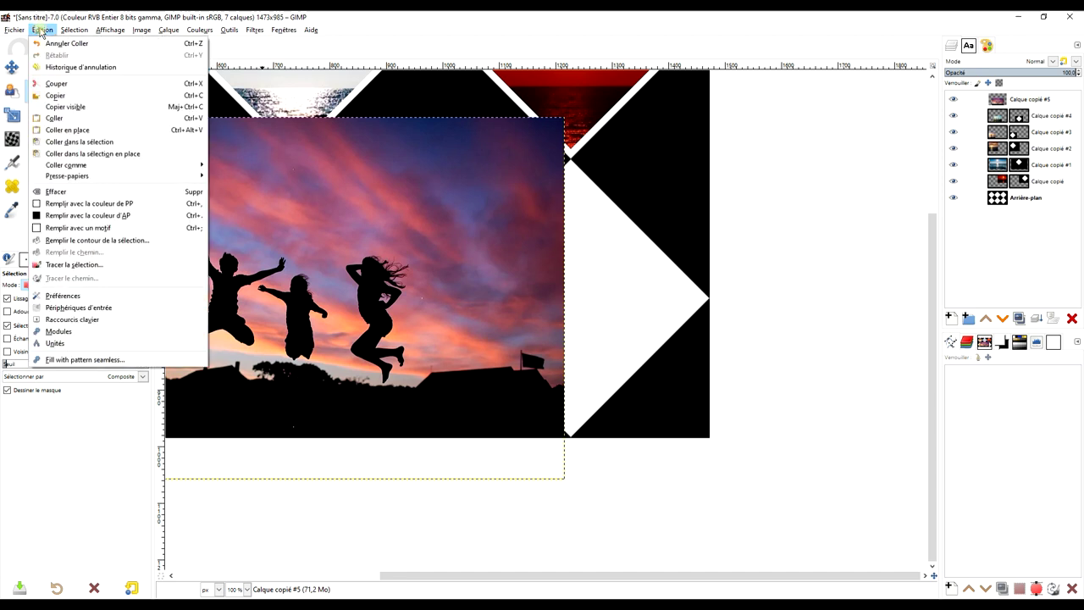
pyautogui.moveTo(74, 29)
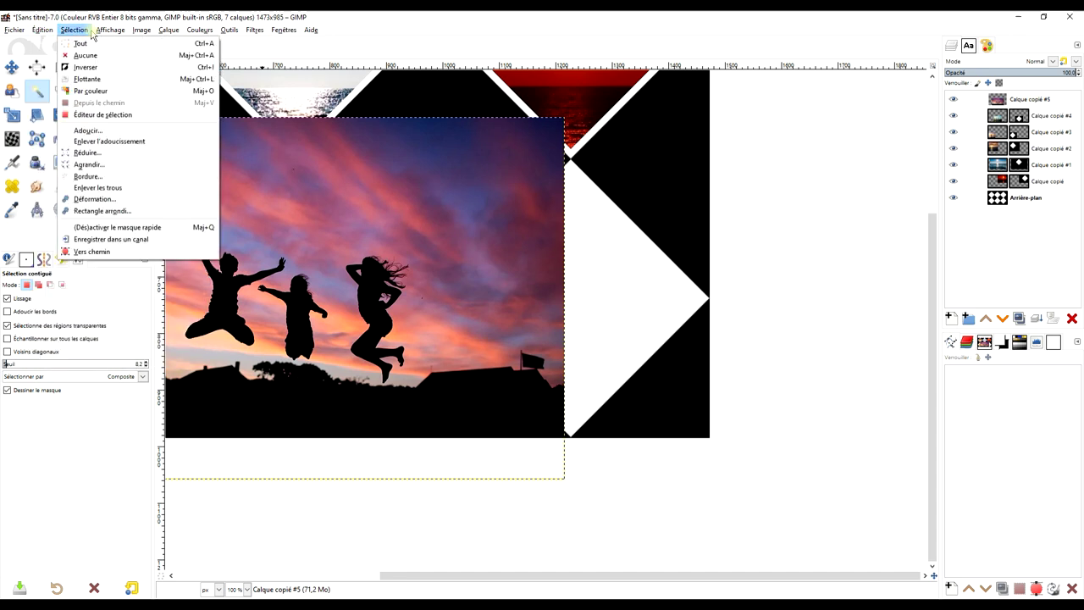
pyautogui.click(83, 55)
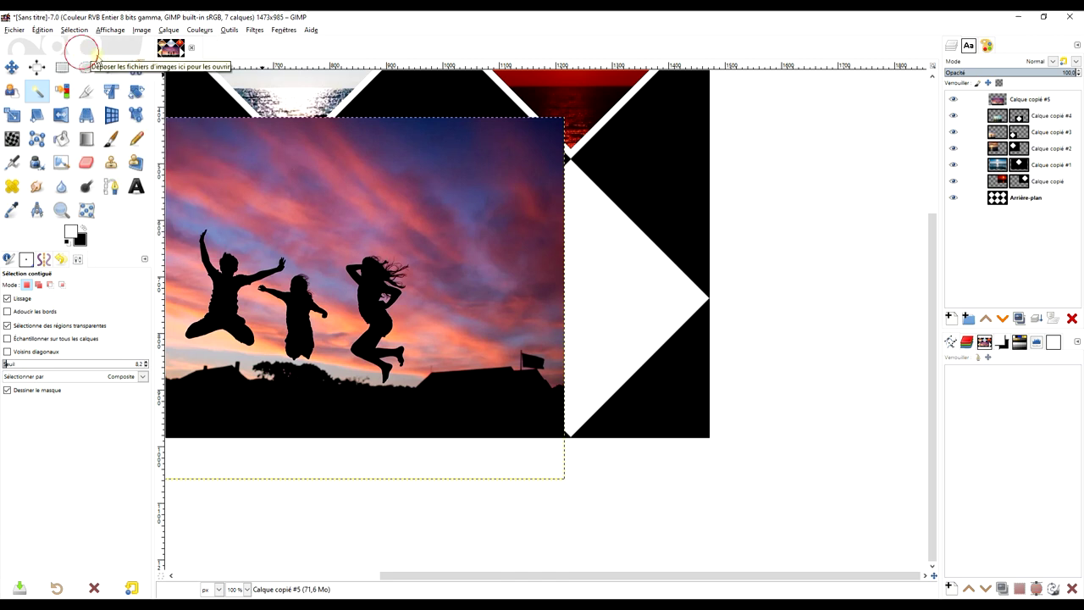
pyautogui.click(10, 67)
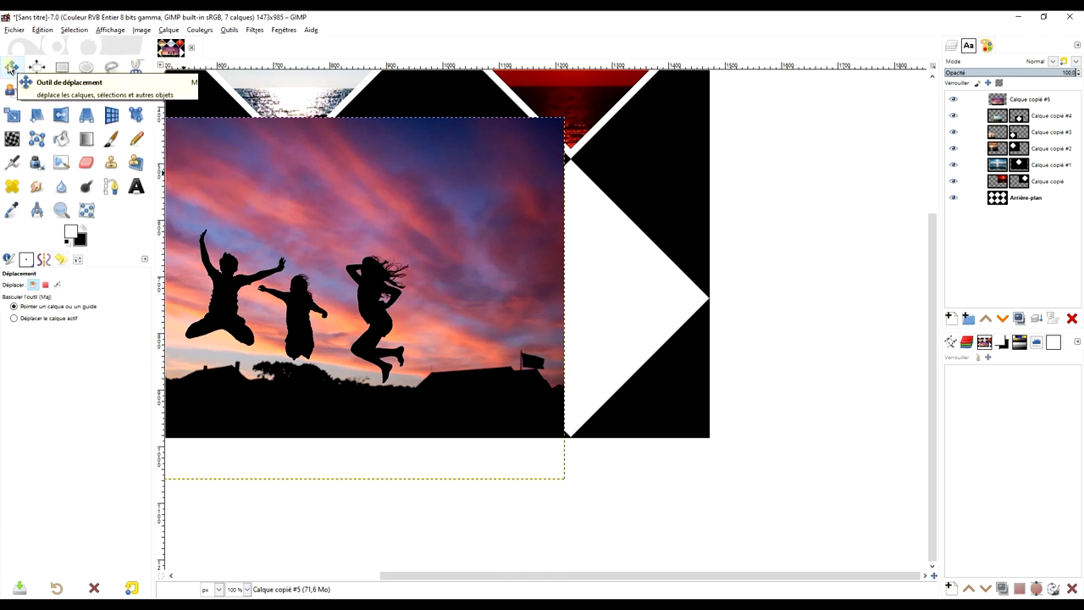
# Set Calque copié #5 to about 45 opacity and scale it to 730×487 over the bottom-right diamond.
pyautogui.moveTo(1020, 72); pyautogui.dragTo(1004, 72)
pyautogui.moveTo(362, 288); pyautogui.dragTo(609, 279)
pyautogui.hotkey('shift', 's')
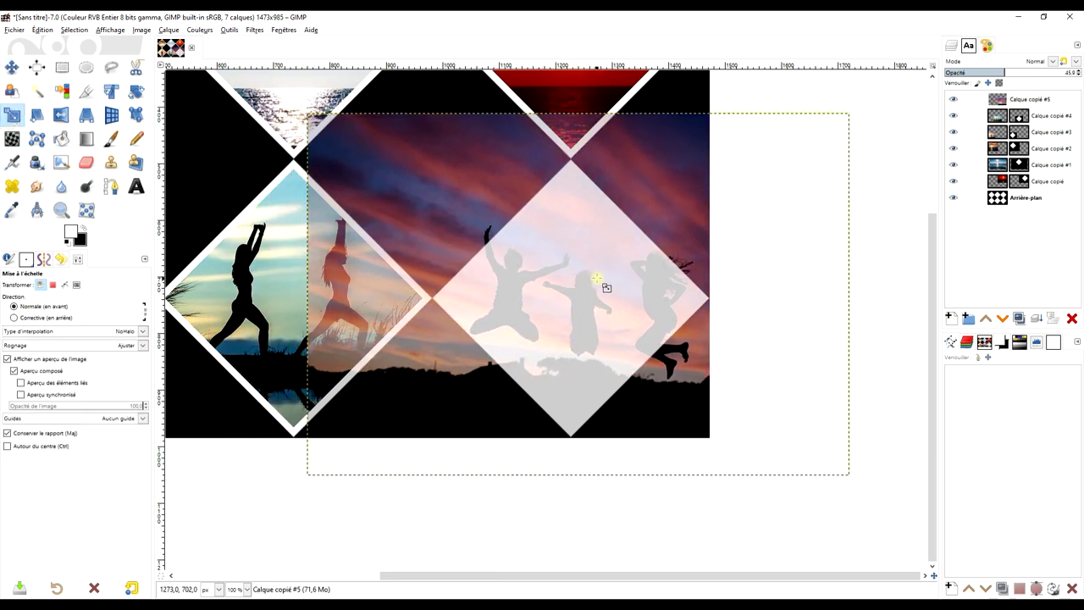
pyautogui.click(667, 330)
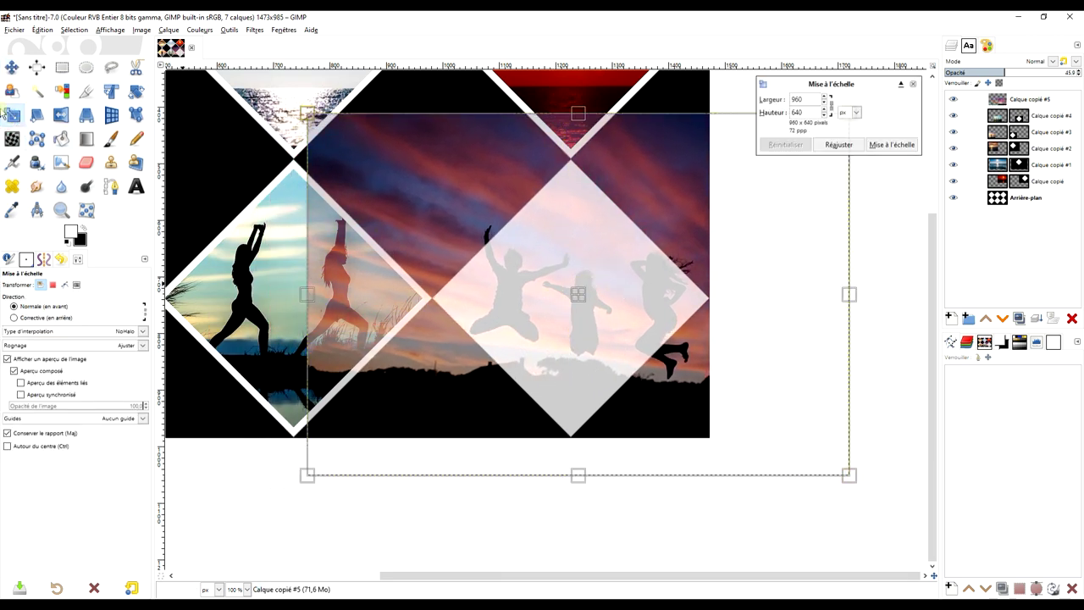
pyautogui.moveTo(850, 474); pyautogui.dragTo(725, 383)
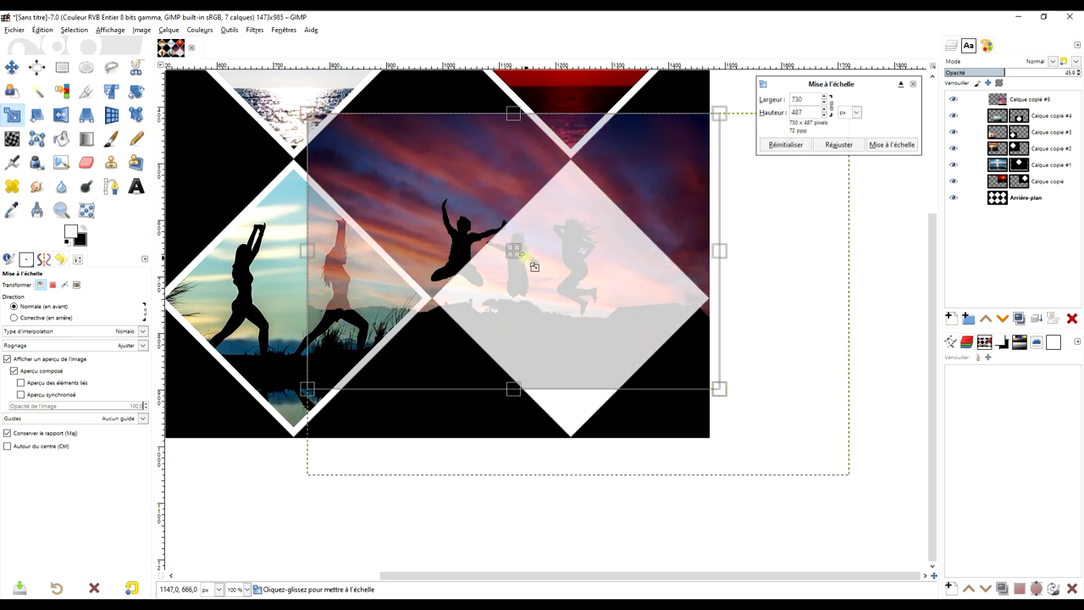
pyautogui.moveTo(517, 254)
pyautogui.mouseDown()
pyautogui.moveTo(550, 298)
pyautogui.moveTo(577, 309)
pyautogui.mouseUp()
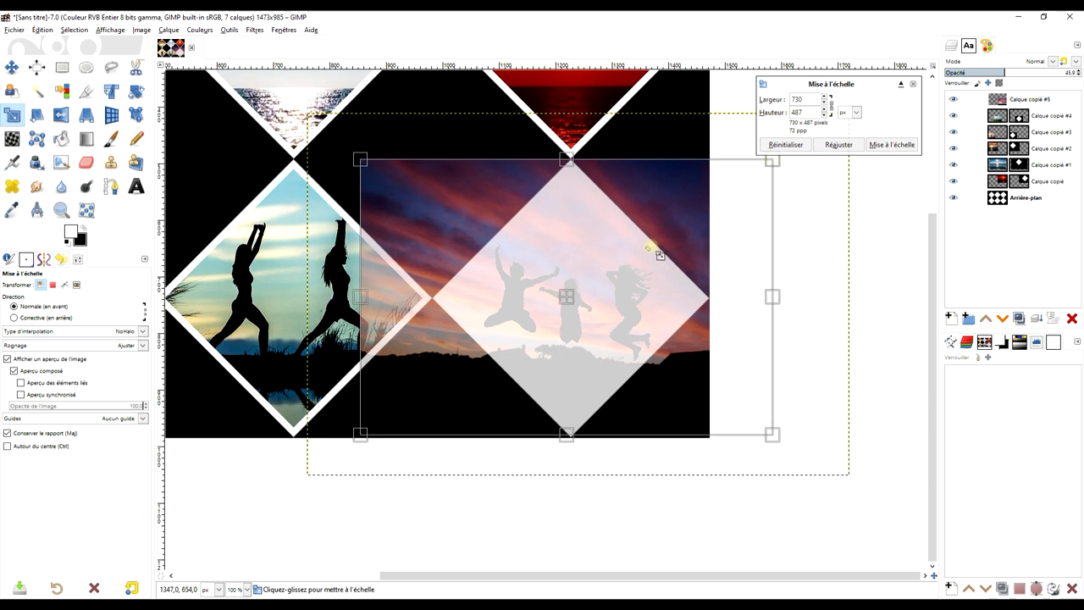
pyautogui.hscroll(2, 684, 259)
pyautogui.click(892, 145)
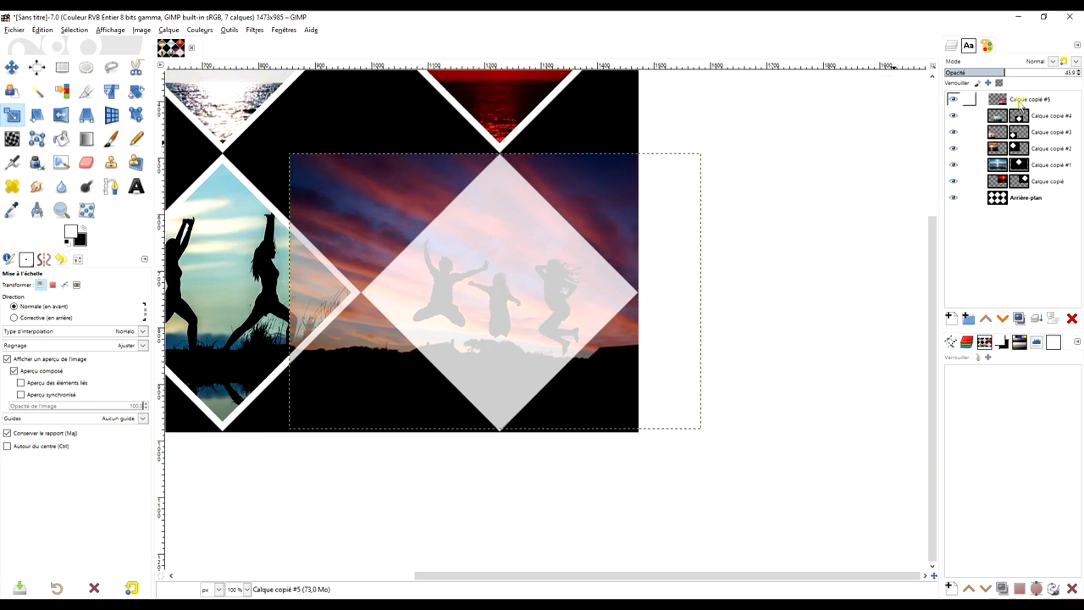
pyautogui.click(1007, 200)
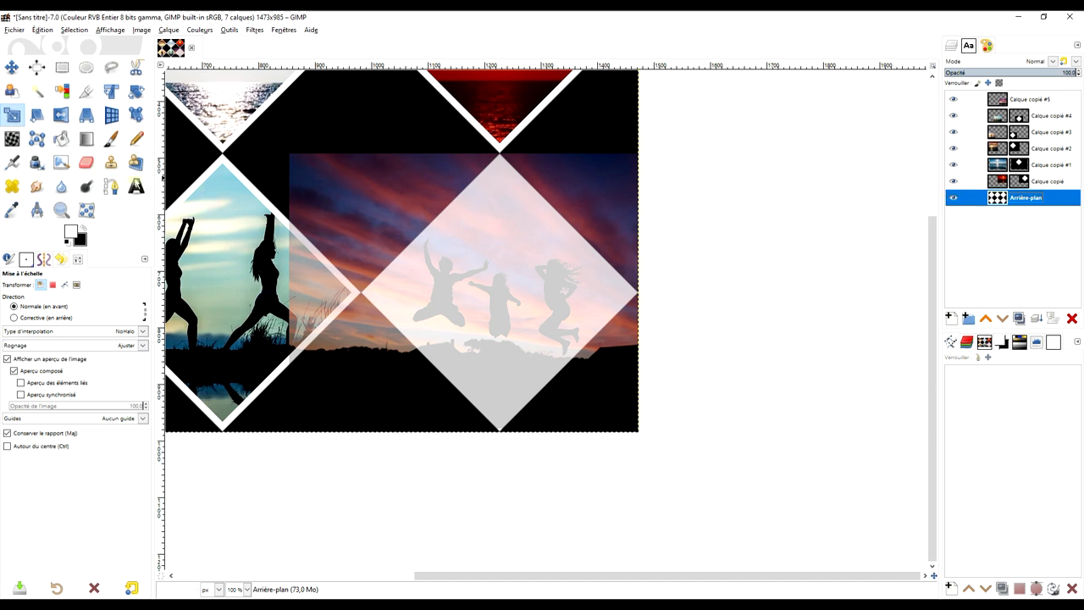
# Fuzzy-select the empty bottom-right white diamond and grow the selection.
pyautogui.click(38, 91)
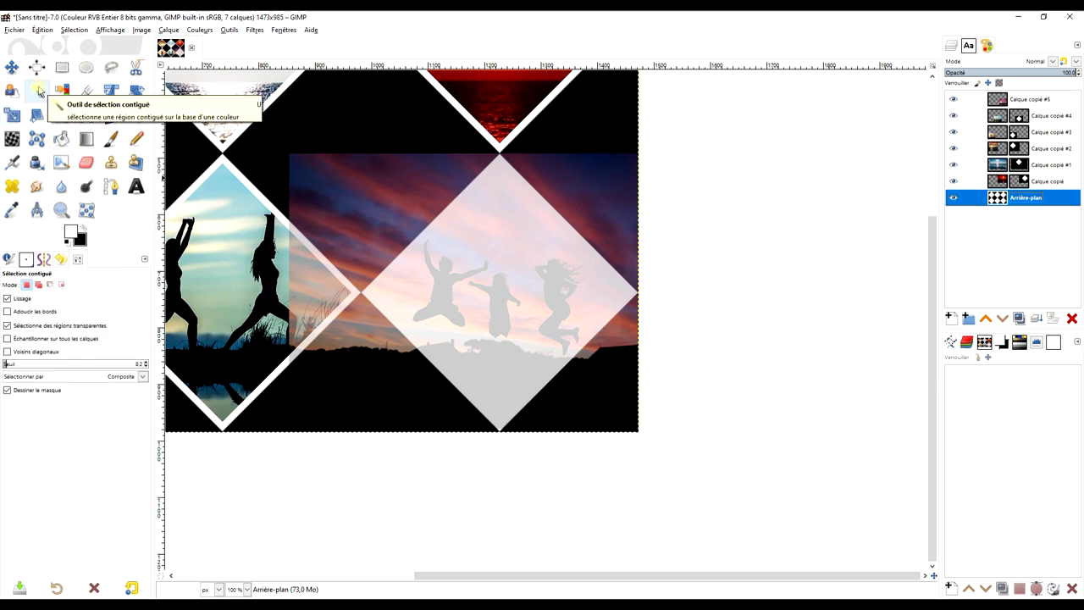
pyautogui.click(496, 255)
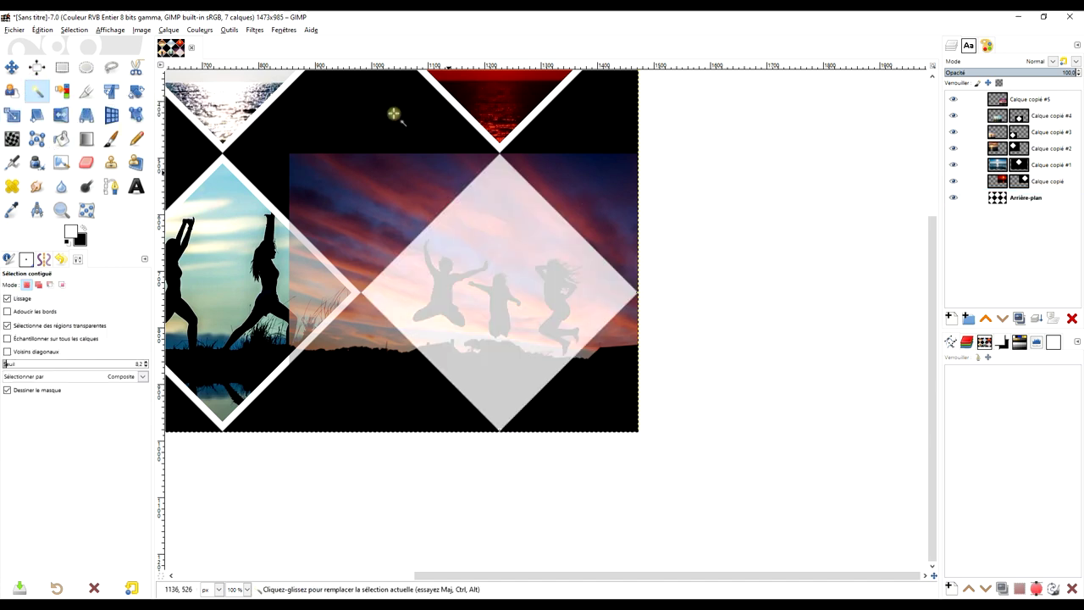
pyautogui.click(74, 29)
pyautogui.click(119, 163)
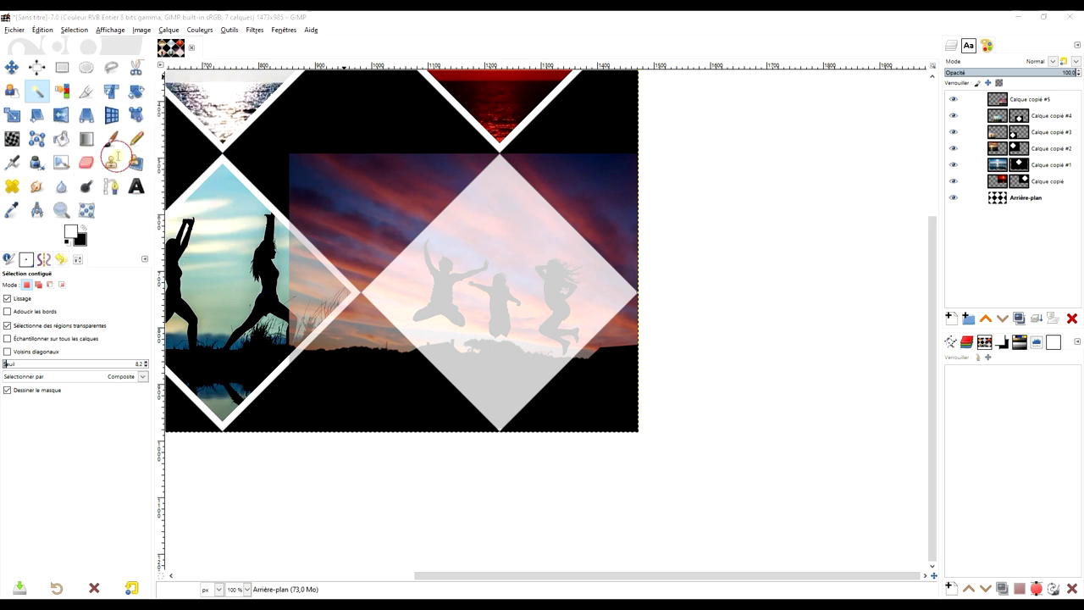
pyautogui.click(151, 204)
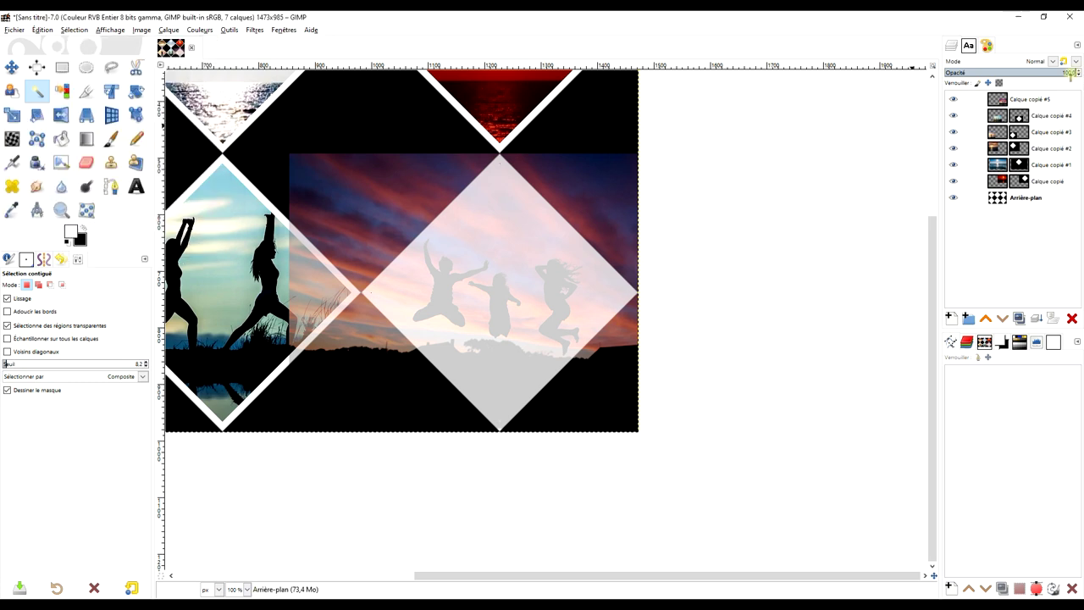
# Add a selection-based layer mask to Calque copié #5 and zoom out to view the collage.
pyautogui.click(1005, 102)
pyautogui.rightClick(1003, 101)
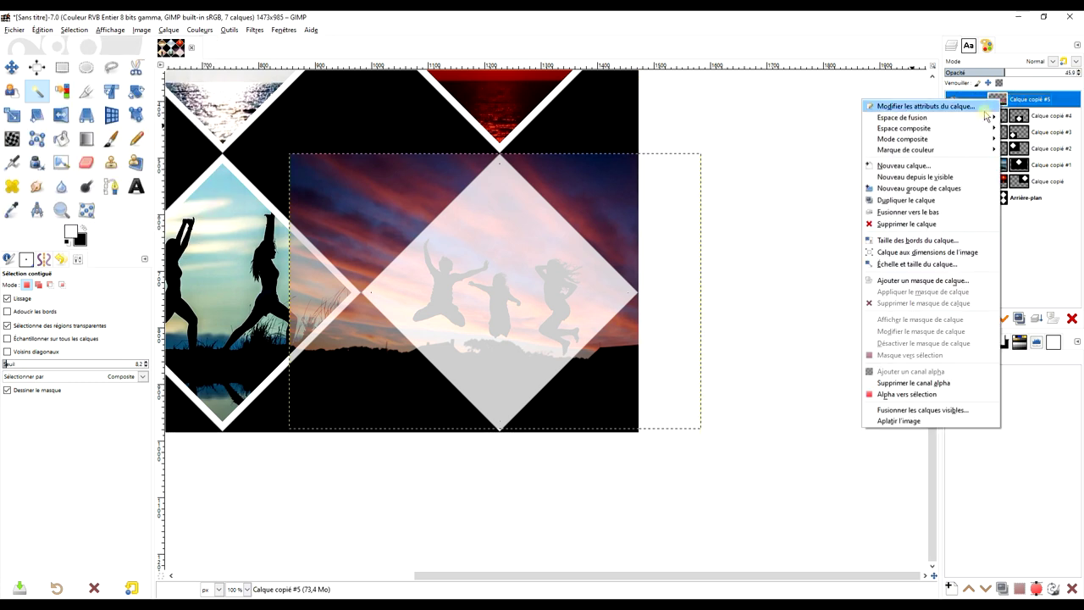
pyautogui.click(945, 282)
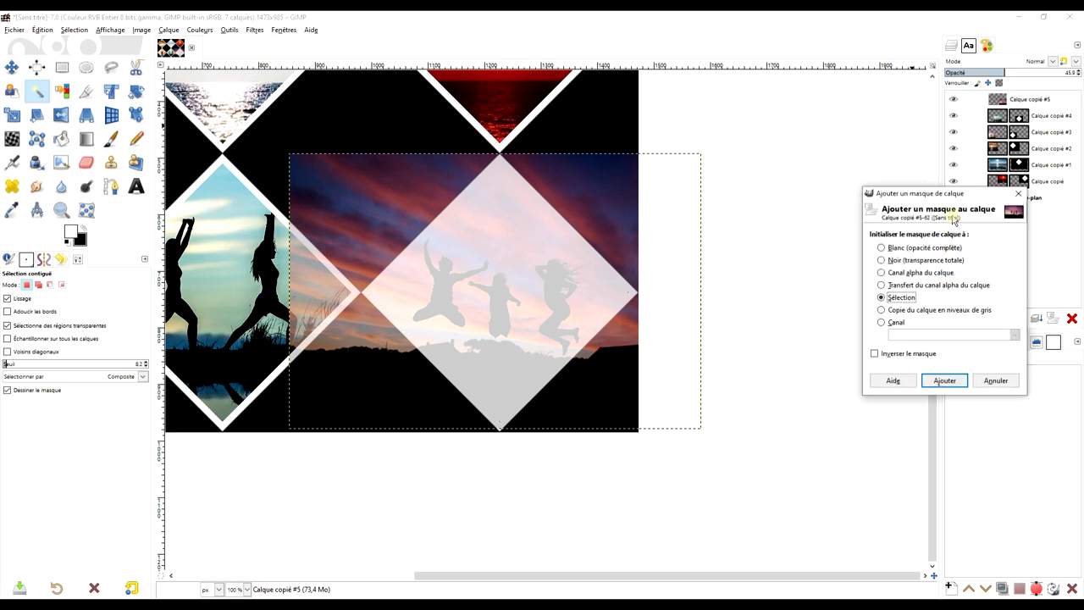
pyautogui.click(945, 380)
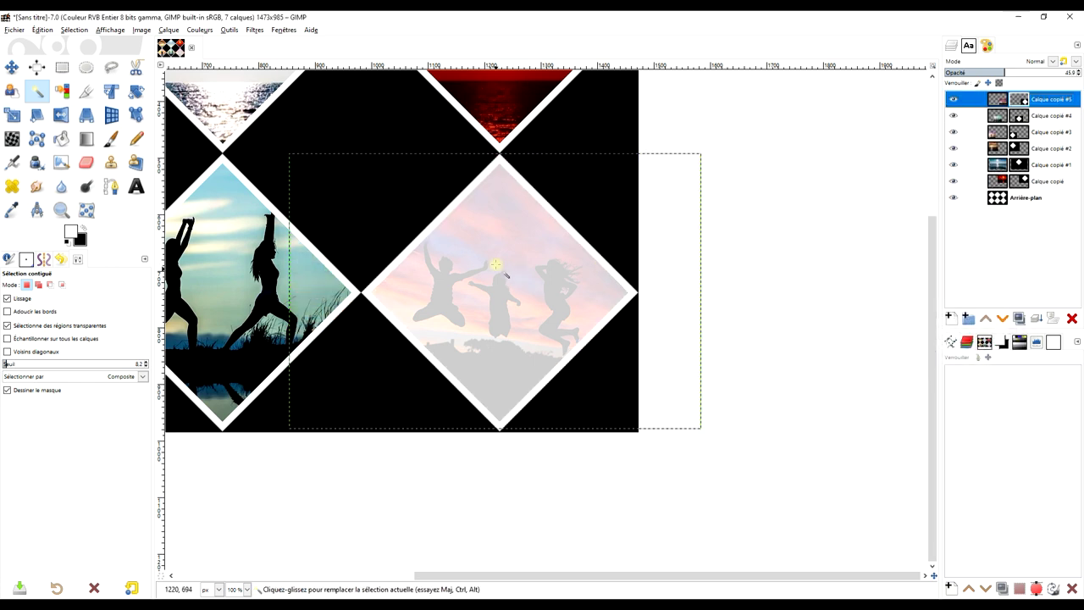
pyautogui.press('-')
pyautogui.press('-')
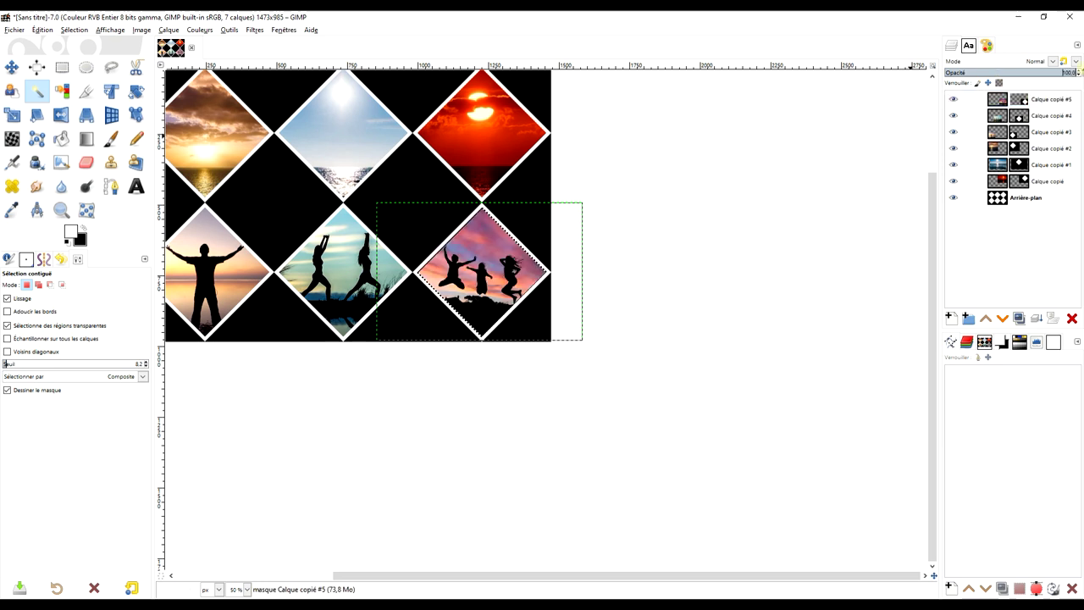
pyautogui.moveTo(279, 181); pyautogui.dragTo(427, 241)
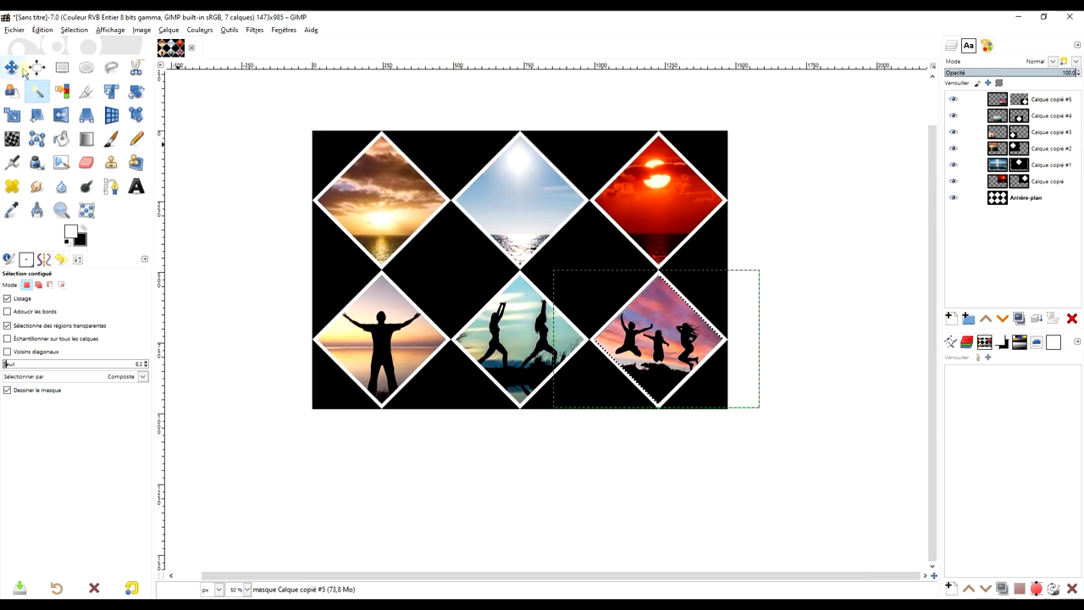
pyautogui.click(63, 212)
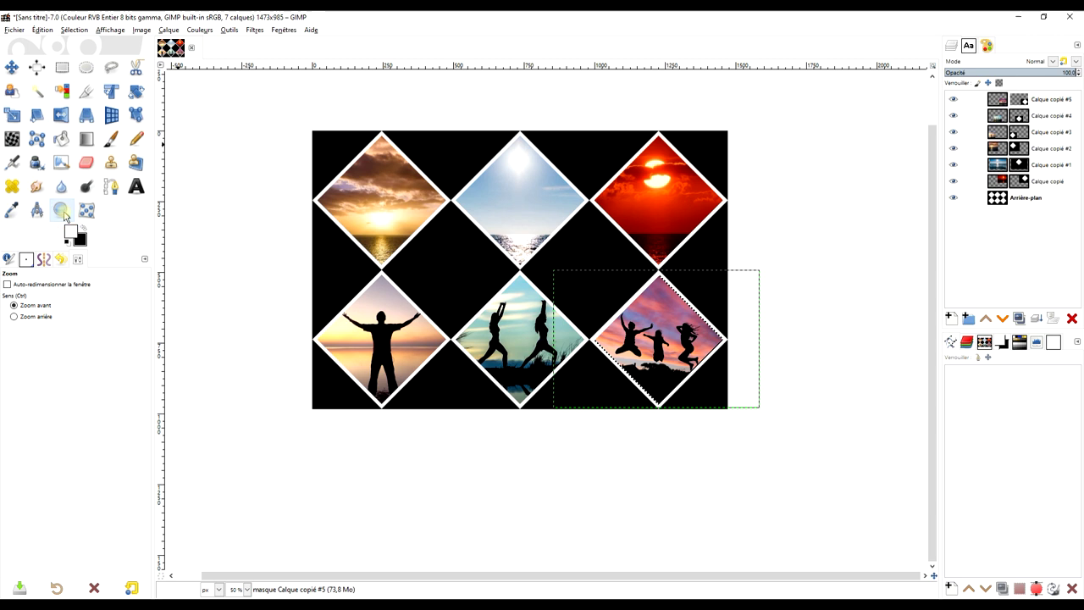
pyautogui.moveTo(293, 111); pyautogui.dragTo(764, 442)
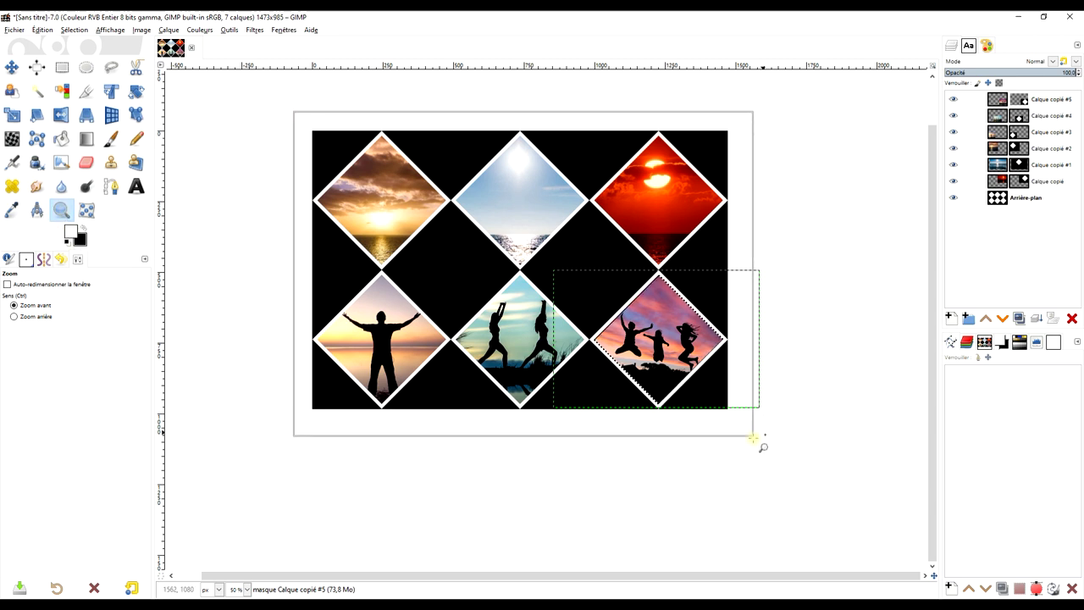
pyautogui.click(1026, 198)
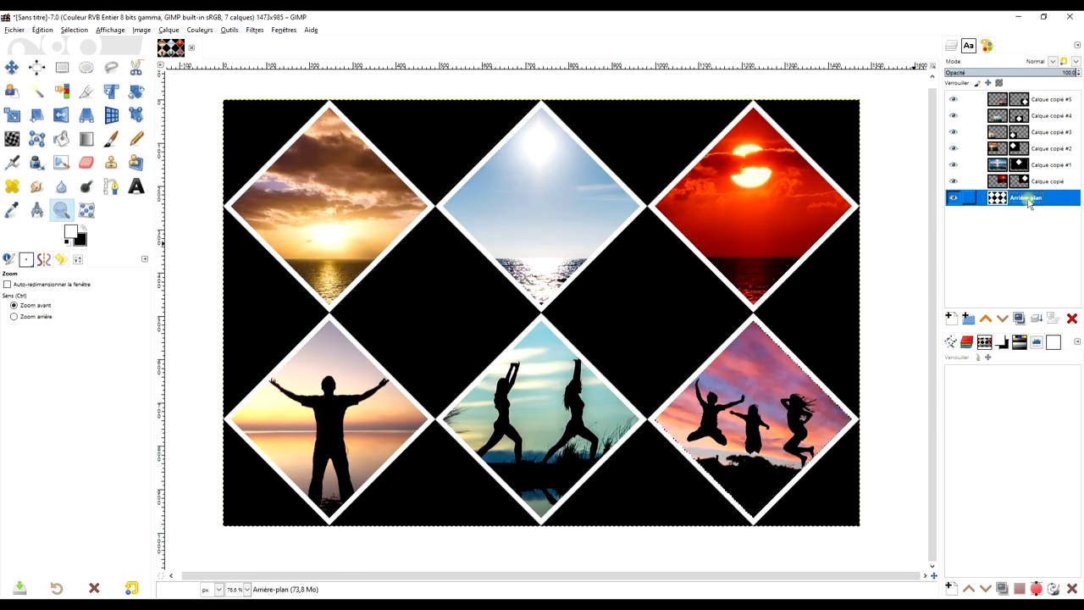
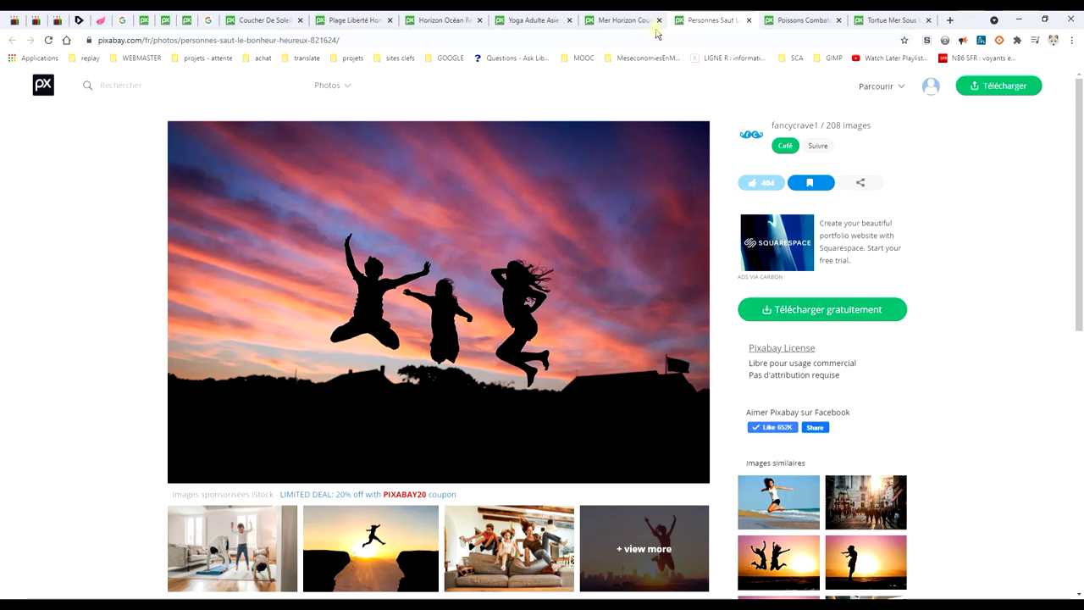
# Copy the betta fish image from the Poissons Combat Pixabay page.
pyautogui.click(791, 20)
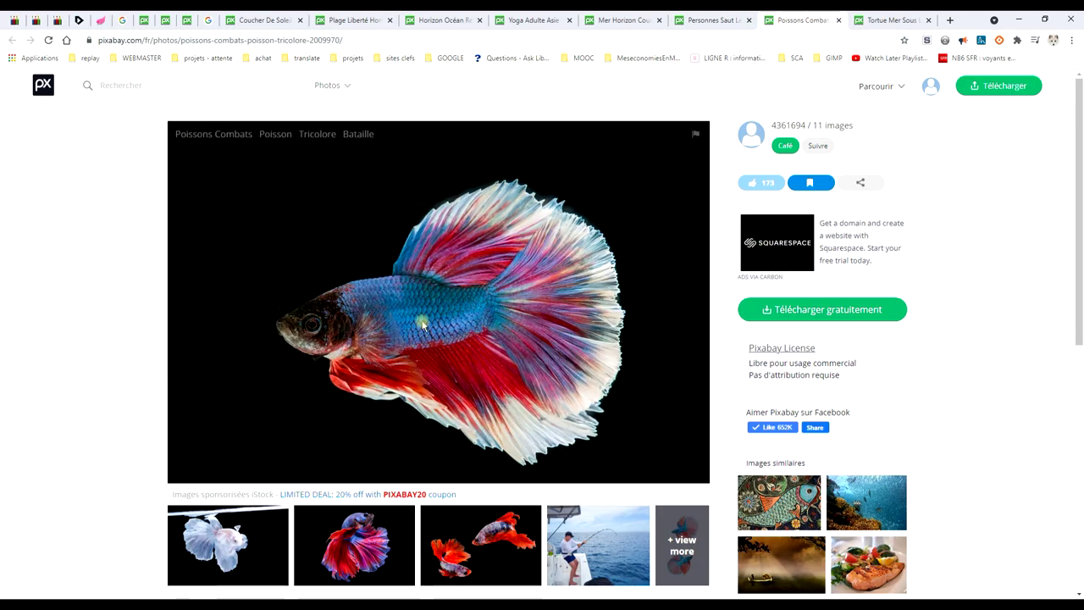
pyautogui.rightClick(441, 260)
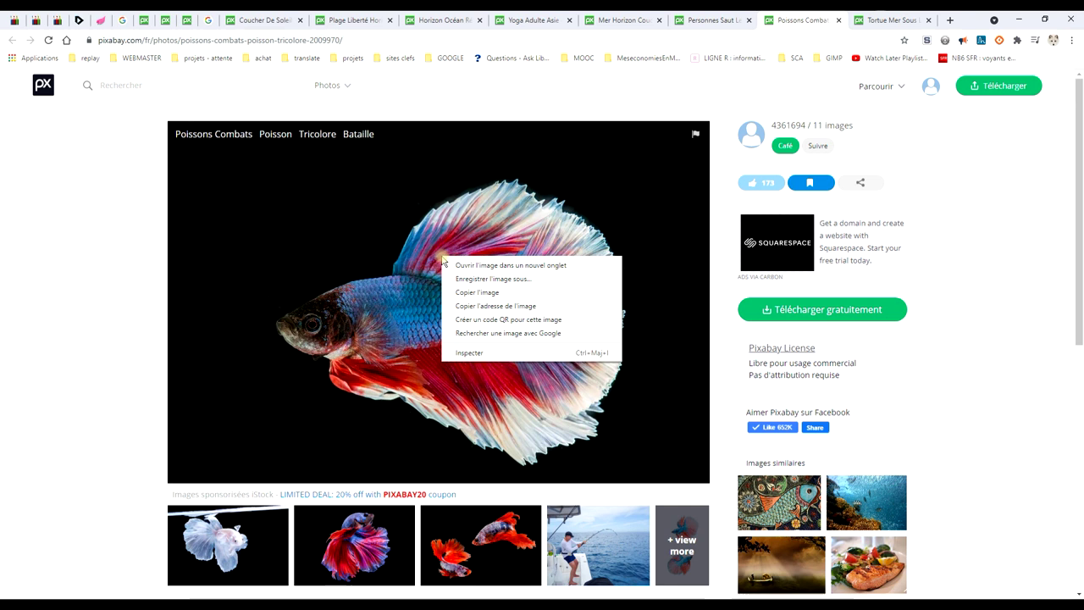
pyautogui.click(470, 292)
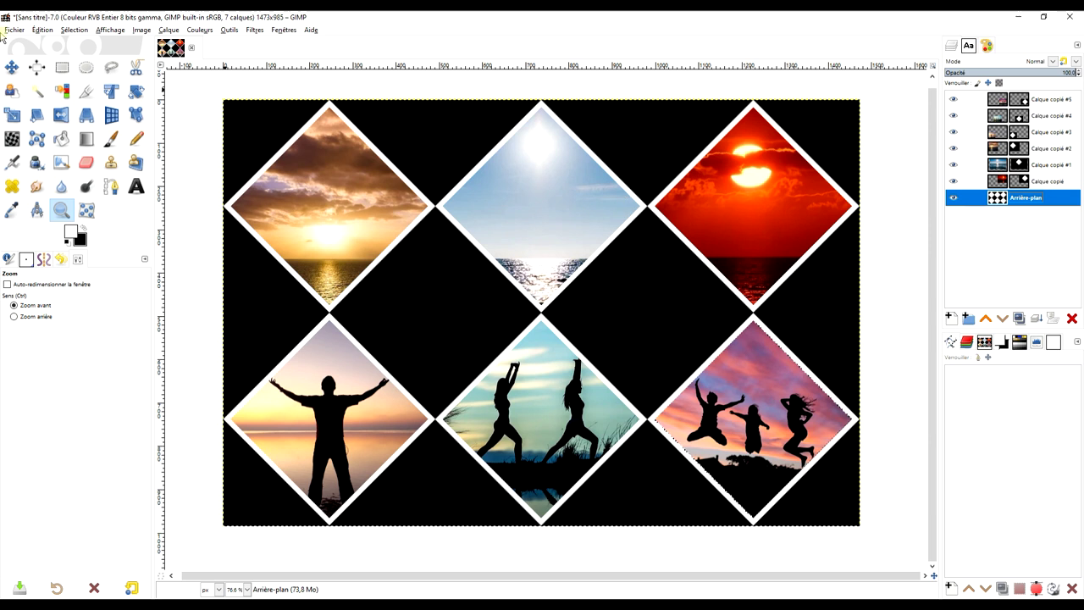
pyautogui.click(42, 29)
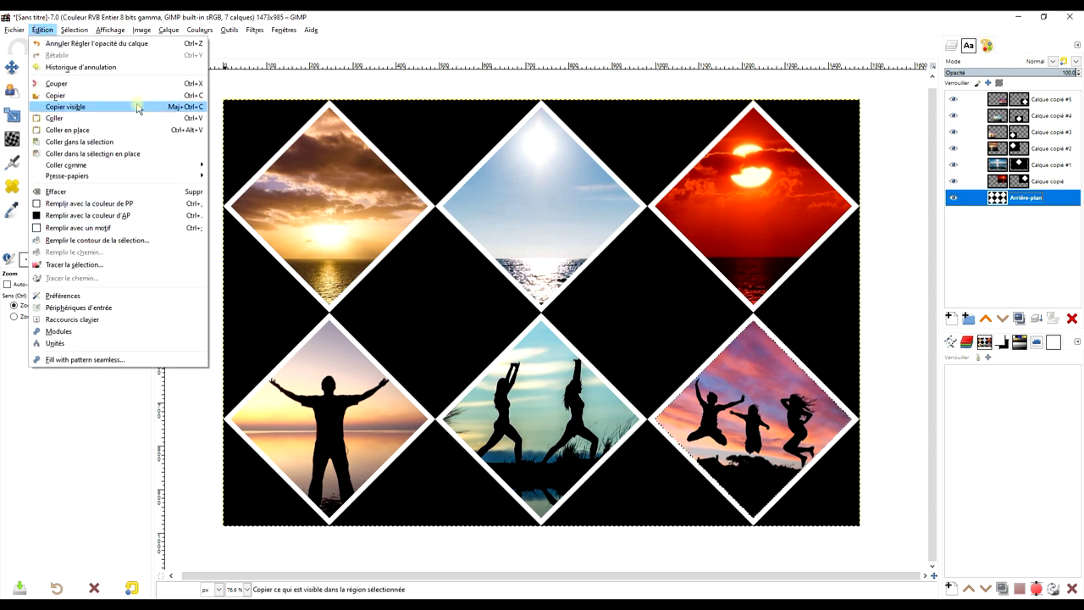
# Paste the copied betta fish photo into GIMP as a new layer.
pyautogui.click(999, 100)
pyautogui.click(1002, 101)
pyautogui.doubleClick(1002, 101)
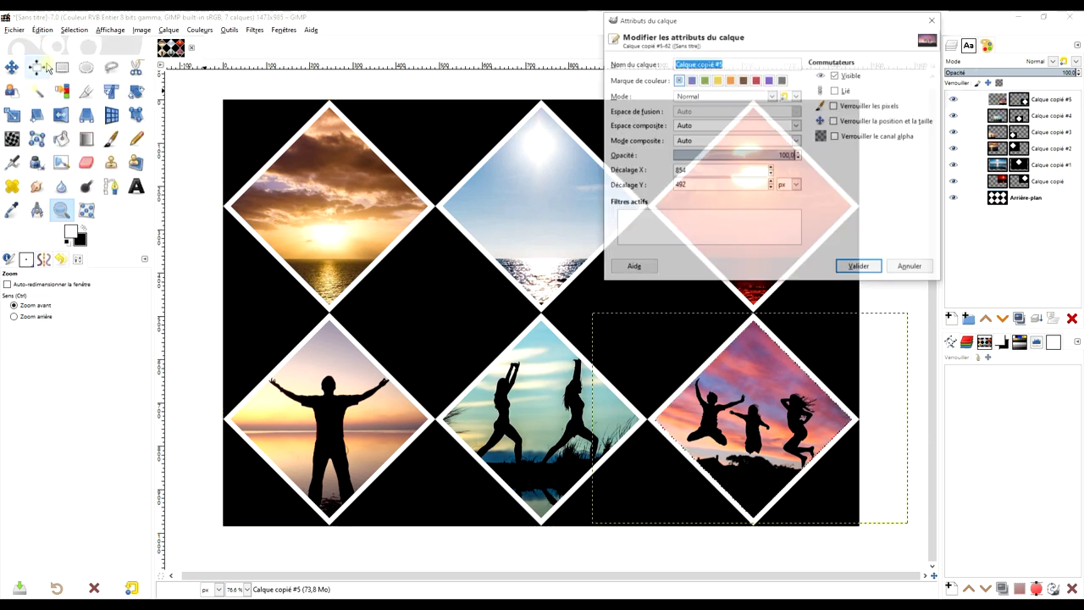
pyautogui.click(933, 19)
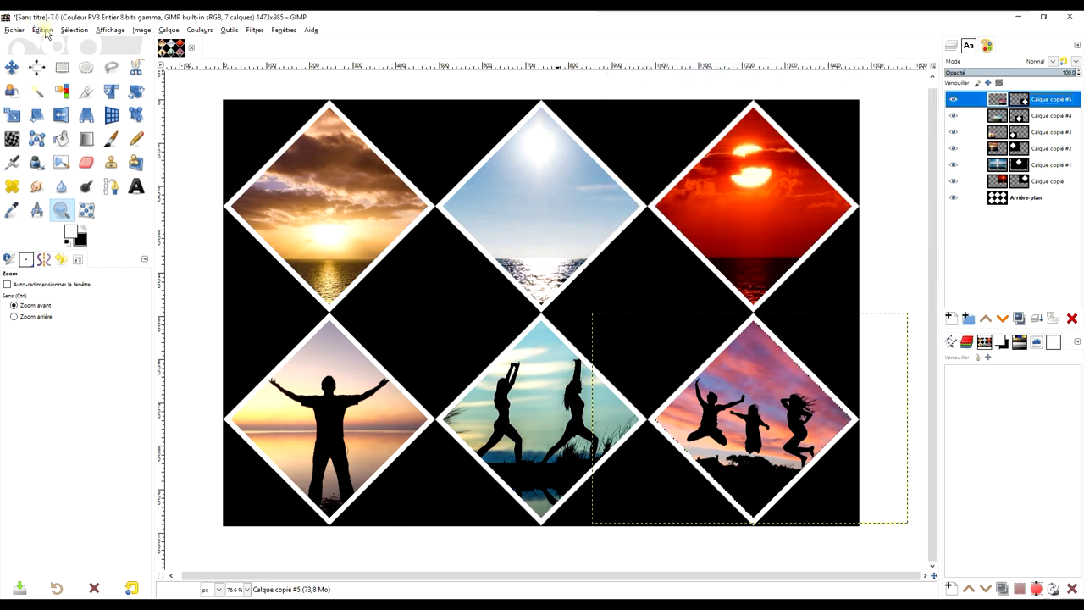
pyautogui.click(42, 29)
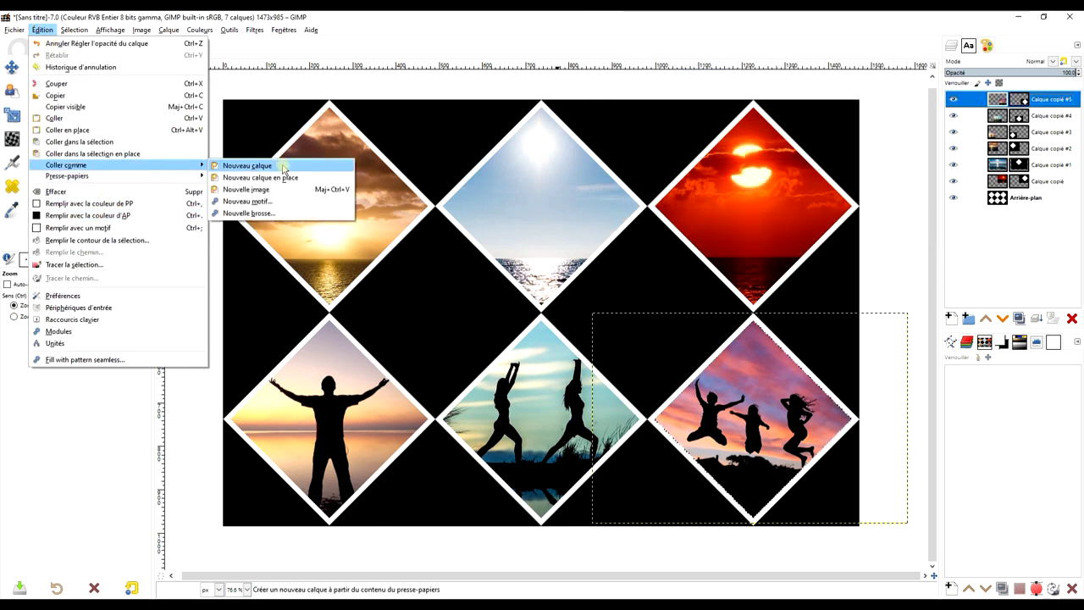
pyautogui.click(245, 168)
# Clear the selection, move the fish layer to the collage centre, and set opacity to 28.3.
pyautogui.click(12, 67)
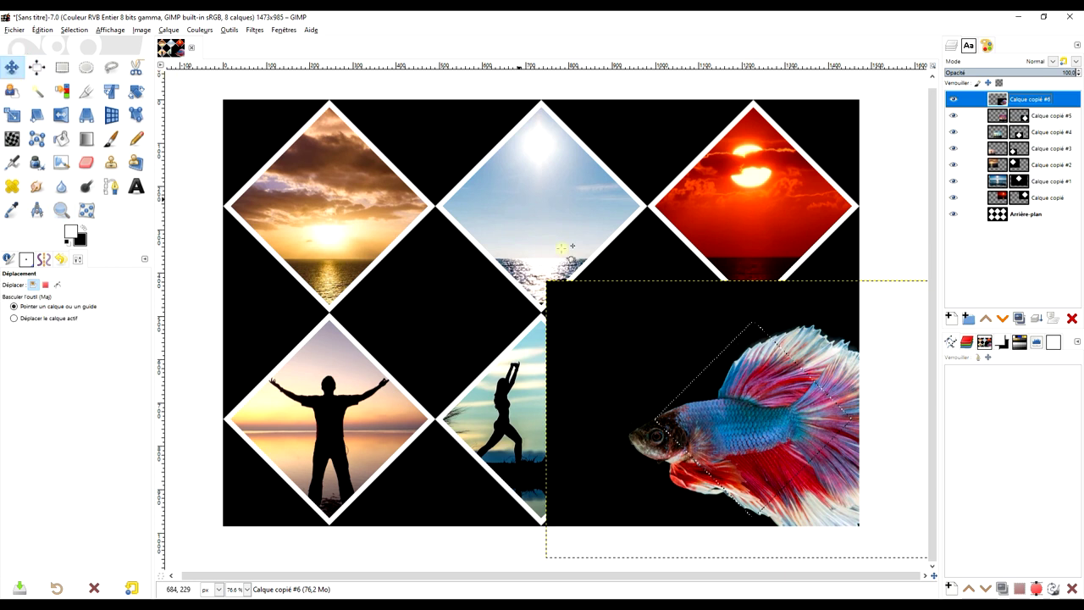
pyautogui.click(74, 30)
pyautogui.click(108, 53)
pyautogui.moveTo(779, 398); pyautogui.dragTo(669, 283)
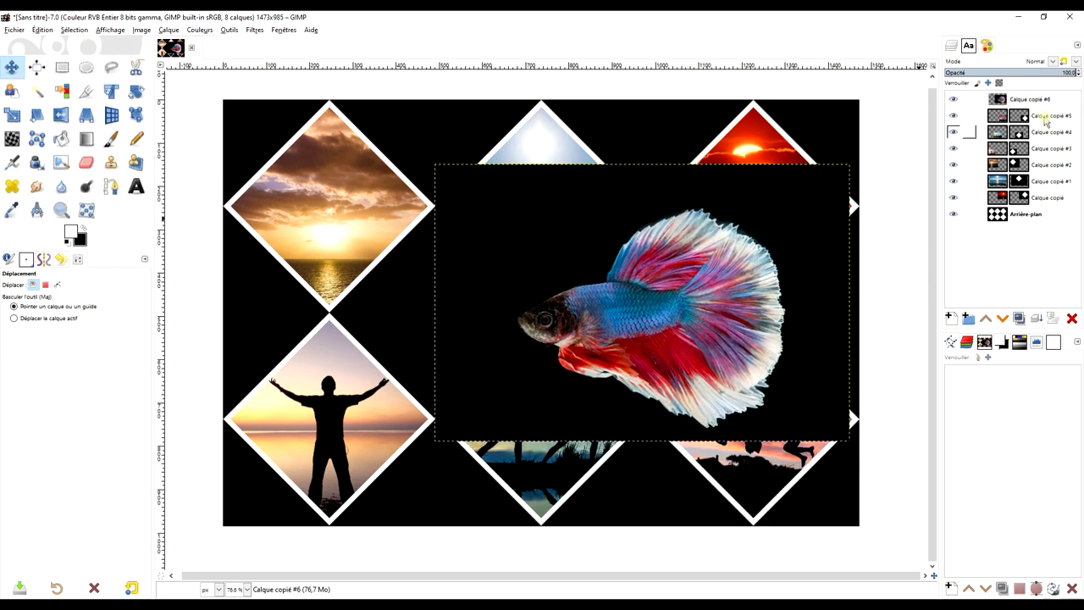
pyautogui.moveTo(1015, 72); pyautogui.dragTo(982, 72)
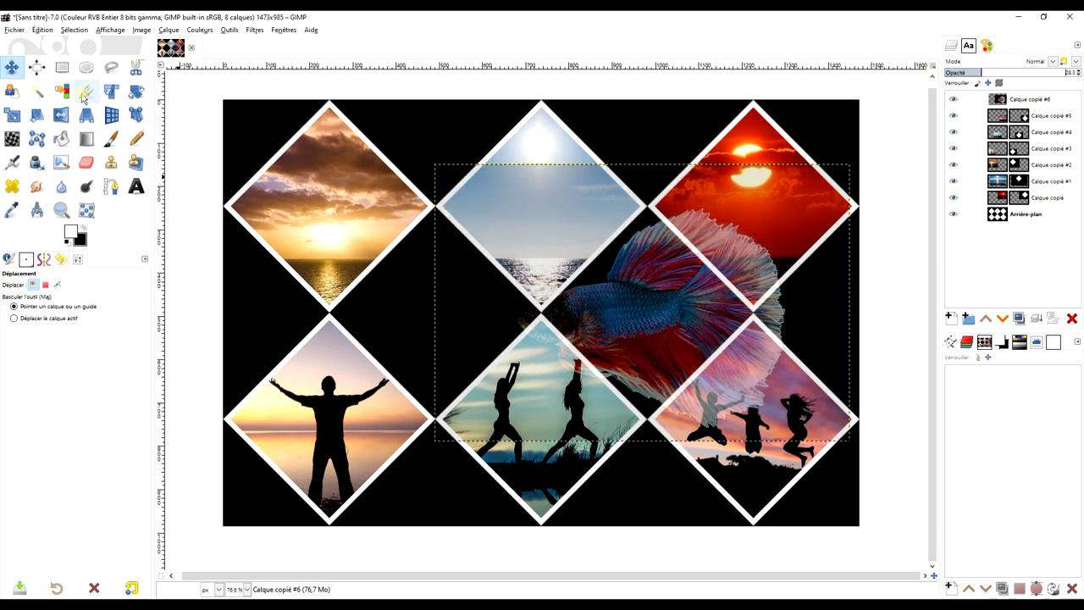
pyautogui.click(13, 115)
pyautogui.click(639, 260)
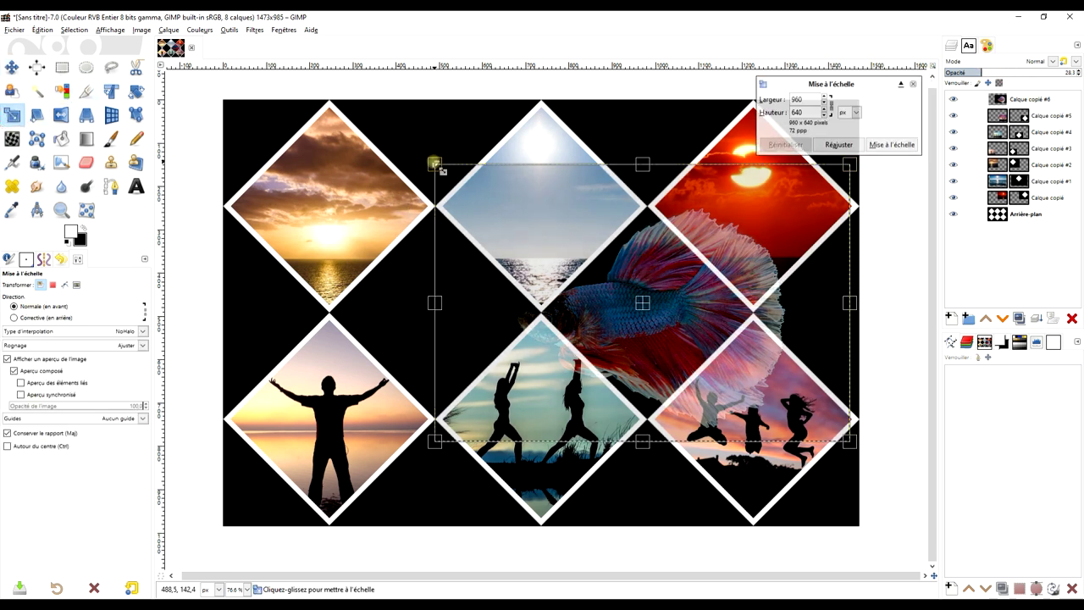
# Scale the fish layer to 495×330 px over the central black gap, then restore 100 opacity.
pyautogui.moveTo(435, 163); pyautogui.dragTo(580, 288)
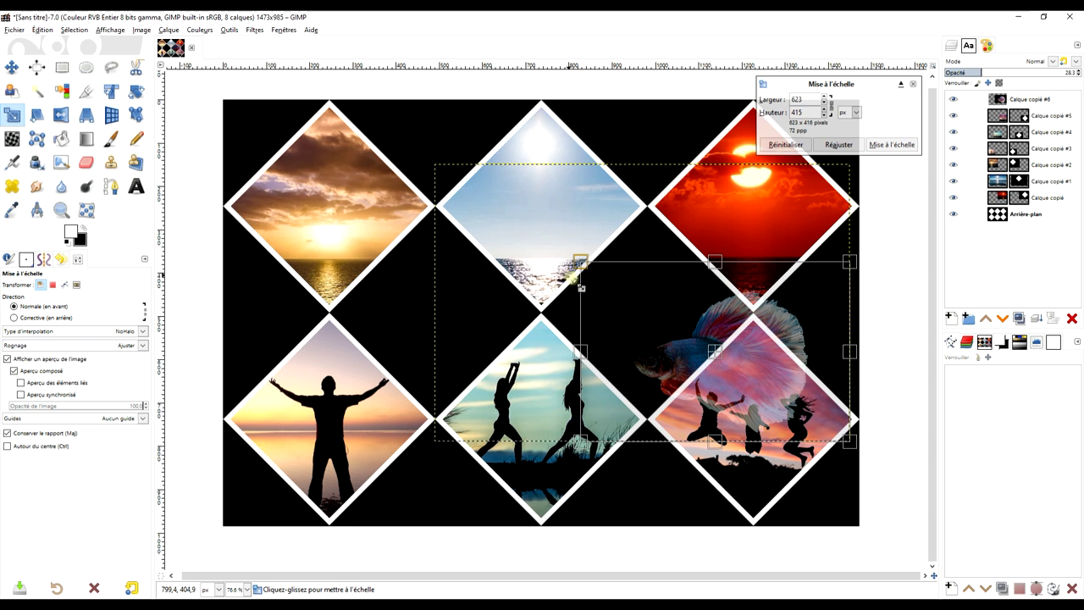
pyautogui.moveTo(716, 354); pyautogui.dragTo(637, 303)
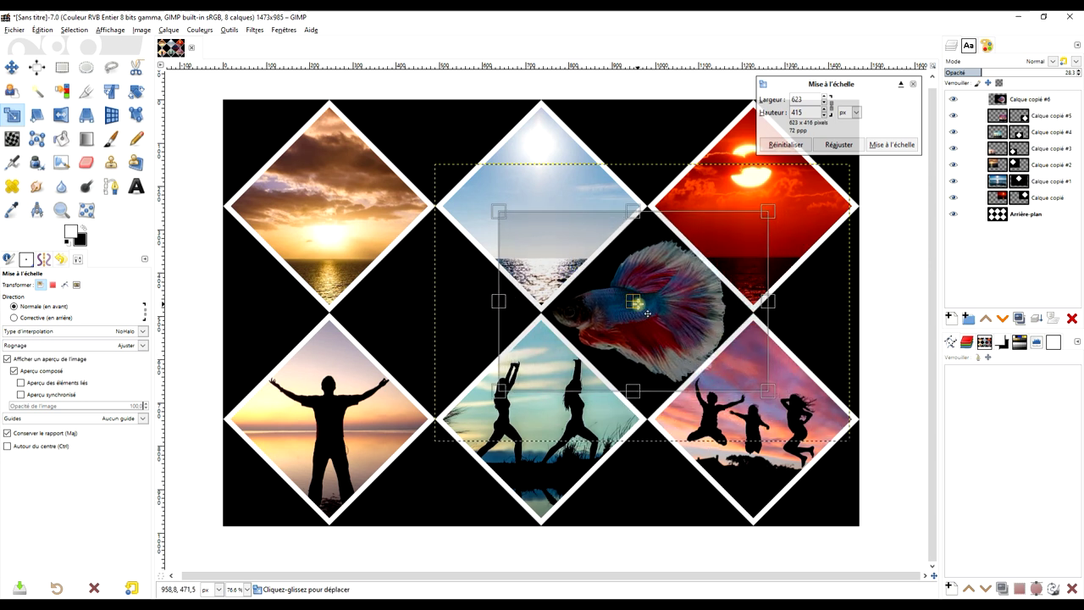
pyautogui.moveTo(773, 391); pyautogui.dragTo(736, 369)
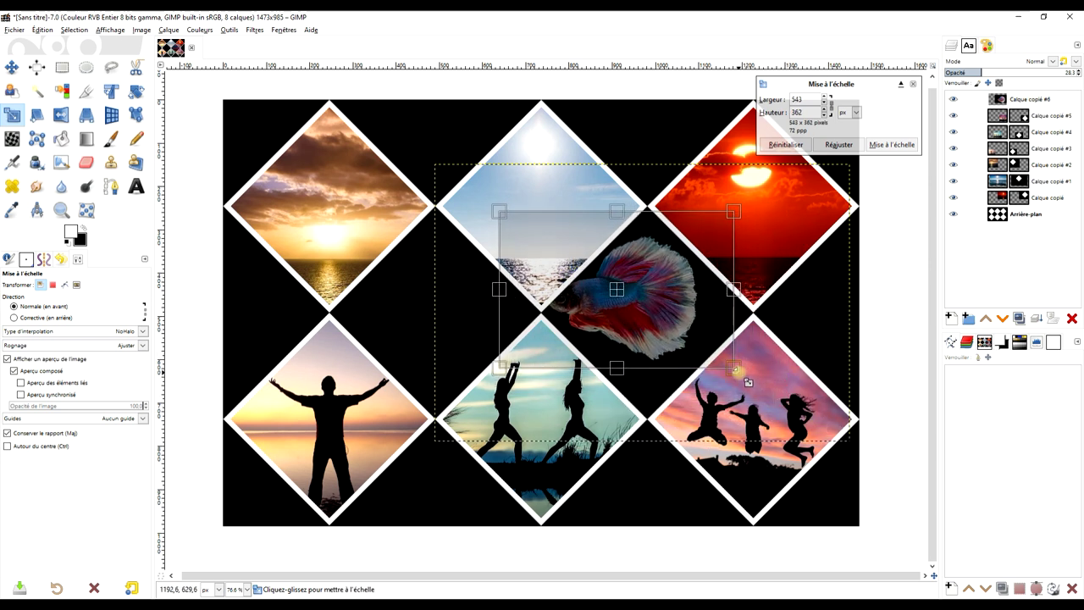
pyautogui.moveTo(635, 308); pyautogui.dragTo(651, 323)
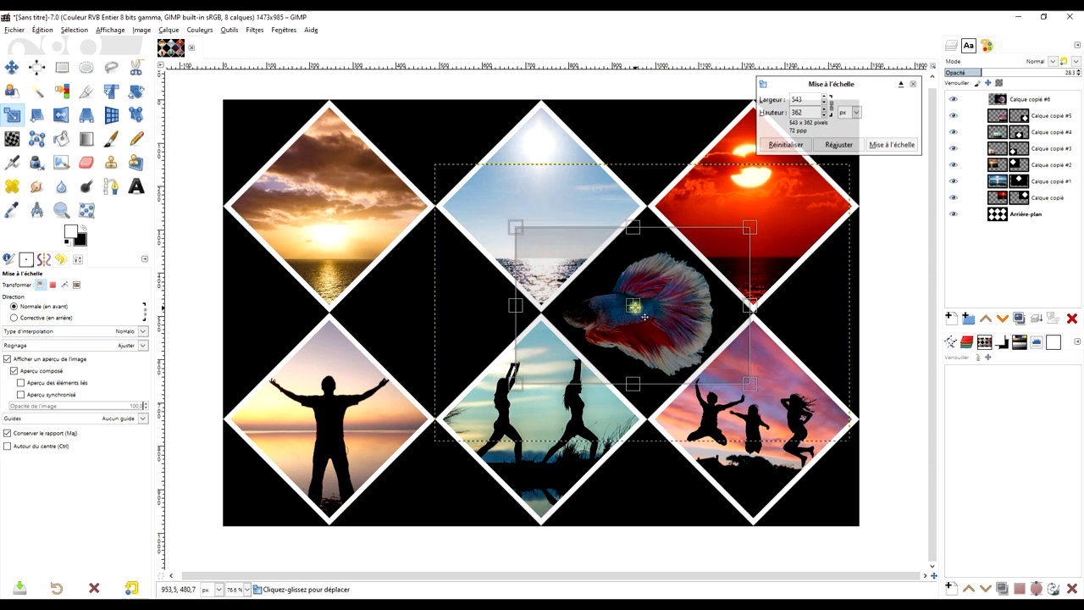
pyautogui.moveTo(765, 397); pyautogui.dragTo(745, 382)
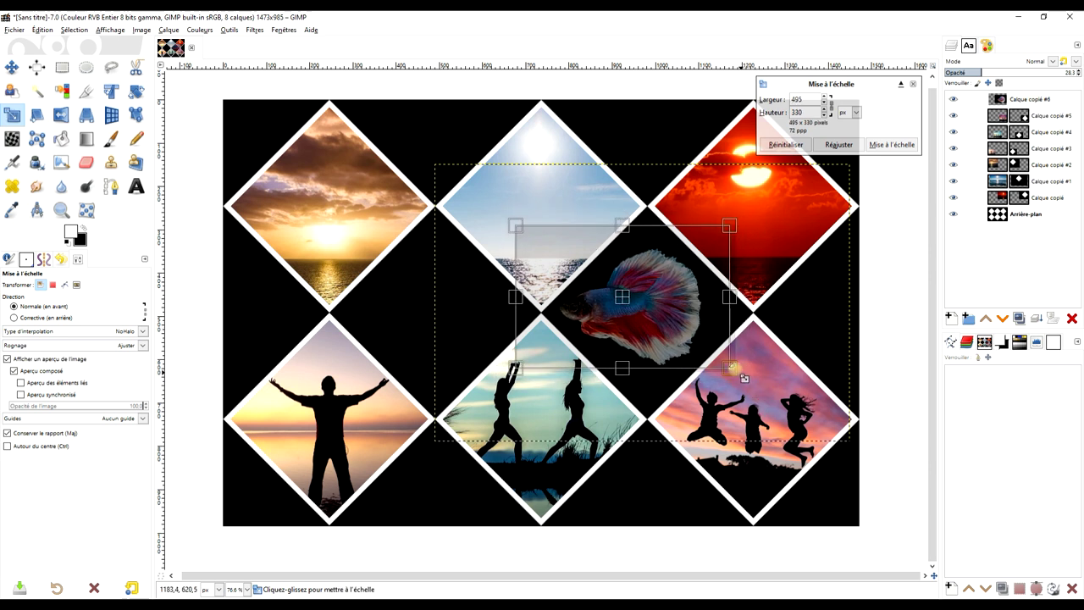
pyautogui.moveTo(629, 308); pyautogui.dragTo(642, 317)
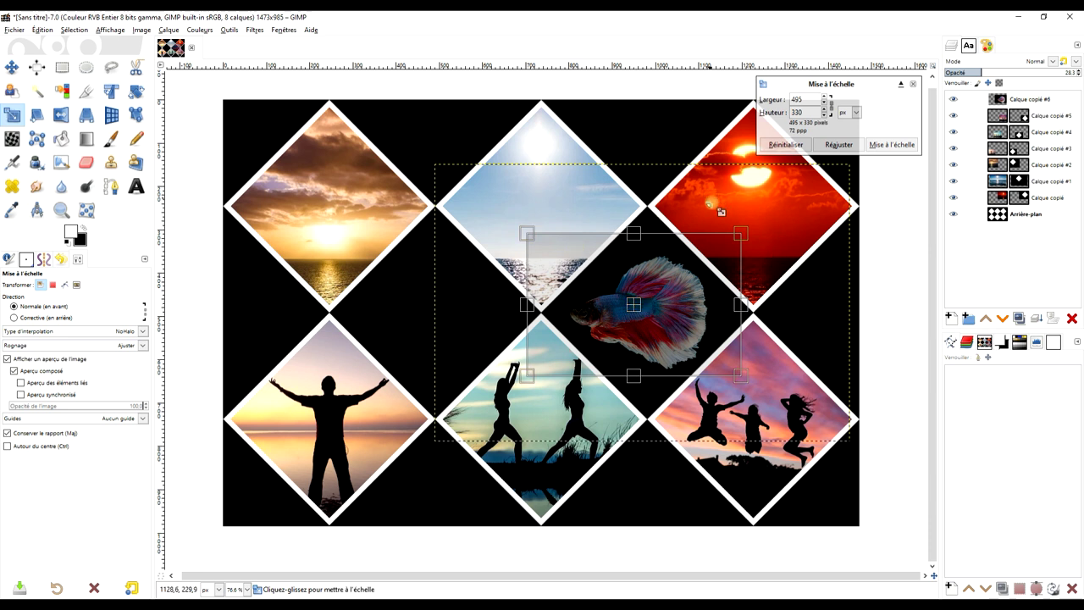
pyautogui.click(893, 145)
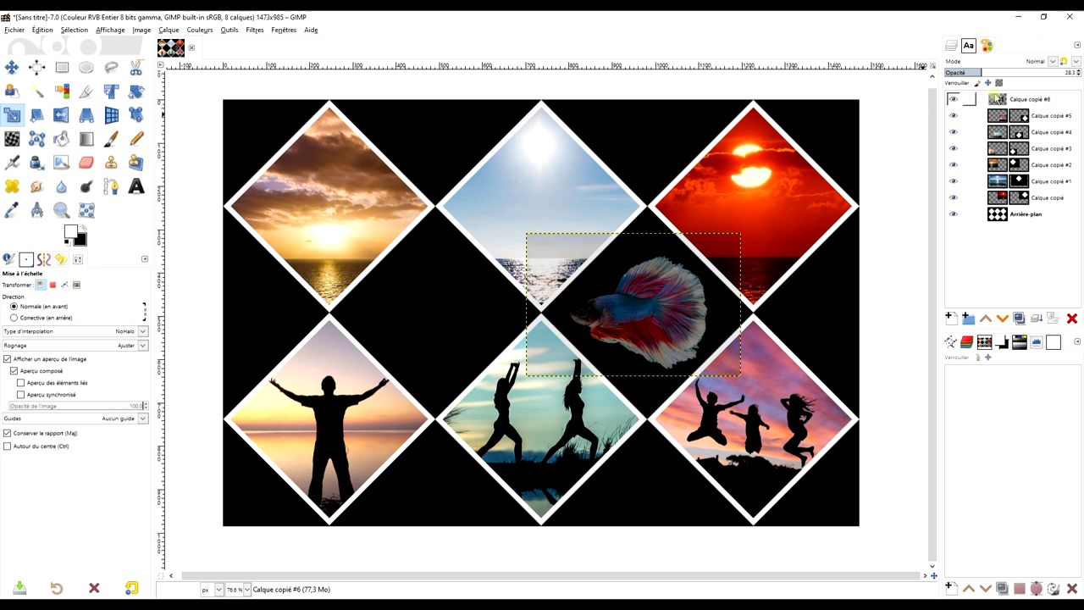
pyautogui.moveTo(1009, 75)
pyautogui.mouseDown()
pyautogui.moveTo(1079, 73)
pyautogui.moveTo(991, 75)
pyautogui.mouseUp()
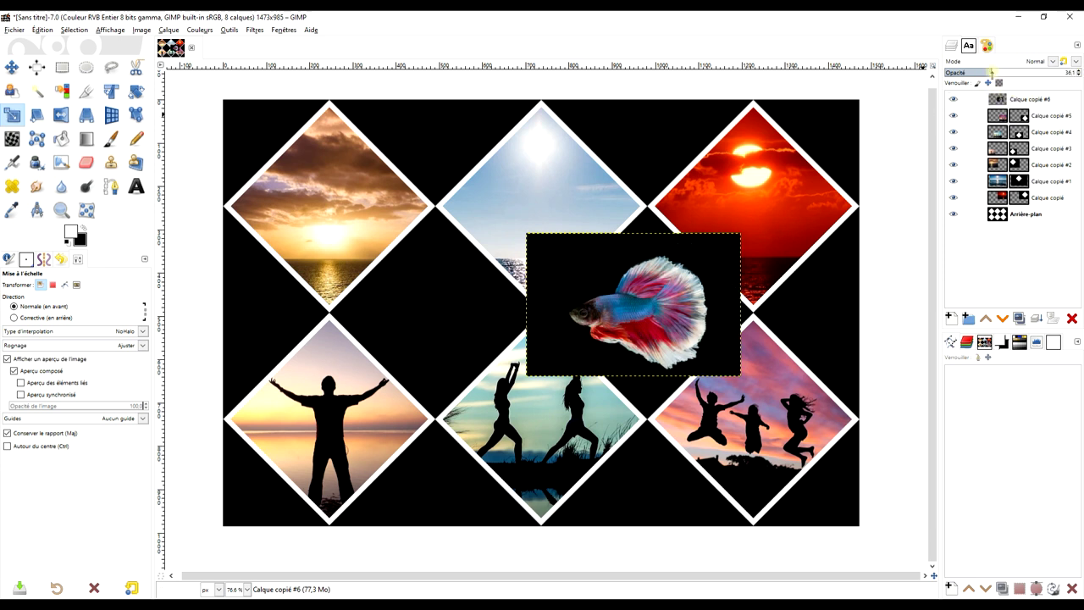
# Fuzzy-select the central black diamond on Arrière-plan and mask the fish layer with it.
pyautogui.click(36, 90)
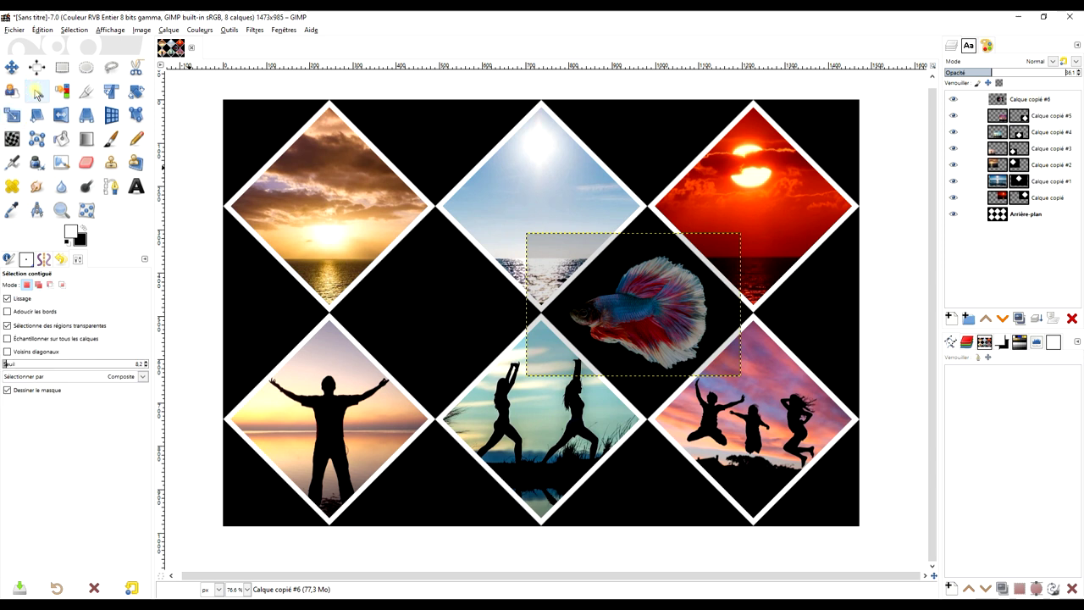
pyautogui.click(1010, 215)
pyautogui.moveTo(646, 227); pyautogui.dragTo(648, 227)
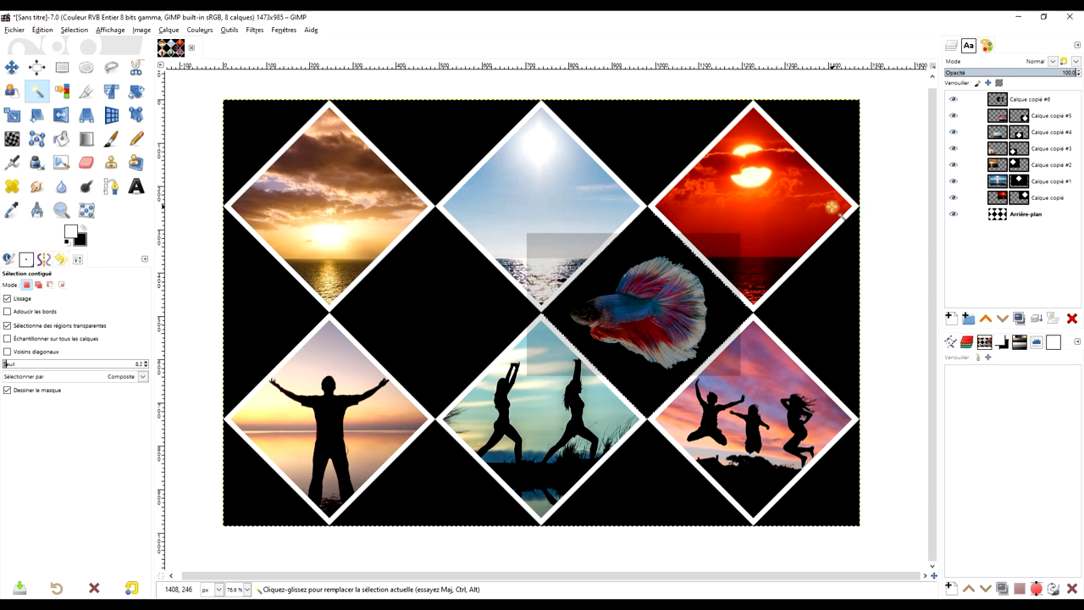
pyautogui.rightClick(1004, 101)
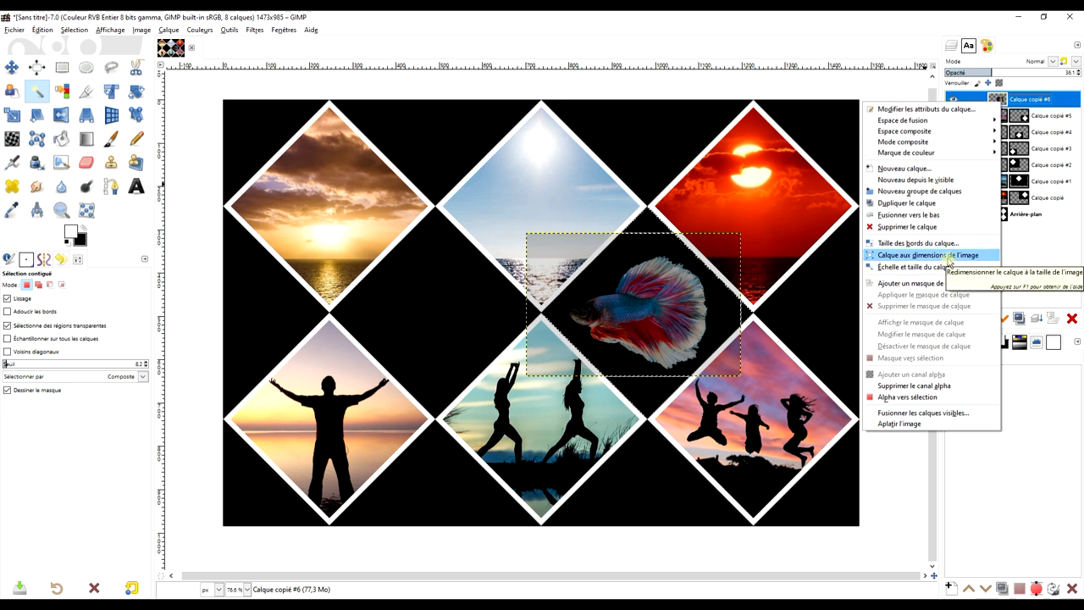
pyautogui.click(910, 283)
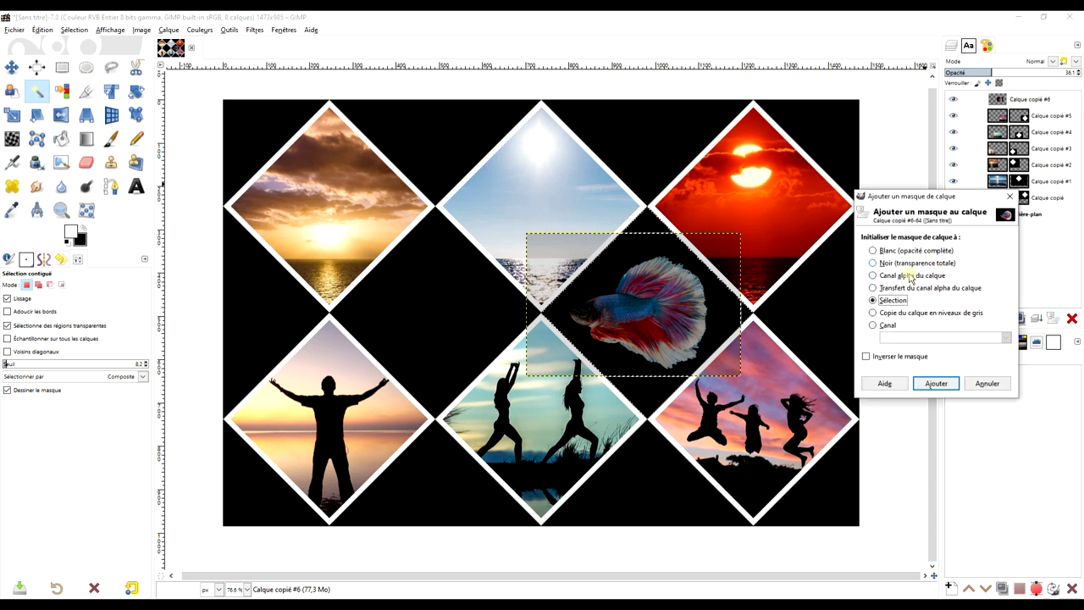
pyautogui.click(935, 383)
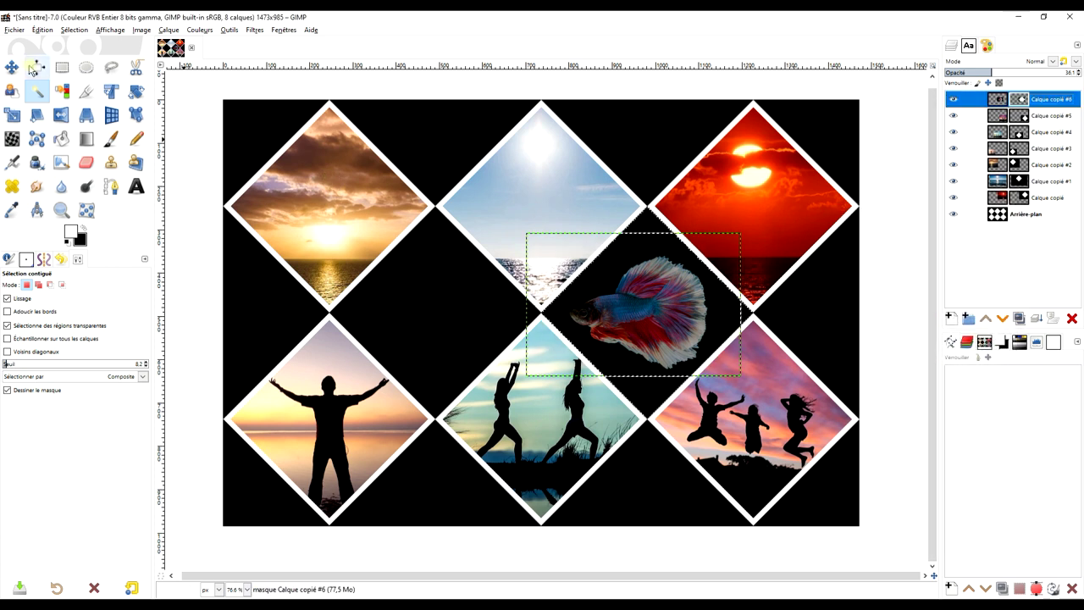
# Set Calque copié #6 to full opacity and resize it to the image dimensions.
pyautogui.click(1029, 218)
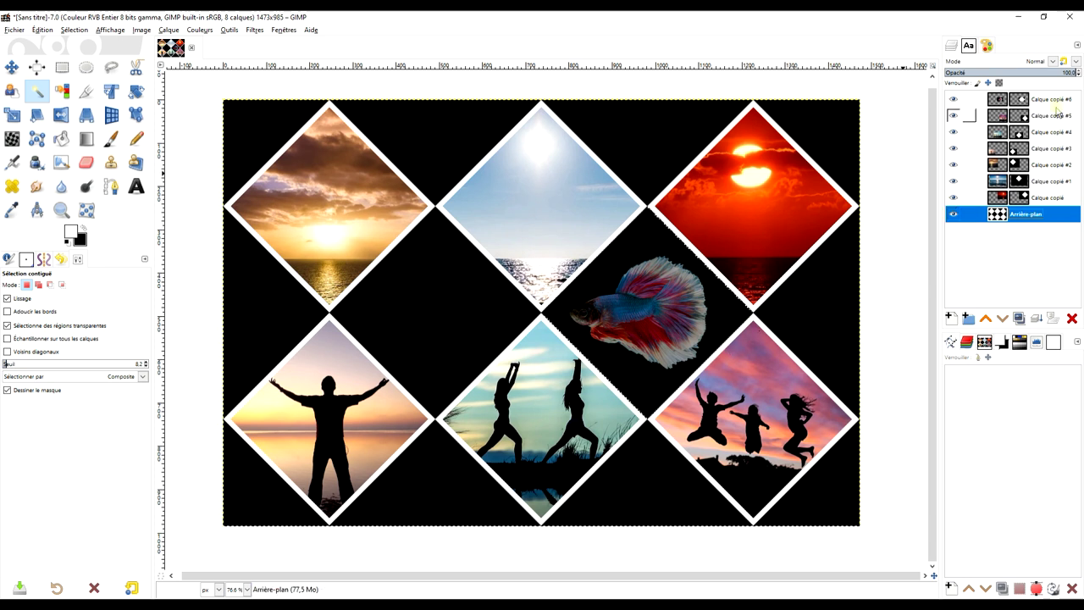
pyautogui.click(1013, 100)
pyautogui.click(993, 73)
pyautogui.moveTo(994, 71); pyautogui.dragTo(1080, 74)
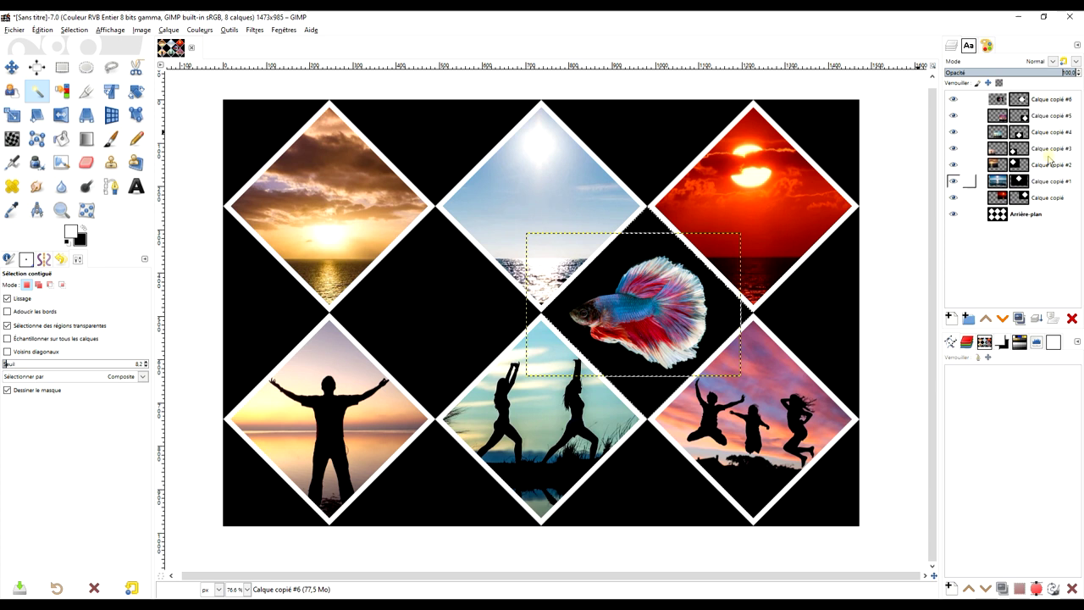
pyautogui.rightClick(997, 99)
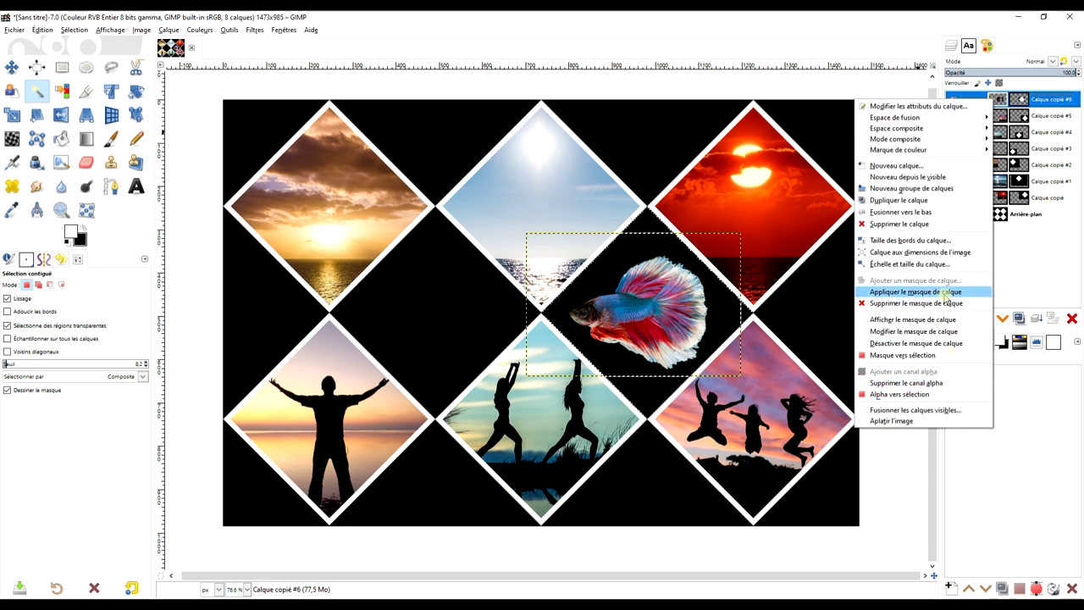
pyautogui.click(952, 253)
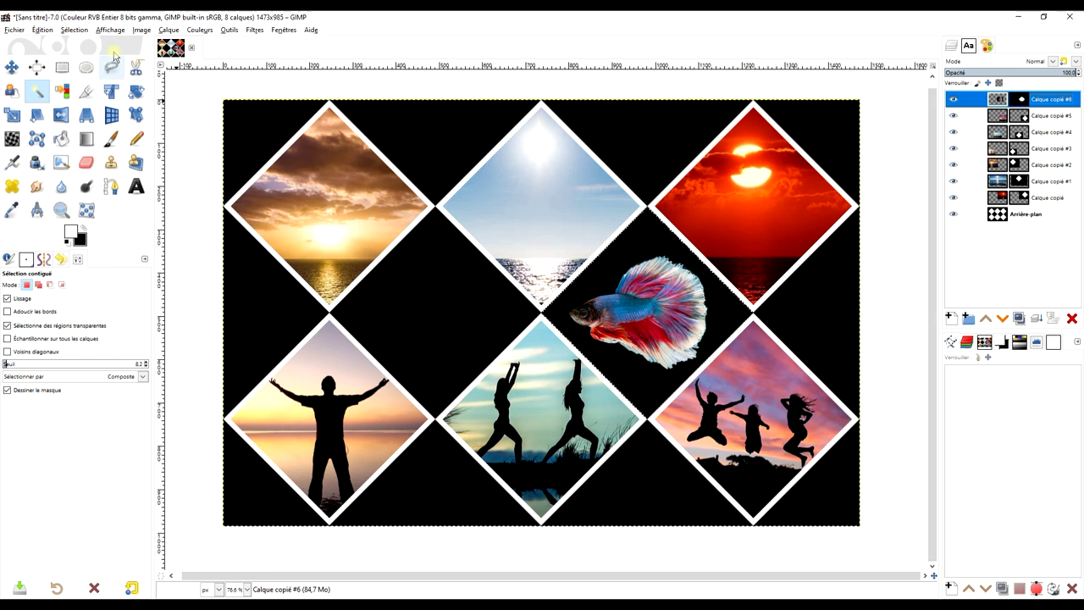
# Invert the selection and resize Calque copié #5, #4 and #3 to image size.
pyautogui.click(68, 31)
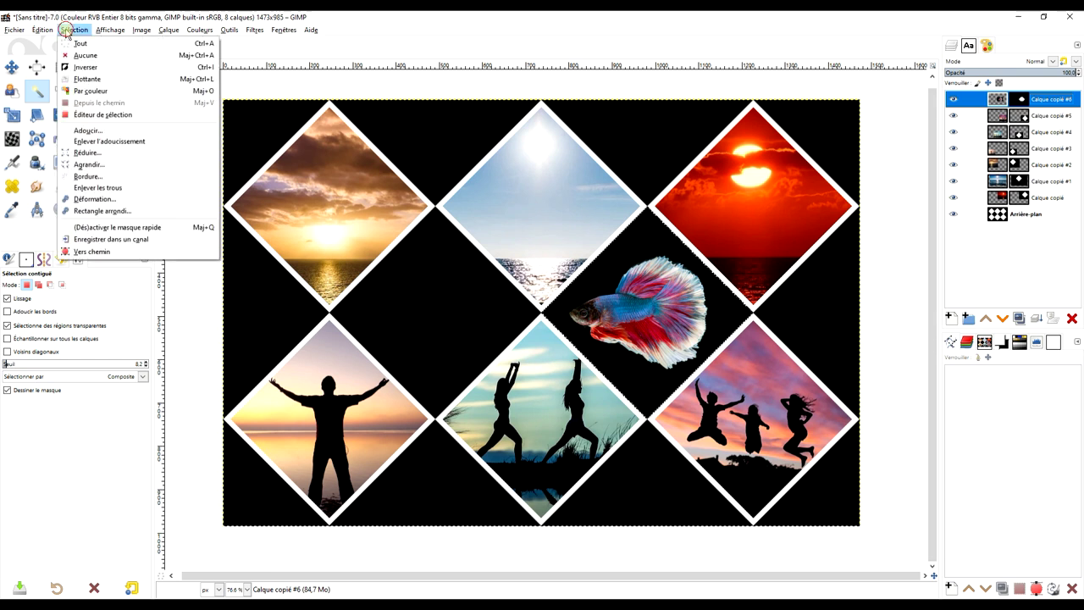
pyautogui.click(88, 68)
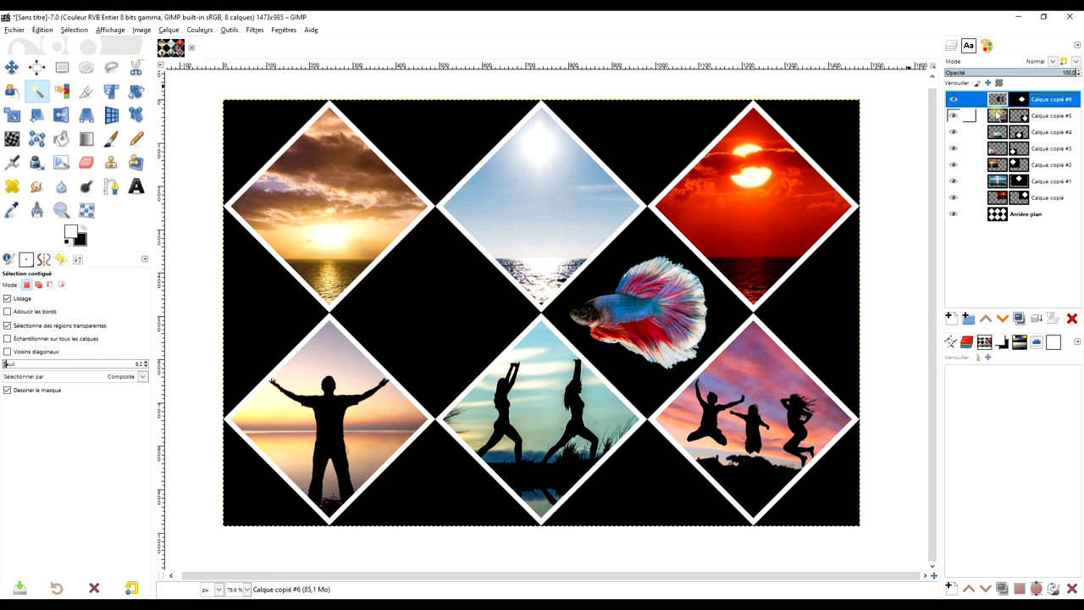
pyautogui.click(998, 114)
pyautogui.rightClick(997, 121)
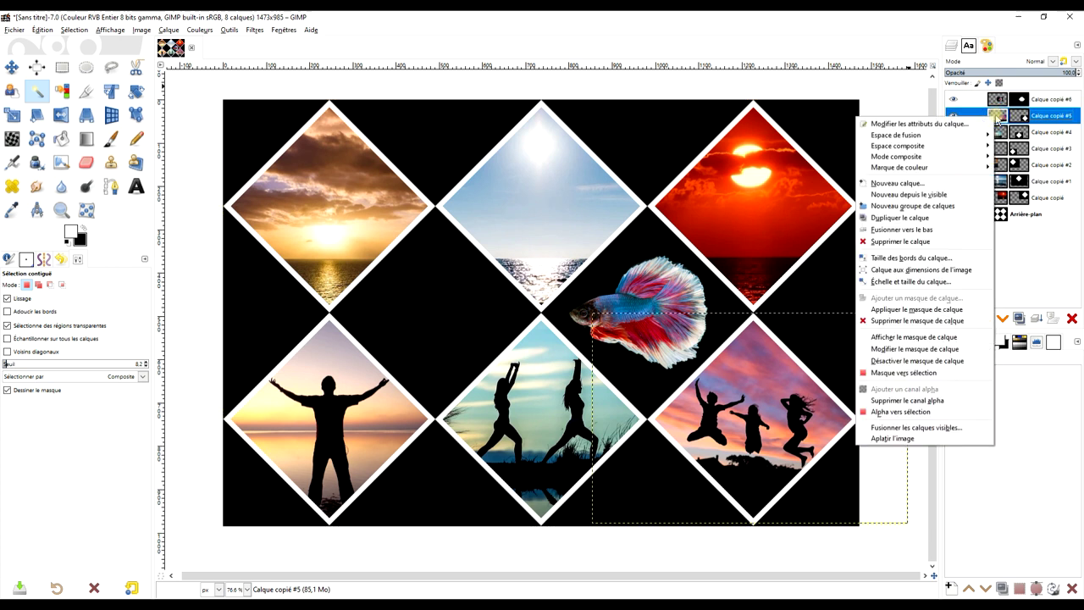
pyautogui.click(946, 276)
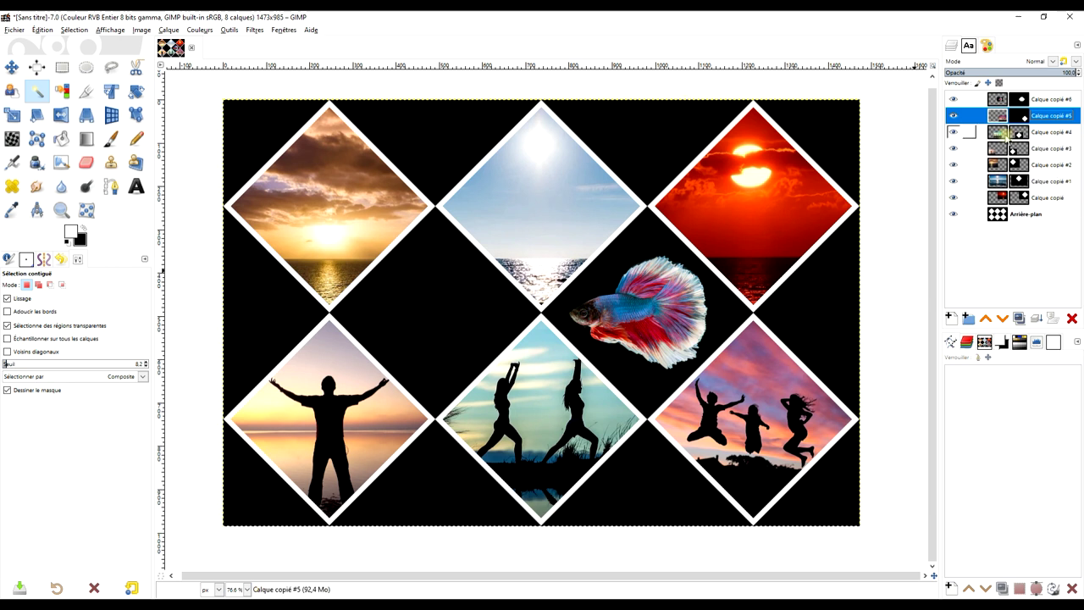
pyautogui.click(1010, 134)
pyautogui.rightClick(997, 136)
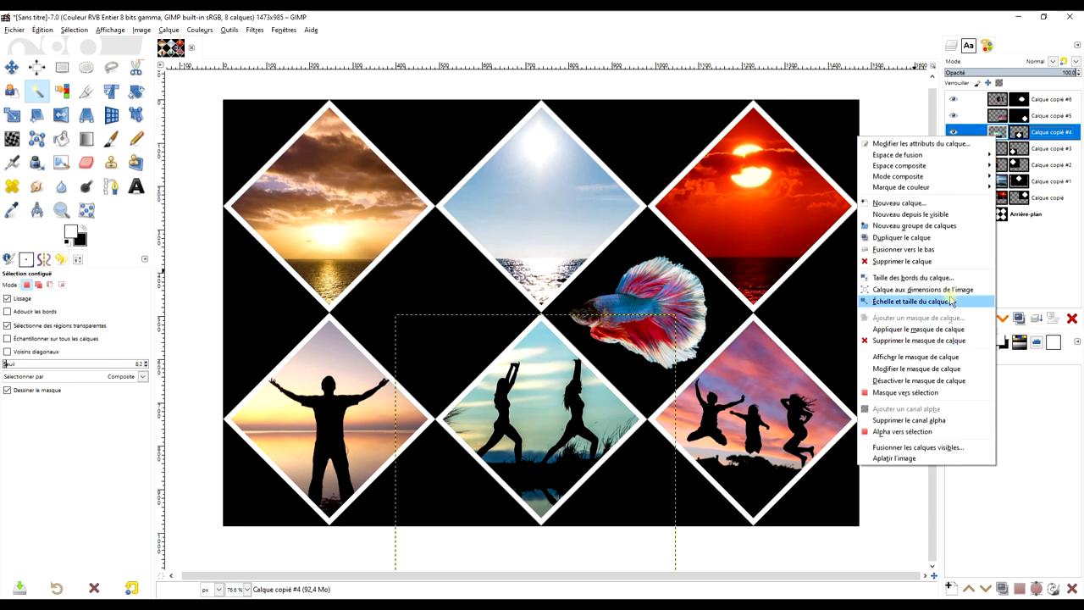
pyautogui.click(947, 289)
pyautogui.click(1011, 149)
pyautogui.rightClick(1011, 149)
pyautogui.click(949, 298)
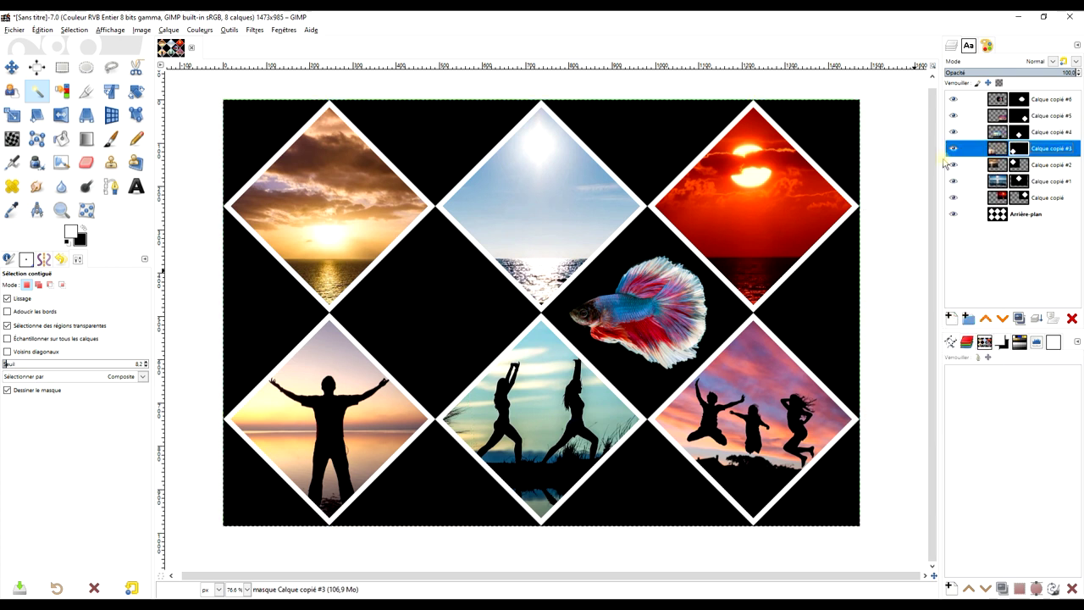
# Resize Calque copié #2, #1 and Calque copié to the full image size.
pyautogui.click(1004, 168)
pyautogui.rightClick(1005, 168)
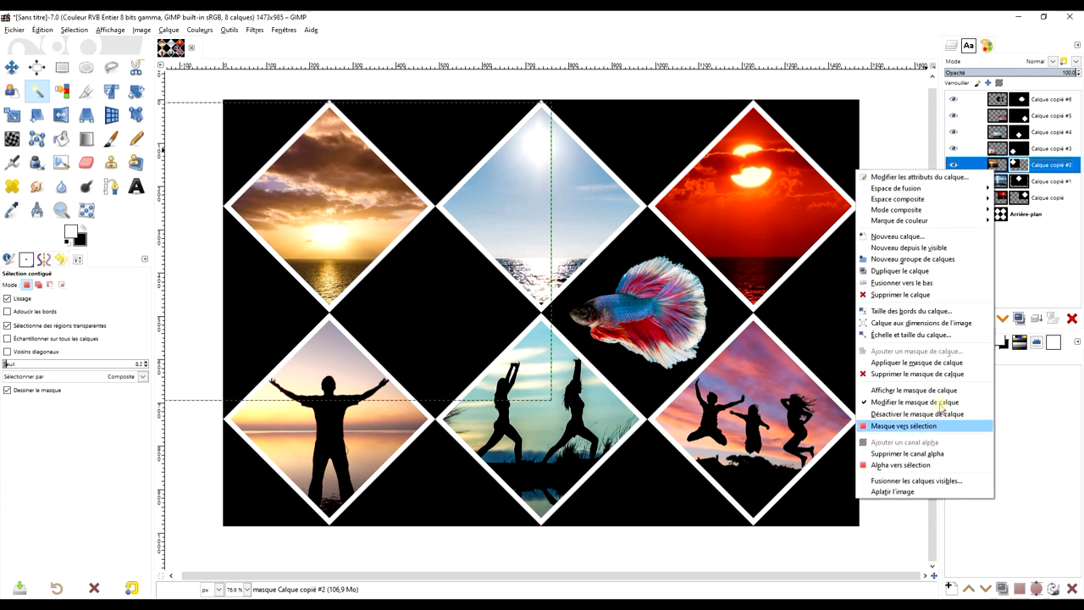
pyautogui.click(923, 327)
pyautogui.click(1002, 182)
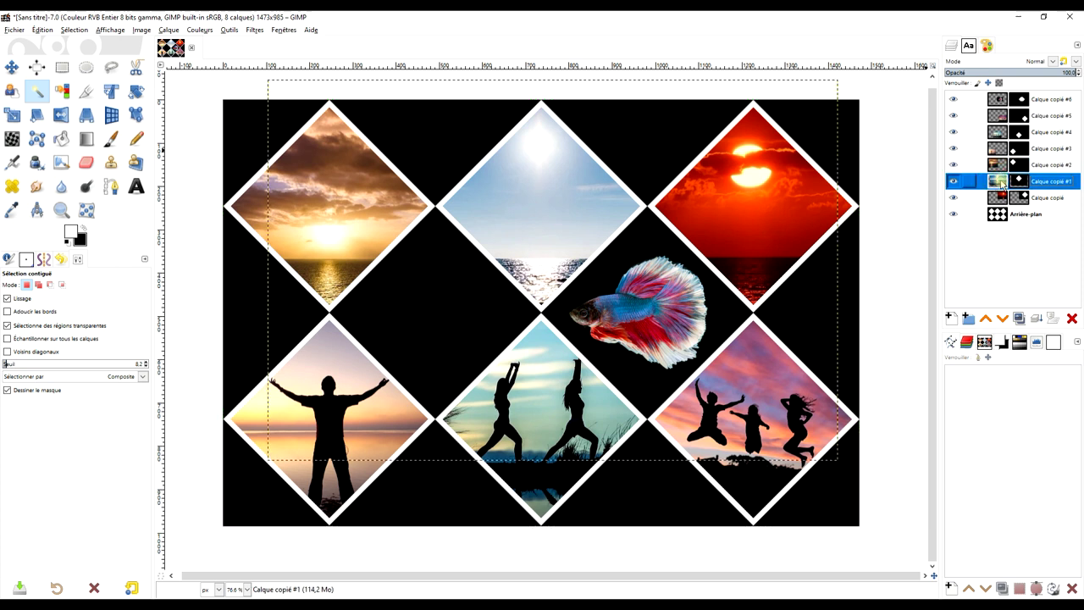
pyautogui.rightClick(1002, 182)
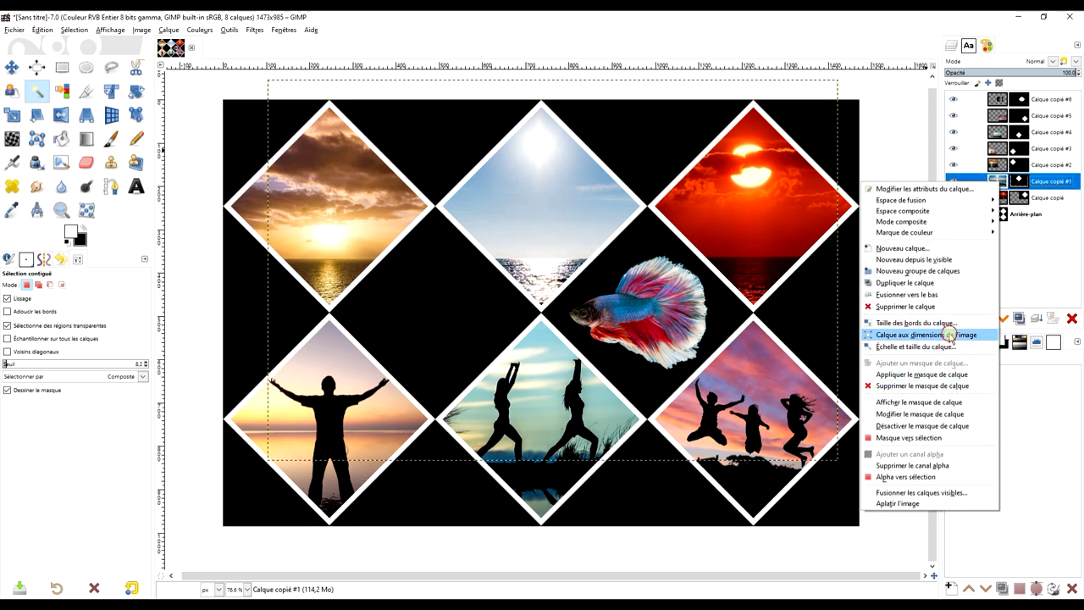
pyautogui.click(950, 335)
pyautogui.click(1002, 197)
pyautogui.rightClick(1002, 198)
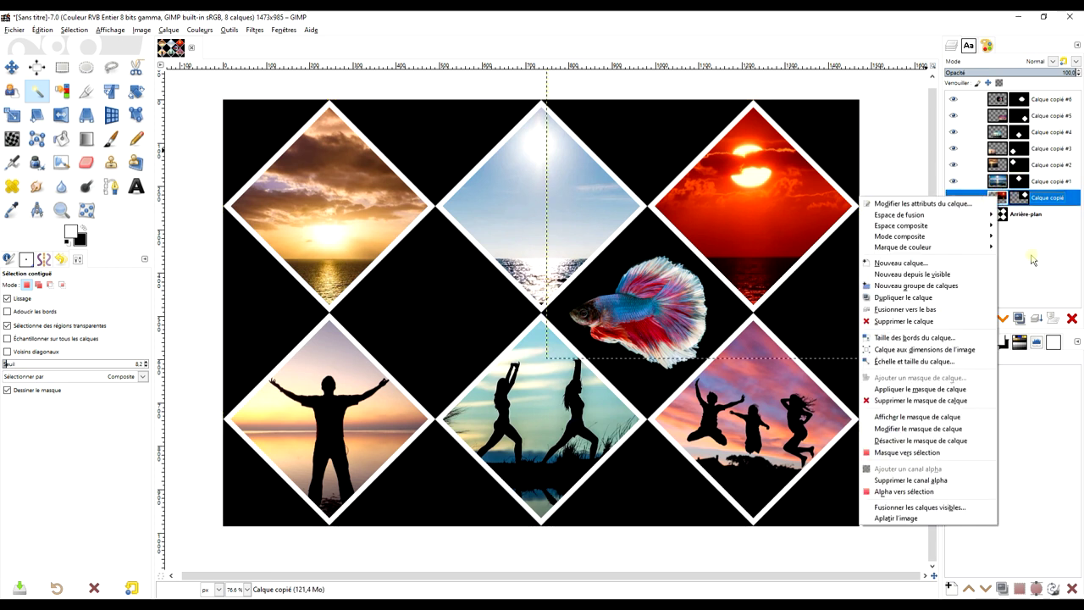
pyautogui.click(950, 349)
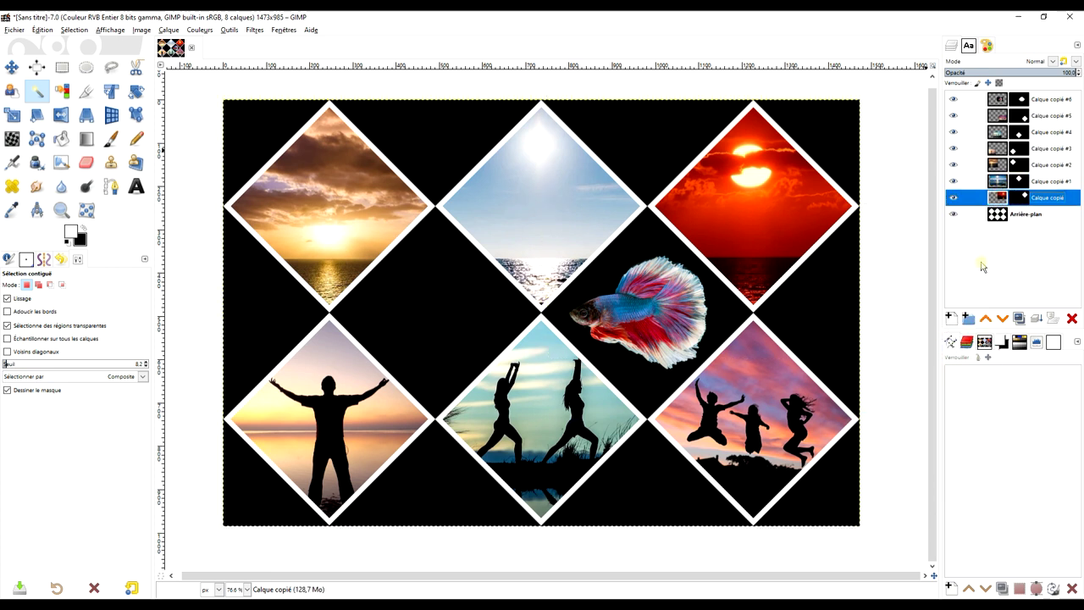
# Copy the sea turtle photo from its Pixabay page in the browser.
pyautogui.hotkey('alt', 'Tab')
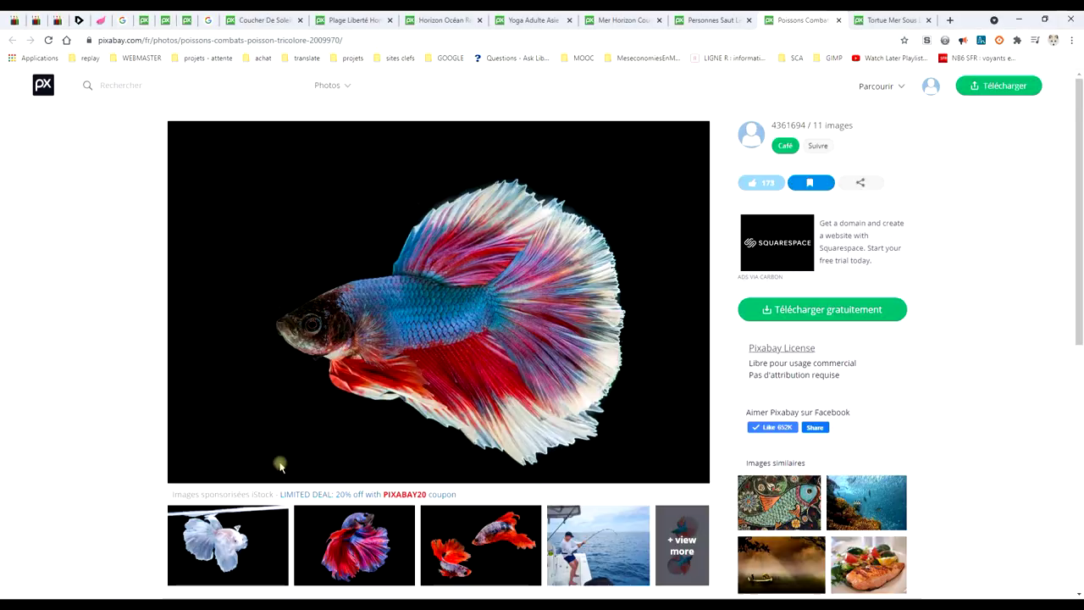
pyautogui.click(889, 18)
pyautogui.rightClick(445, 204)
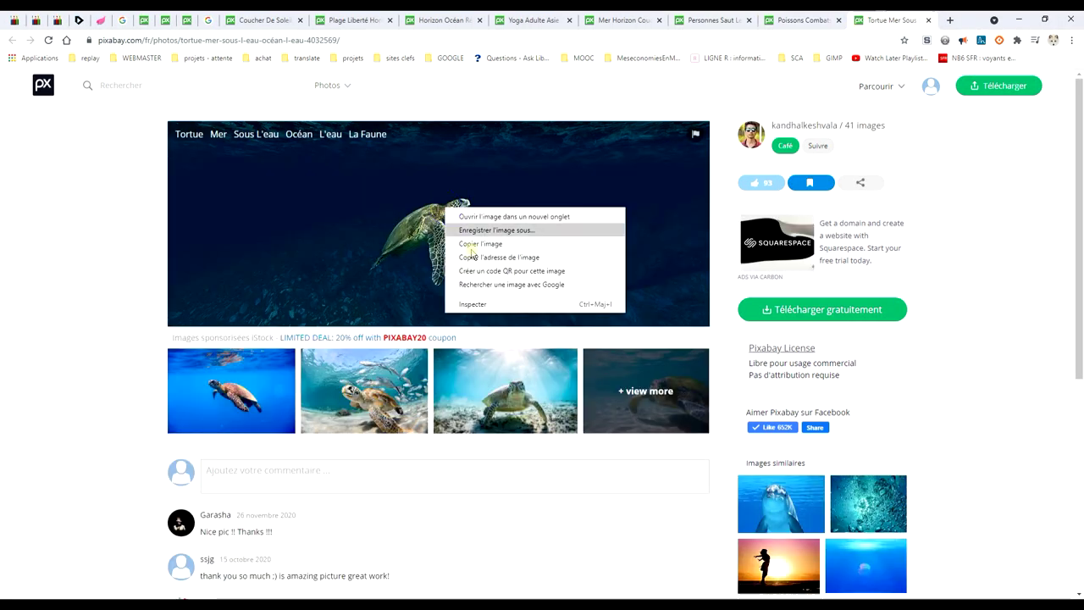
pyautogui.click(487, 245)
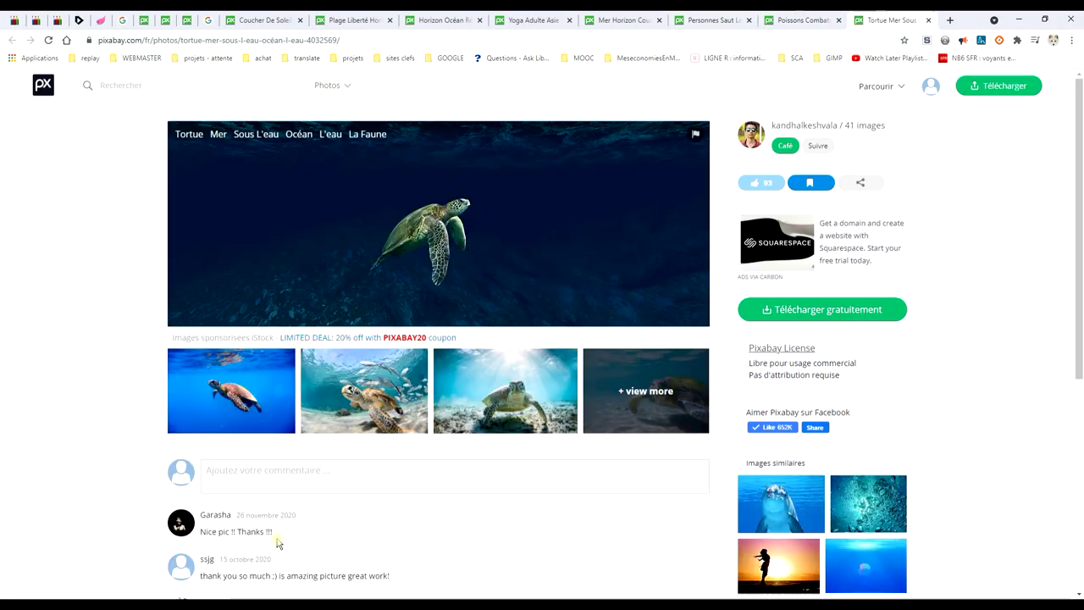
pyautogui.hotkey('alt', 'Tab')
# Paste the turtle photo as a new layer and move it into the gap left of the fish.
pyautogui.click(42, 29)
pyautogui.moveTo(66, 165)
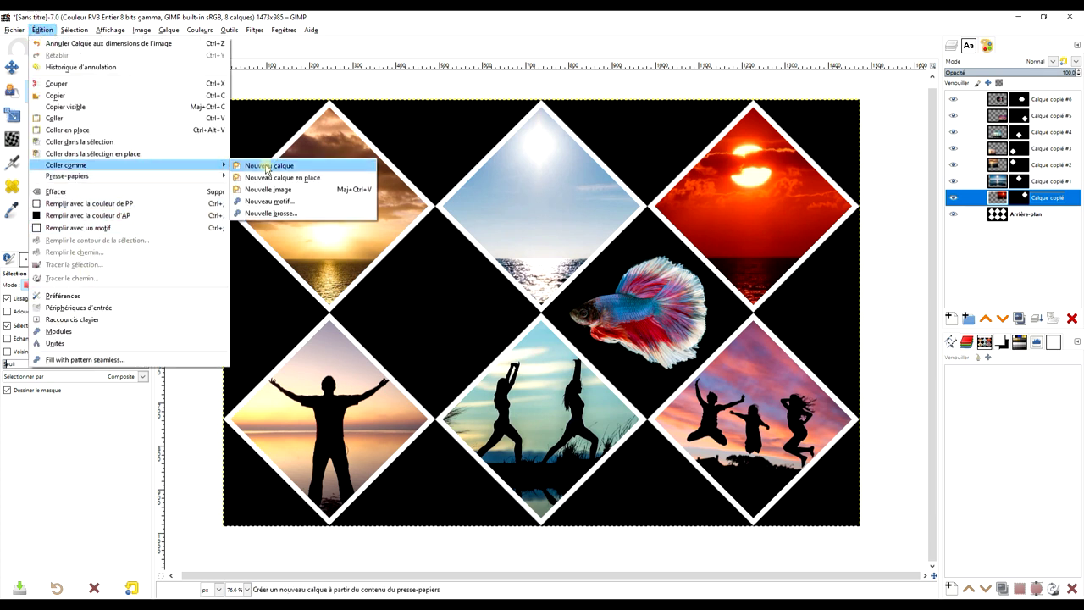
pyautogui.click(266, 166)
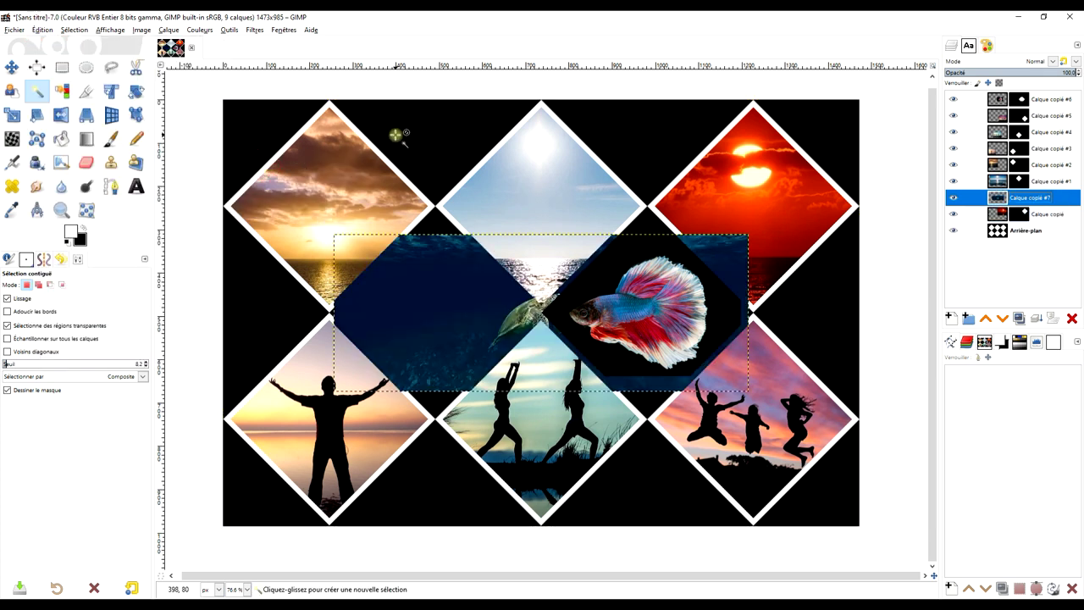
pyautogui.click(12, 66)
pyautogui.moveTo(466, 328); pyautogui.dragTo(381, 326)
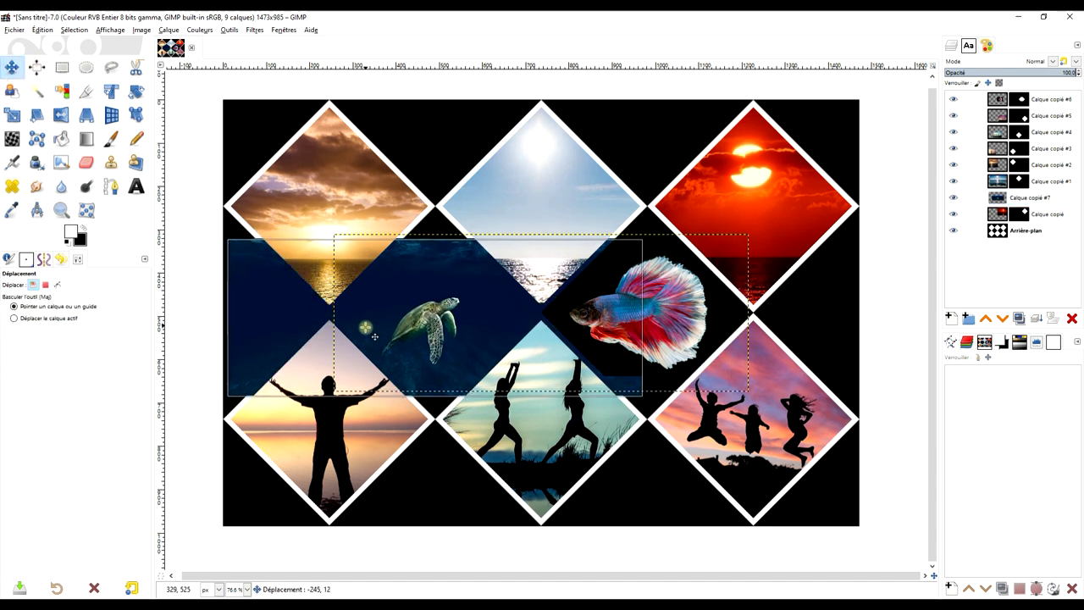
pyautogui.moveTo(374, 329); pyautogui.dragTo(369, 360)
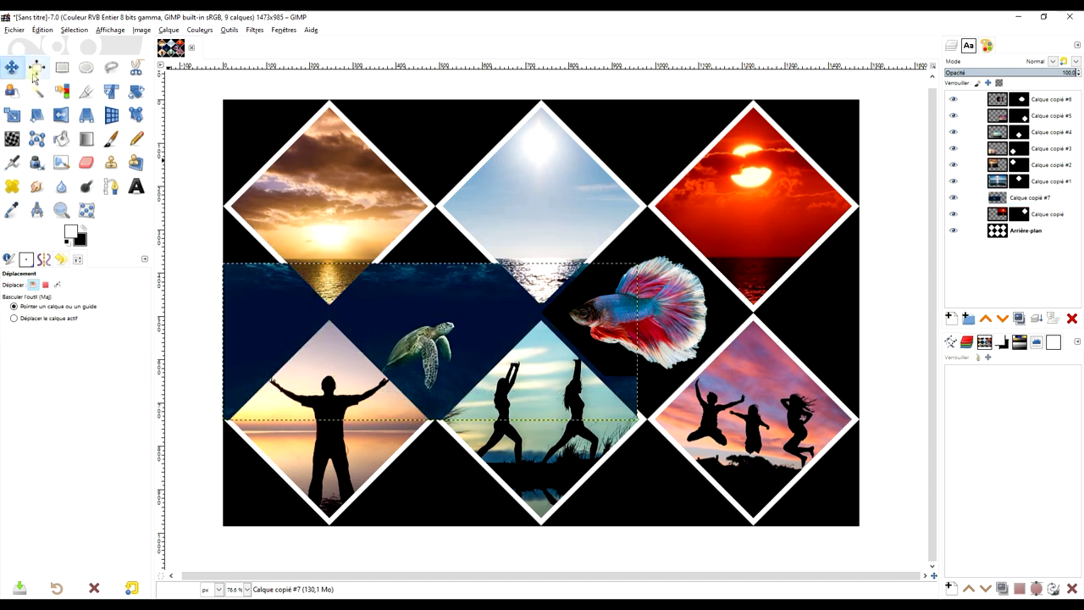
# Scale the turtle layer up to about 1348×510 px, repositioning it over the gap.
pyautogui.click(12, 114)
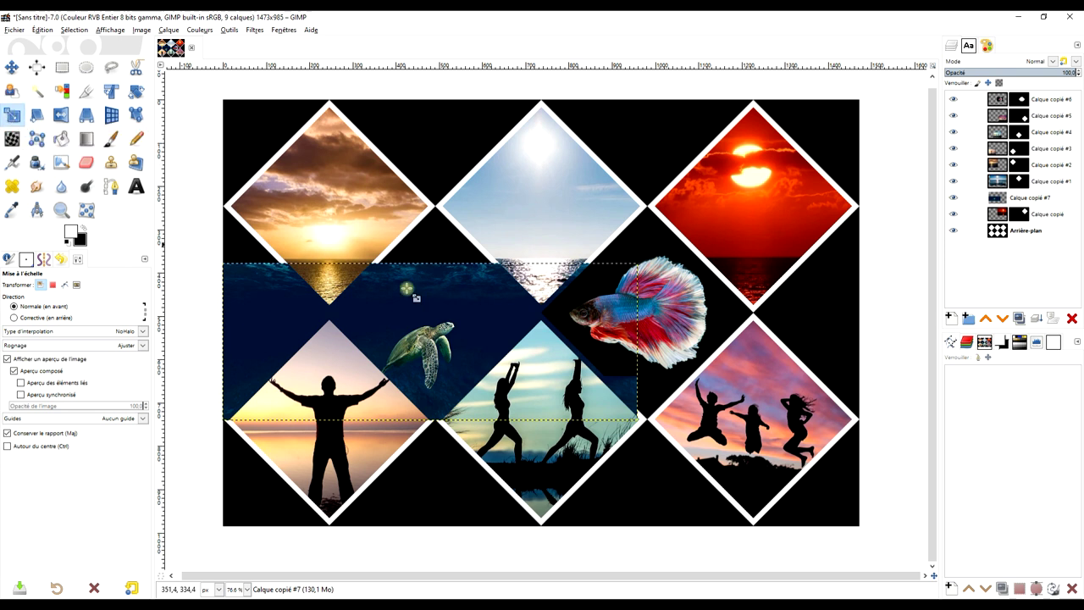
pyautogui.click(398, 334)
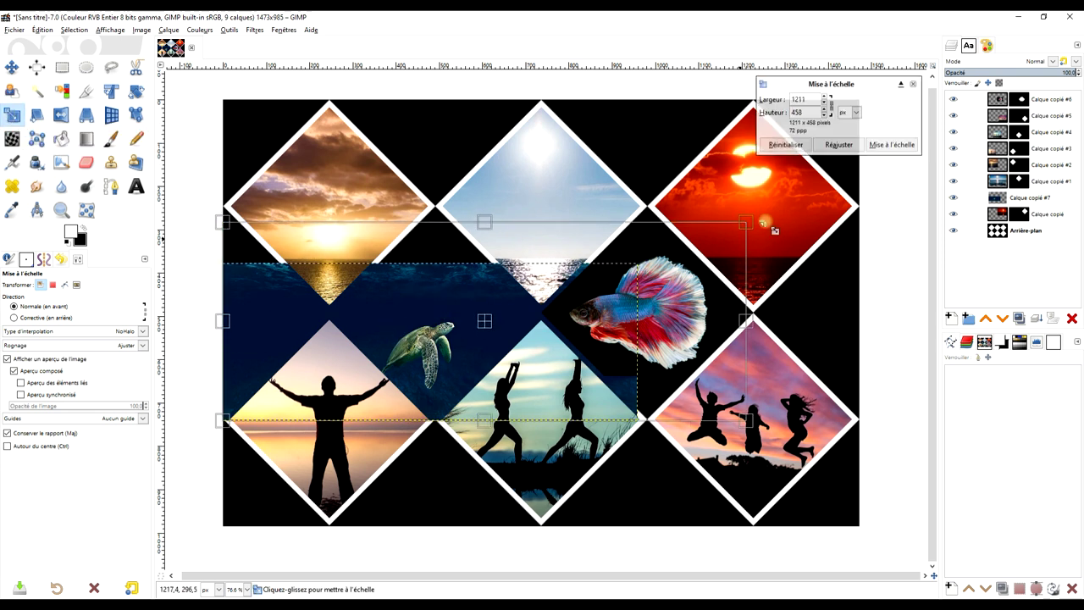
pyautogui.moveTo(659, 268); pyautogui.dragTo(796, 212)
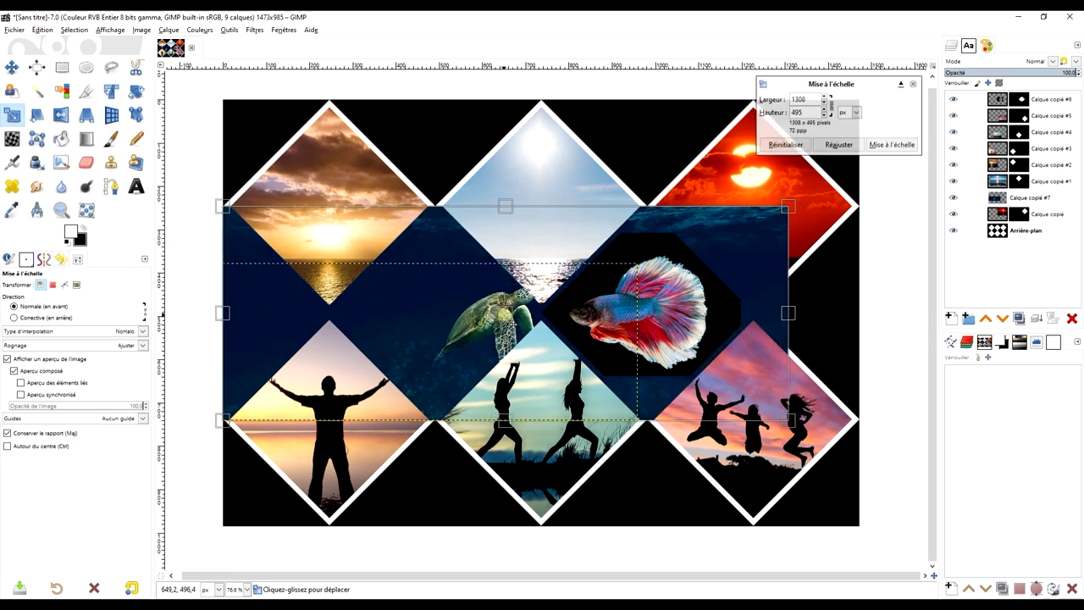
pyautogui.moveTo(516, 324)
pyautogui.mouseDown()
pyautogui.moveTo(451, 313)
pyautogui.moveTo(459, 316)
pyautogui.mouseUp()
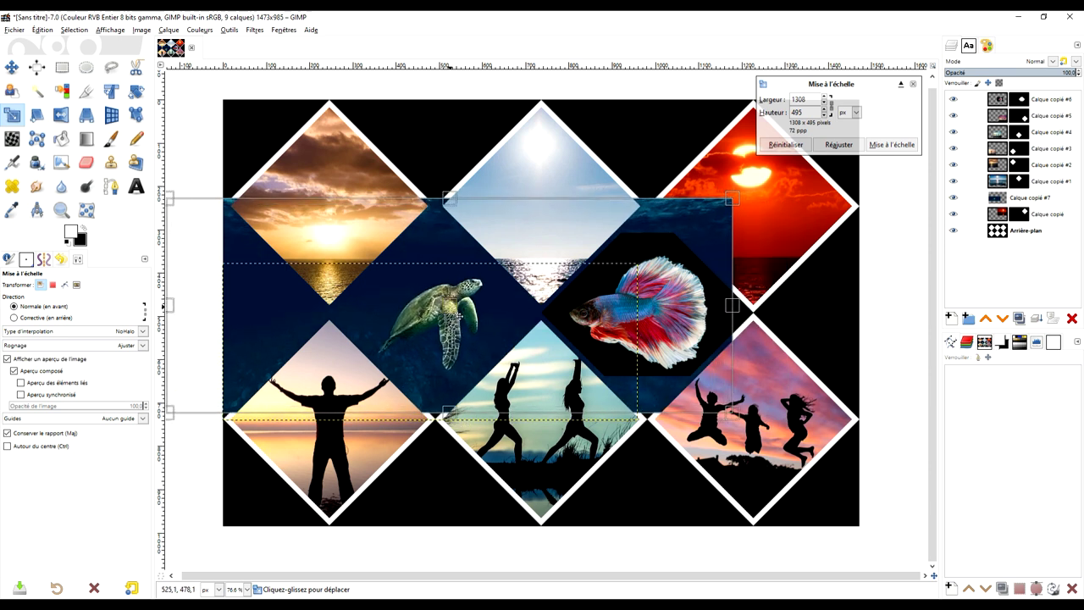
pyautogui.moveTo(739, 417); pyautogui.dragTo(758, 421)
# Apply the turtle scaling and mask Calque copié #7 to the selected empty diamond.
pyautogui.click(891, 144)
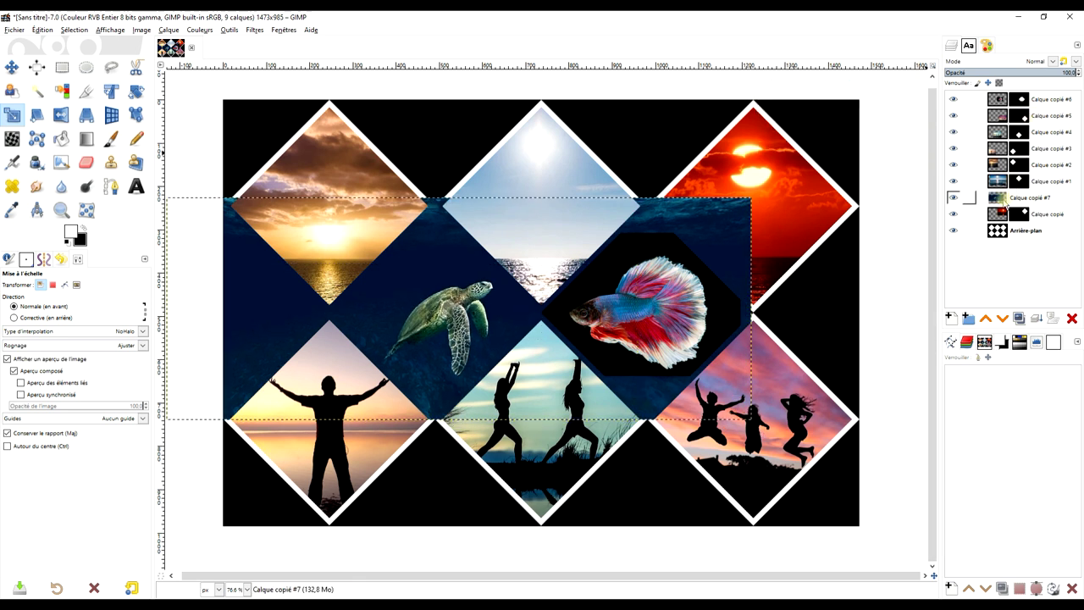
pyautogui.click(1004, 230)
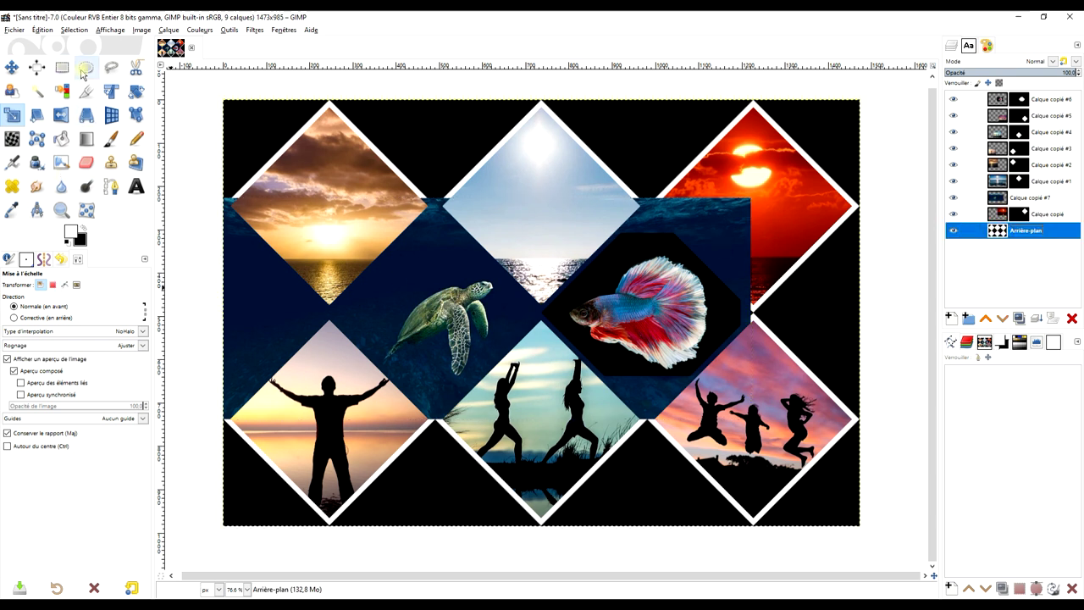
pyautogui.click(36, 91)
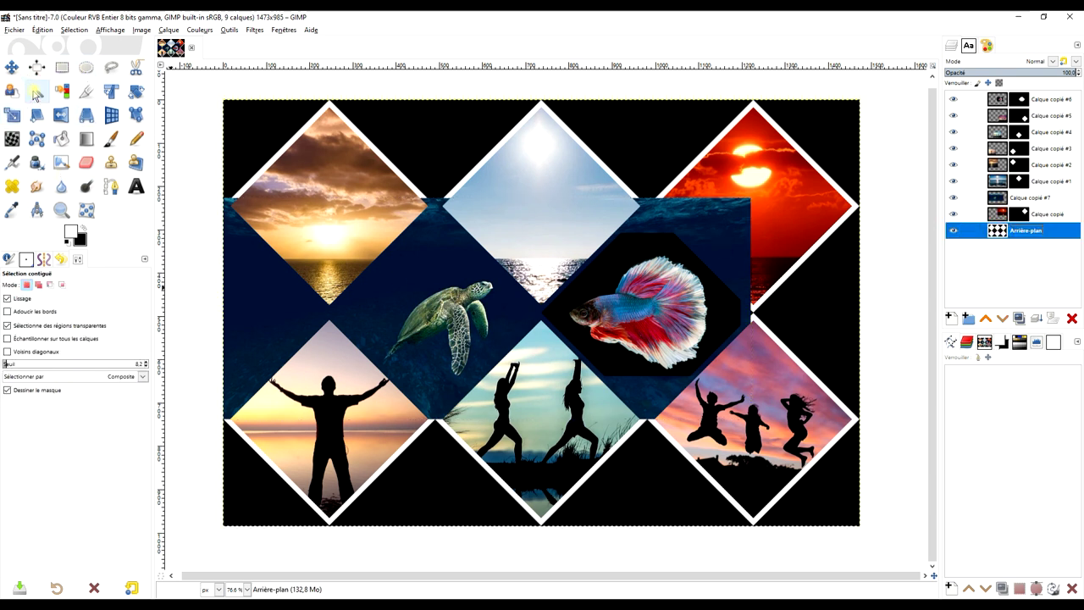
pyautogui.click(427, 267)
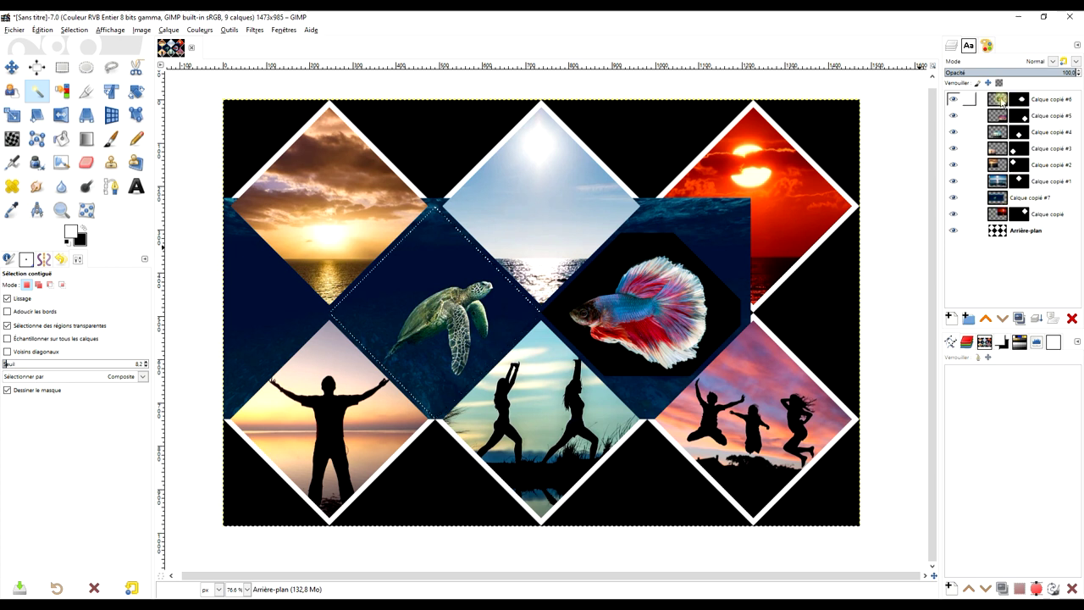
pyautogui.rightClick(1000, 200)
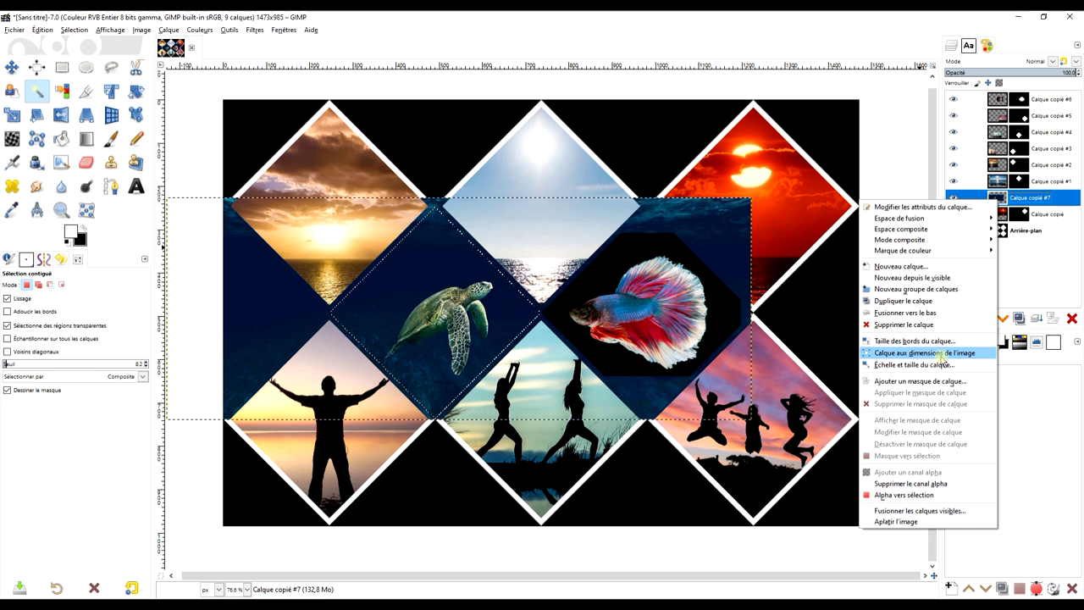
pyautogui.click(910, 381)
pyautogui.click(933, 480)
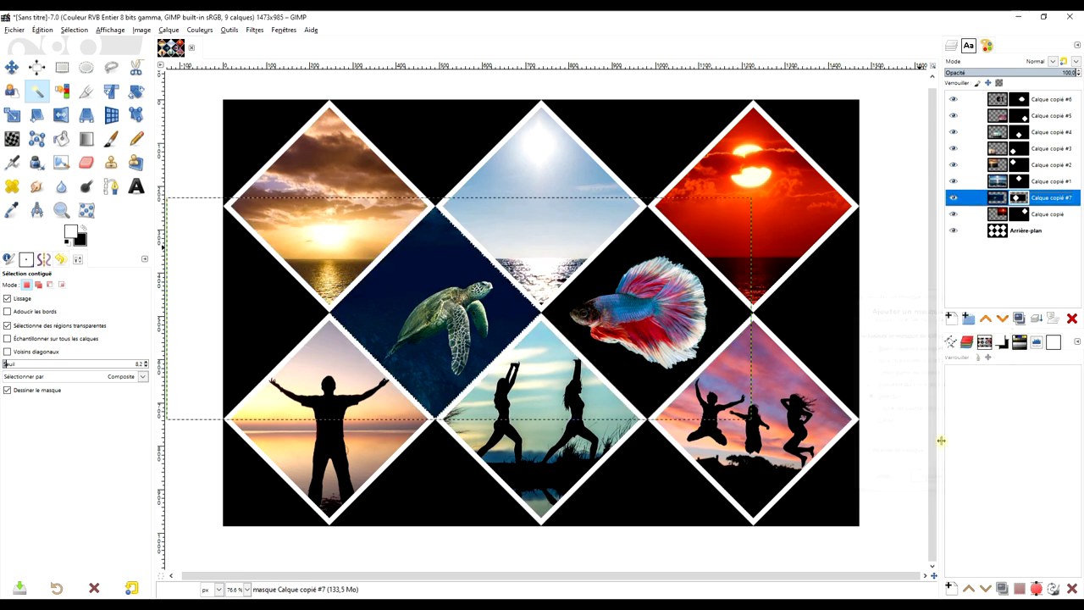
# Clear the selection and resize Calque copié #7 to the image dimensions.
pyautogui.click(74, 29)
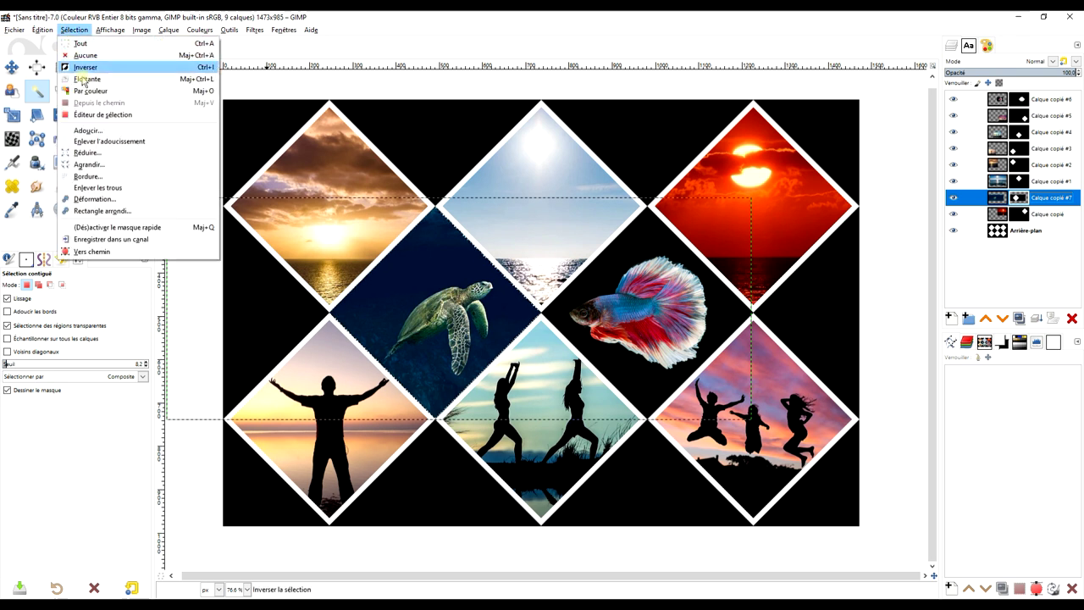
pyautogui.click(86, 56)
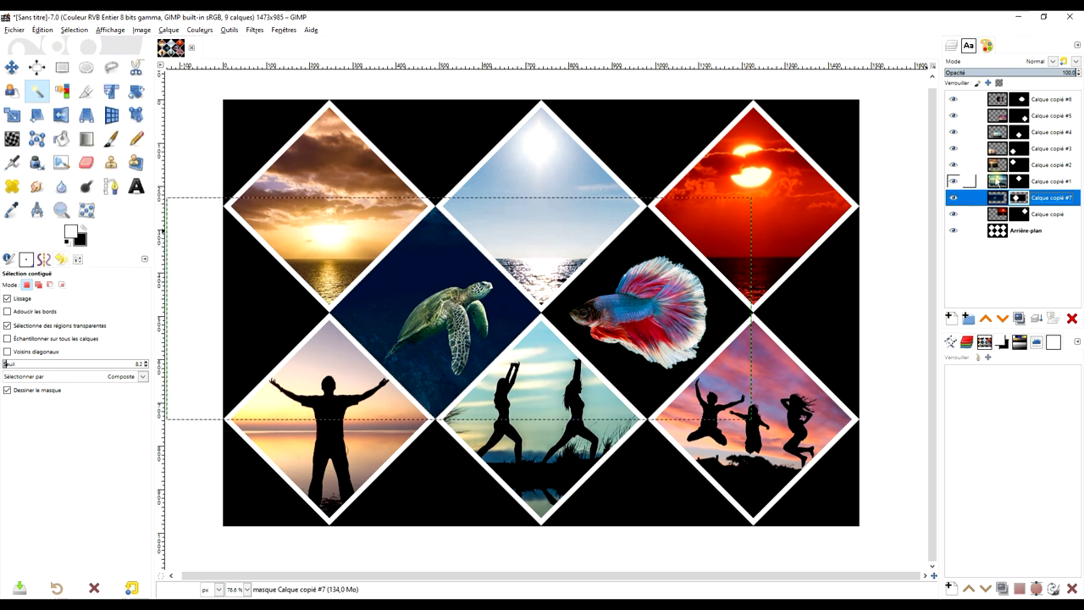
pyautogui.rightClick(994, 203)
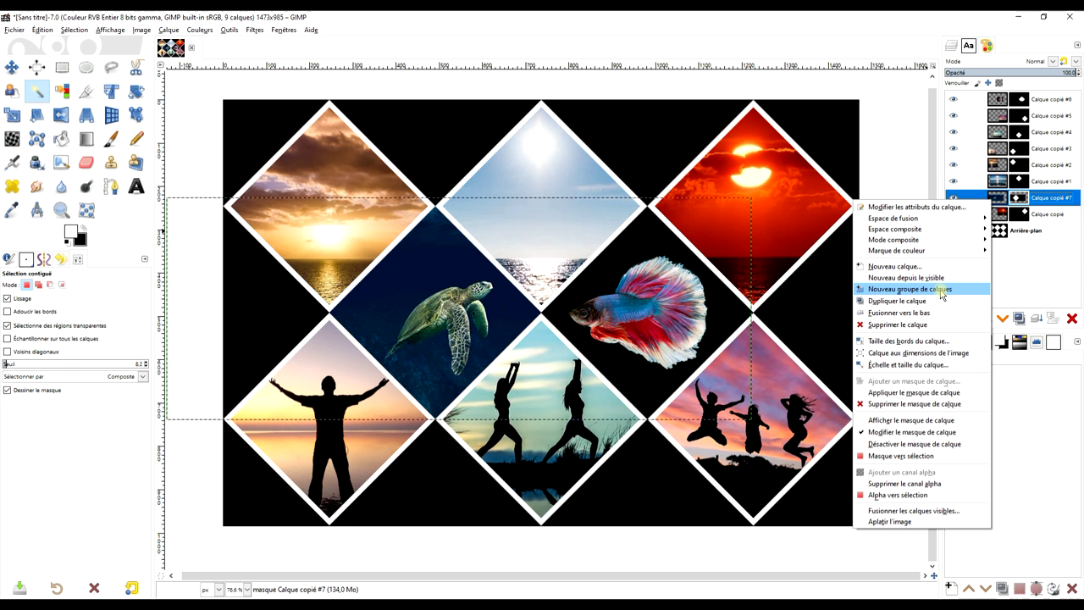
pyautogui.click(942, 353)
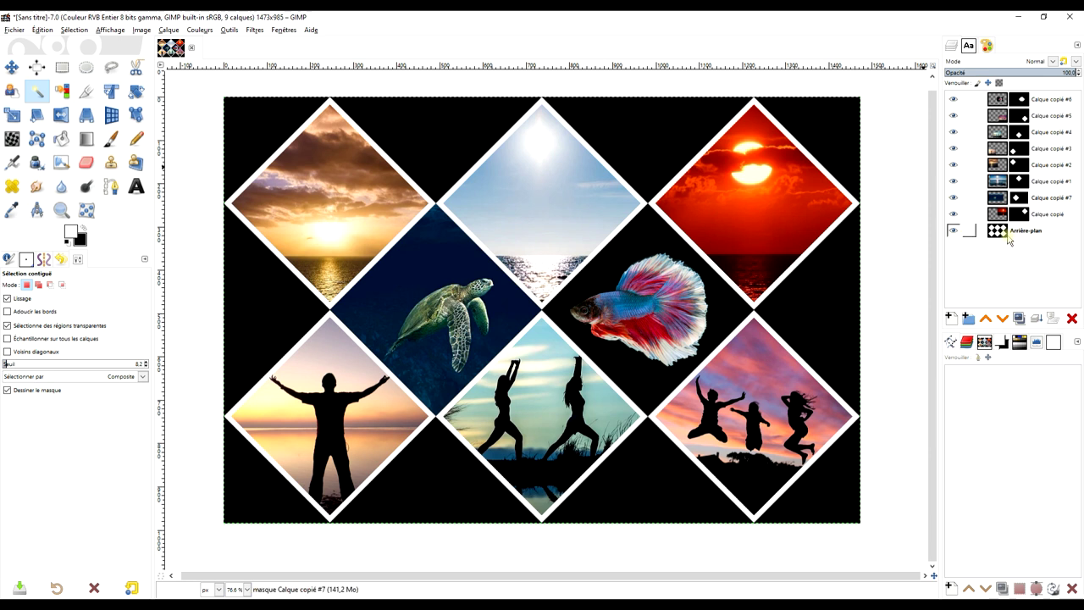
pyautogui.click(969, 230)
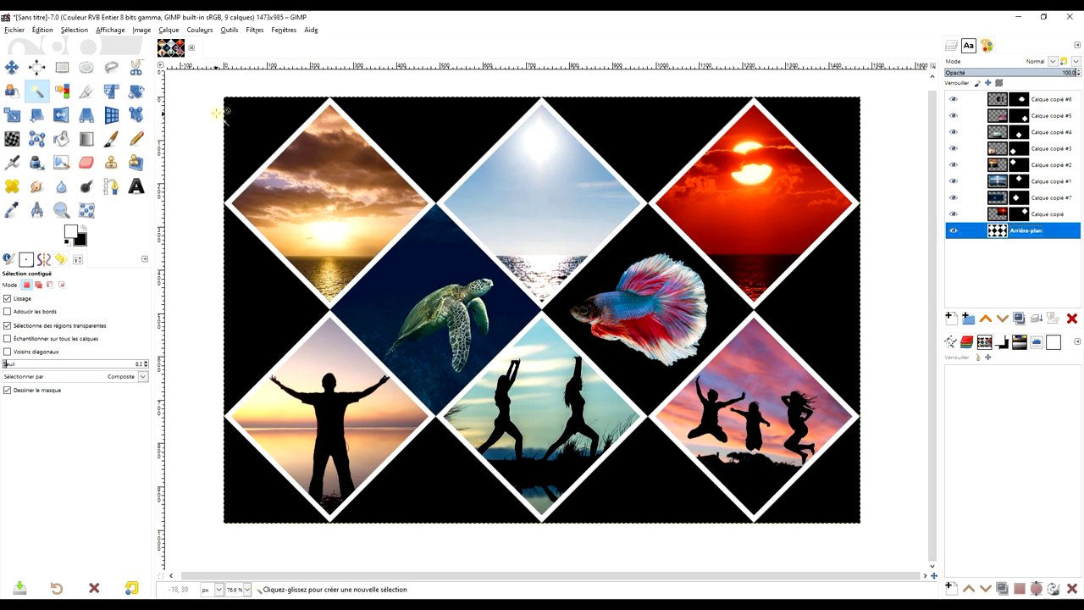
# Enlarge the canvas to 150% width (2210×1478 px), centred, filled with the black background colour.
pyautogui.click(109, 31)
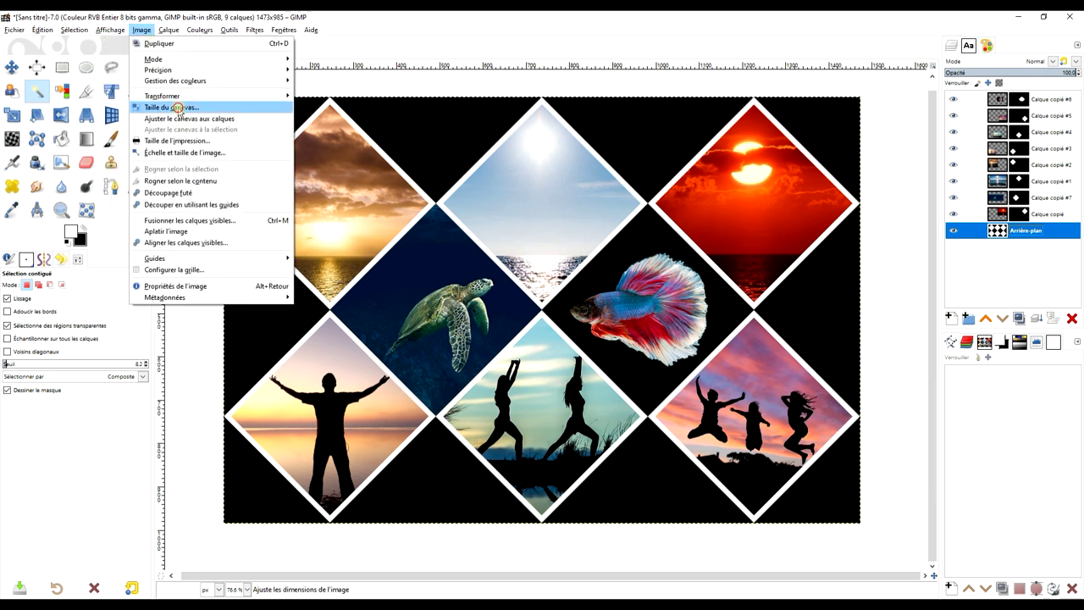
pyautogui.click(178, 108)
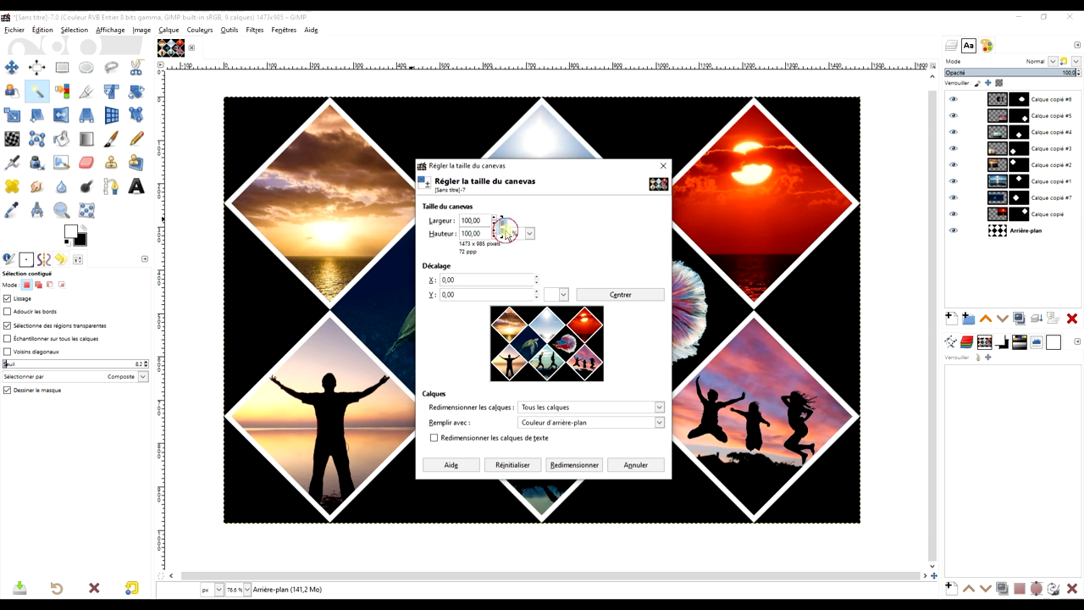
pyautogui.click(528, 233)
pyautogui.click(529, 261)
pyautogui.doubleClick(483, 220)
pyautogui.write('150')
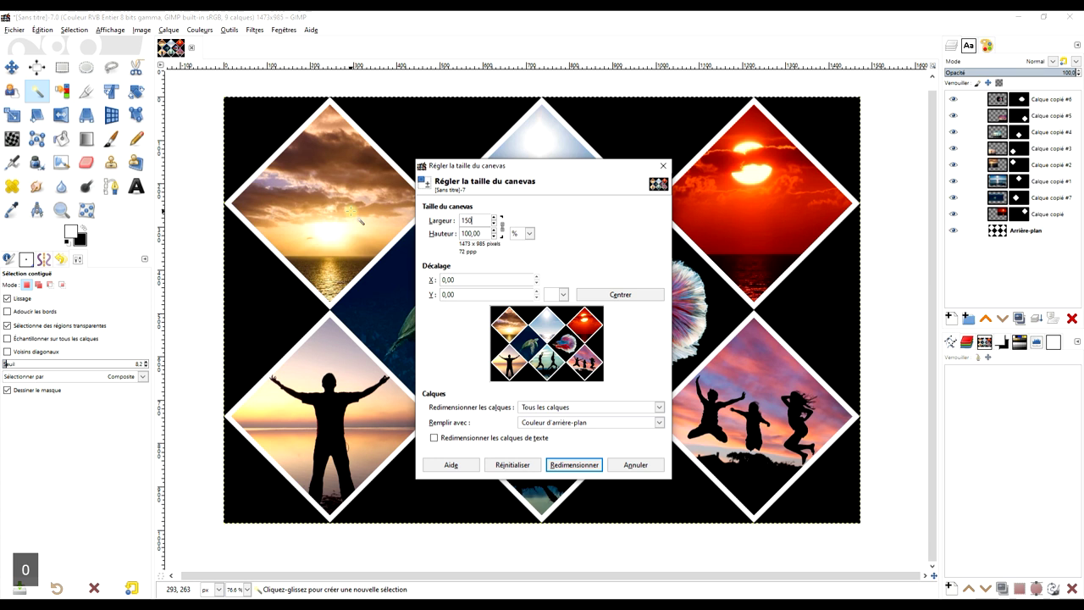
pyautogui.press('Tab')
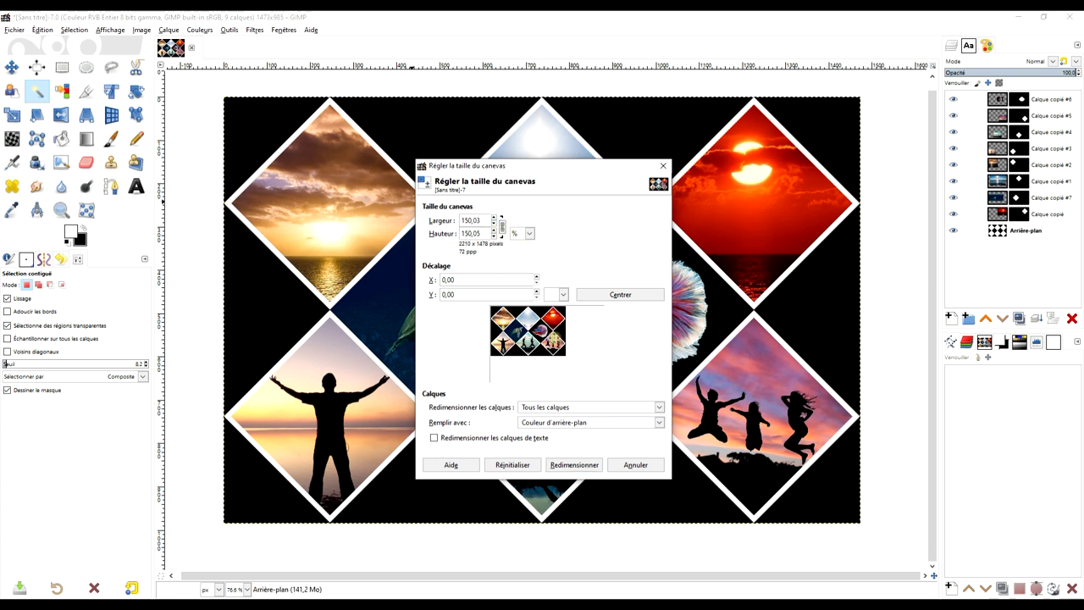
pyautogui.click(636, 295)
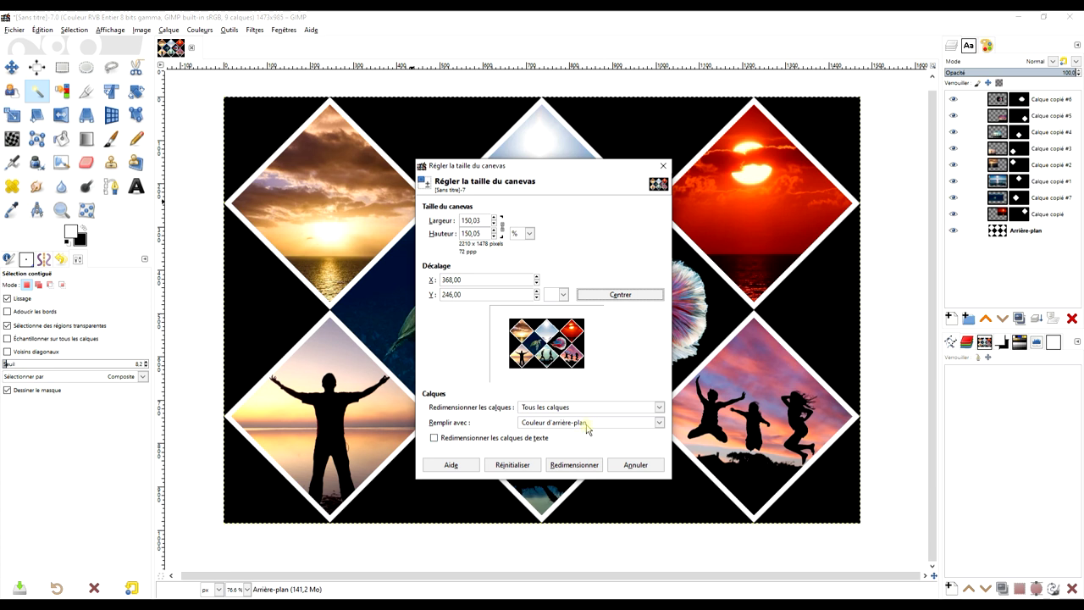
pyautogui.click(586, 426)
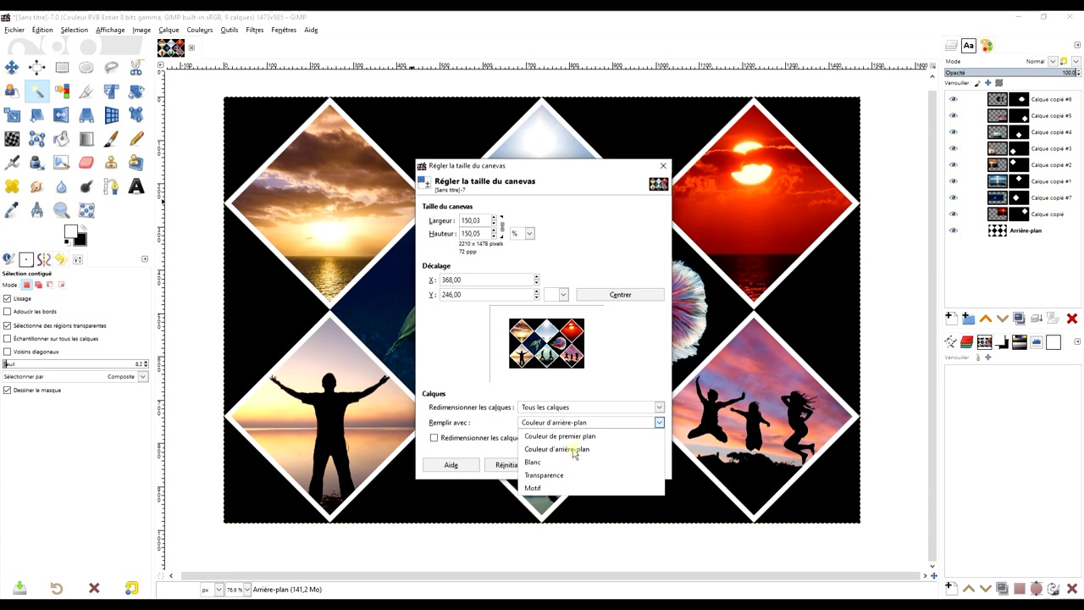
pyautogui.click(573, 450)
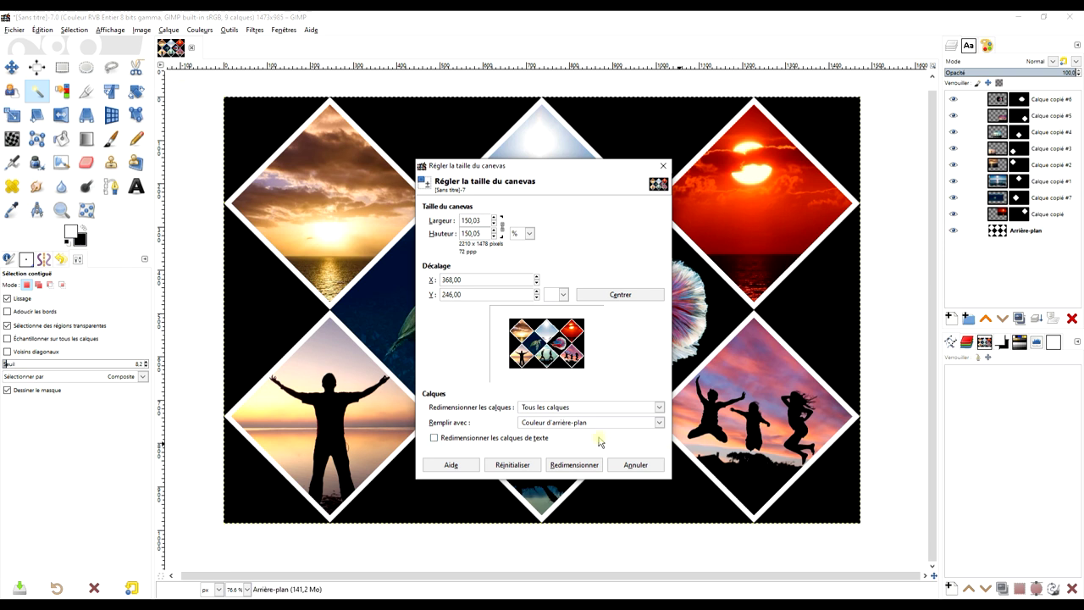
pyautogui.click(576, 466)
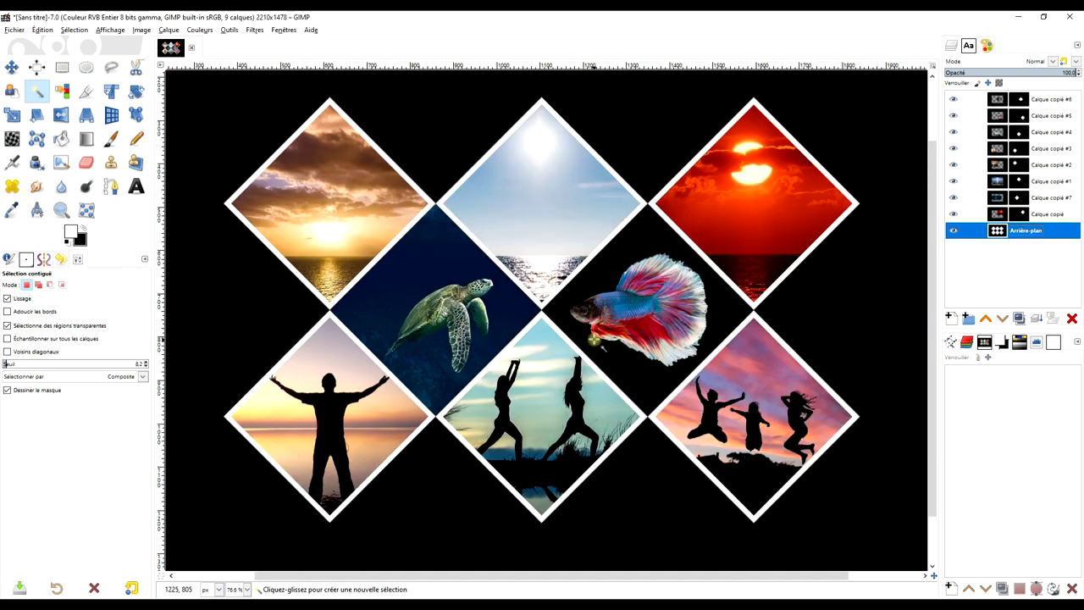
# Zoom out to the whole image and add a transparent layer named FOND above Calque copié #6.
pyautogui.press('-')
pyautogui.press('-')
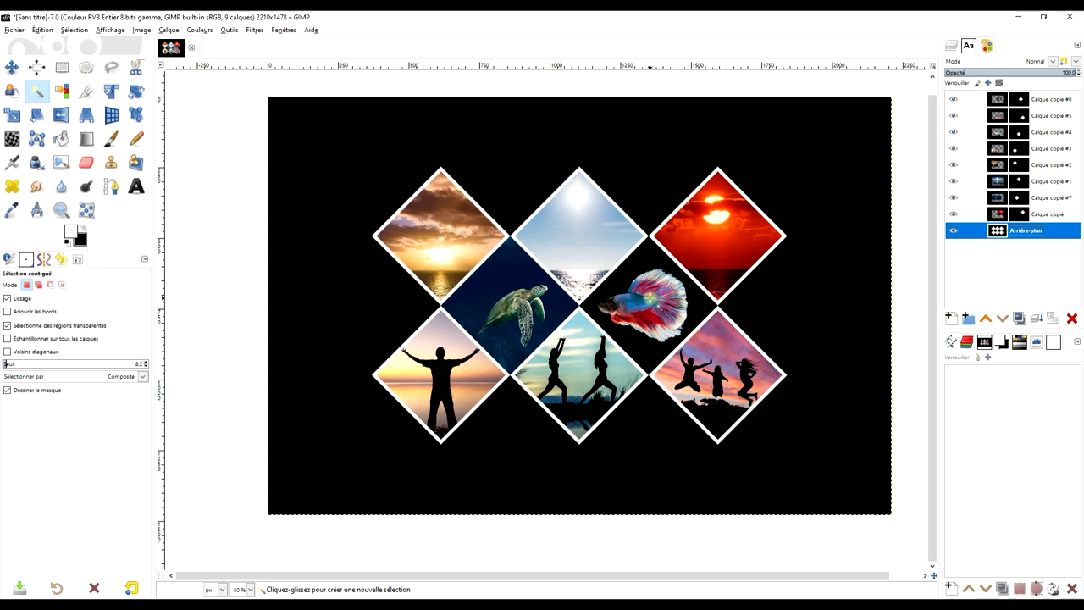
pyautogui.press('+')
pyautogui.press('-')
pyautogui.moveTo(648, 299); pyautogui.dragTo(602, 306)
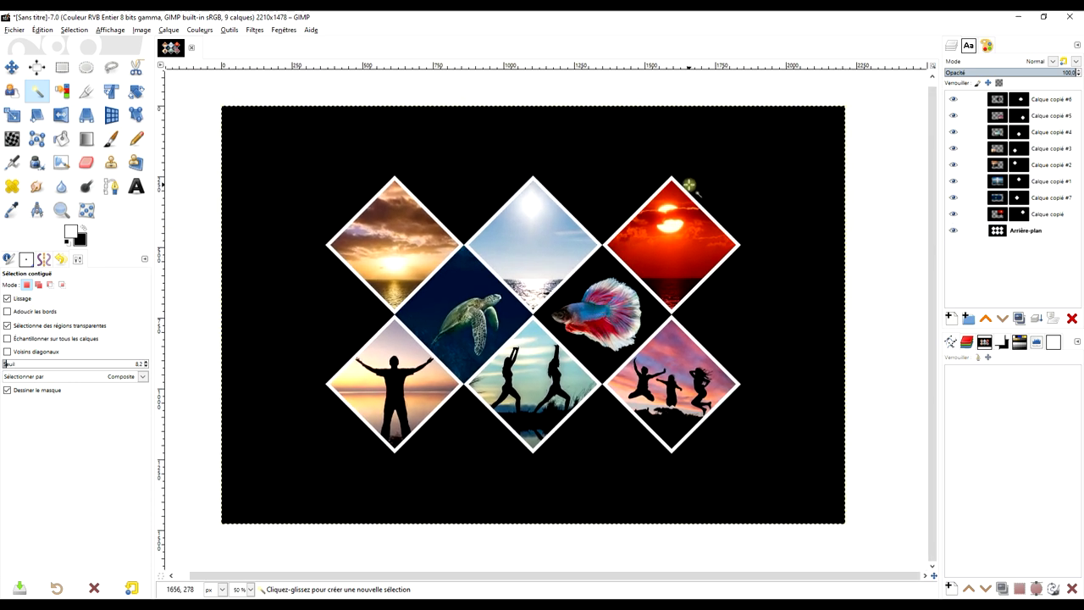
pyautogui.click(1000, 105)
pyautogui.click(951, 317)
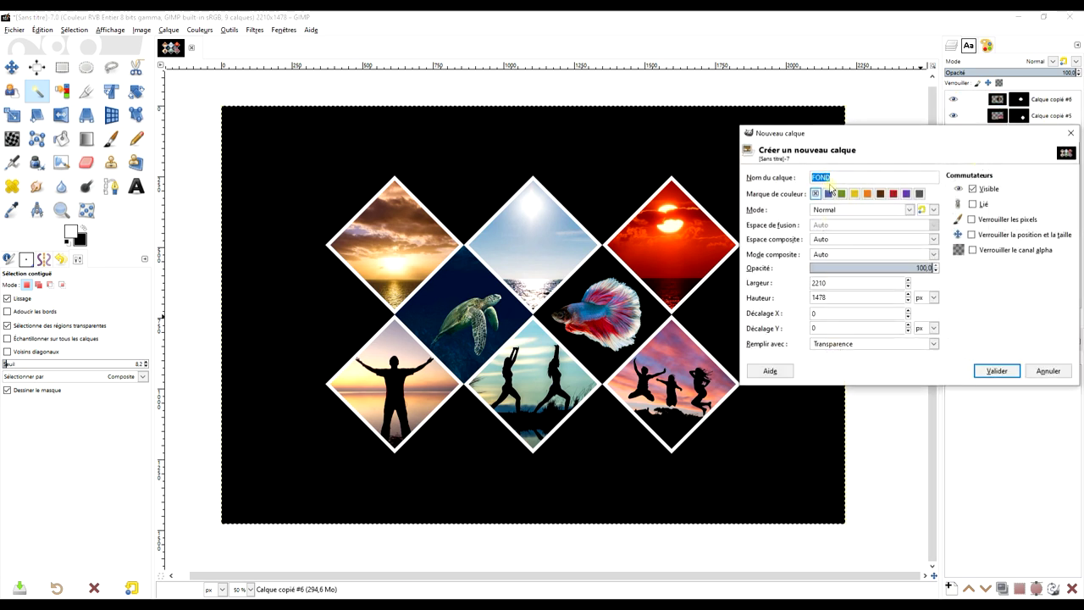
pyautogui.click(983, 371)
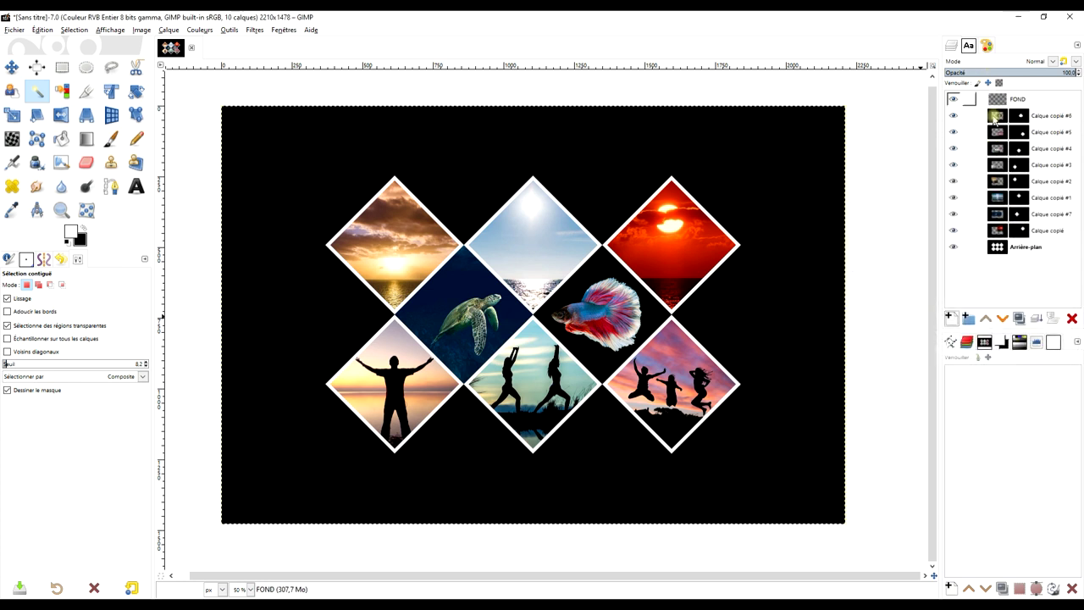
# Start another new layer, check its fill options, then cancel it.
pyautogui.click(951, 321)
pyautogui.click(834, 450)
pyautogui.click(842, 447)
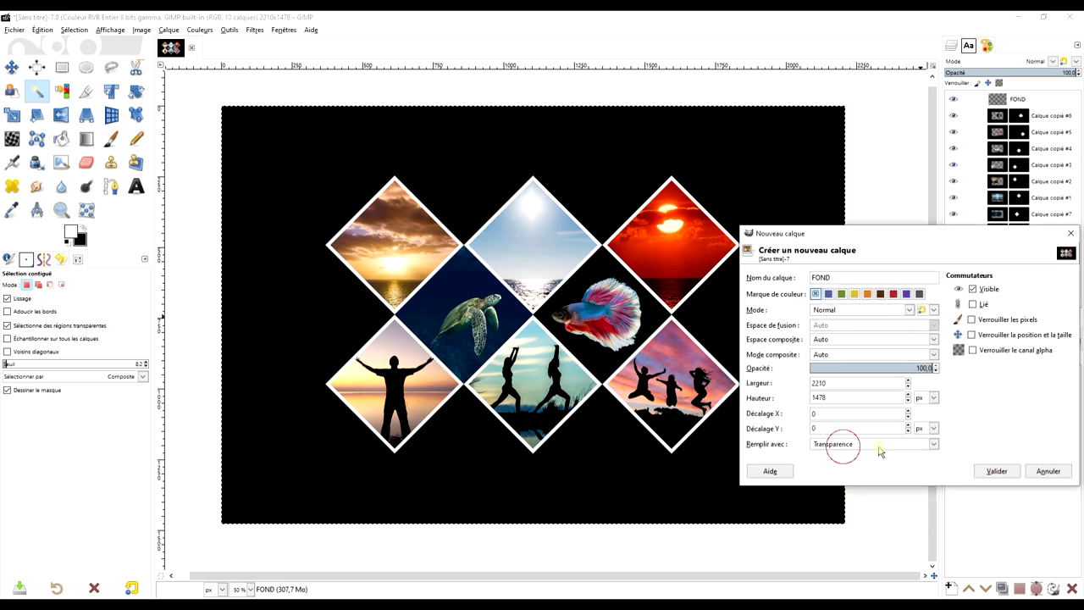
pyautogui.click(1047, 471)
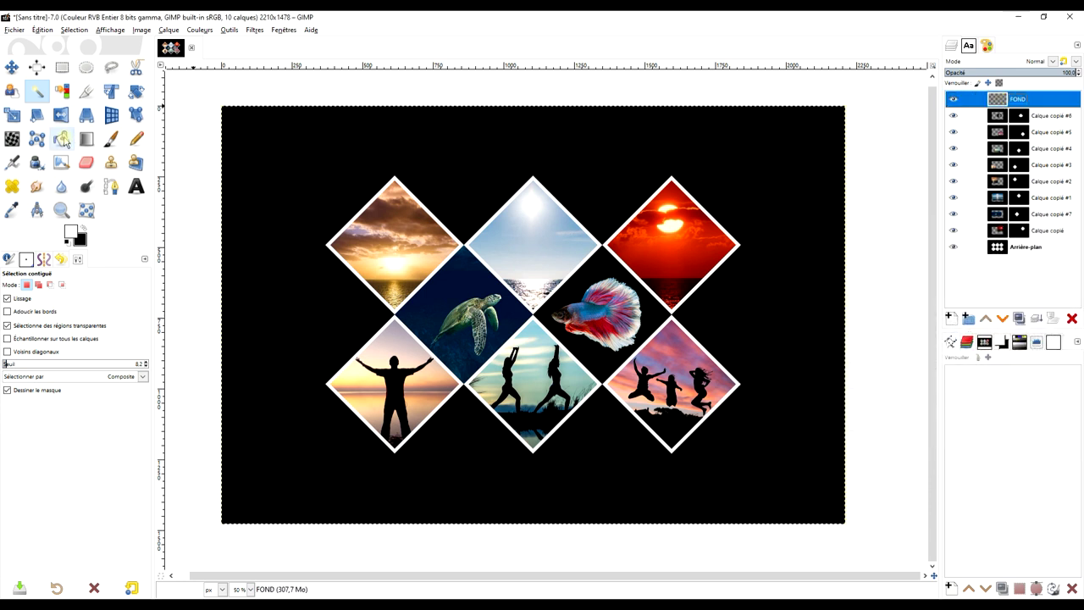
# Paint a white diamond over the turtle on FOND with a size-614 paintbrush.
pyautogui.click(110, 139)
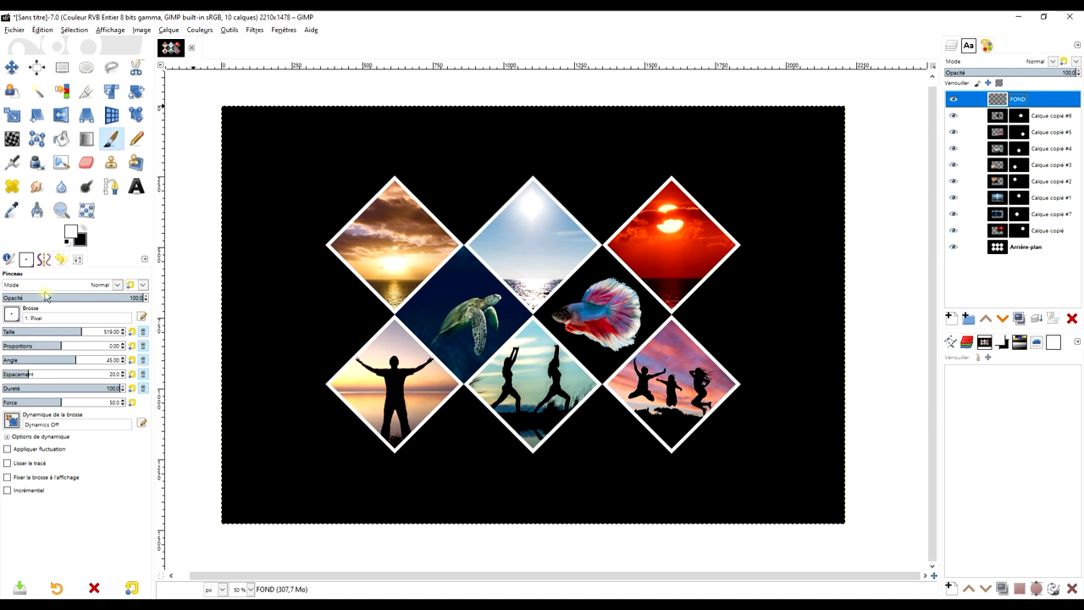
pyautogui.moveTo(85, 331); pyautogui.dragTo(89, 332)
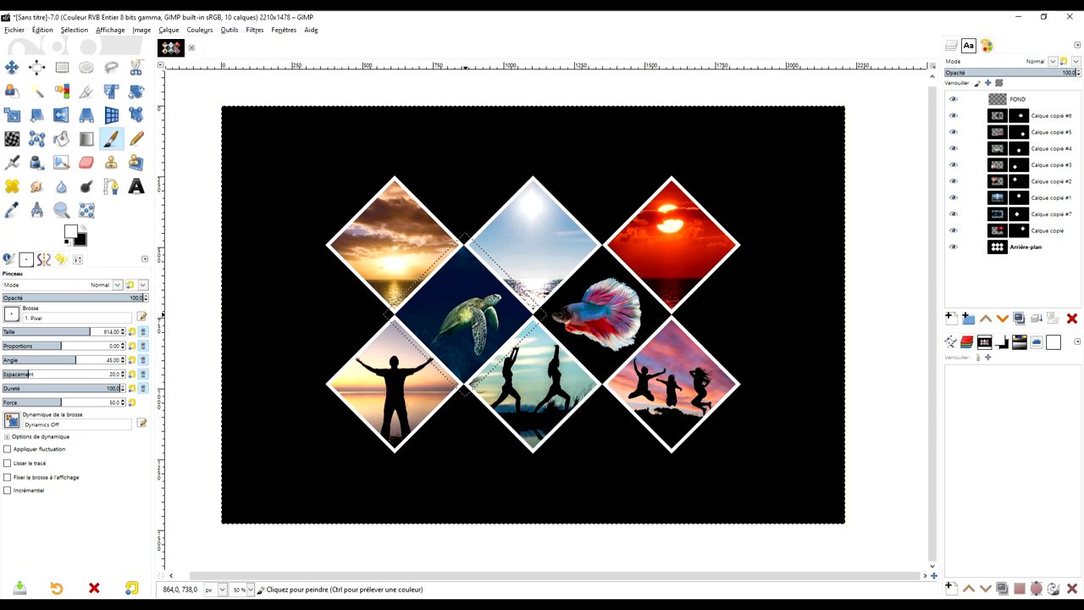
pyautogui.click(465, 316)
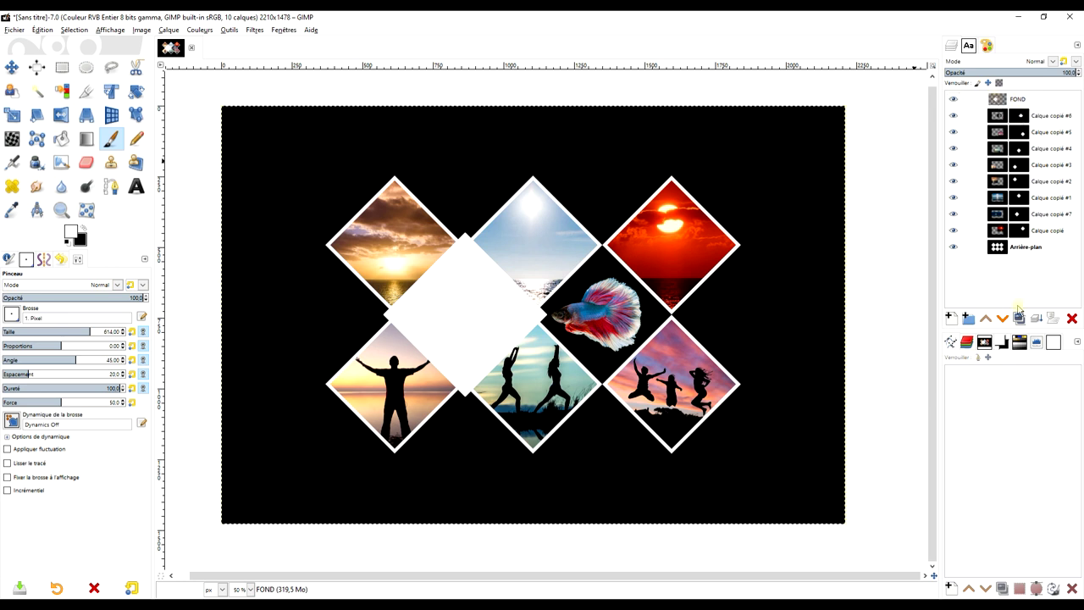
# Add layer FOND #1 and paint a white diamond over the fish.
pyautogui.click(976, 301)
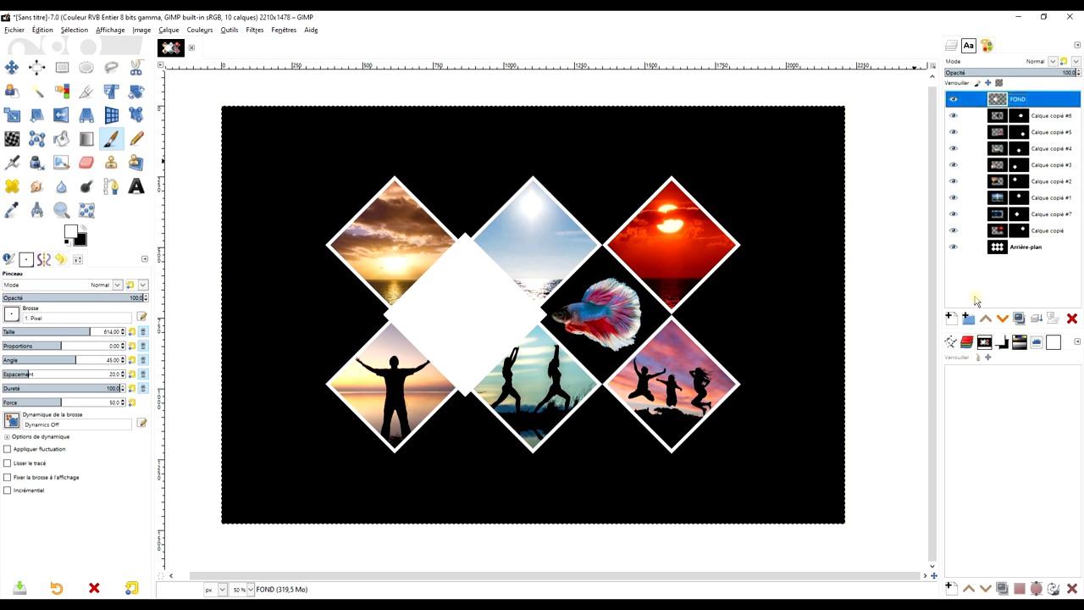
pyautogui.click(951, 320)
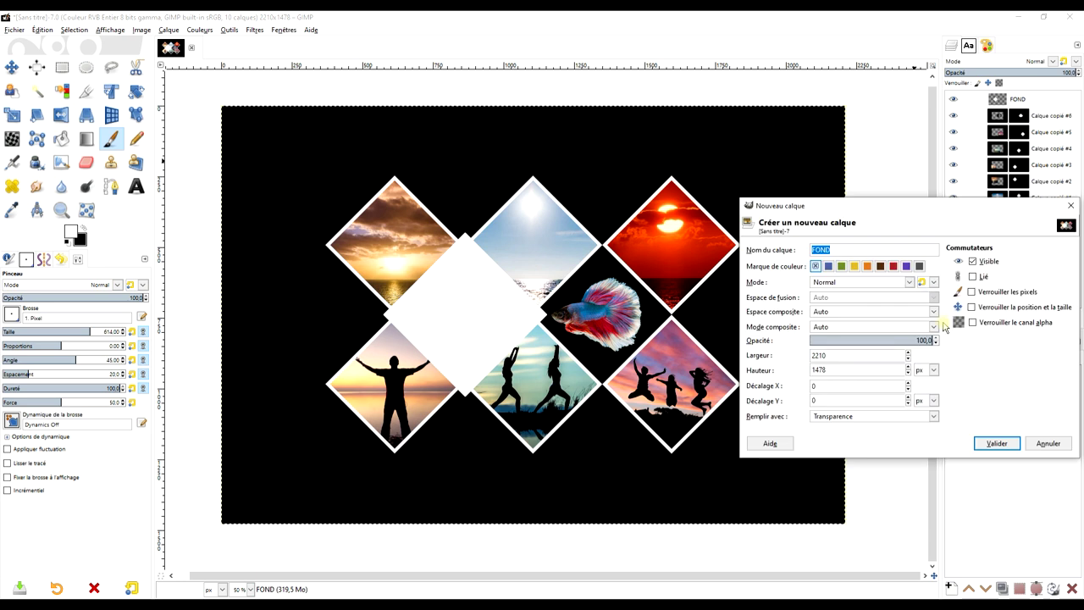
pyautogui.click(1001, 445)
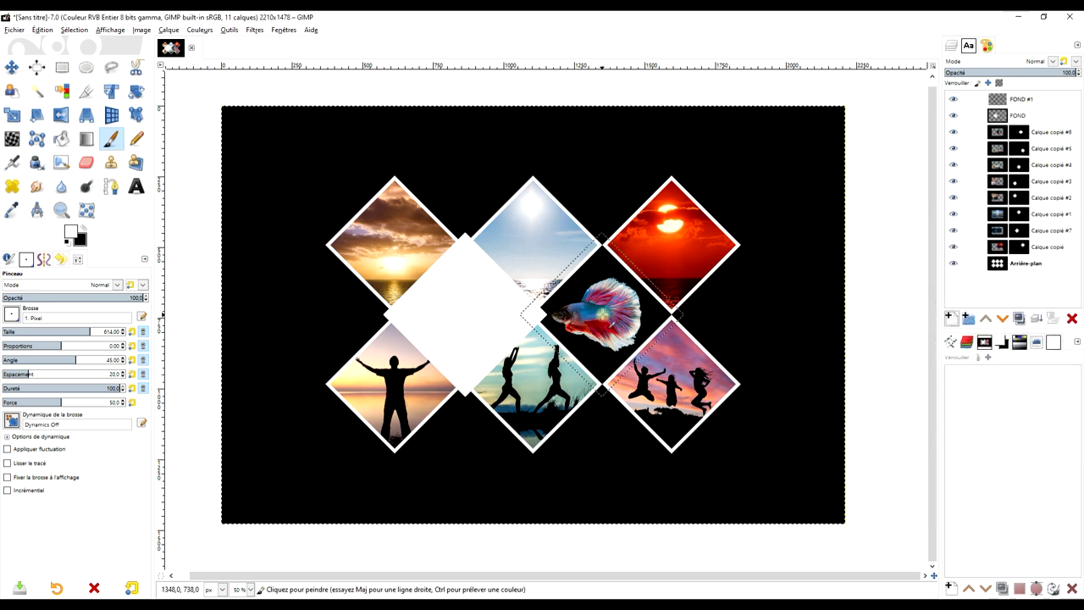
pyautogui.click(606, 316)
pyautogui.moveTo(605, 317)
pyautogui.mouseDown()
pyautogui.moveTo(790, 232)
pyautogui.moveTo(745, 290)
pyautogui.moveTo(605, 314)
pyautogui.moveTo(429, 309)
pyautogui.moveTo(720, 92)
pyautogui.moveTo(866, 160)
pyautogui.moveTo(923, 118)
pyautogui.moveTo(523, 366)
pyautogui.moveTo(726, 195)
pyautogui.moveTo(549, 323)
pyautogui.moveTo(411, 325)
pyautogui.mouseUp()
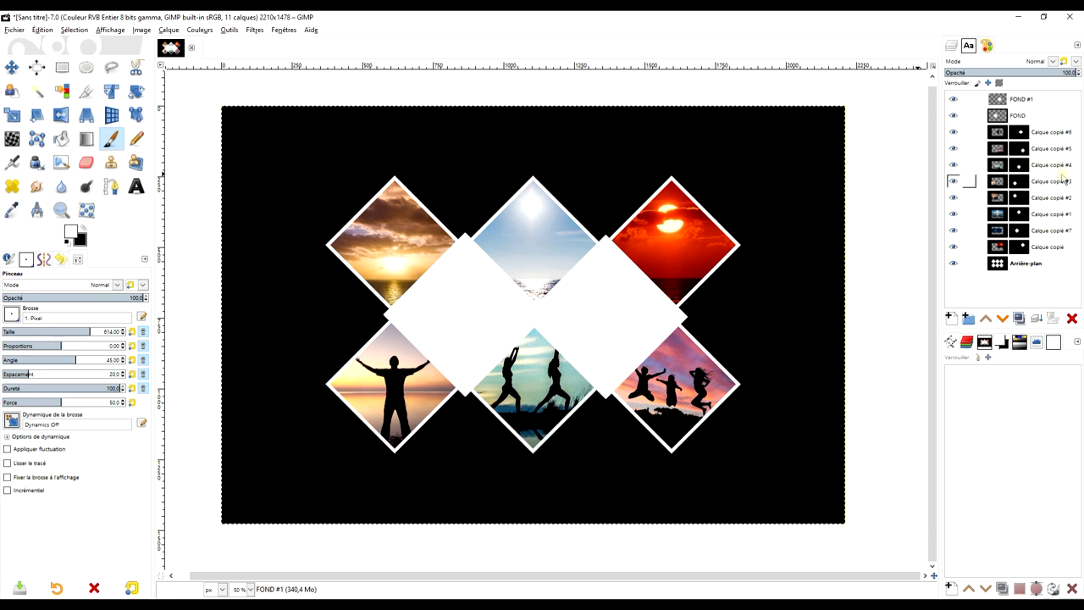
pyautogui.click(1036, 103)
# Delete the FOND #1 and FOND layers, then zoom in on the diamond collage.
pyautogui.click(1072, 317)
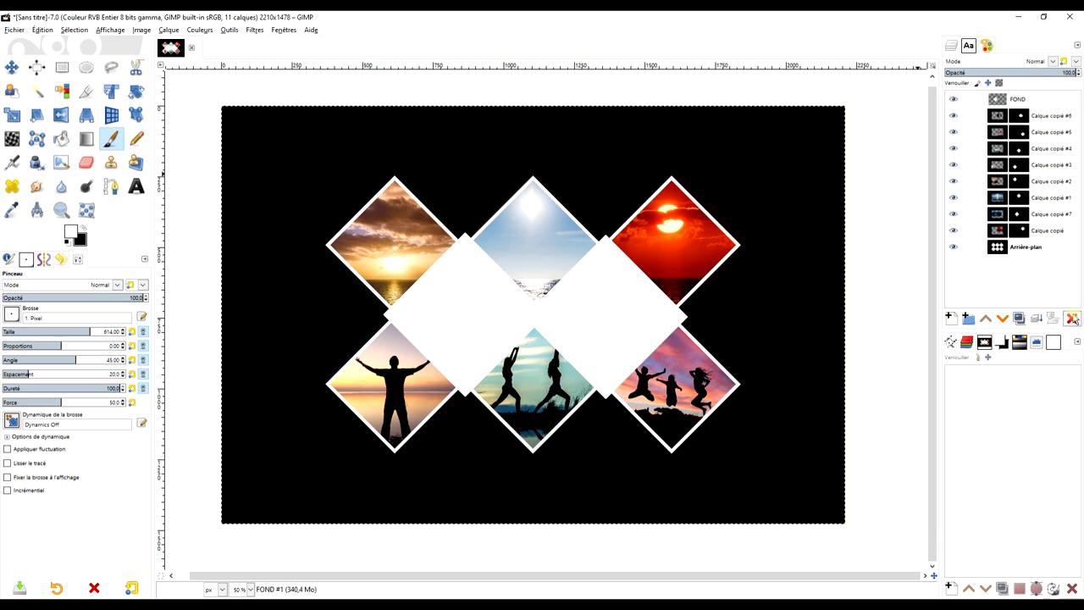
pyautogui.click(1072, 318)
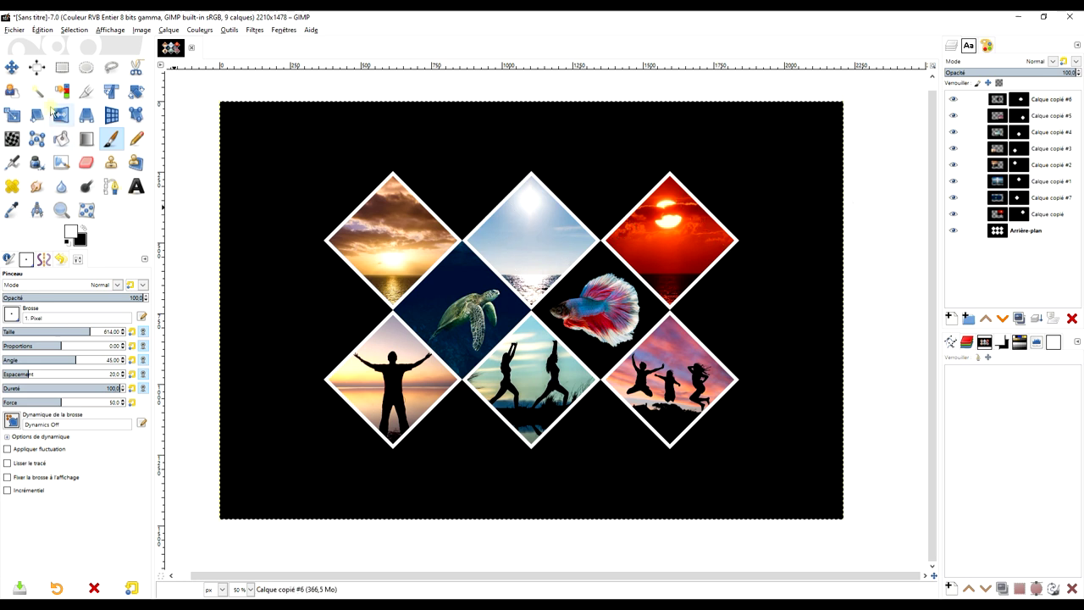
pyautogui.click(61, 210)
pyautogui.moveTo(295, 152); pyautogui.dragTo(785, 481)
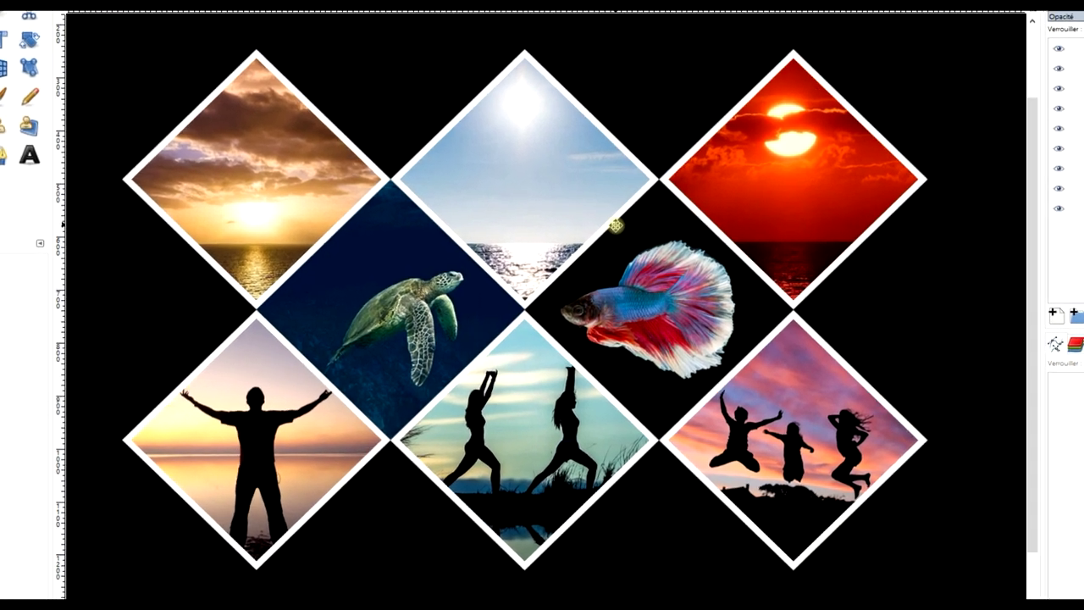